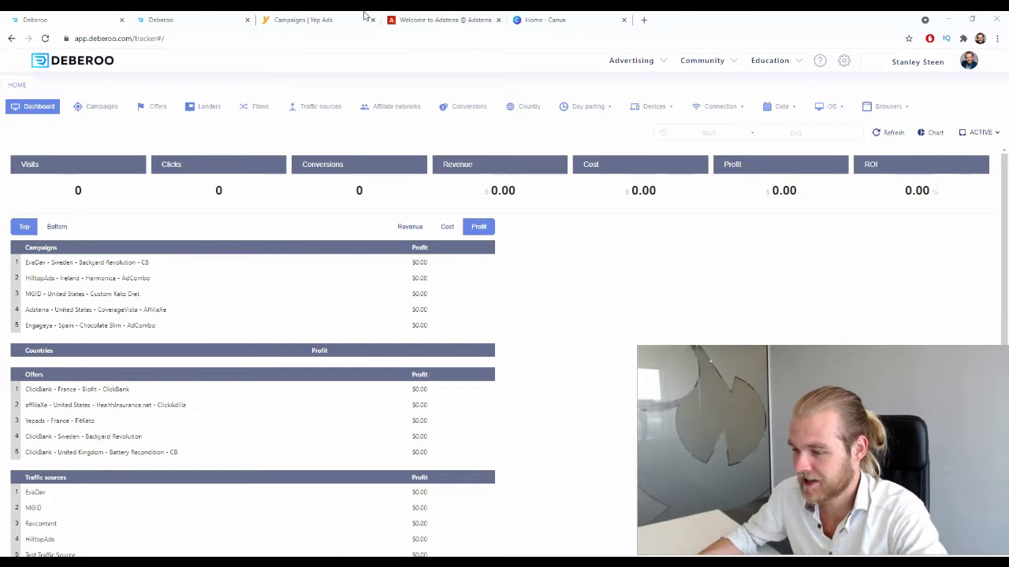
# - Switch to the Yep Ads campaign for FastySlim Fat Burner and examine its details and enlarged offer thumbnail
pyautogui.click(339, 19)
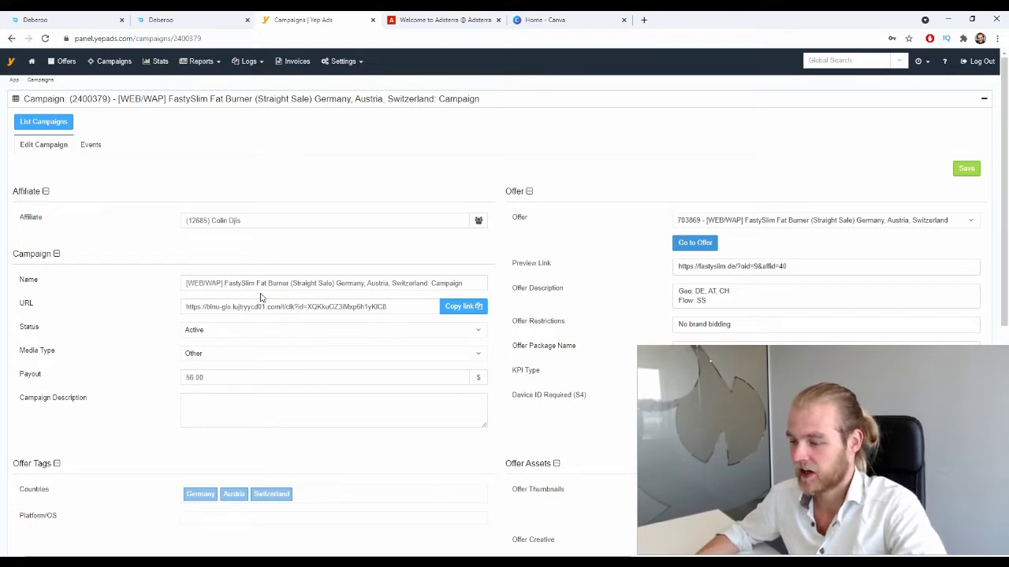
pyautogui.scroll(-1, 226, 215)
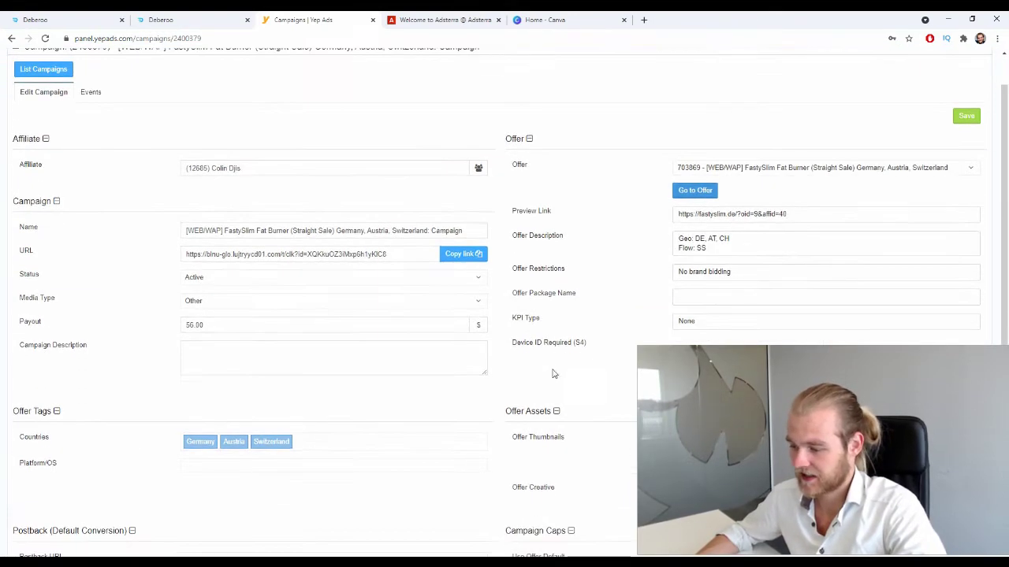
pyautogui.scroll(-3, 670, 354)
pyautogui.moveTo(717, 293)
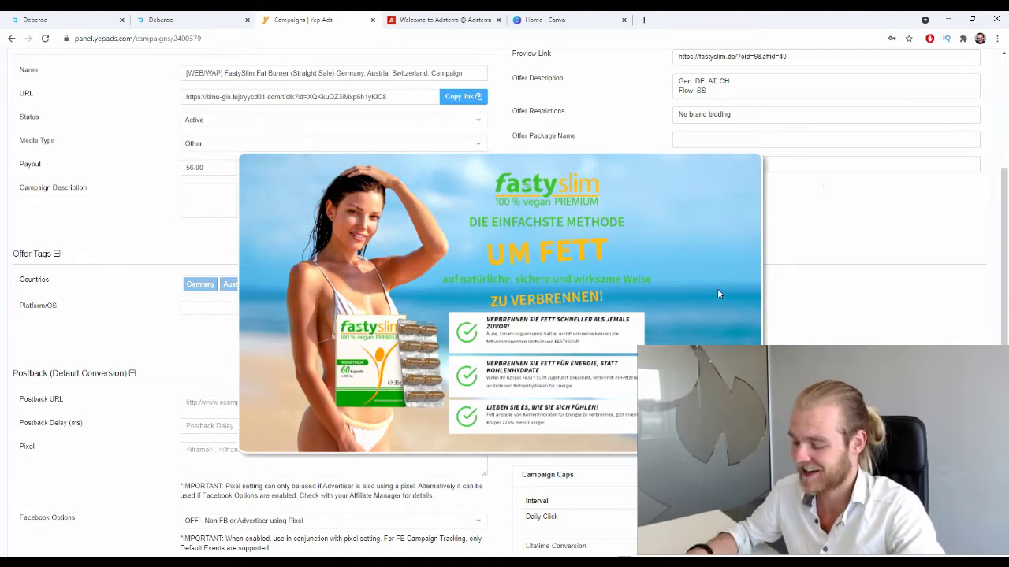
pyautogui.click(741, 154)
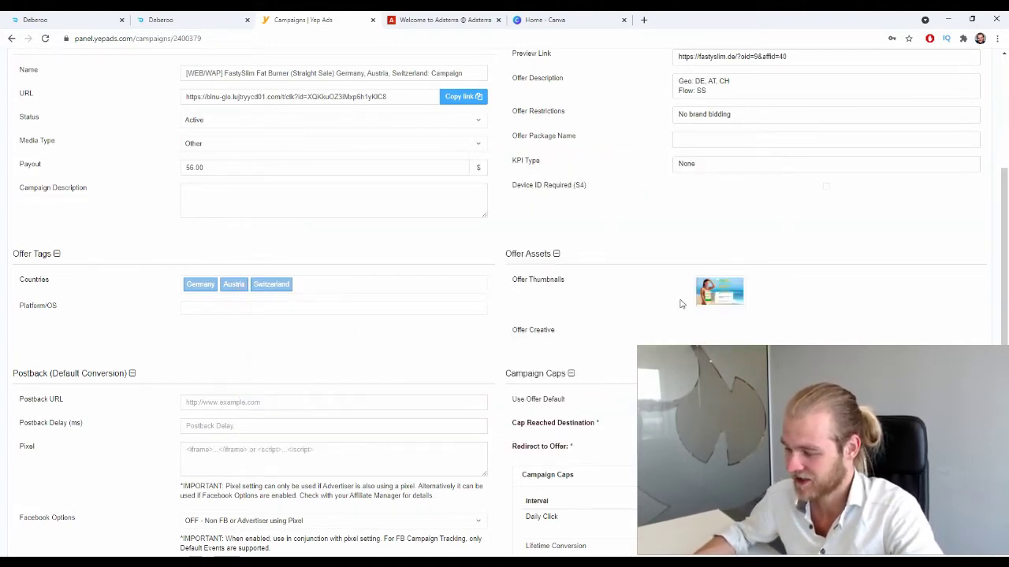
pyautogui.click(711, 291)
pyautogui.click(842, 258)
pyautogui.scroll(2, 842, 257)
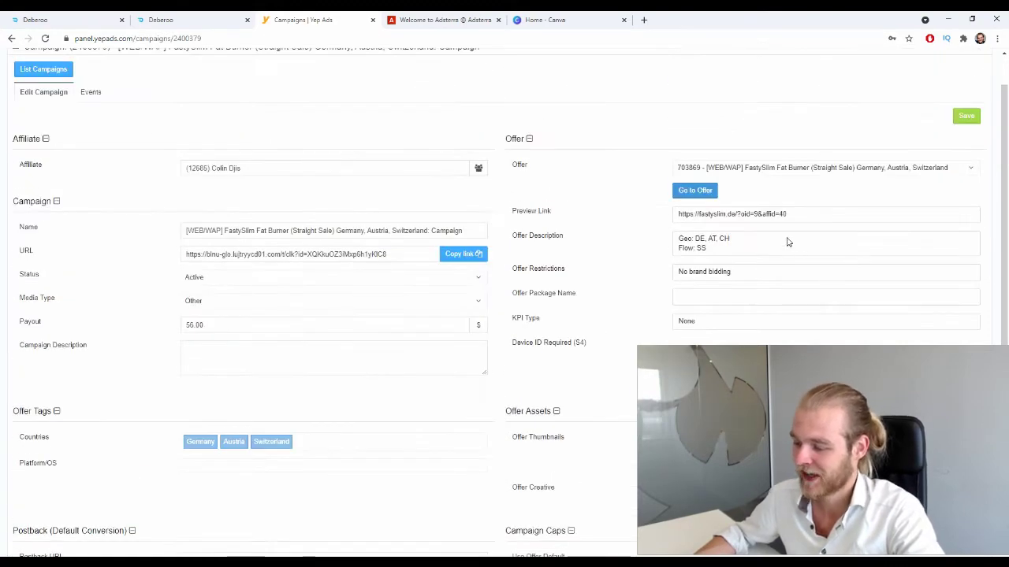
# - Review the FastySlim campaign's payout, target countries, postback settings and campaign caps
pyautogui.scroll(-1, 775, 228)
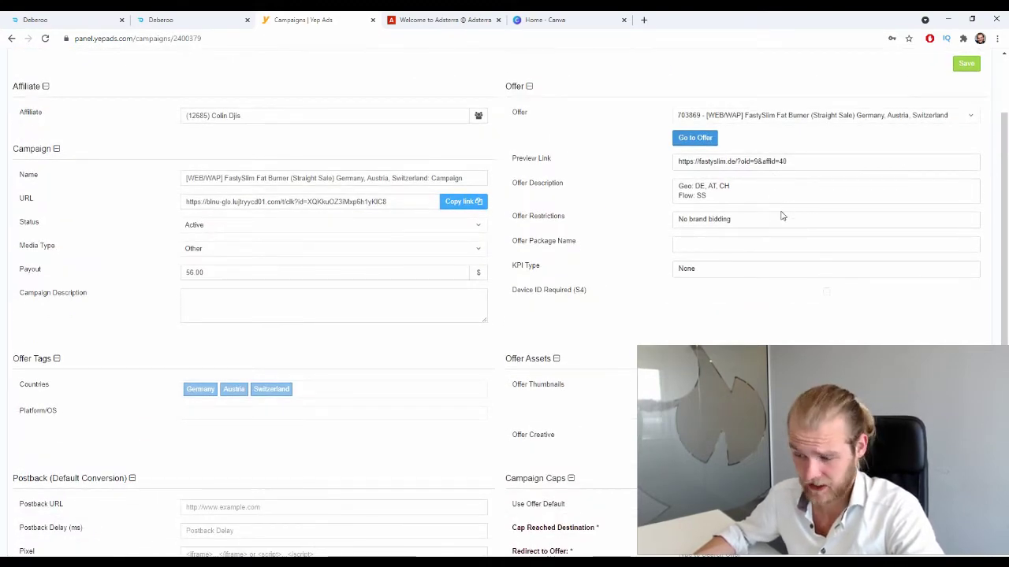
pyautogui.moveTo(218, 270); pyautogui.dragTo(165, 277)
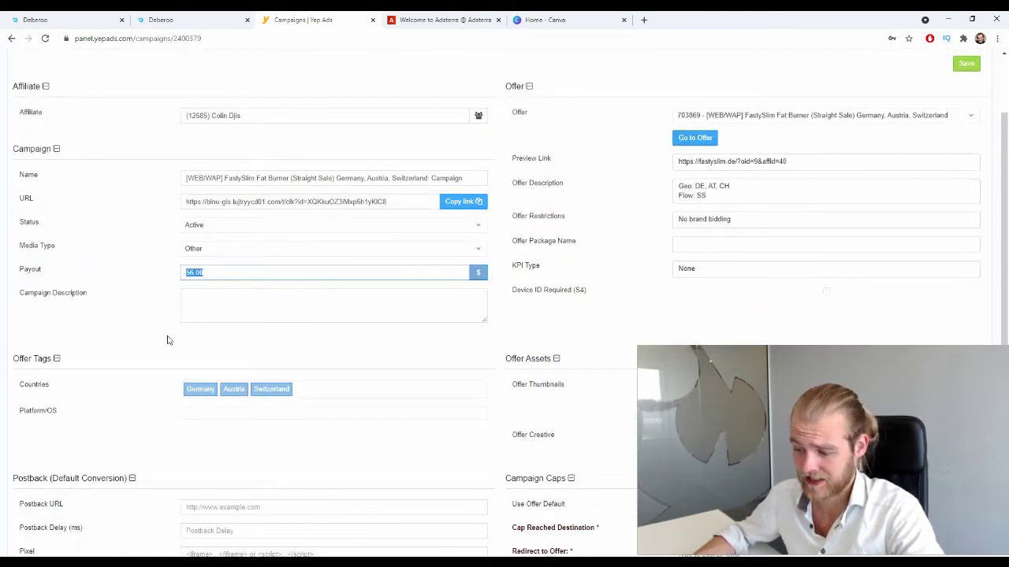
pyautogui.click(158, 334)
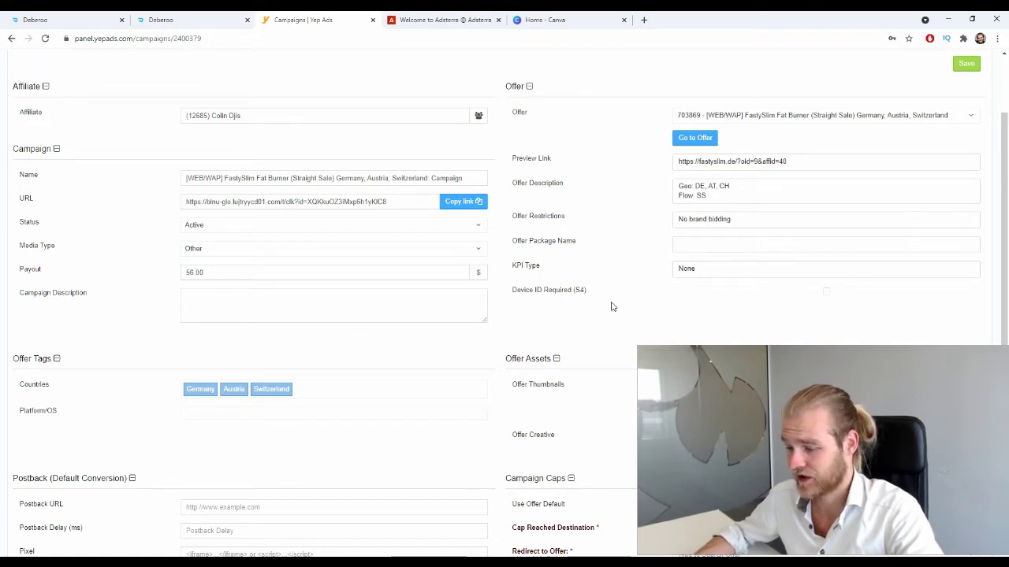
pyautogui.scroll(-4, 615, 298)
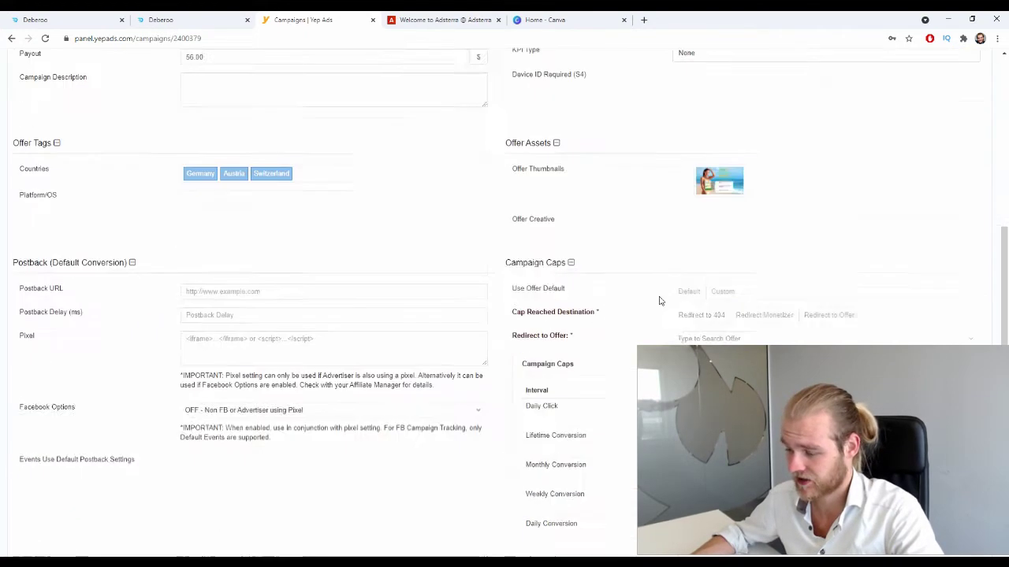
pyautogui.scroll(5, 617, 235)
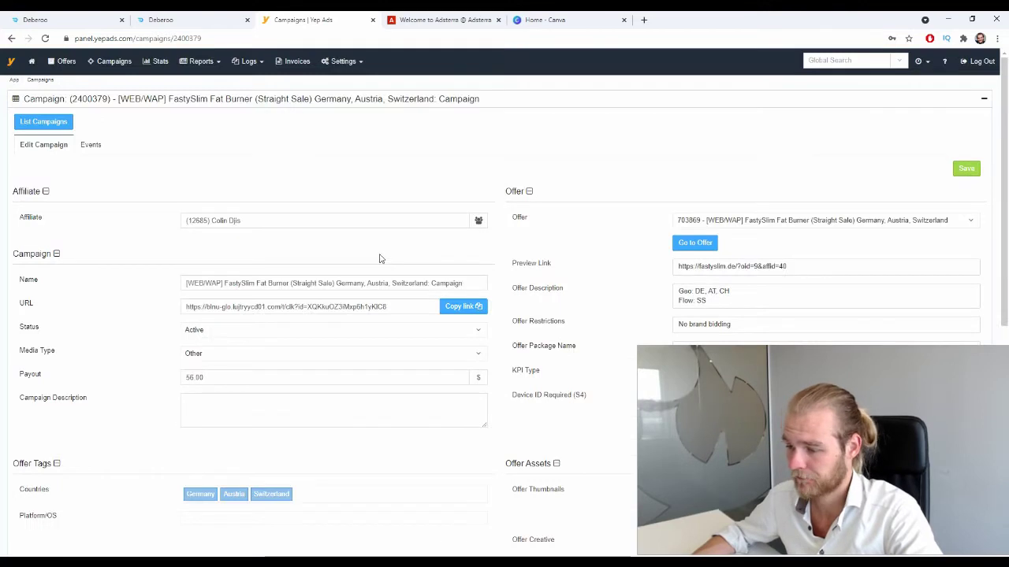
# - Switch to the Deberoo tracker and check the affiliate networks list for Yepads
pyautogui.click(91, 19)
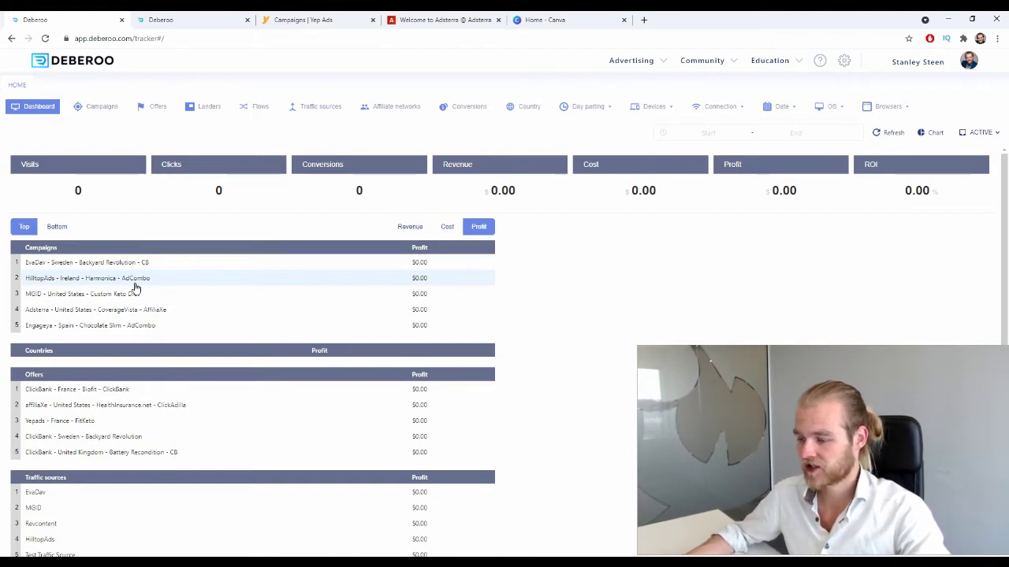
pyautogui.click(403, 110)
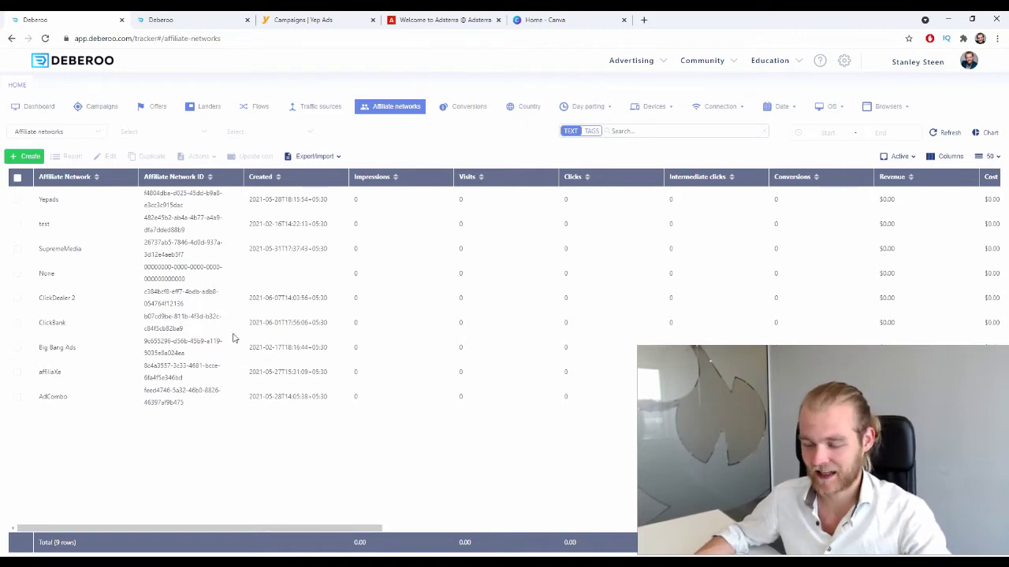
pyautogui.doubleClick(45, 201)
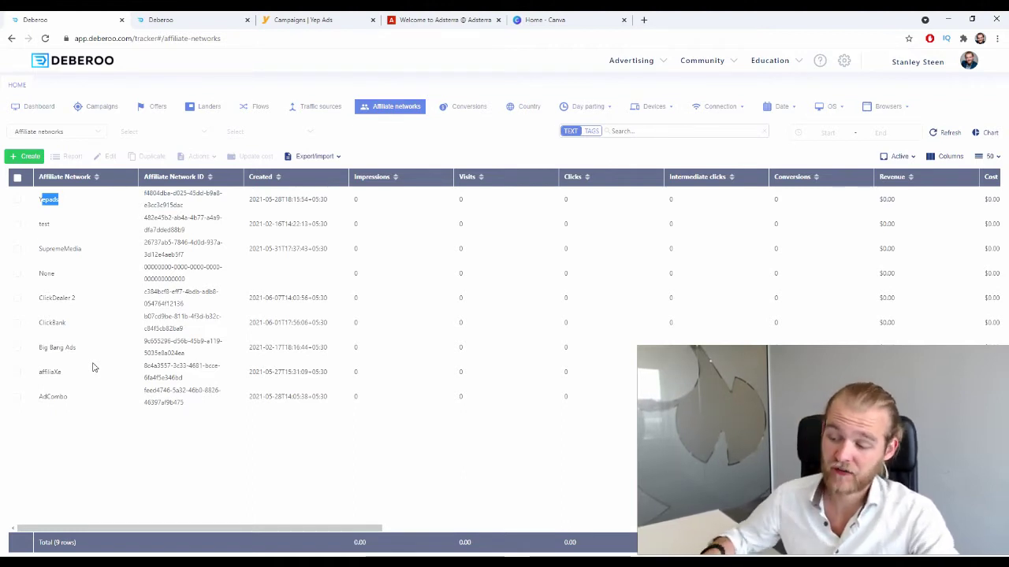
pyautogui.click(130, 461)
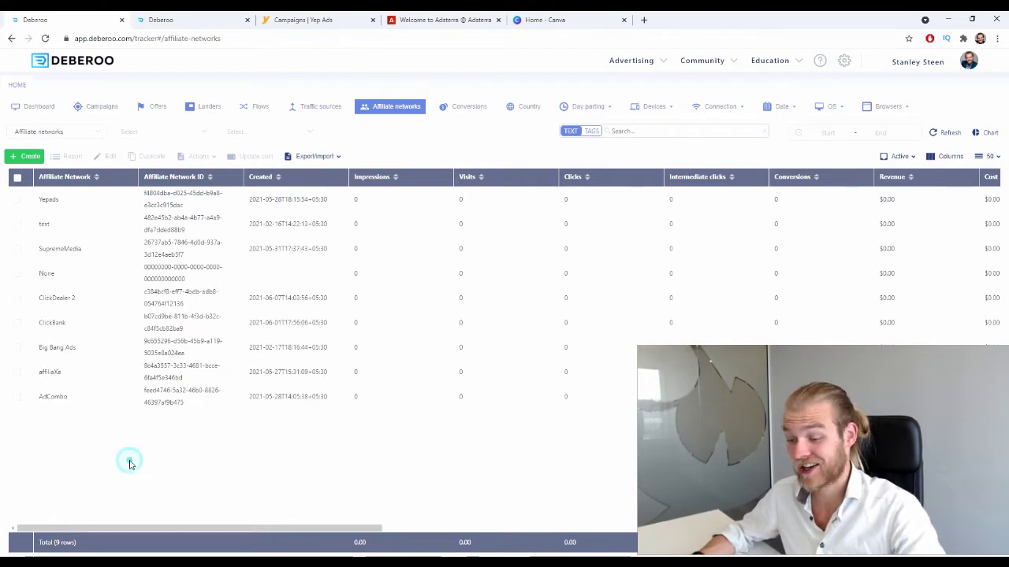
# - Try adding an affiliate network from the Yepads template with the Initial workspace, and close the form without saving
pyautogui.click(25, 156)
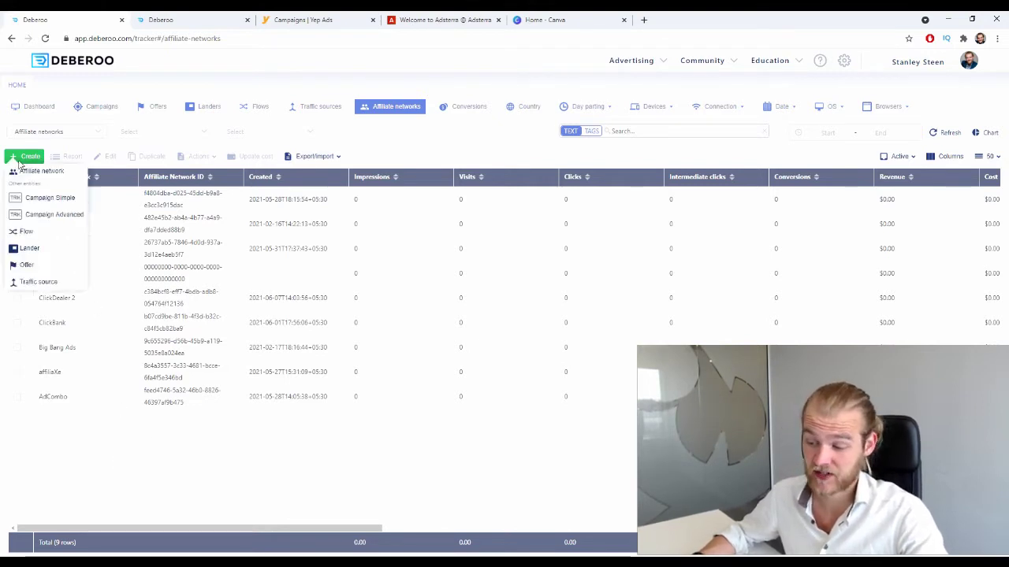
pyautogui.click(43, 175)
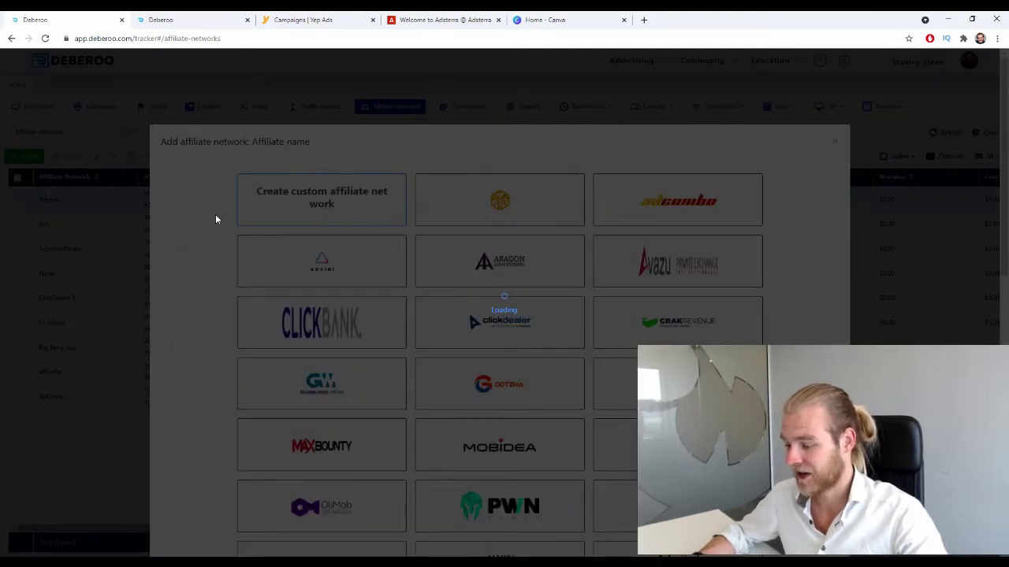
pyautogui.scroll(-8, 215, 217)
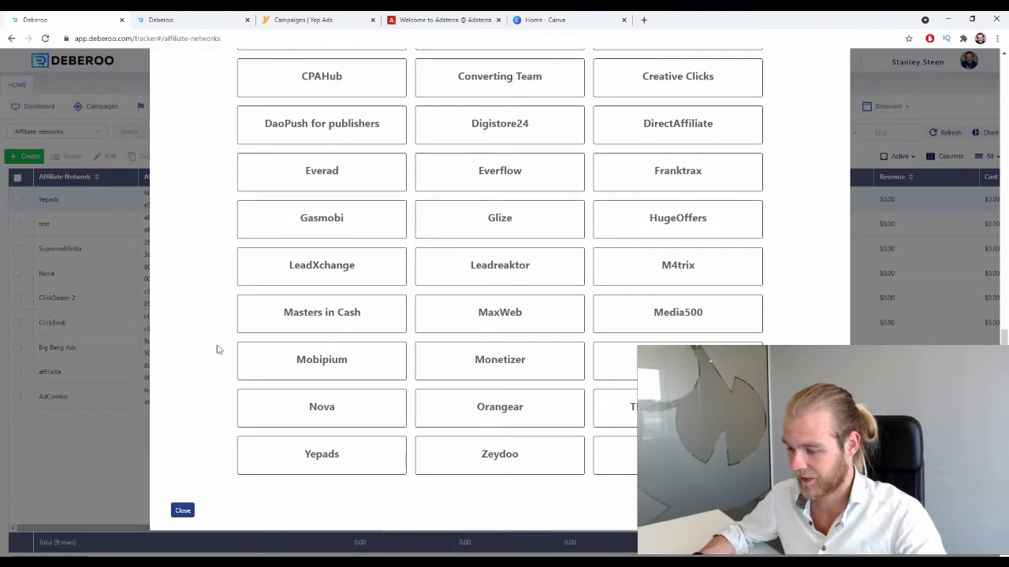
pyautogui.click(322, 454)
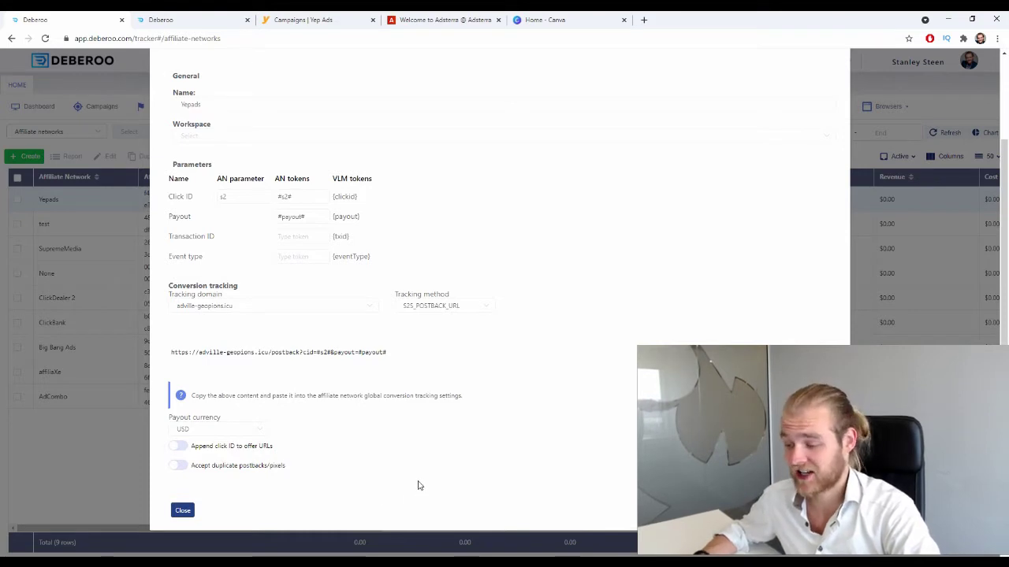
pyautogui.click(212, 141)
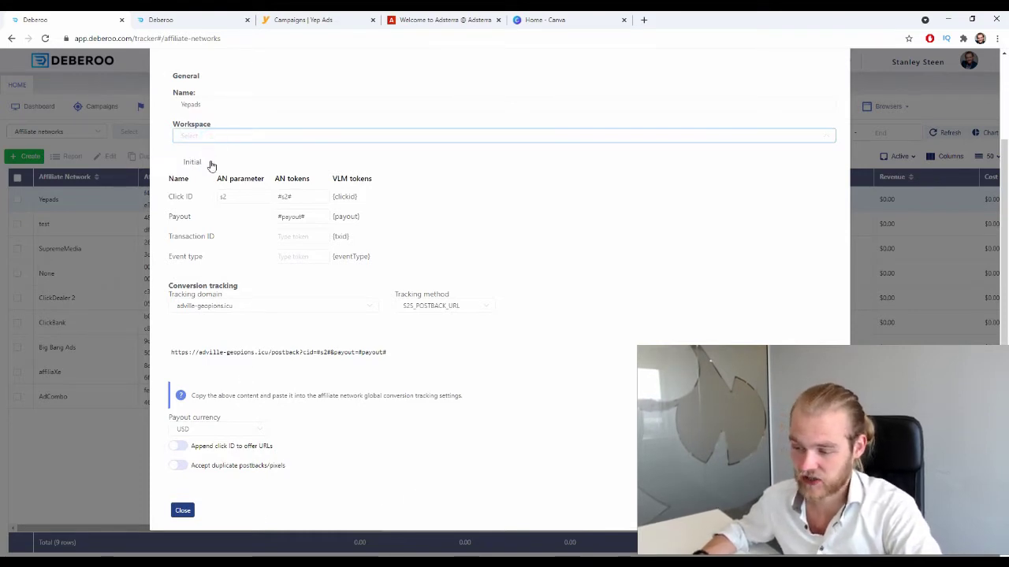
pyautogui.click(210, 163)
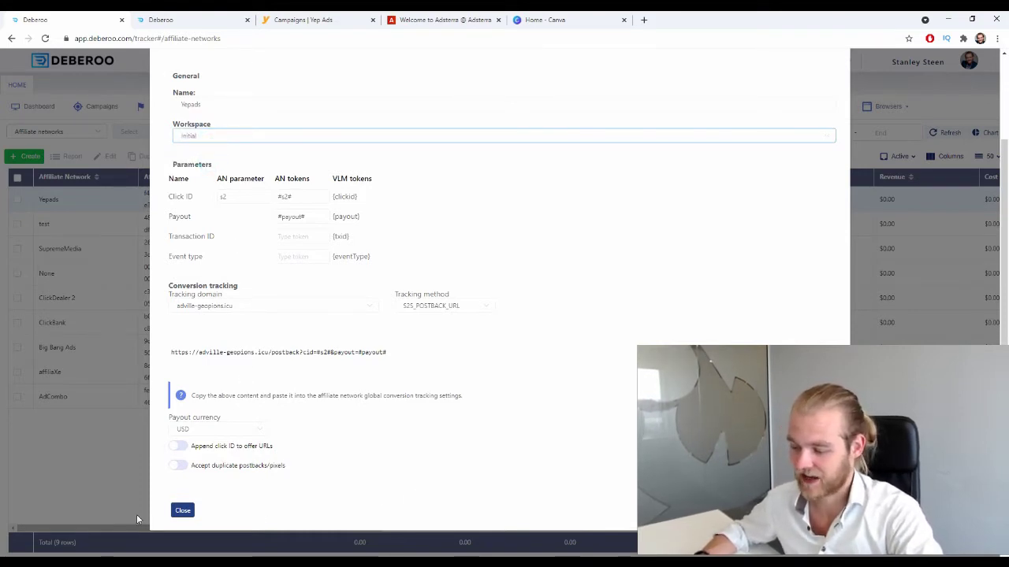
pyautogui.click(184, 514)
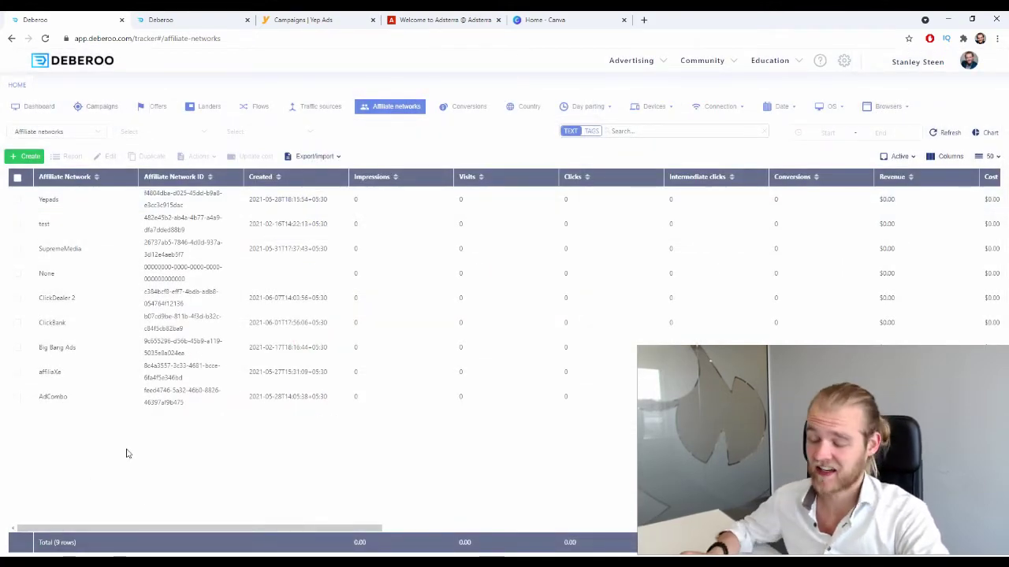
# - Check the tracker's traffic sources list for Adsterra
pyautogui.click(308, 106)
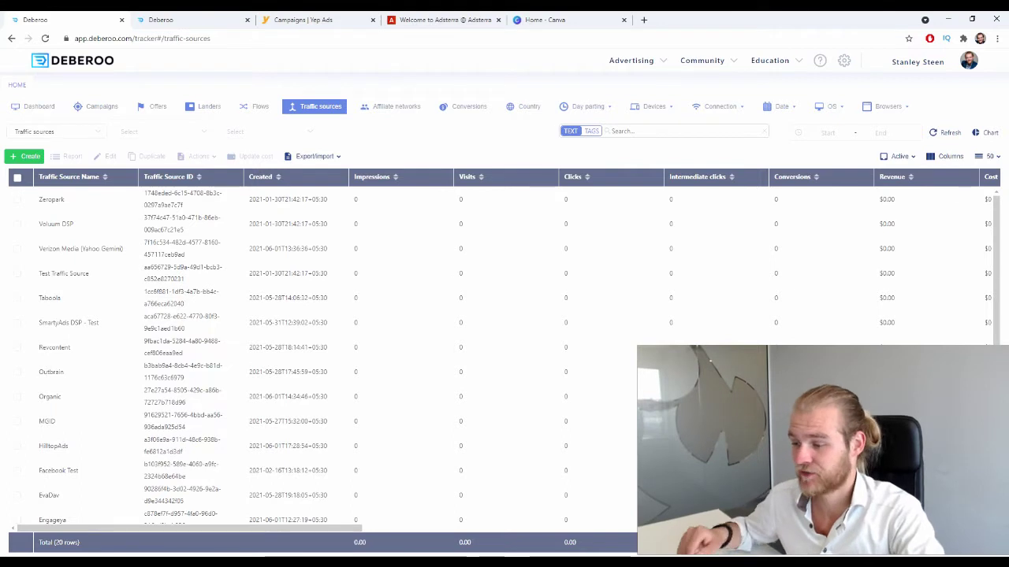
pyautogui.scroll(-3, 315, 355)
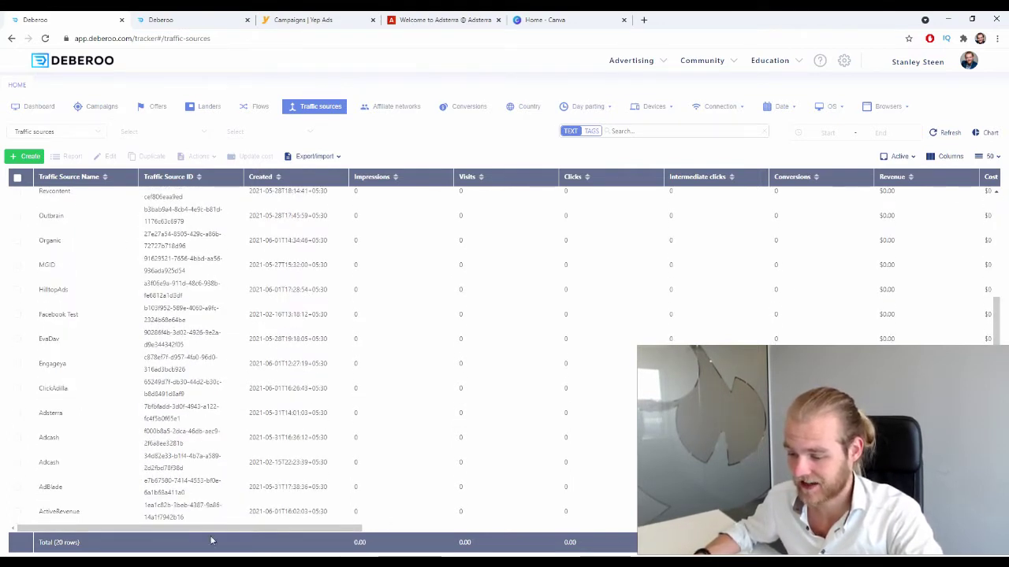
pyautogui.doubleClick(75, 412)
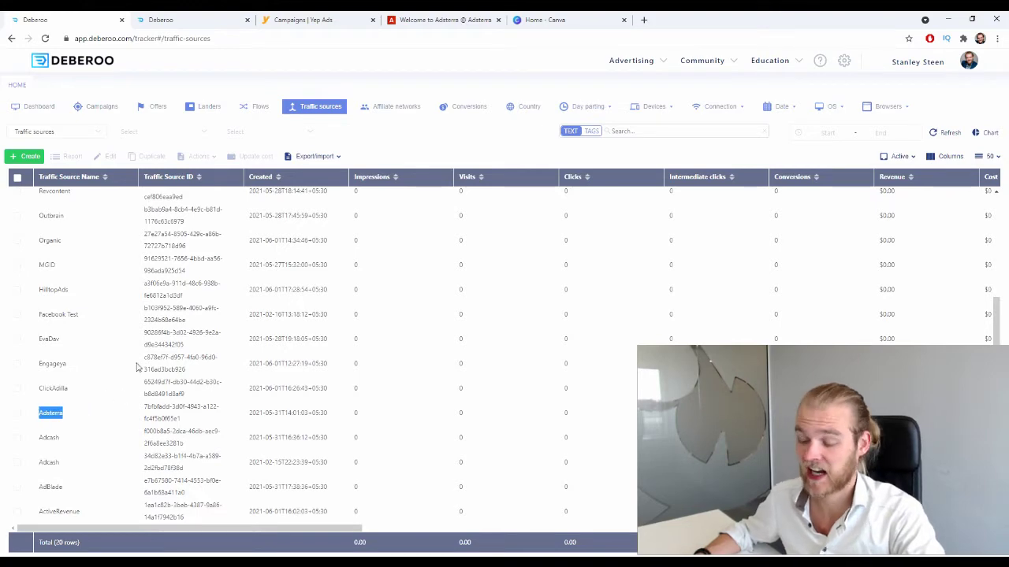
# - Open the Adsterra template for a new traffic source, review its parameters and postback URL, and close it without saving
pyautogui.click(26, 156)
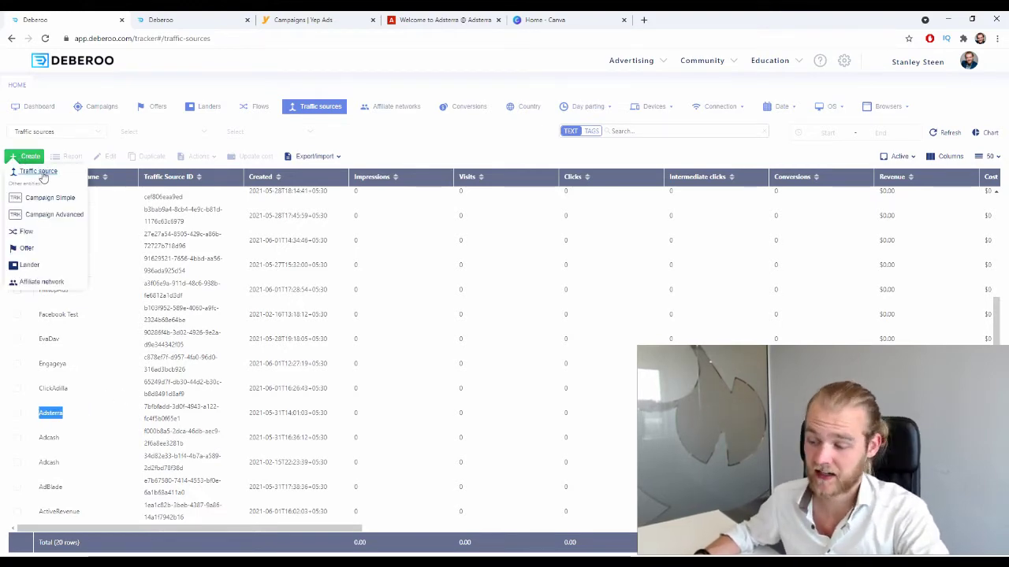
pyautogui.click(42, 172)
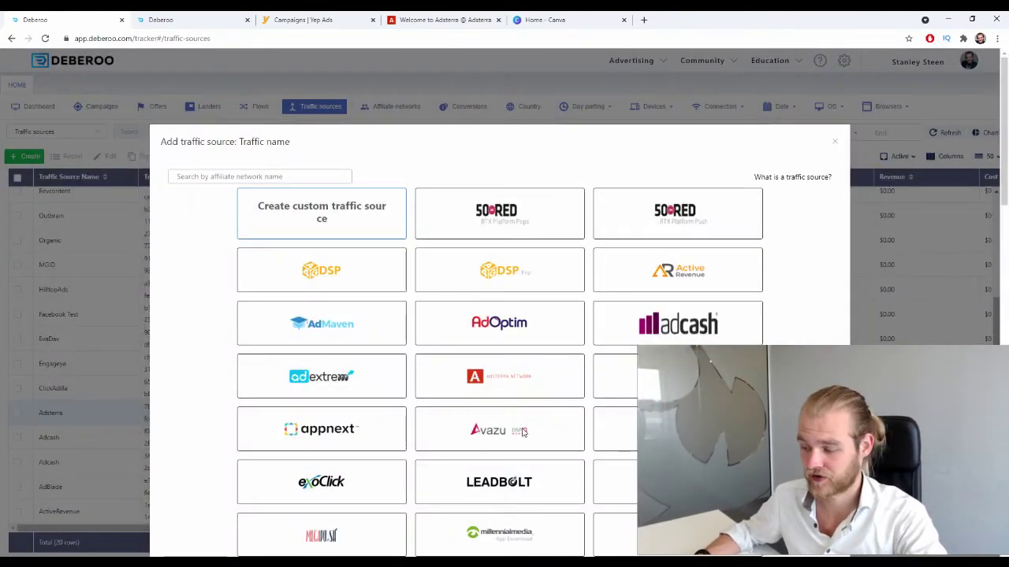
pyautogui.scroll(-15, 473, 370)
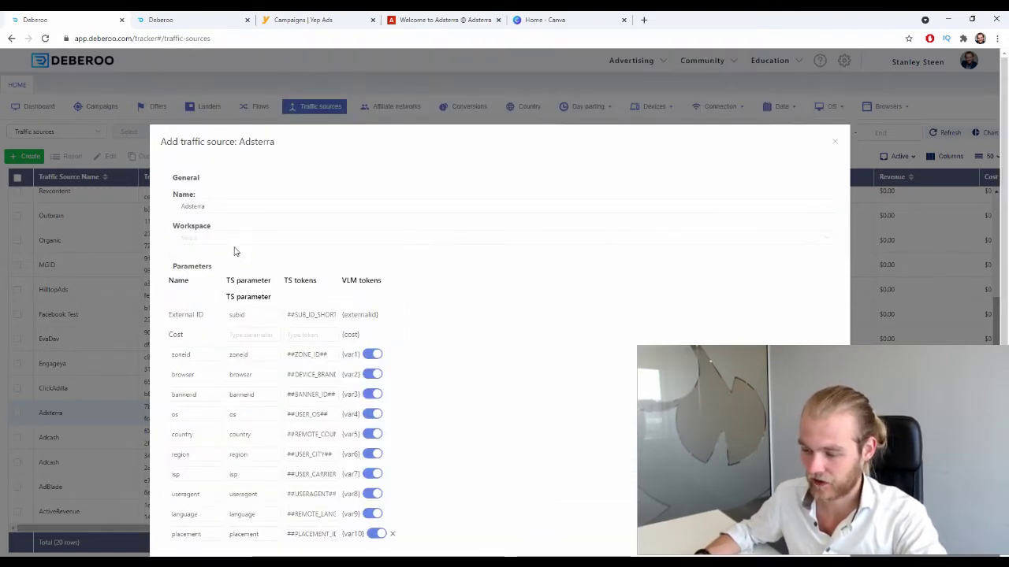
pyautogui.scroll(-5, 423, 384)
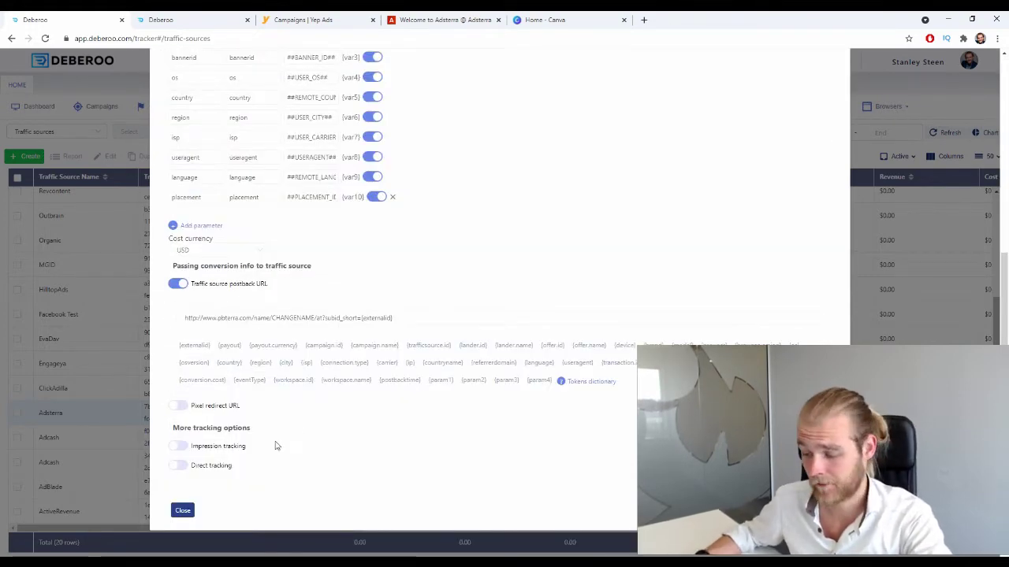
pyautogui.click(182, 511)
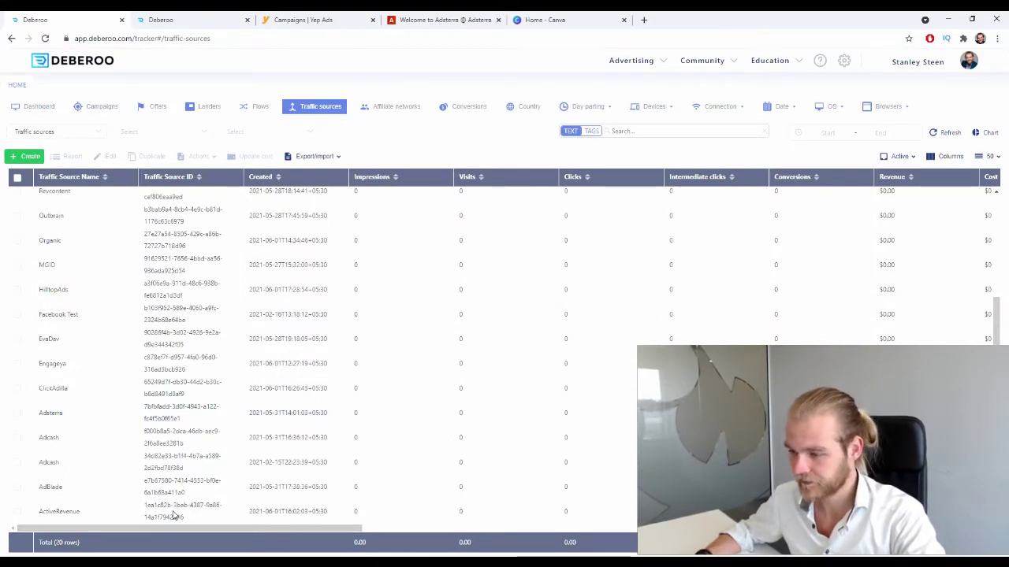
# - Start a new offer in the tracker and assign it to the Initial workspace
pyautogui.click(150, 111)
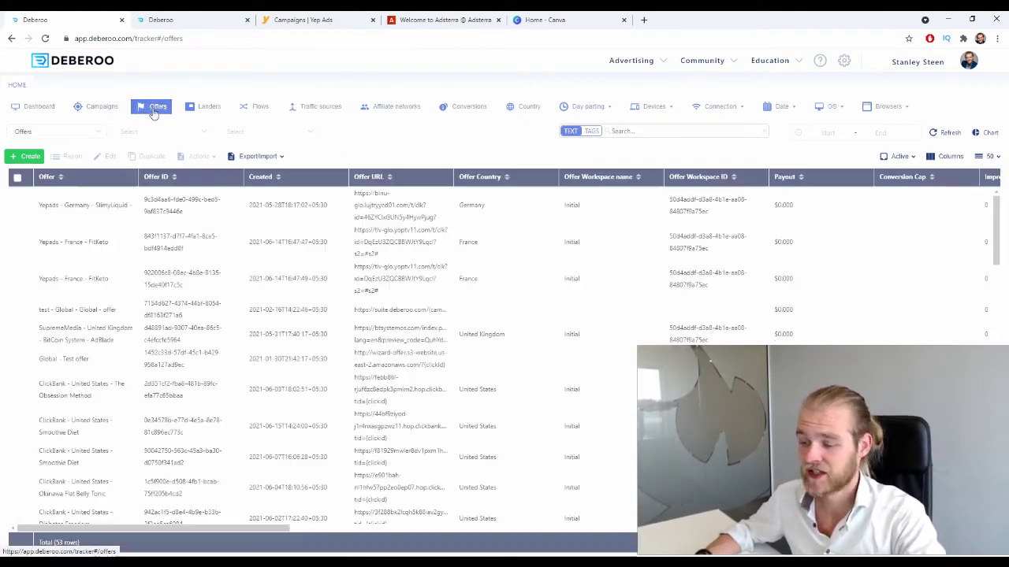
pyautogui.click(31, 160)
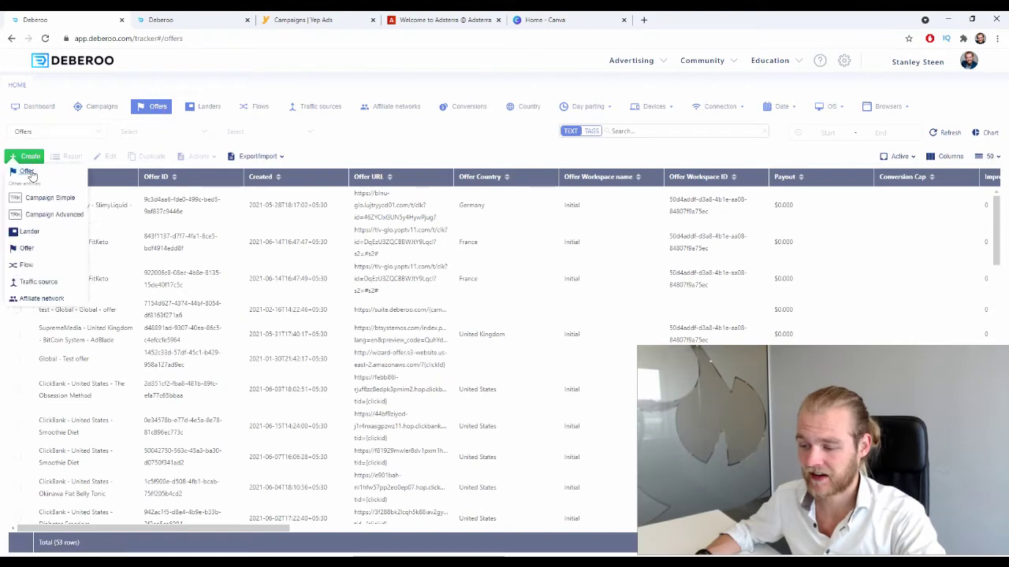
pyautogui.click(31, 174)
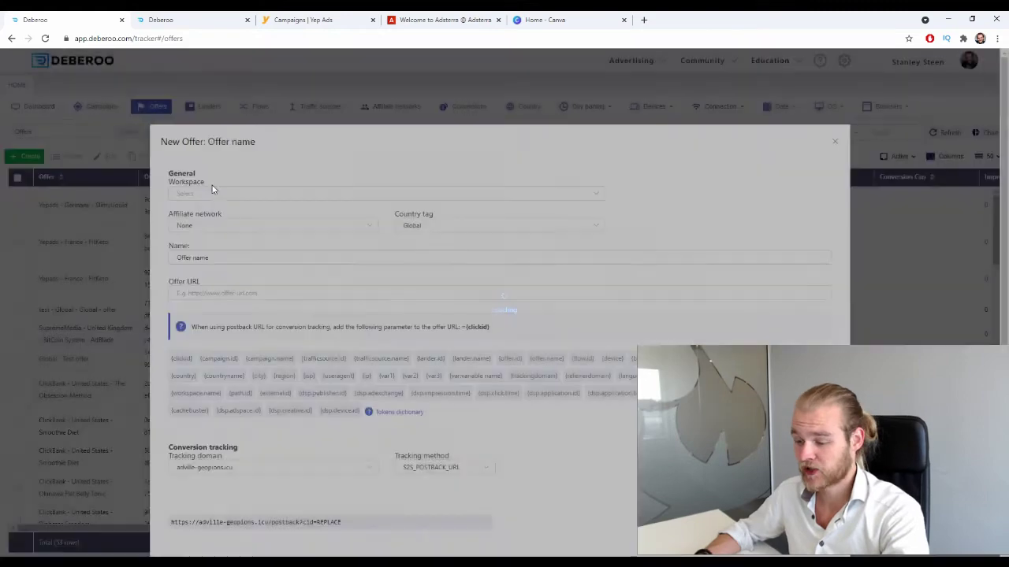
pyautogui.click(210, 191)
pyautogui.click(215, 228)
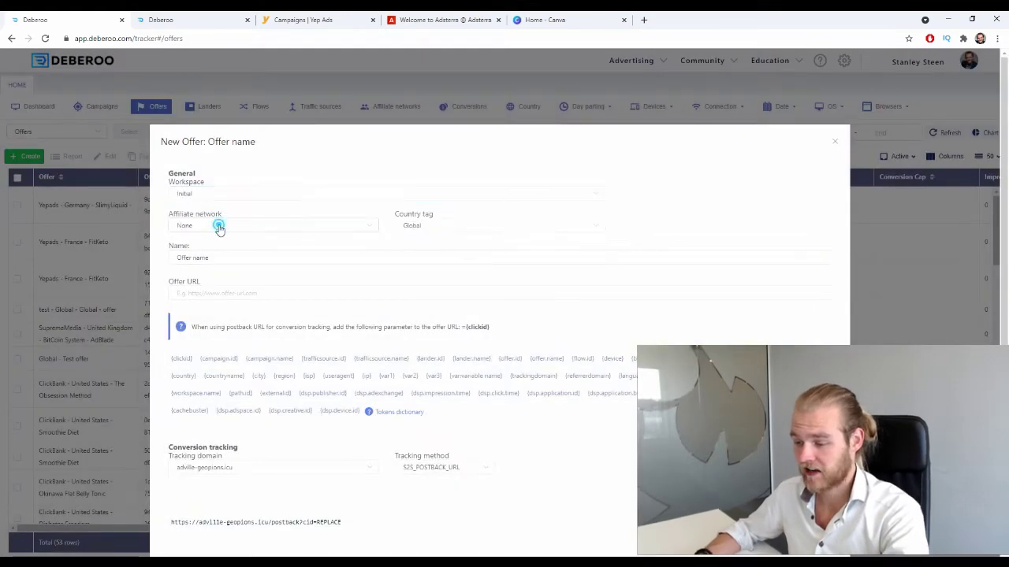
# - Set the new offer's affiliate network to Yepads and its country tag to Switzerland
pyautogui.click(218, 226)
pyautogui.scroll(-2, 224, 339)
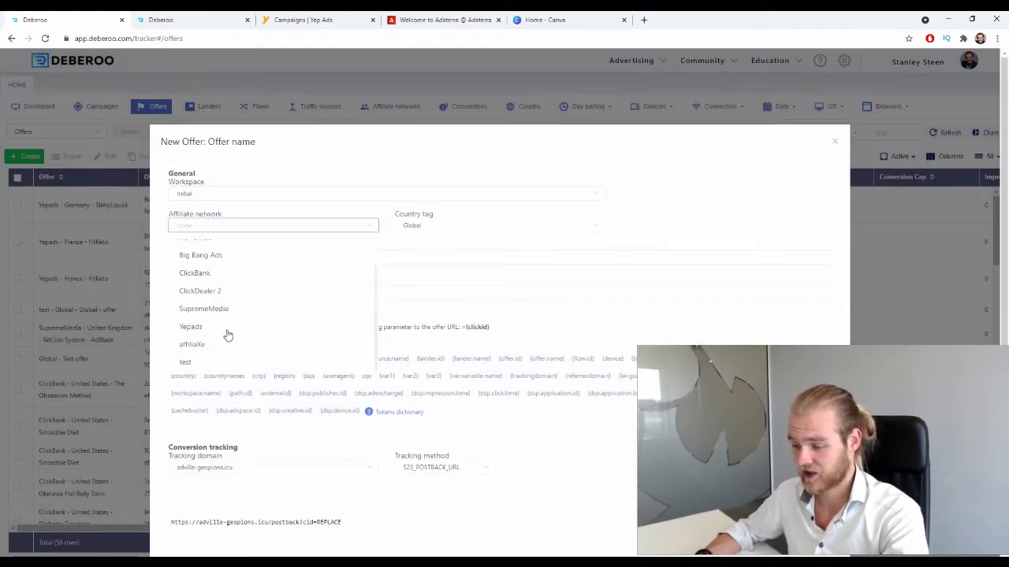
pyautogui.click(220, 326)
pyautogui.click(484, 224)
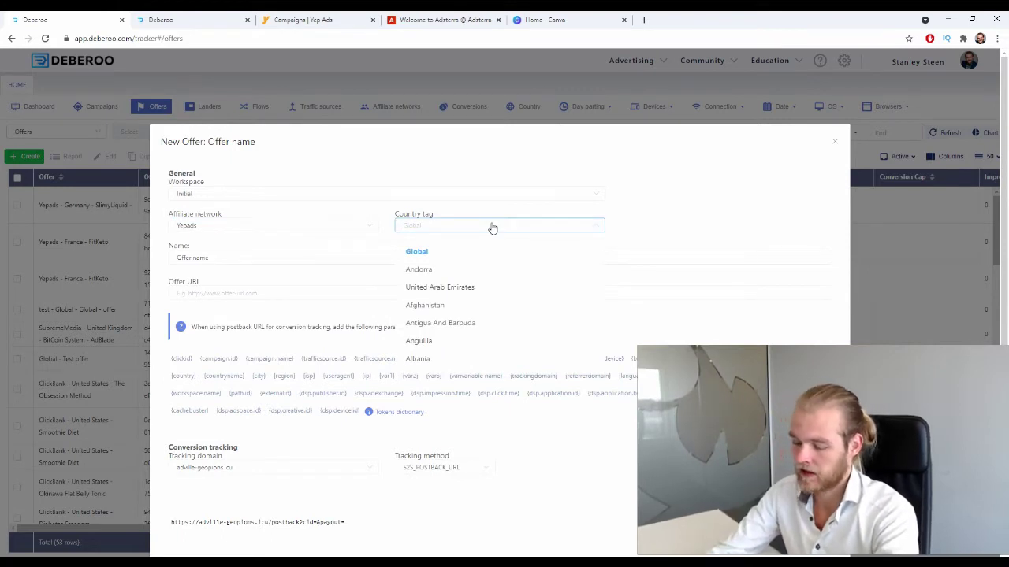
pyautogui.write('sw')
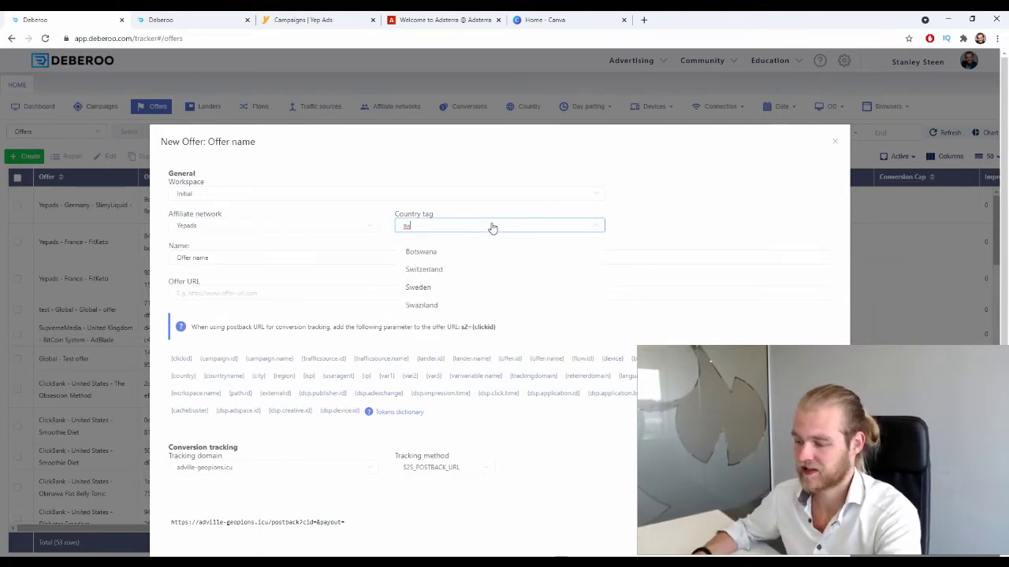
pyautogui.click(453, 270)
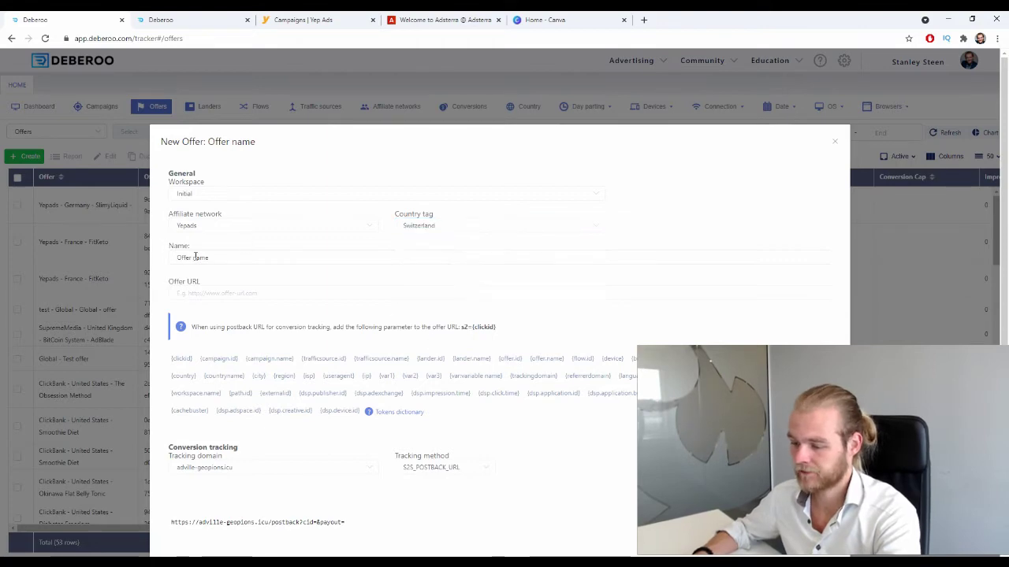
# - Name the new offer FastySlim Fat Burner, copying the product name from the Yepads campaign title
pyautogui.moveTo(229, 260); pyautogui.dragTo(179, 264)
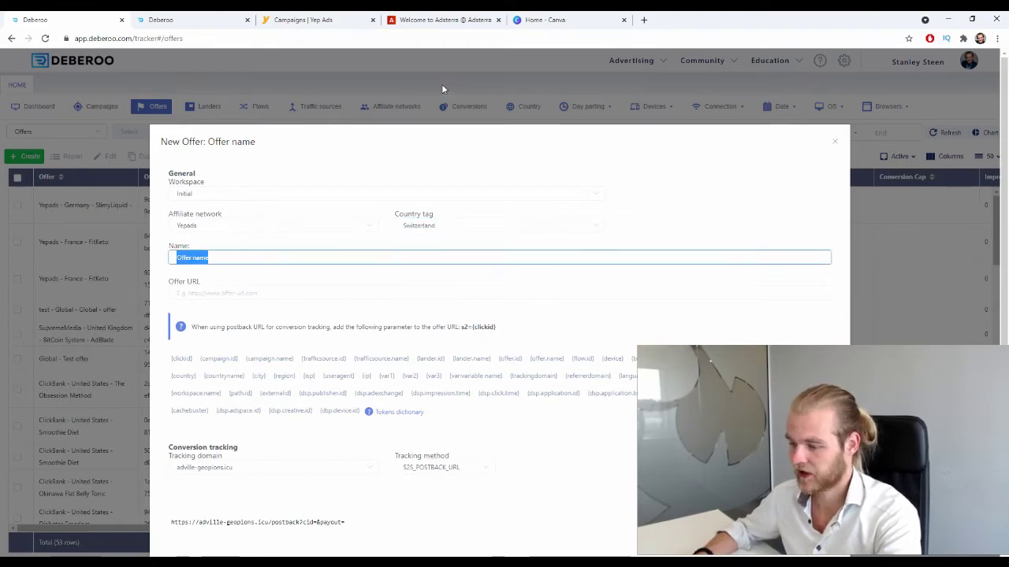
pyautogui.click(453, 19)
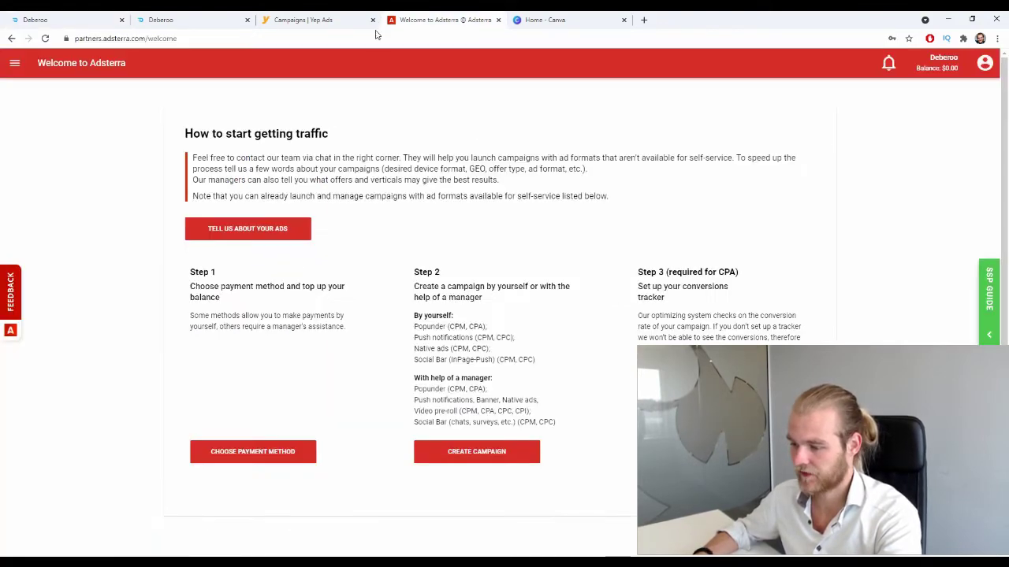
pyautogui.click(319, 19)
pyautogui.click(47, 19)
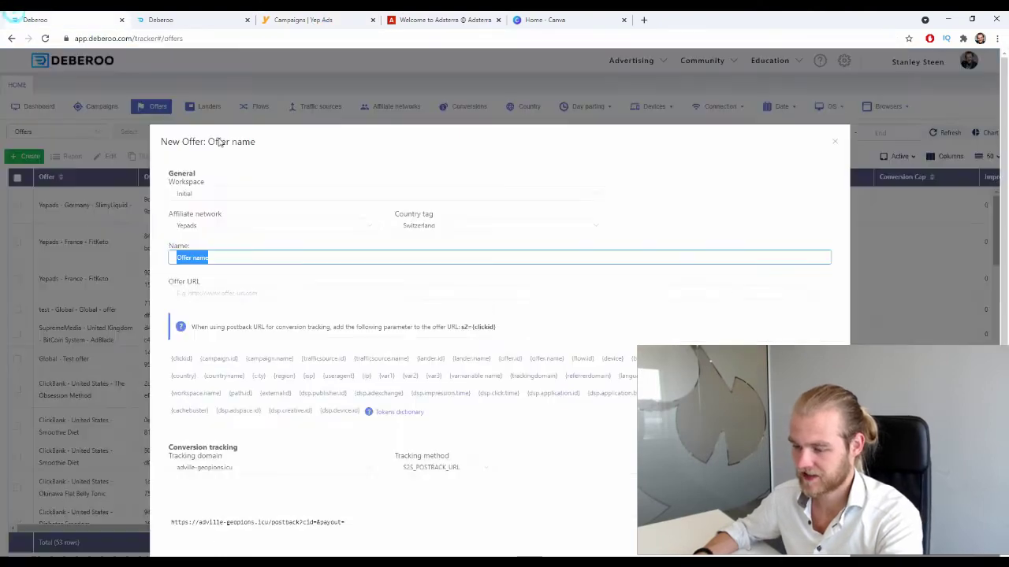
pyautogui.scroll(-3, 678, 294)
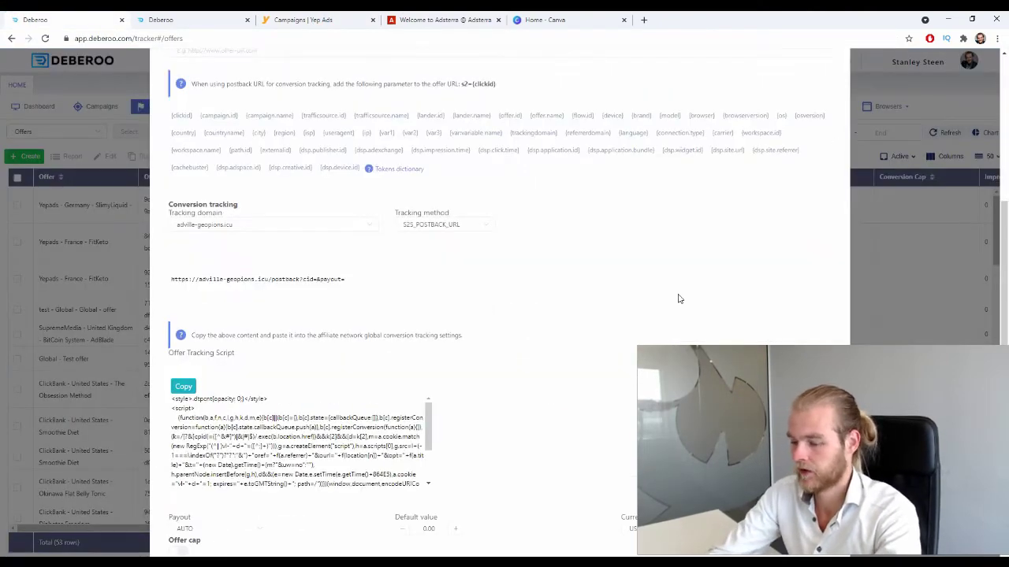
pyautogui.scroll(3, 487, 201)
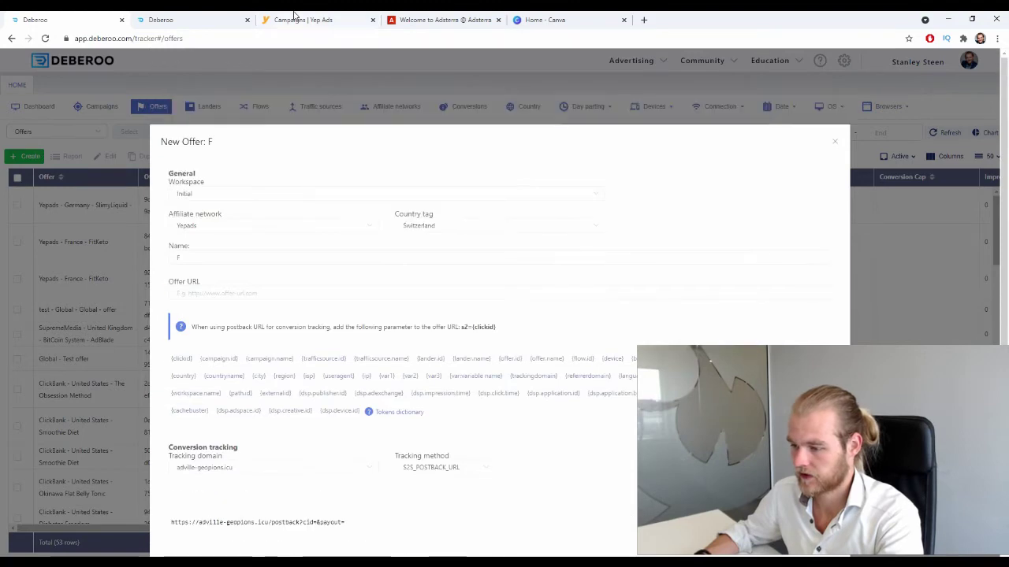
pyautogui.click(418, 19)
pyautogui.click(315, 17)
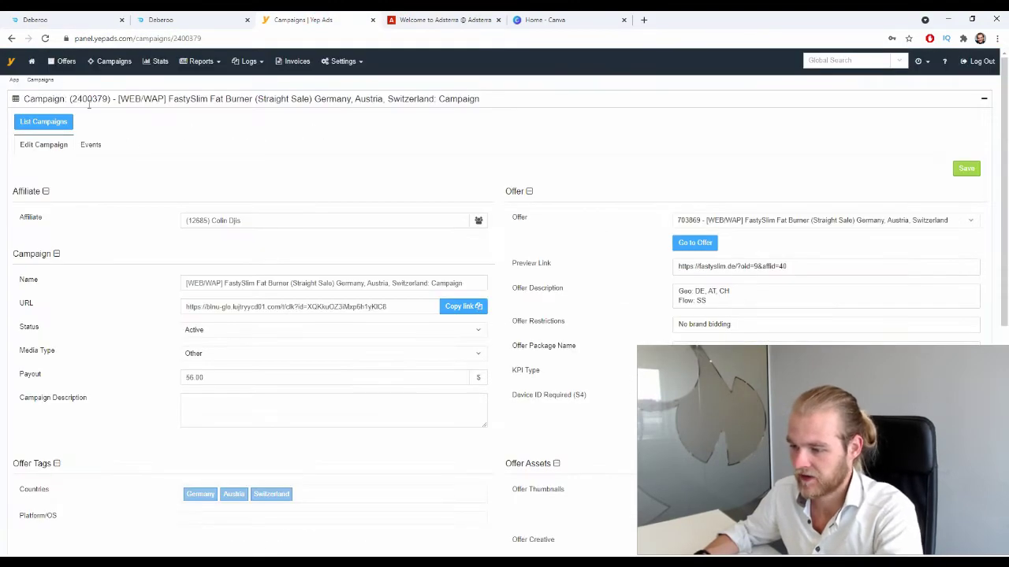
pyautogui.moveTo(169, 99); pyautogui.dragTo(286, 97)
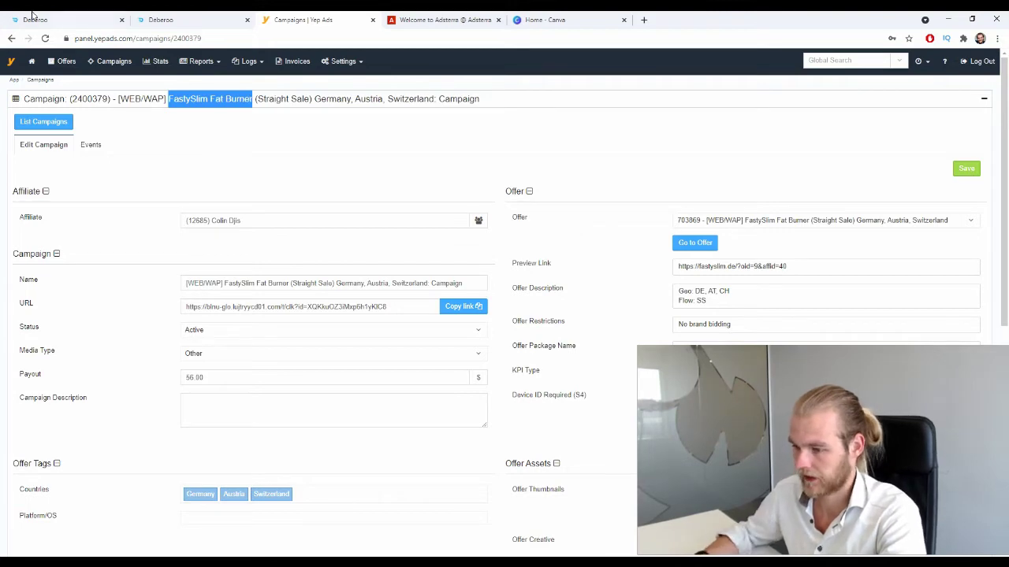
pyautogui.click(31, 17)
pyautogui.click(255, 257)
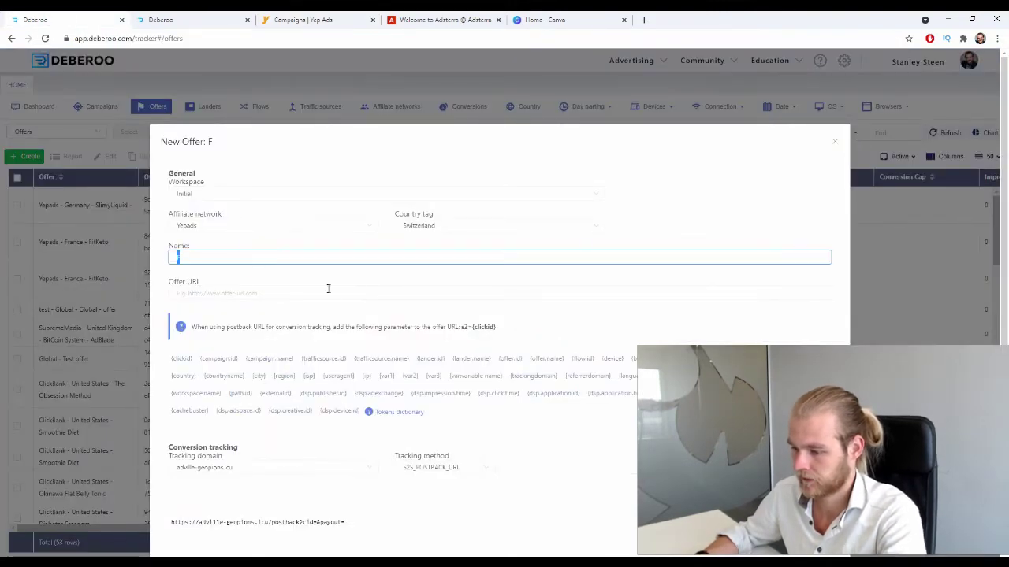
pyautogui.write('FastySlim Fat Burner')
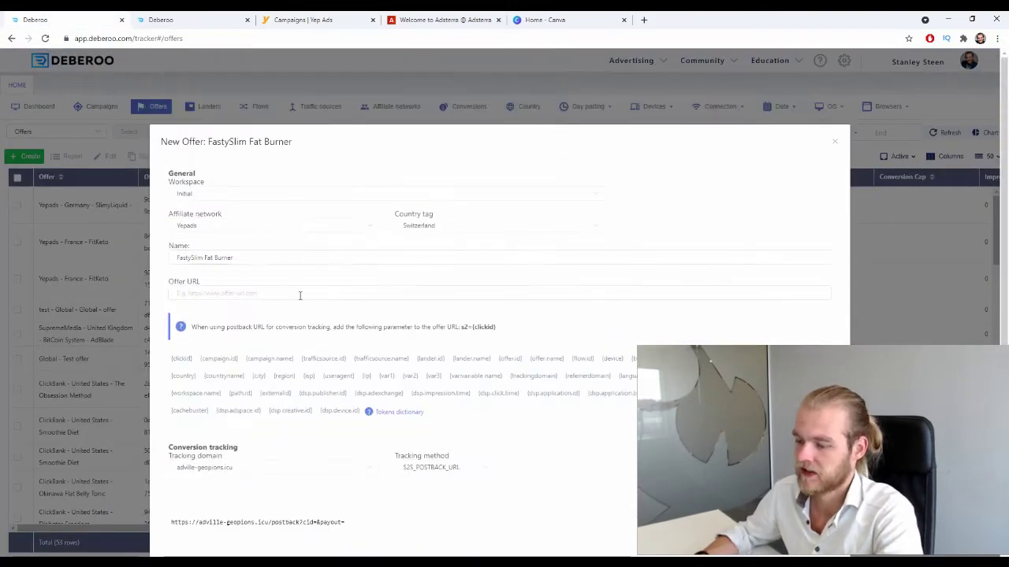
# - Copy the campaign's tracking link from Yepads and paste it as the tracker offer's URL
pyautogui.click(299, 293)
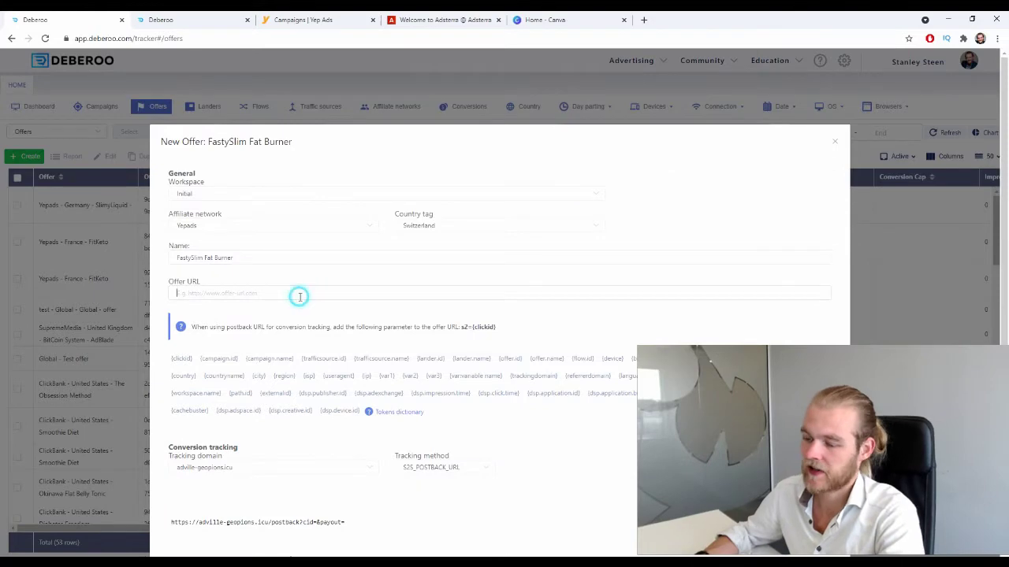
pyautogui.click(316, 17)
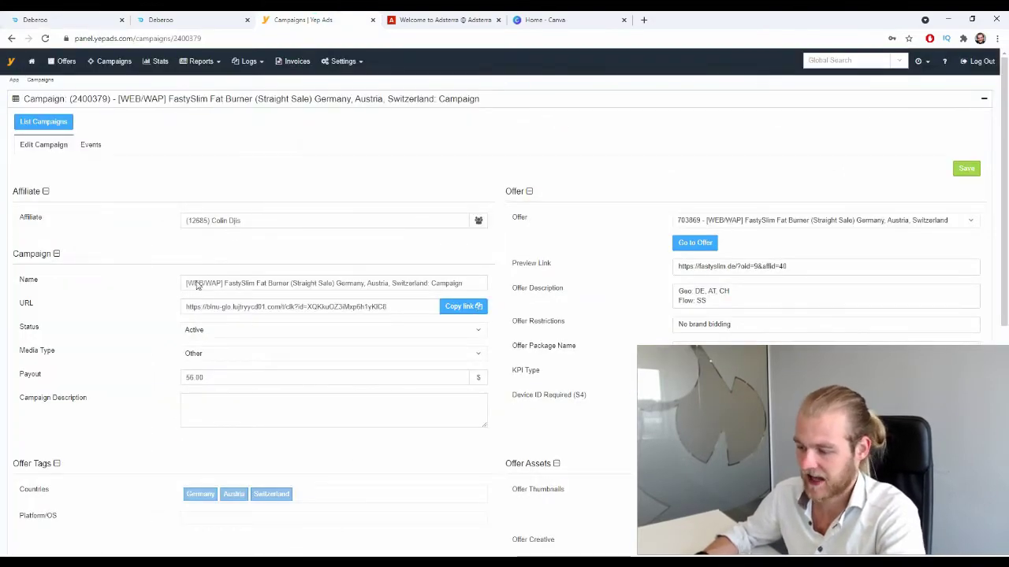
pyautogui.click(462, 306)
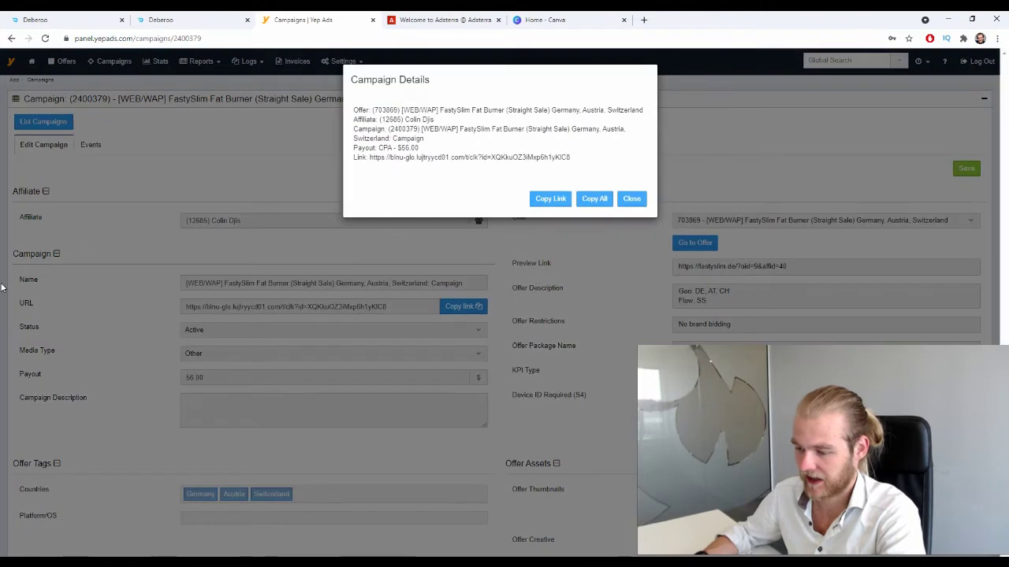
pyautogui.click(551, 199)
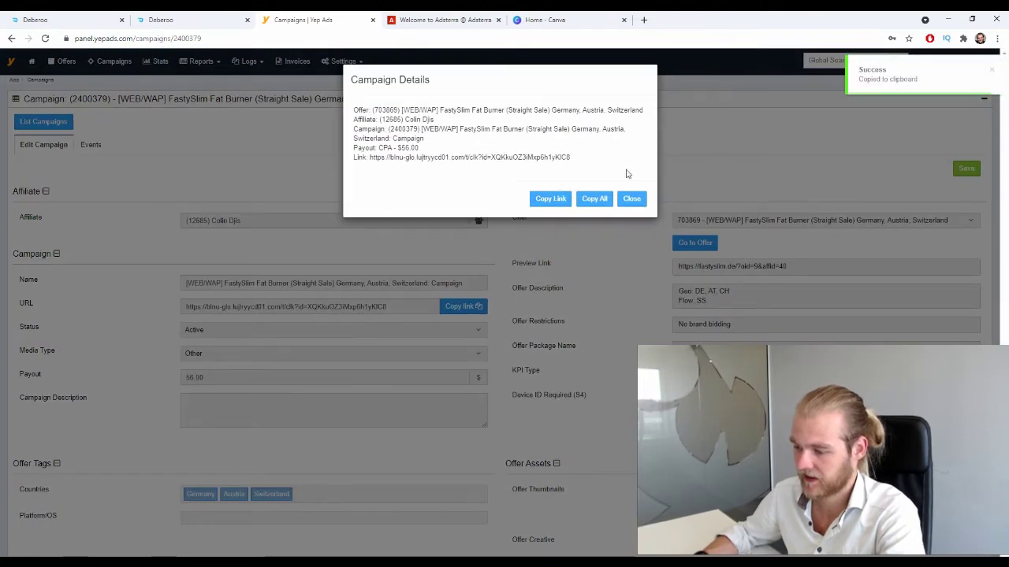
pyautogui.click(632, 200)
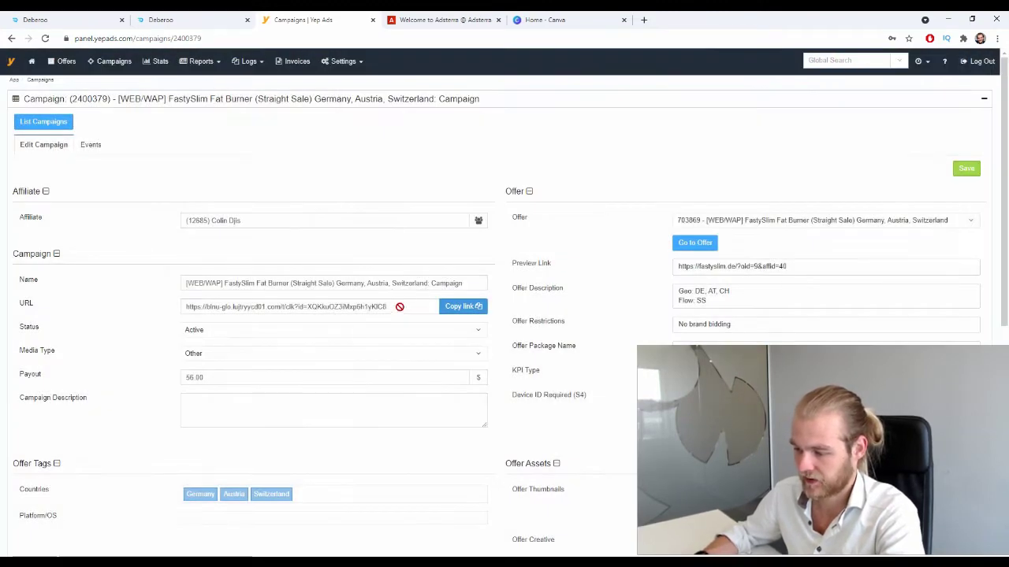
pyautogui.moveTo(394, 309); pyautogui.dragTo(171, 313)
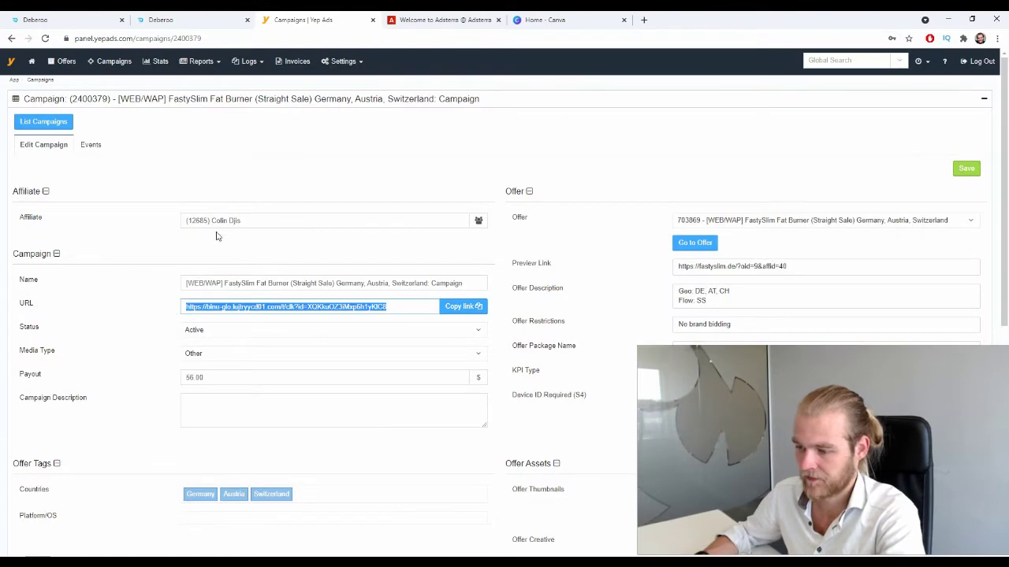
pyautogui.click(85, 16)
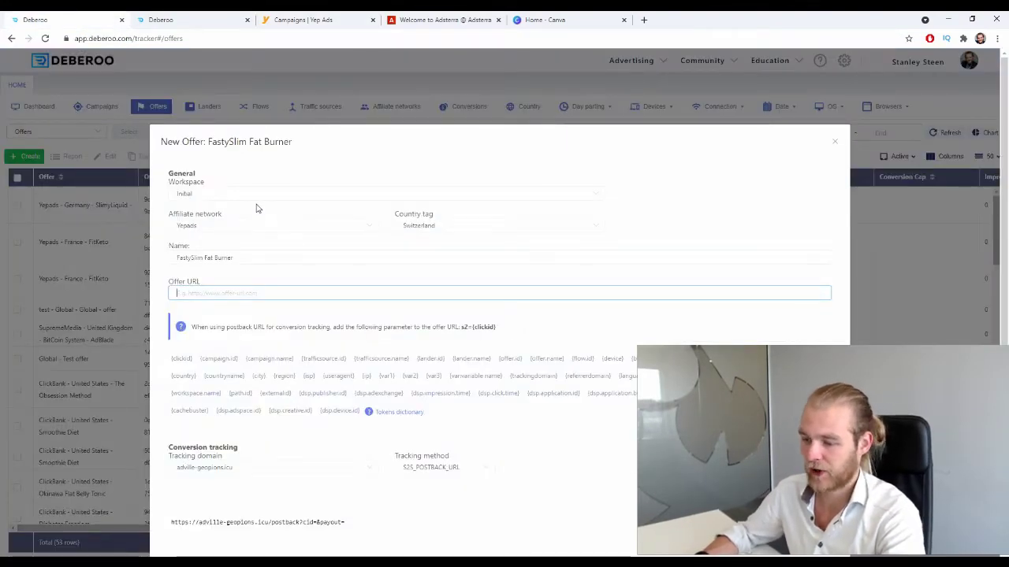
pyautogui.click(276, 291)
pyautogui.hotkey('ctrl', 'v')
# - Append ?s2={clickid} to the offer URL for postback conversion tracking, and save the offer
pyautogui.scroll(-3, 289, 315)
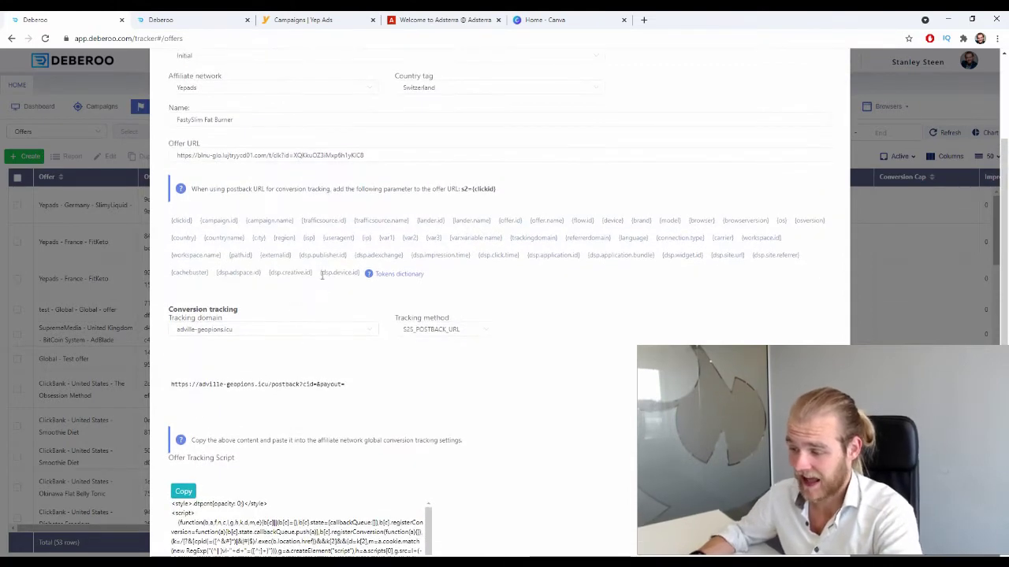
pyautogui.click(378, 155)
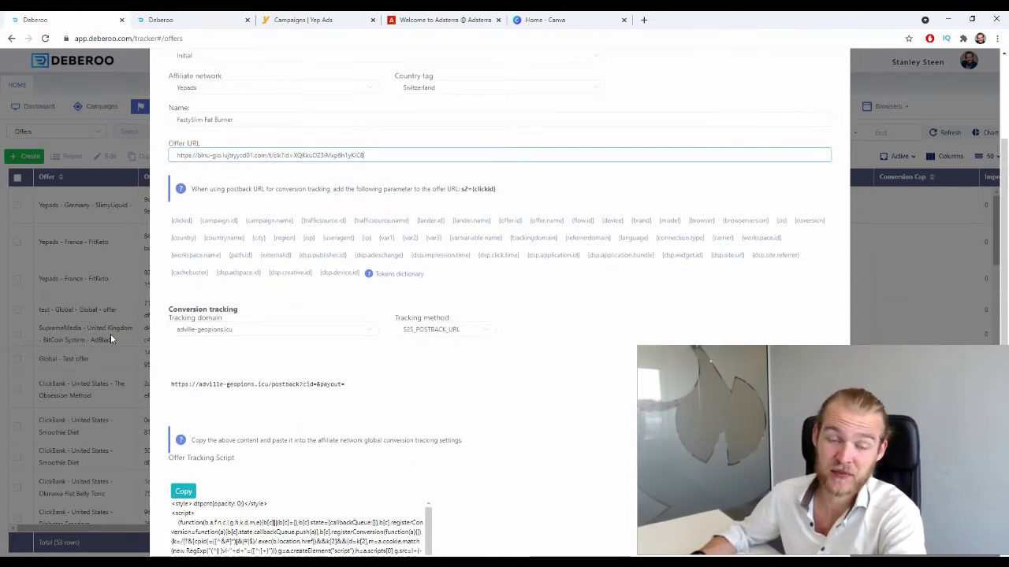
pyautogui.scroll(2, 260, 270)
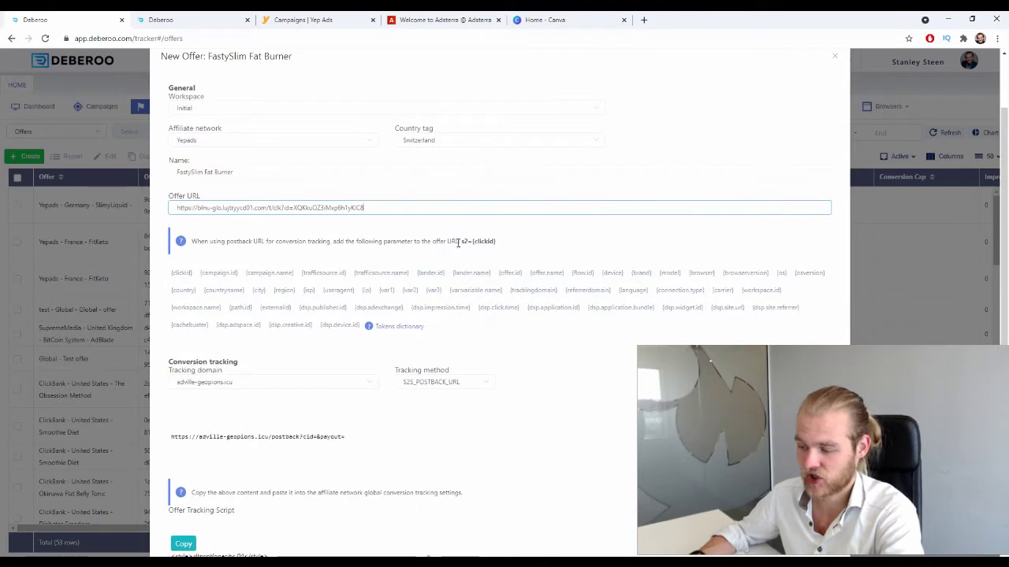
pyautogui.moveTo(500, 241); pyautogui.dragTo(463, 251)
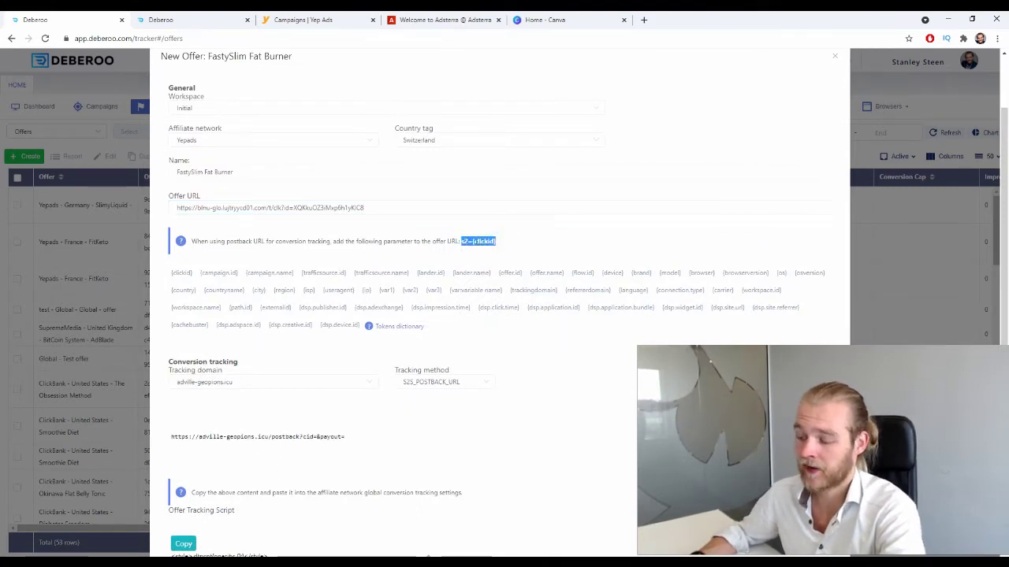
pyautogui.click(495, 210)
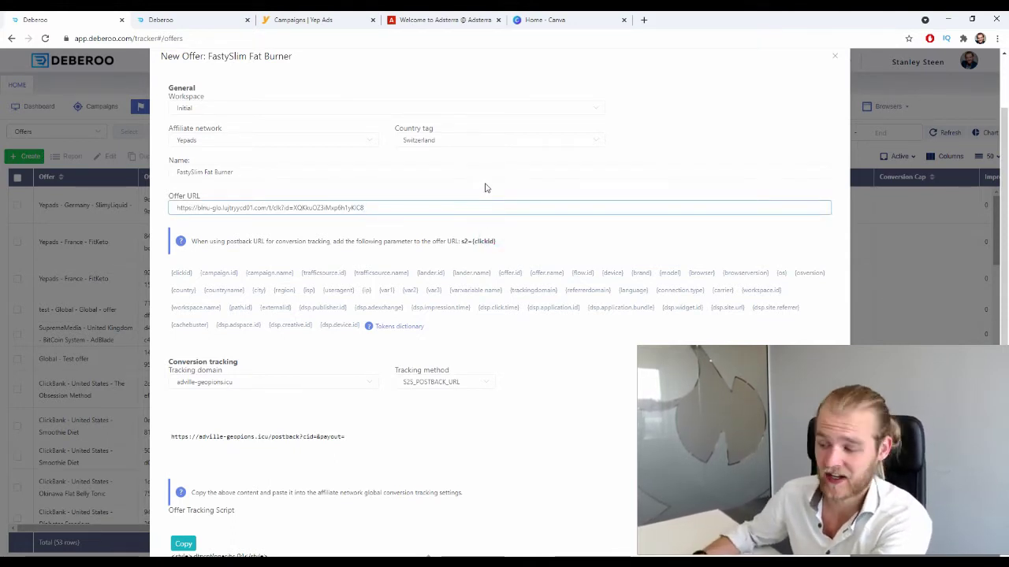
pyautogui.write('?')
pyautogui.scroll(-2, 484, 189)
pyautogui.scroll(3, 487, 236)
pyautogui.click(394, 290)
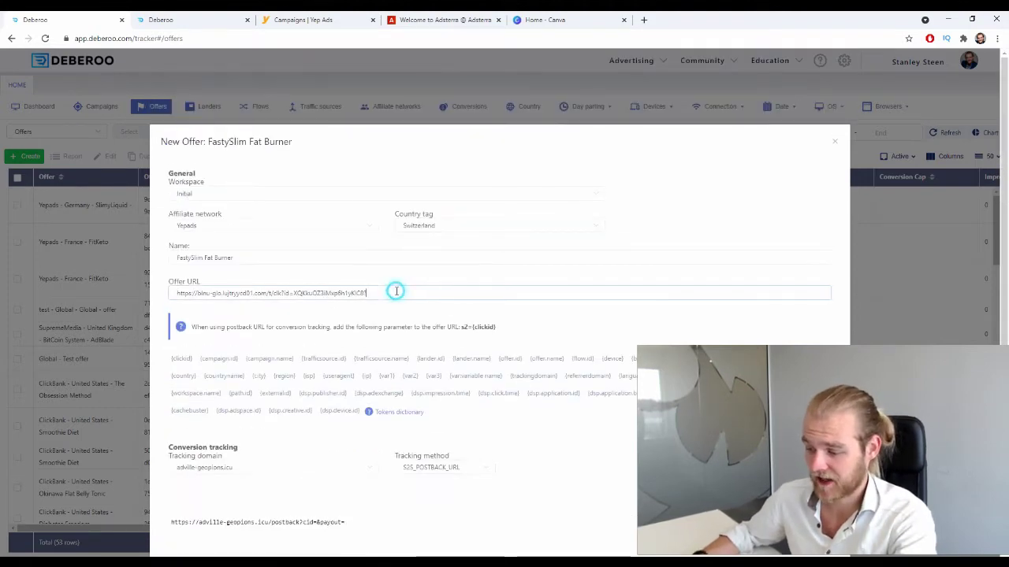
pyautogui.hotkey('ctrl', 'v')
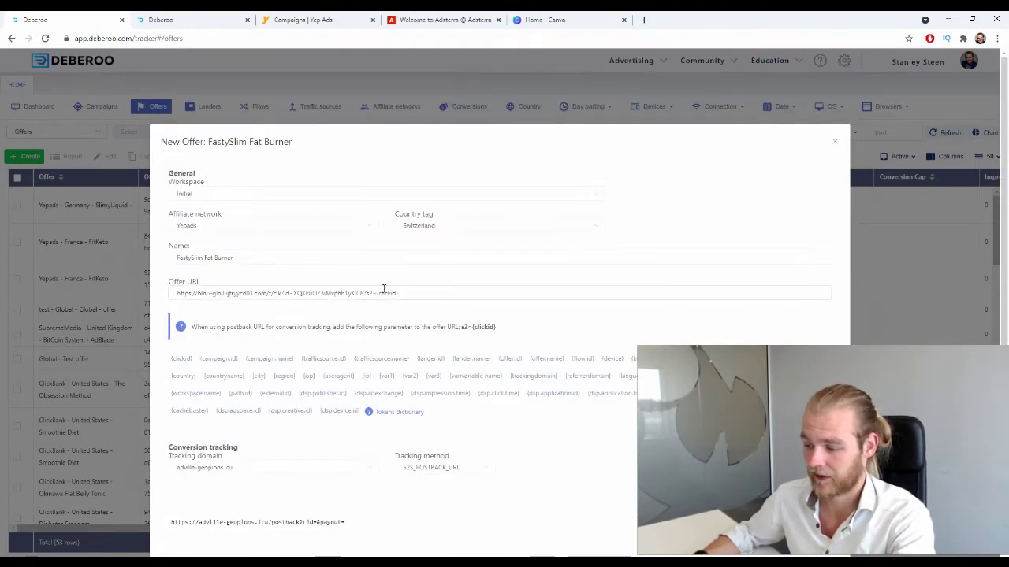
pyautogui.scroll(-5, 479, 319)
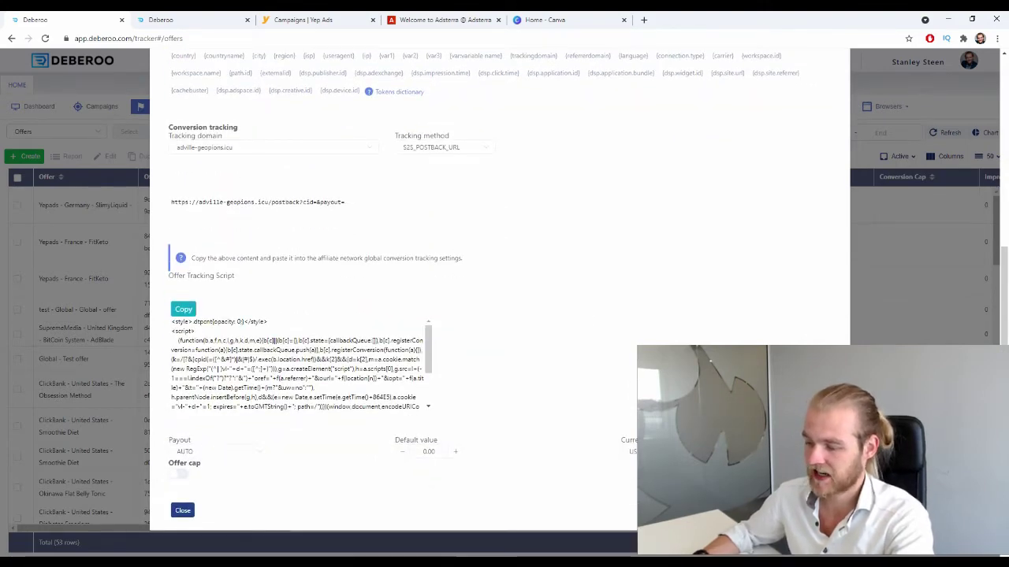
pyautogui.click(430, 532)
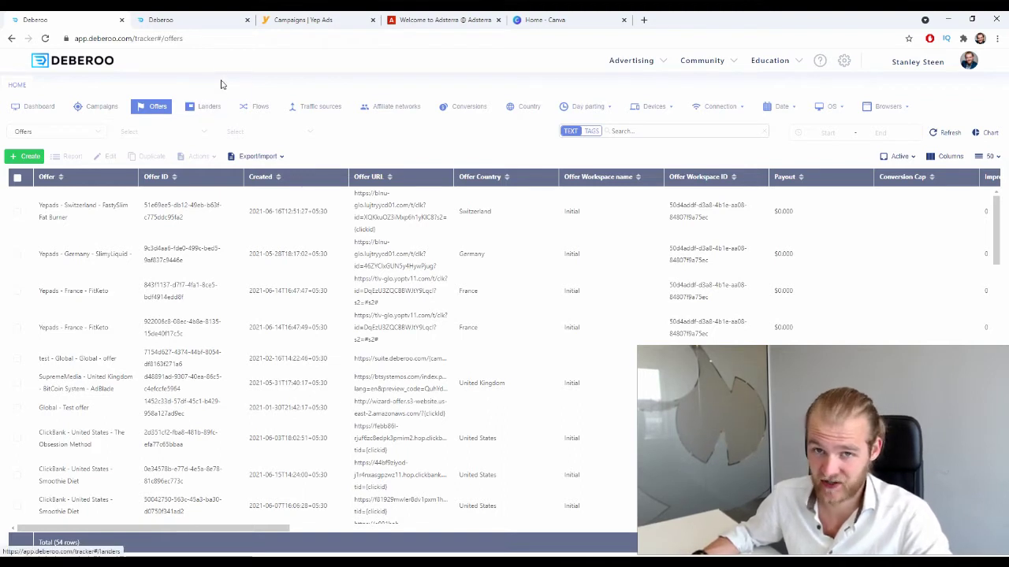
# - Filter the landing page builder's templates by the Nutra vertical and browse them for a suitable advertorial
pyautogui.click(164, 18)
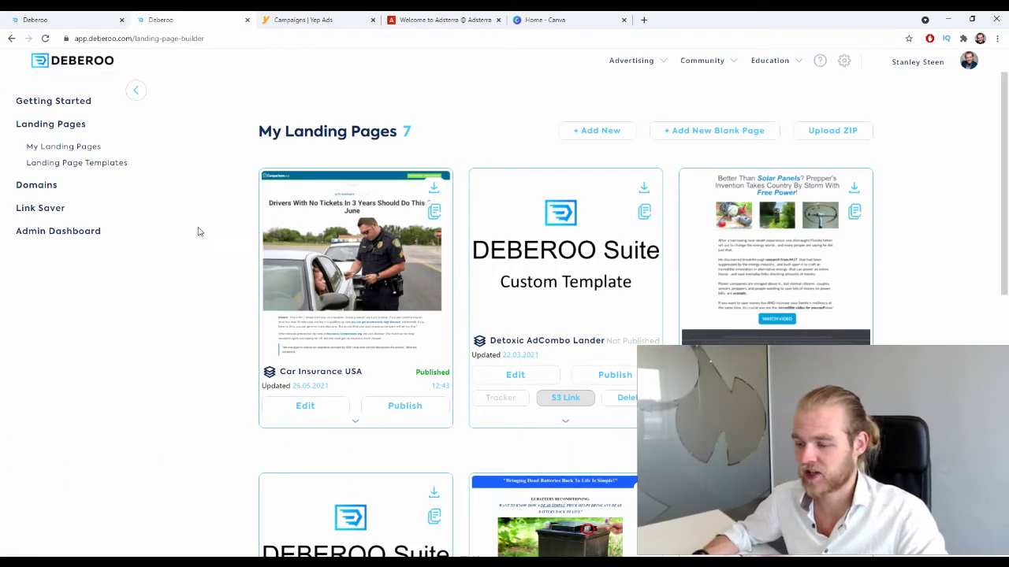
pyautogui.click(95, 163)
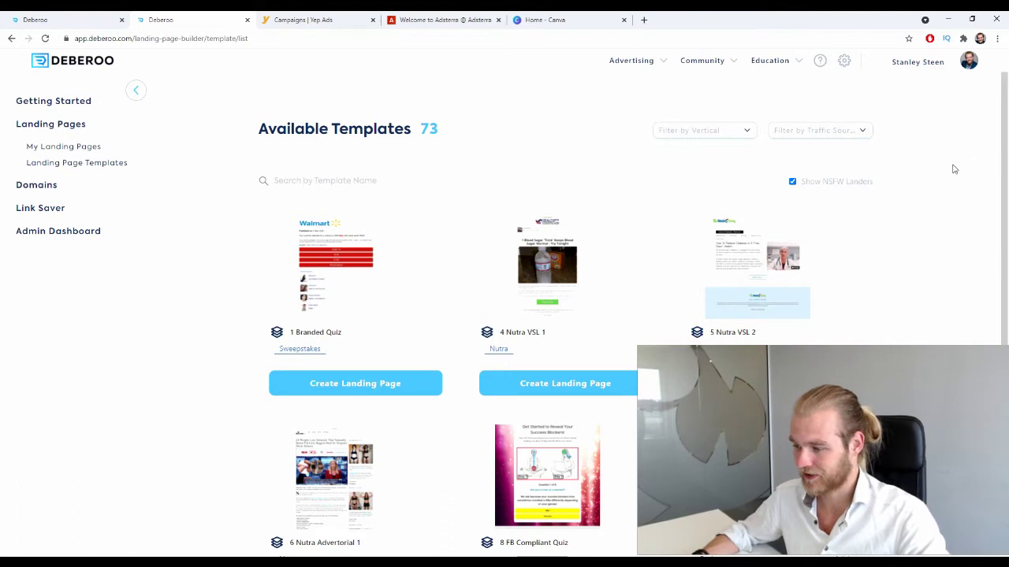
pyautogui.click(713, 131)
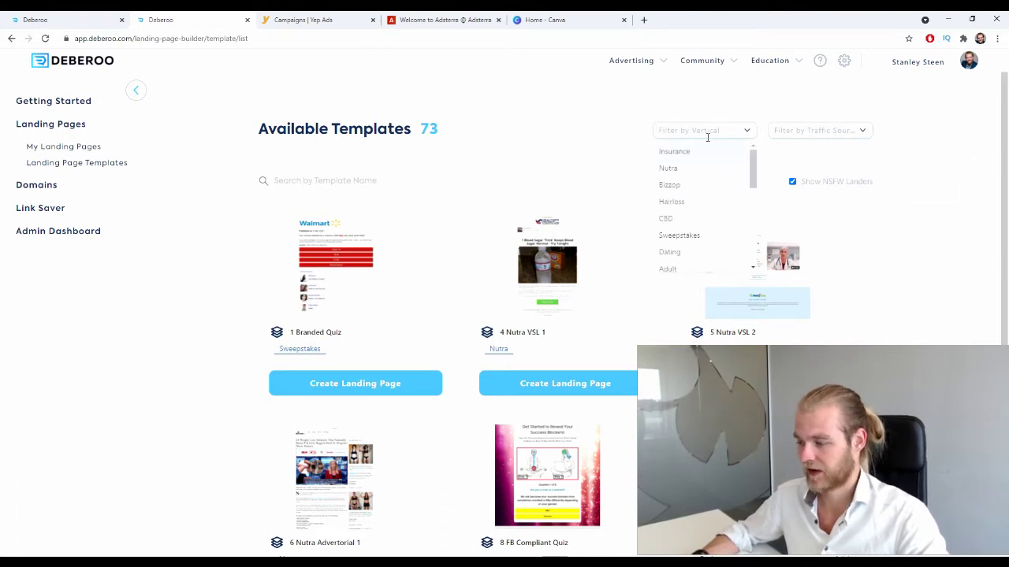
pyautogui.click(706, 167)
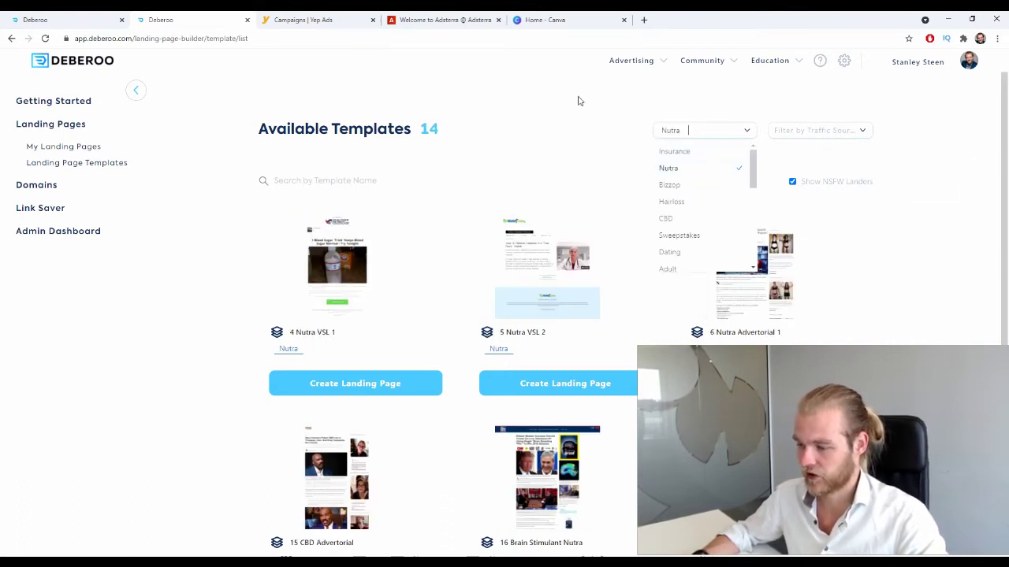
pyautogui.scroll(-2, 634, 183)
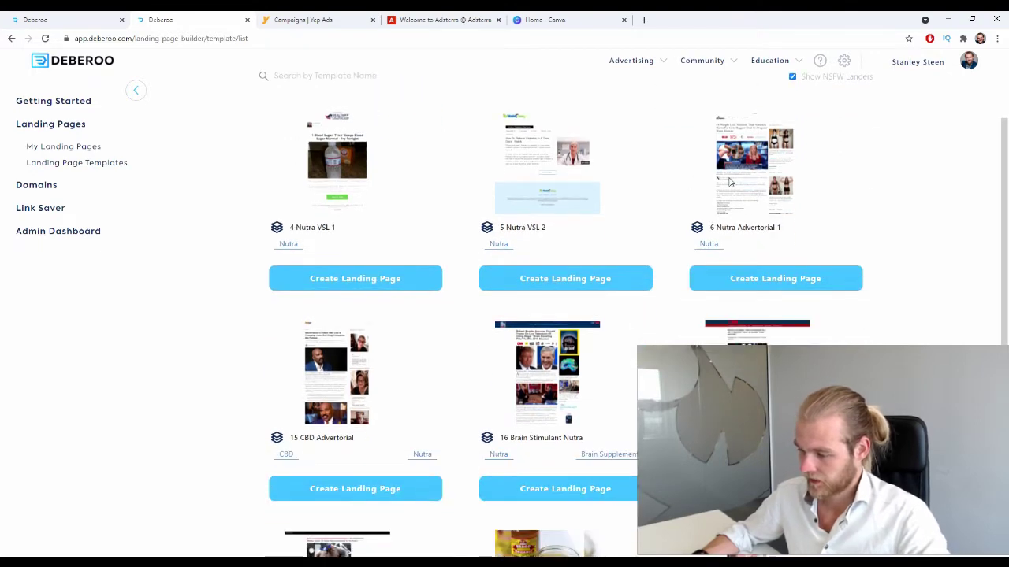
pyautogui.scroll(-2, 722, 185)
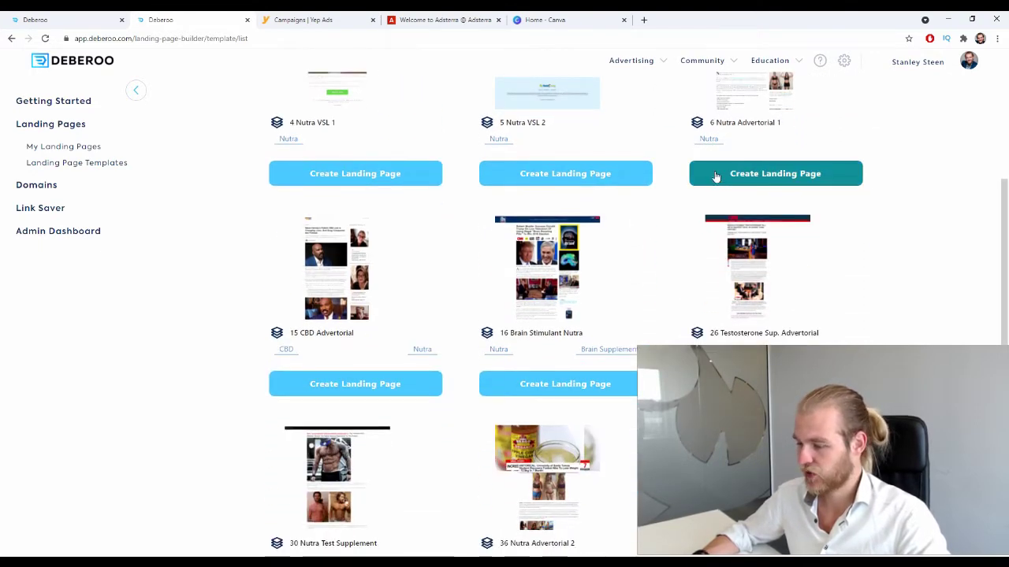
# - Start a new landing page from the 36 Nutra Advertorial 2 template and begin its name with Swiss
pyautogui.scroll(-2, 885, 170)
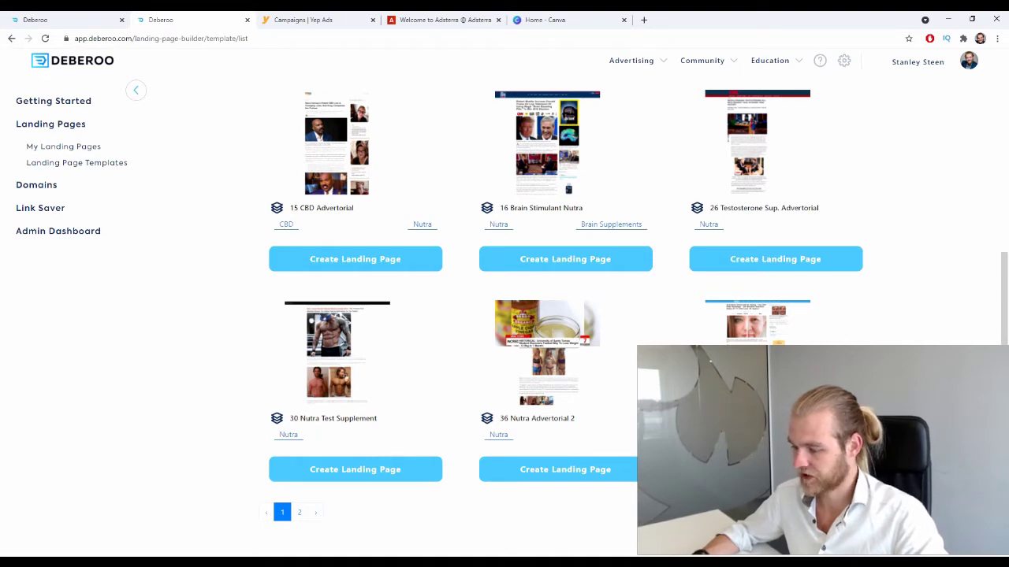
pyautogui.click(606, 477)
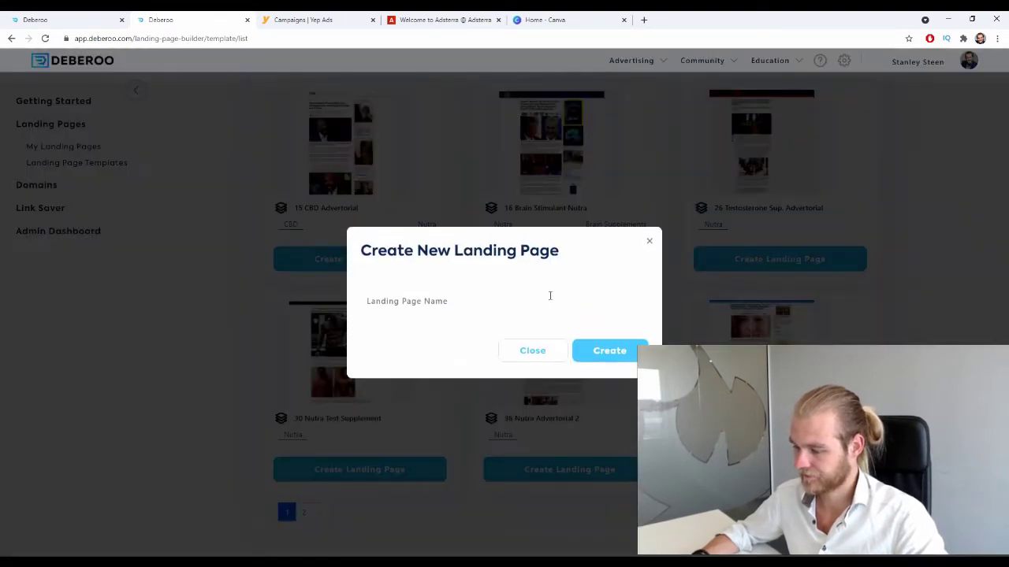
pyautogui.click(461, 299)
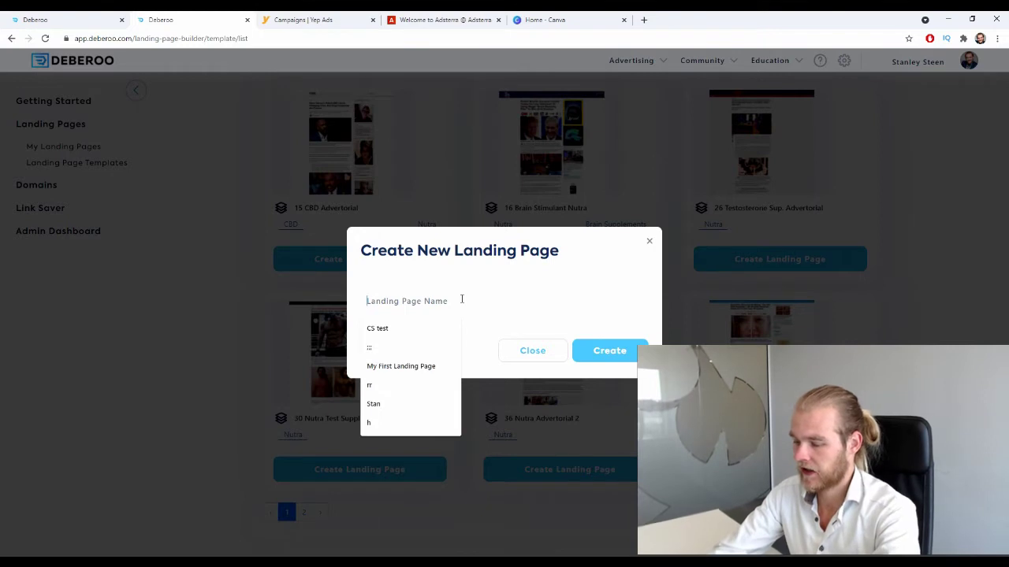
pyautogui.write('SW -')
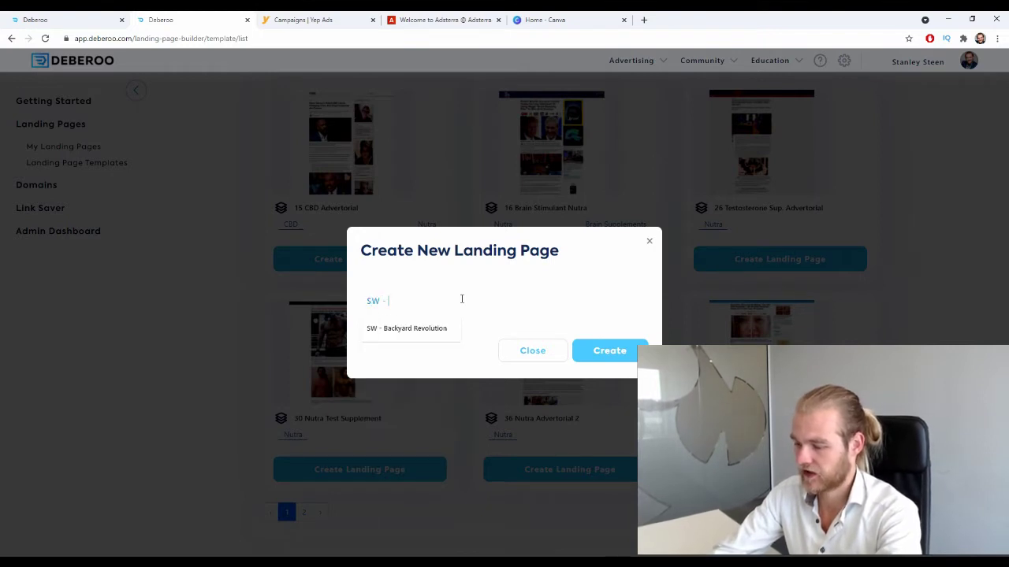
pyautogui.press('BackSpace')
pyautogui.press('BackSpace')
pyautogui.press('BackSpace')
pyautogui.press('BackSpace')
pyautogui.press('BackSpace')
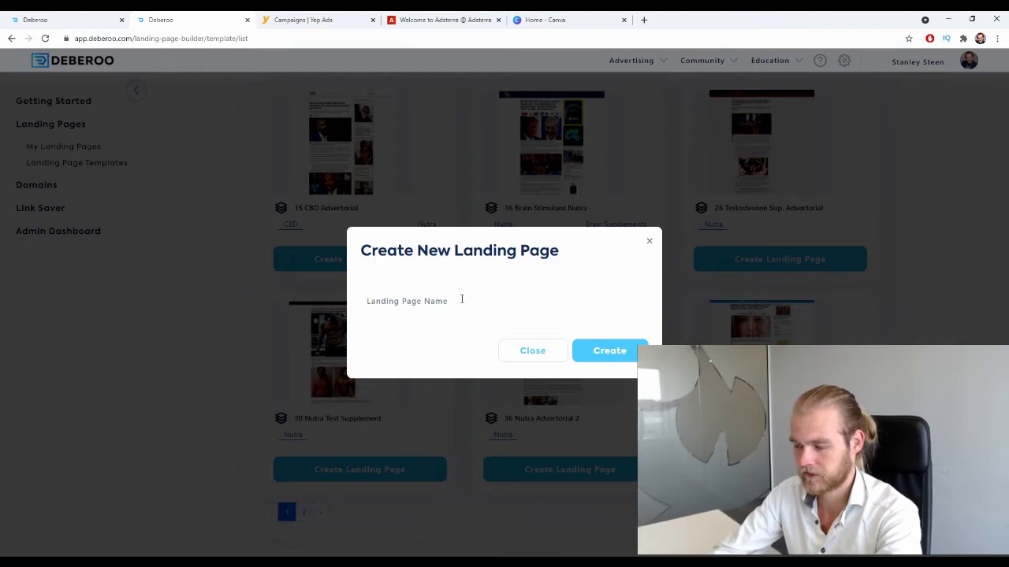
pyautogui.click(462, 299)
pyautogui.write('Swiss')
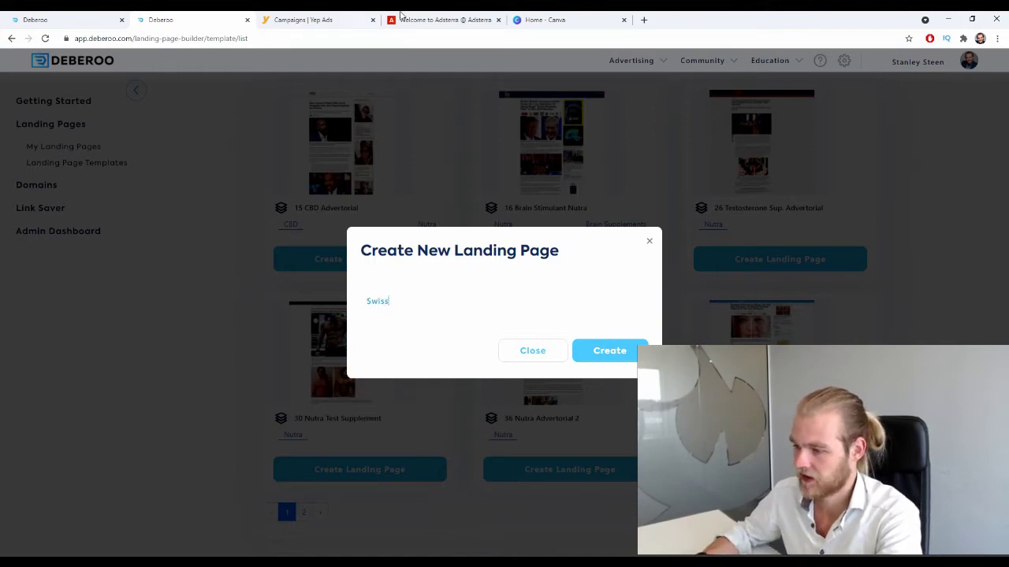
# - Check the offer name in Yepads and the tracker, complete the page name as Swiss - Fasty Slim Fat Burner - Yep Ads, and create the page
pyautogui.click(401, 16)
pyautogui.click(311, 19)
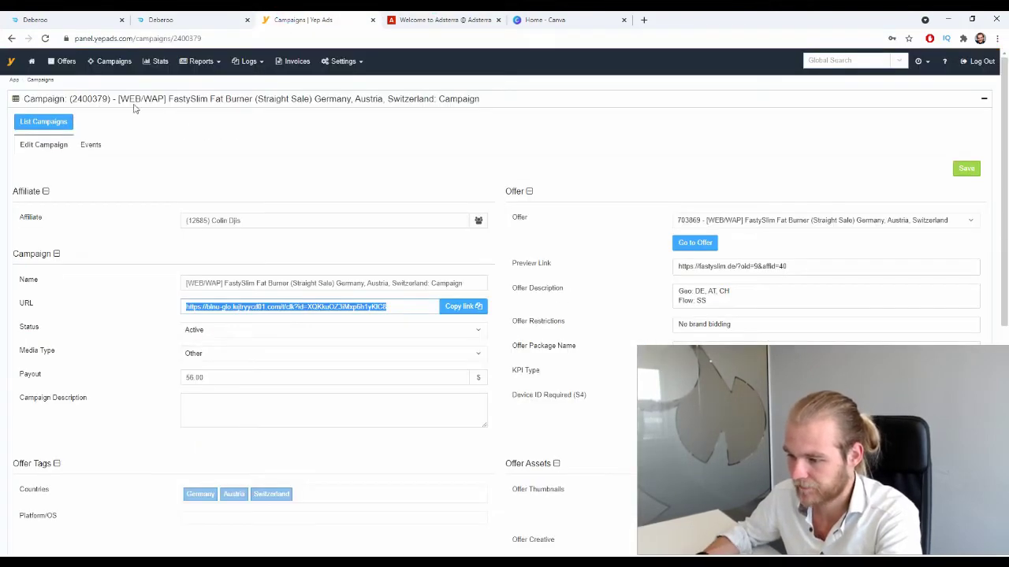
pyautogui.scroll(-4, 452, 101)
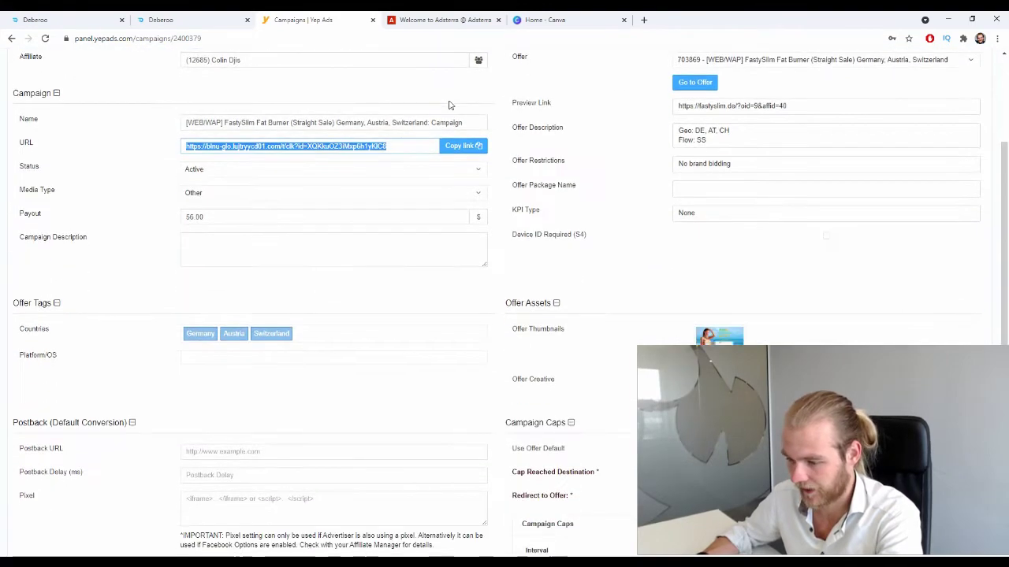
pyautogui.scroll(4, 252, 232)
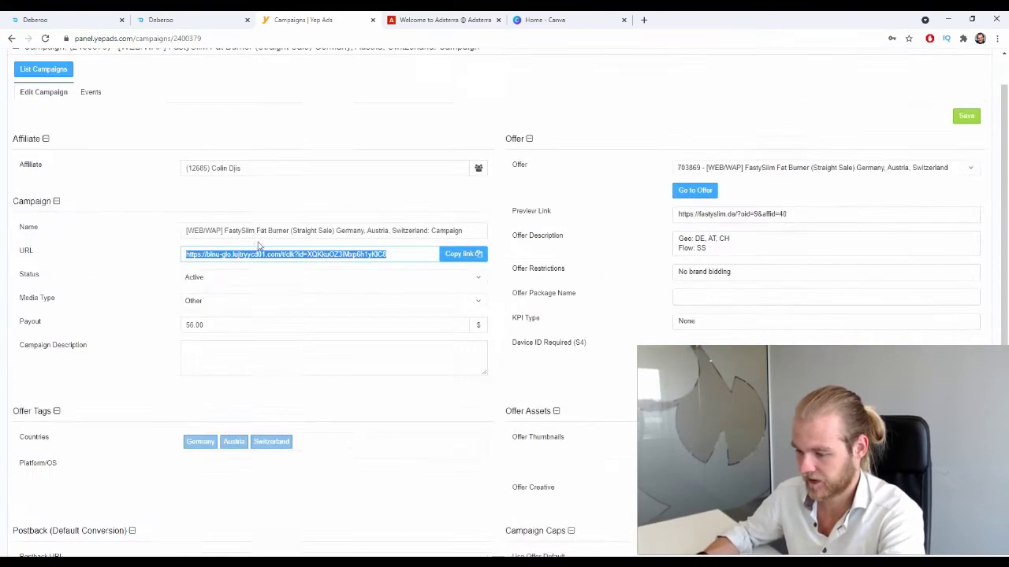
pyautogui.click(79, 14)
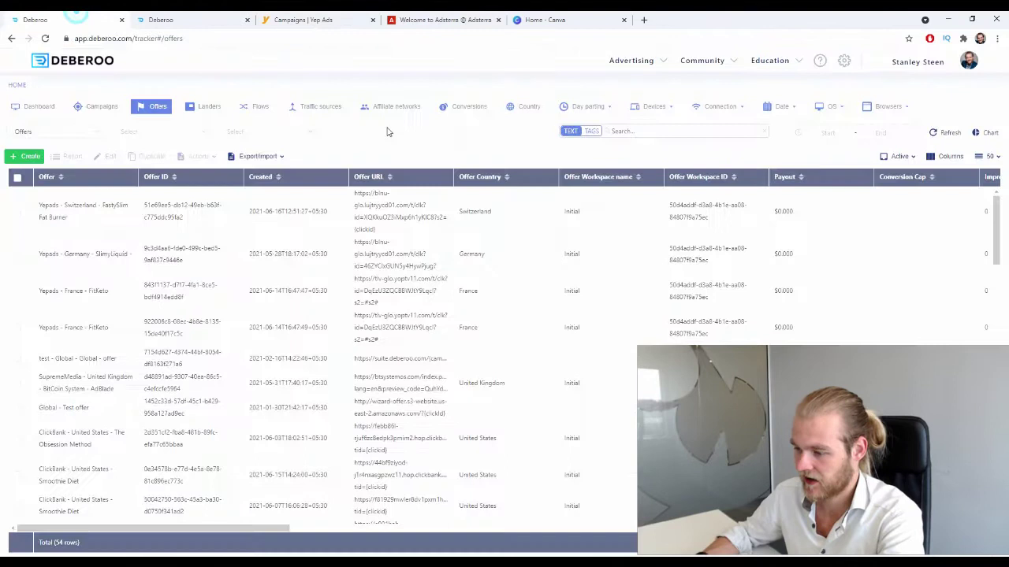
pyautogui.click(204, 17)
pyautogui.click(451, 305)
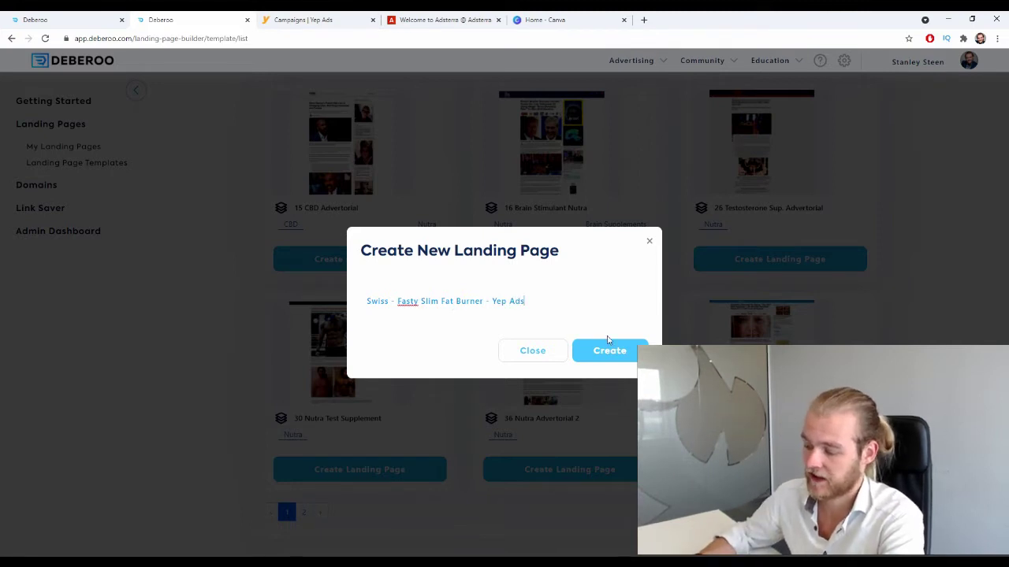
pyautogui.click(607, 340)
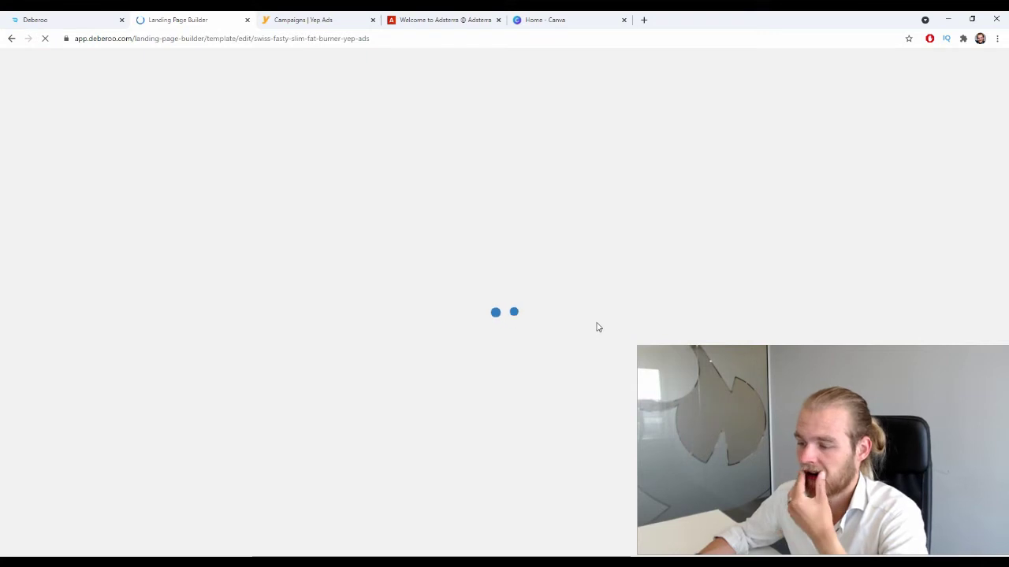
# - Examine the advertorial's headline, before-and-after images, weekly results, comments and closing offer to judge whether it suits the product
pyautogui.scroll(-4, 293, 236)
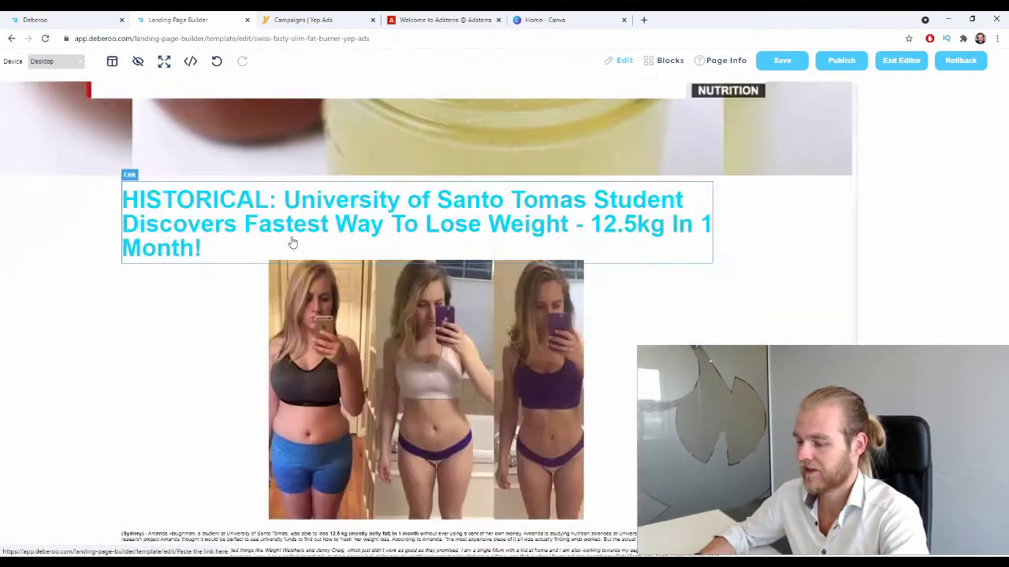
pyautogui.scroll(3, 293, 236)
pyautogui.scroll(-8, 296, 232)
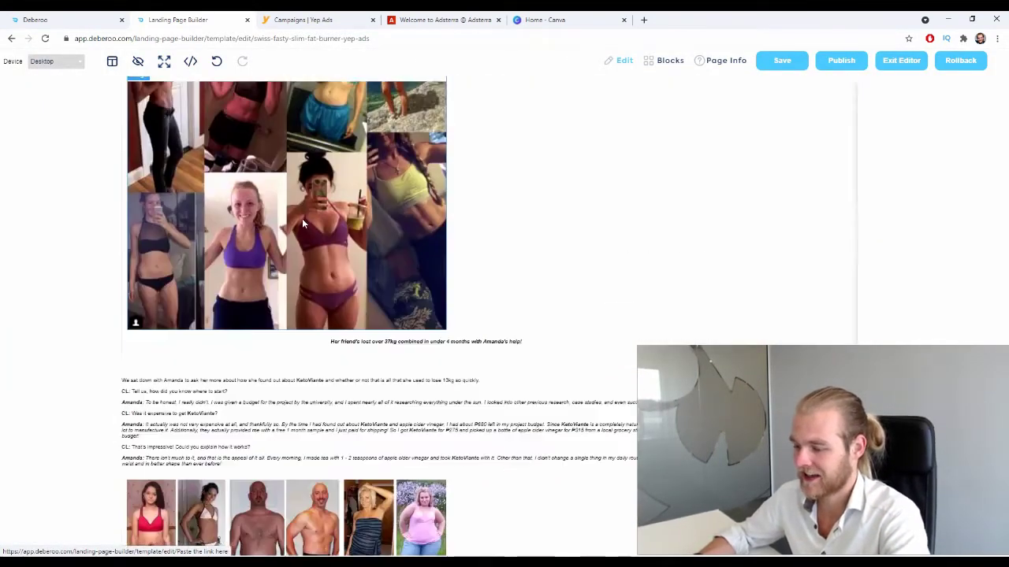
pyautogui.scroll(-20, 303, 225)
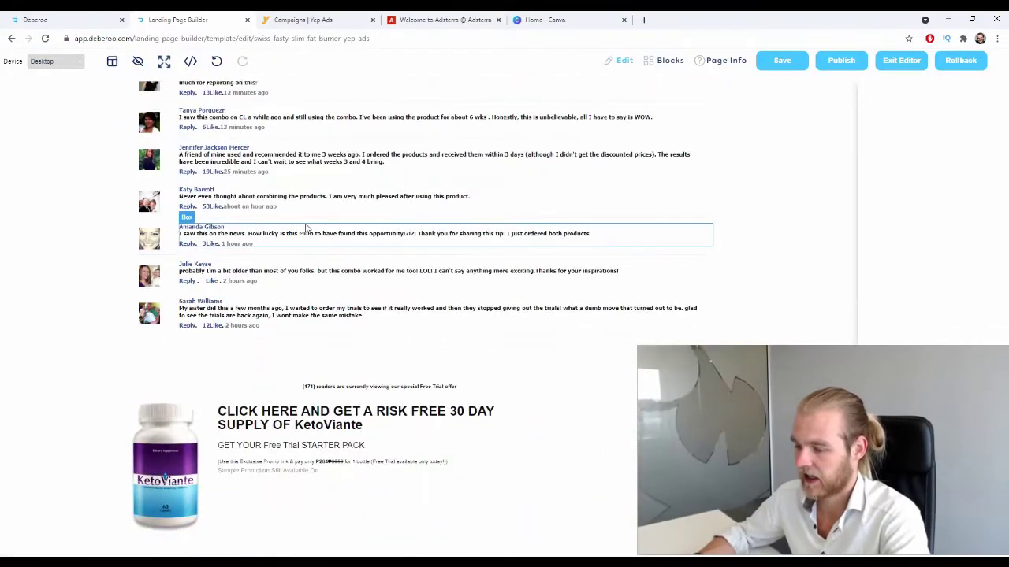
pyautogui.scroll(15, 441, 326)
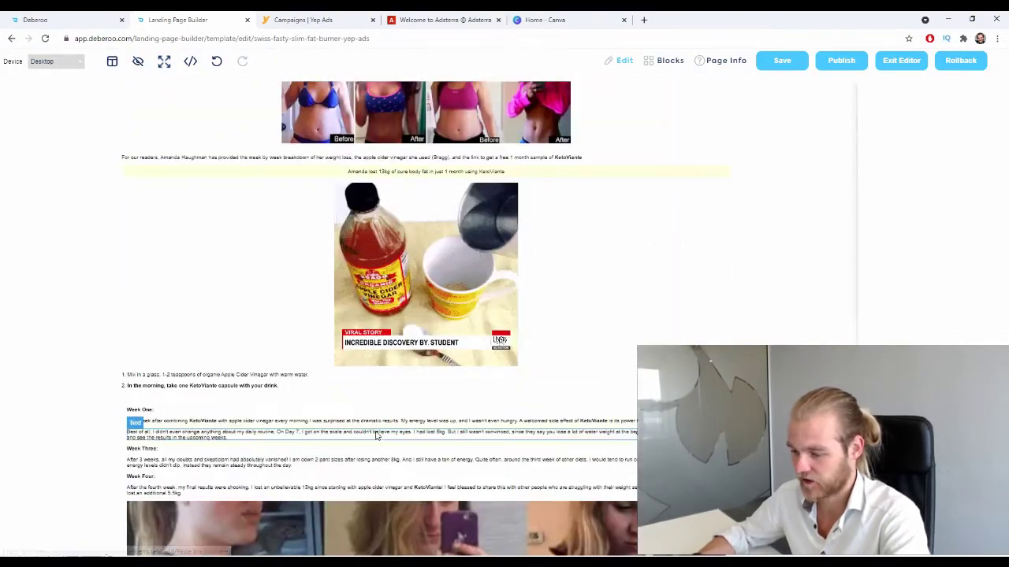
pyautogui.click(377, 436)
pyautogui.scroll(4, 673, 291)
pyautogui.scroll(-10, 673, 290)
pyautogui.scroll(2, 709, 237)
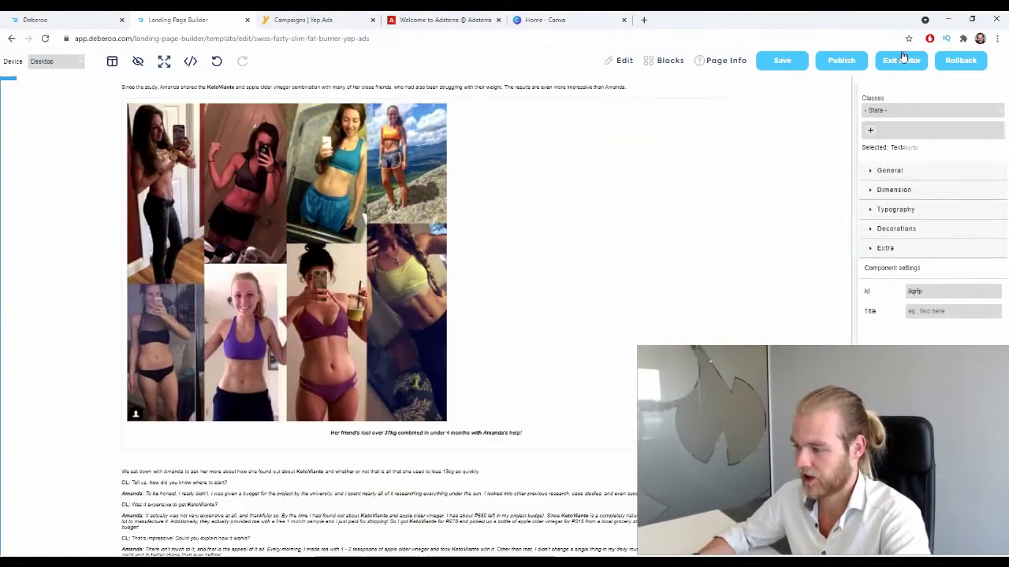
# - Exit this page's editor and filter the landing page templates by the Nutra vertical to look for another advertorial
pyautogui.click(903, 60)
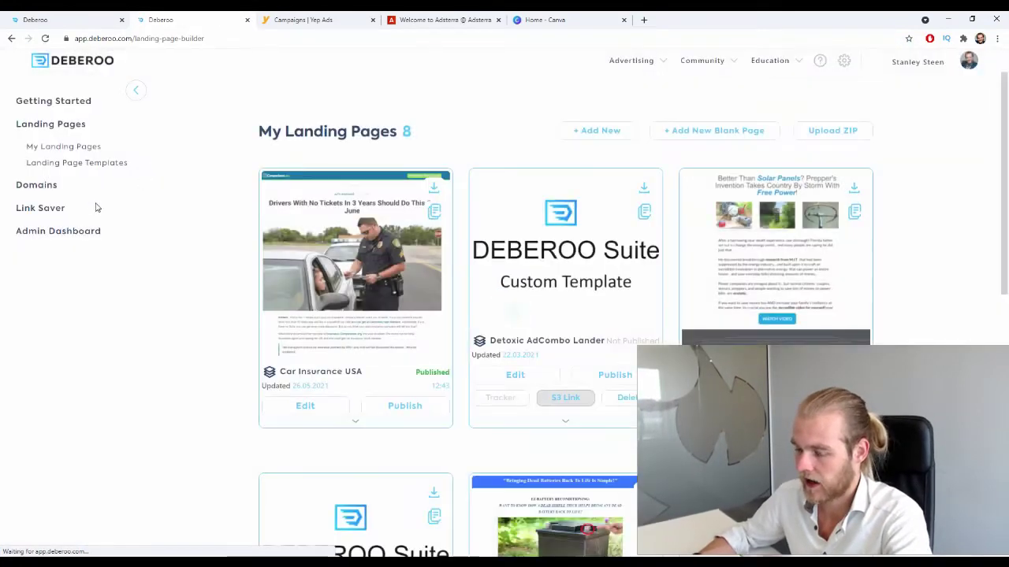
pyautogui.click(104, 163)
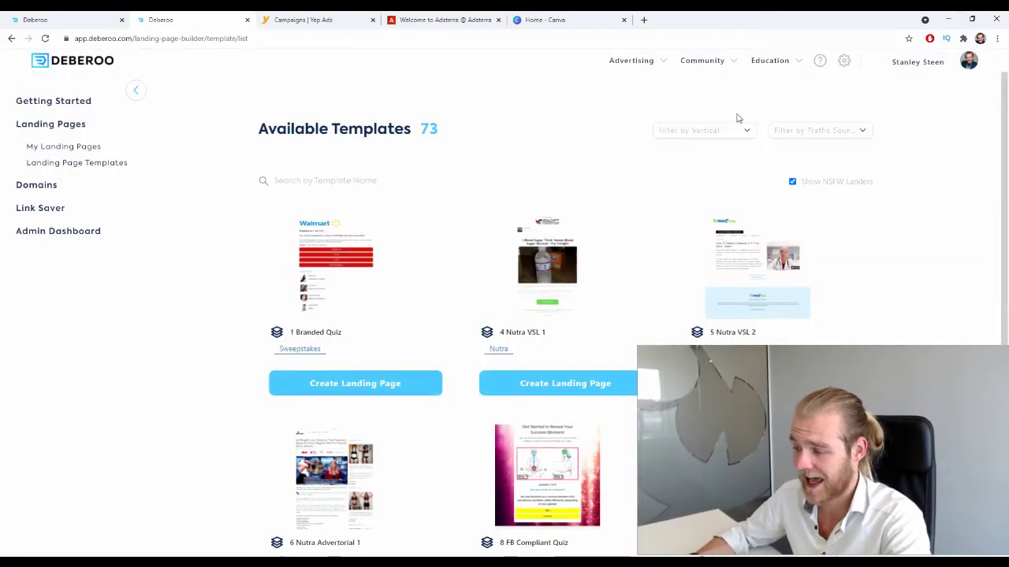
pyautogui.click(706, 134)
pyautogui.click(674, 167)
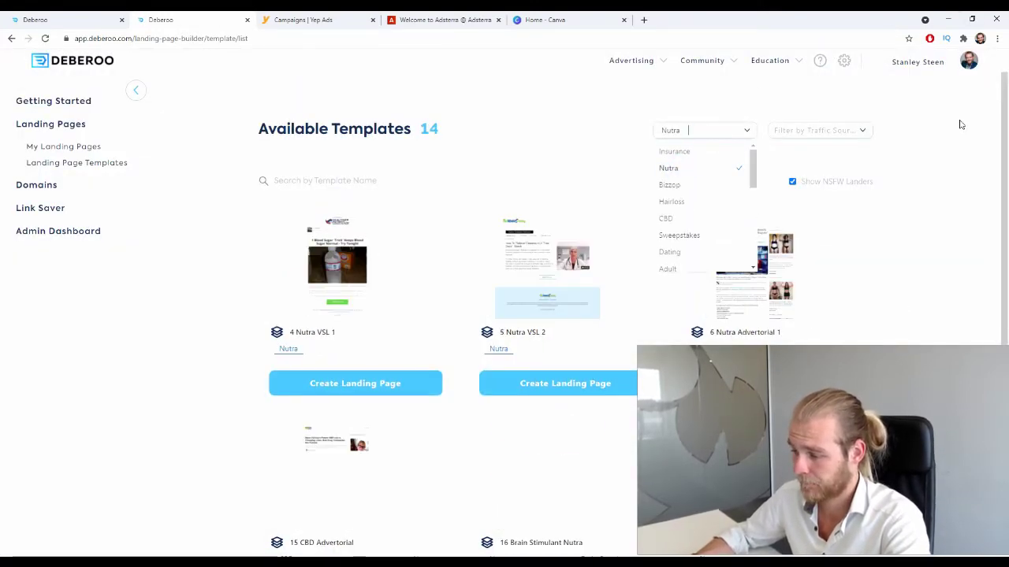
pyautogui.click(953, 213)
pyautogui.scroll(-4, 867, 216)
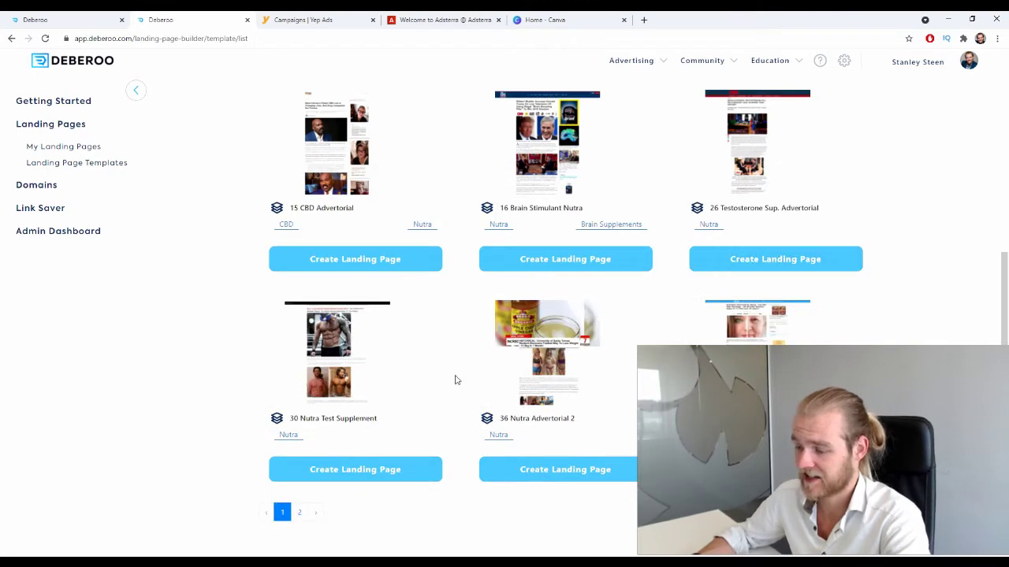
pyautogui.scroll(1, 552, 315)
# - Create a landing page from the 16 Brain Stimulant Nutra template, named Swiss - Fasty Slim Fat Burner - Yep Ads 2
pyautogui.click(570, 316)
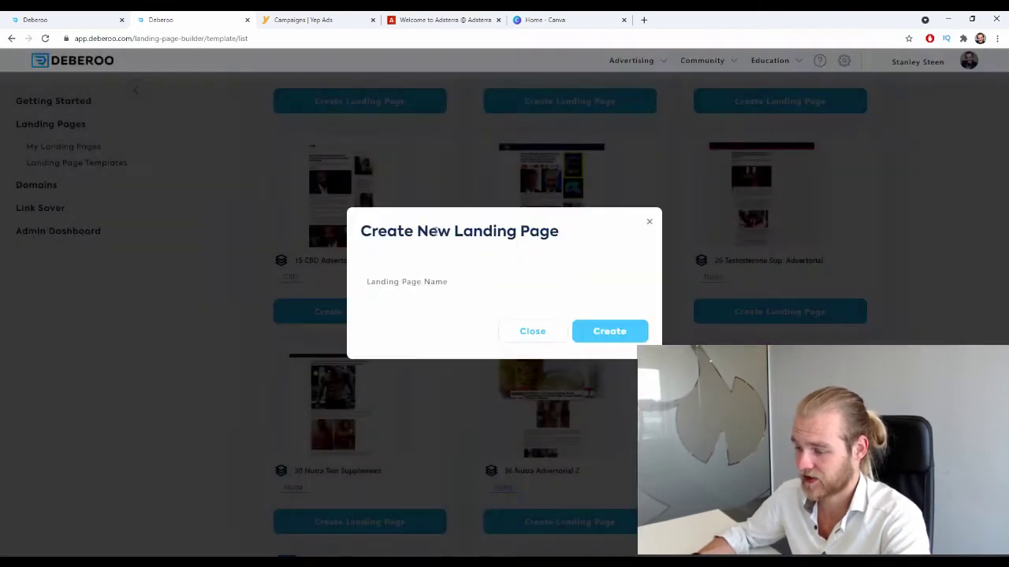
pyautogui.click(434, 300)
pyautogui.write('Sw')
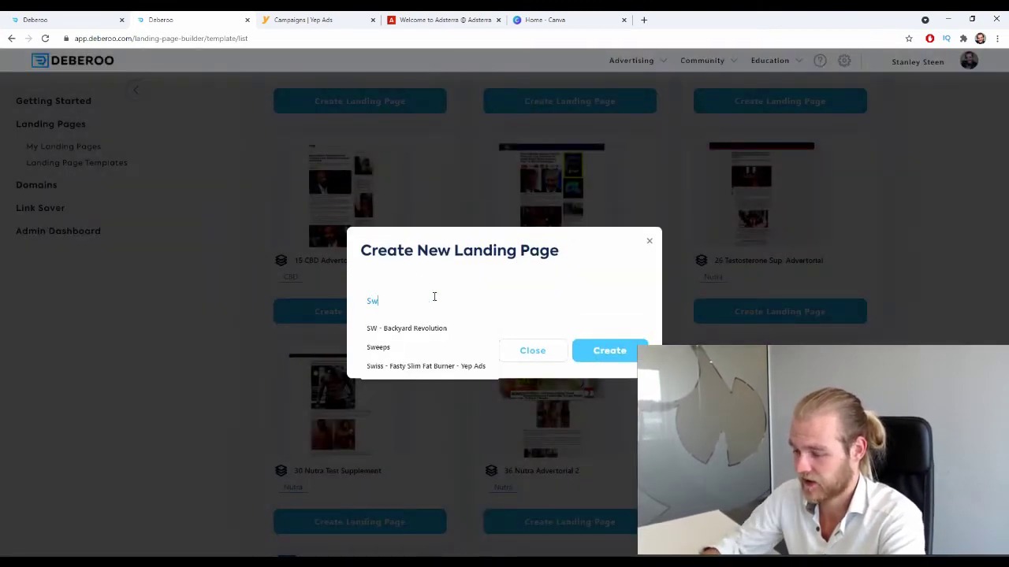
pyautogui.click(473, 366)
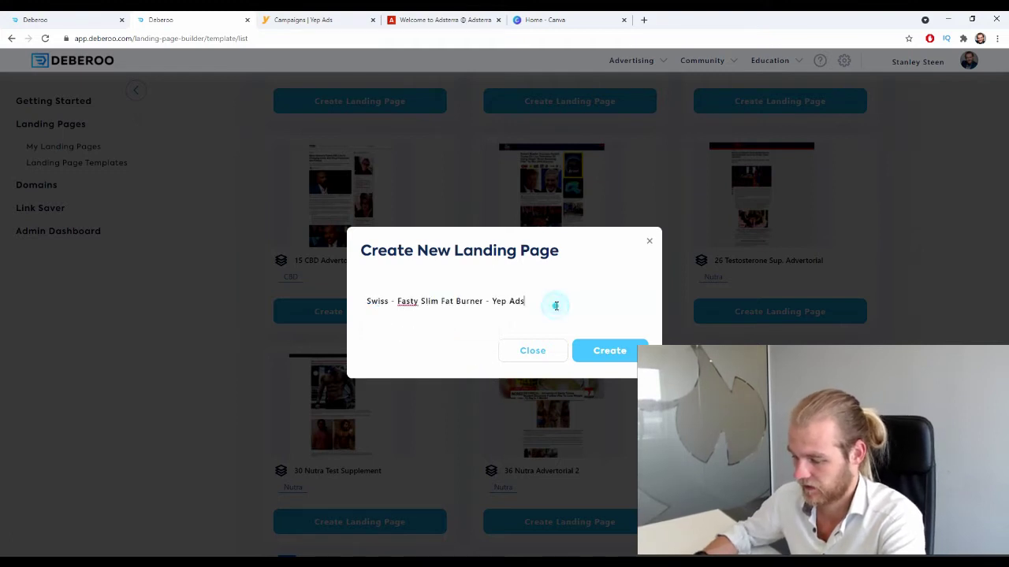
pyautogui.hotkey('alt', 'space')
pyautogui.press('Escape')
pyautogui.write('2')
pyautogui.click(604, 361)
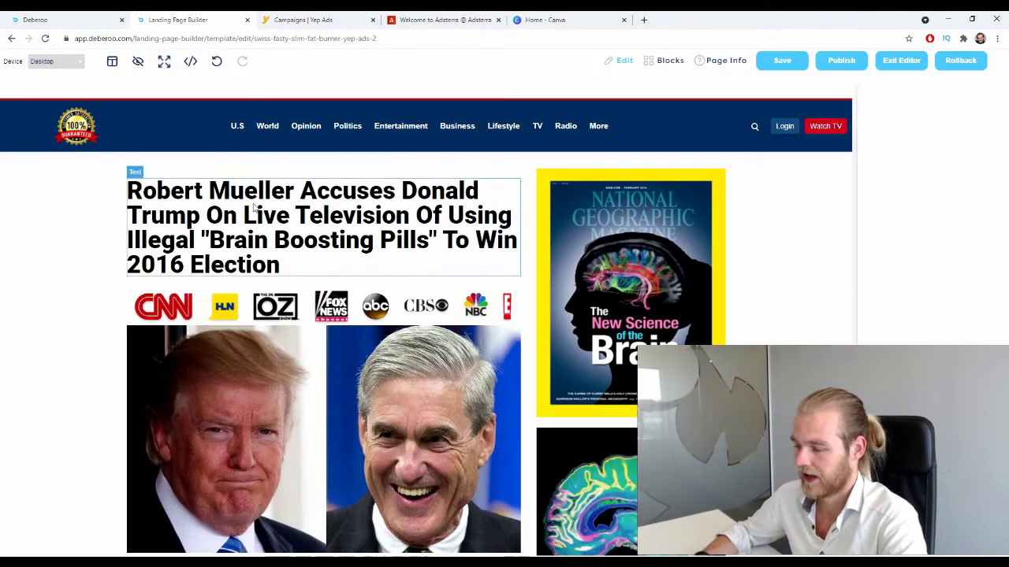
# - Examine the brain supplement advertorial's headline, images, article text and day-by-day results for content that needs adapting
pyautogui.scroll(-3, 284, 222)
pyautogui.scroll(-15, 284, 222)
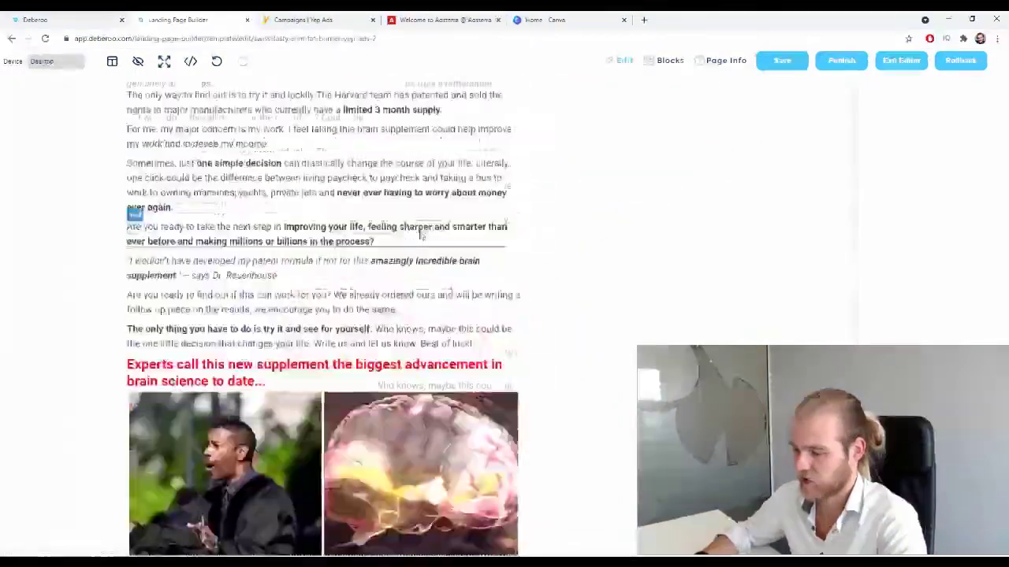
pyautogui.scroll(-10, 432, 297)
pyautogui.scroll(6, 430, 307)
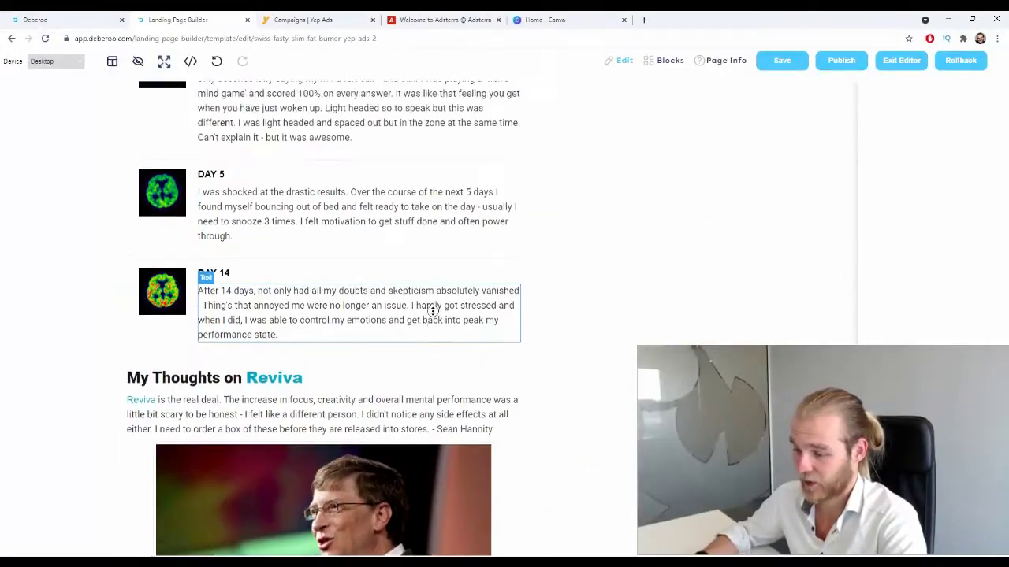
pyautogui.scroll(20, 443, 293)
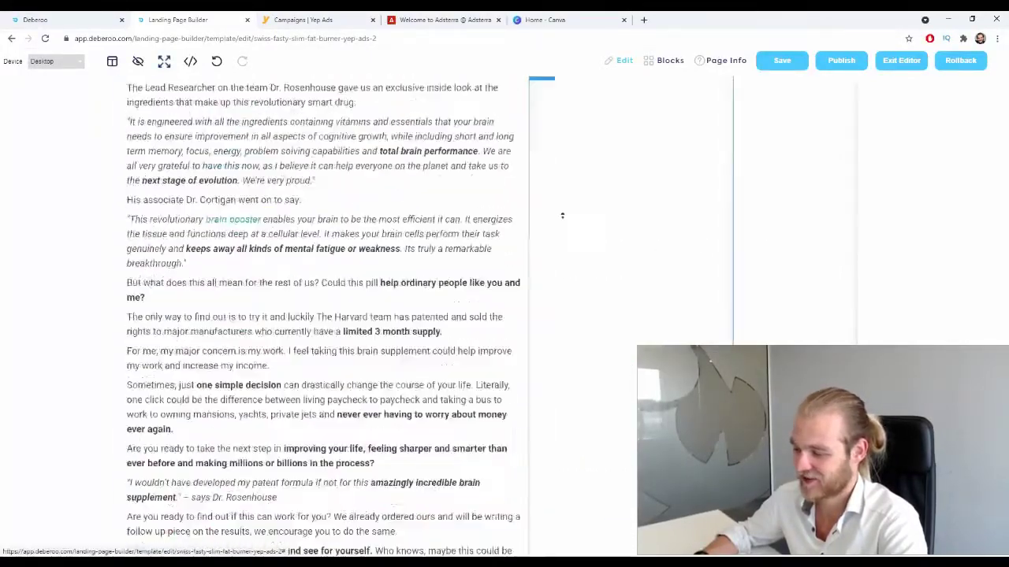
pyautogui.scroll(1, 585, 159)
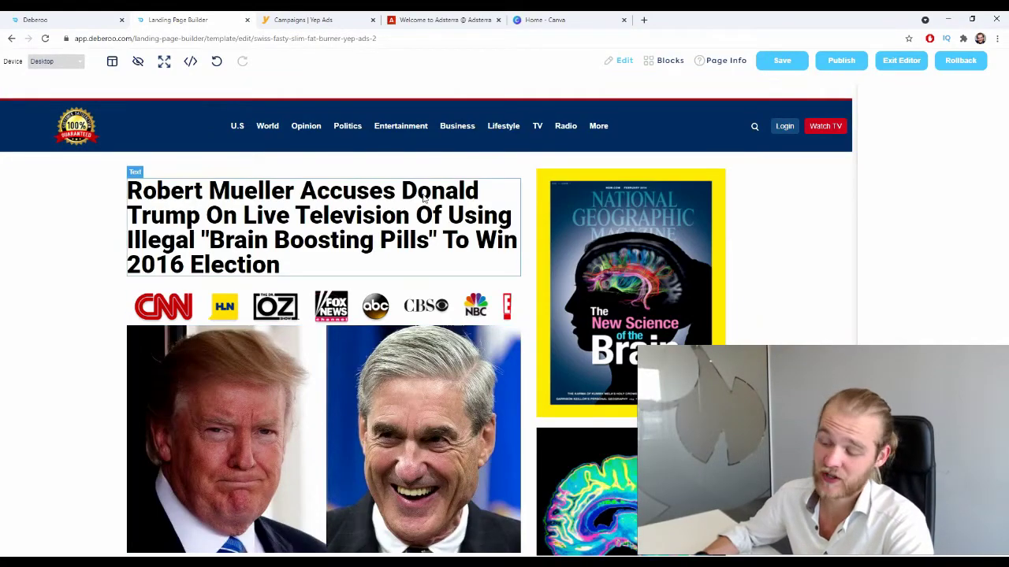
pyautogui.scroll(-10, 510, 228)
pyautogui.scroll(10, 588, 272)
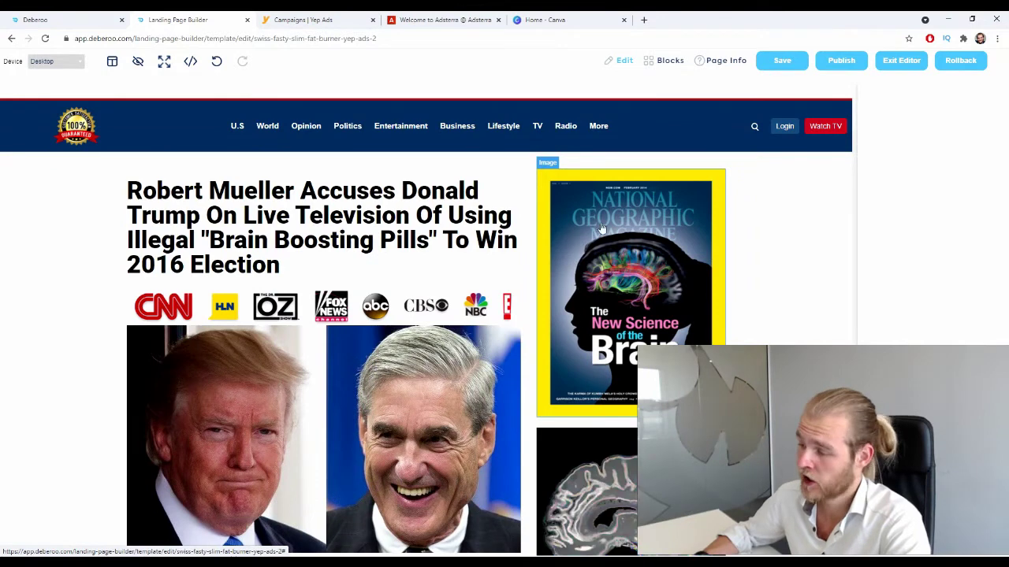
# - Open the landing page's page information and inspect its destination URL field
pyautogui.click(725, 61)
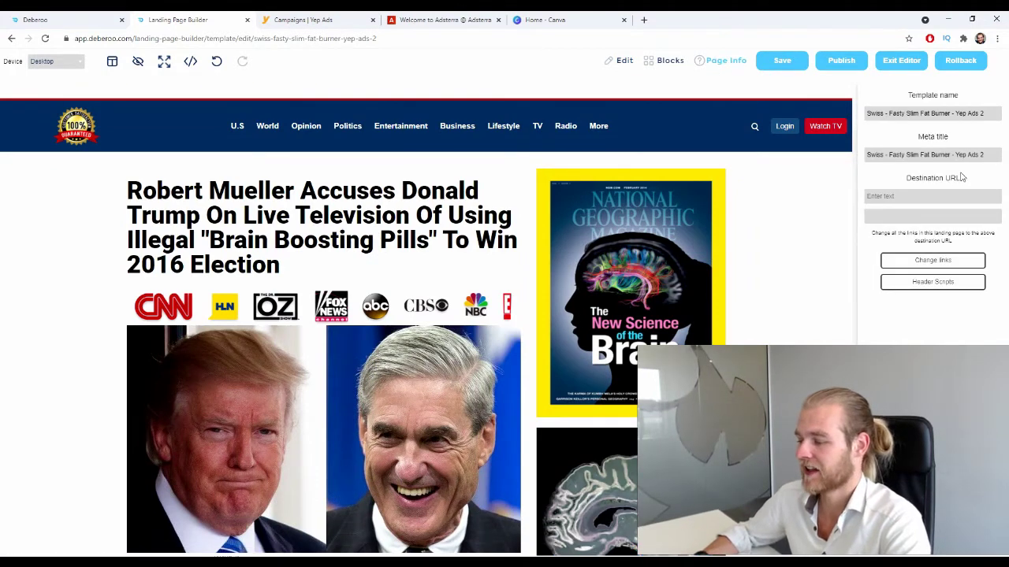
pyautogui.moveTo(962, 177); pyautogui.dragTo(905, 183)
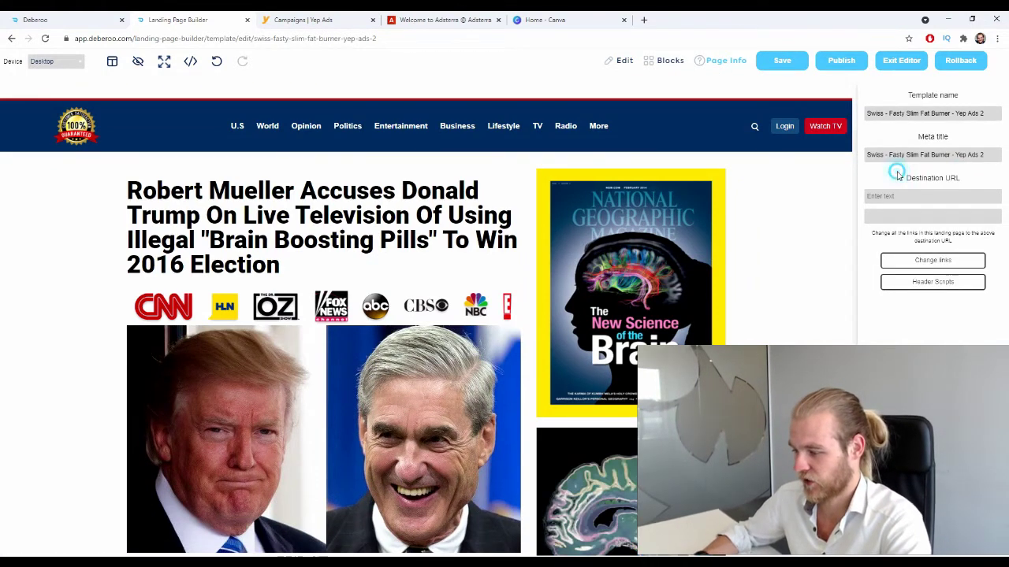
pyautogui.click(884, 195)
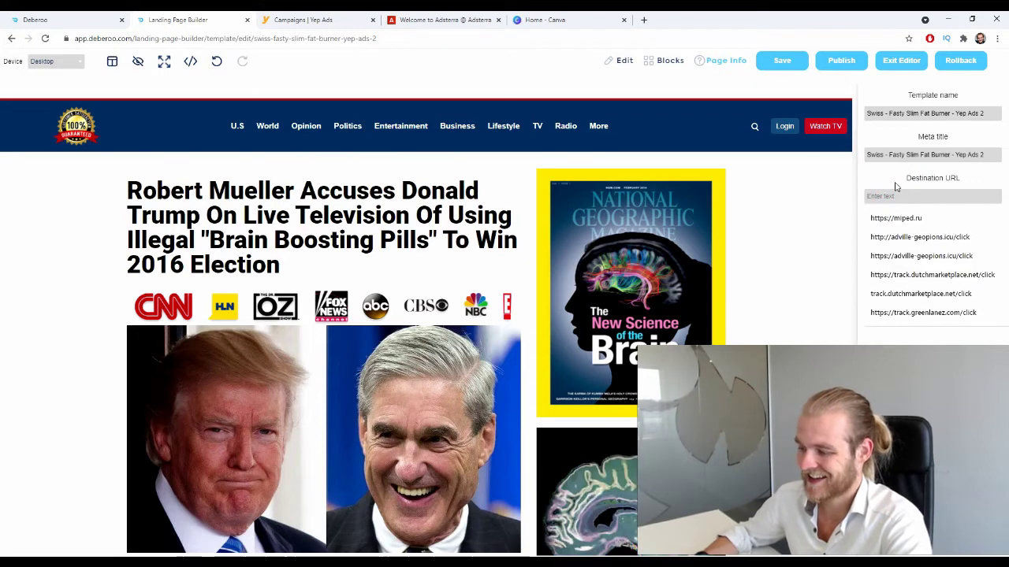
pyautogui.click(893, 186)
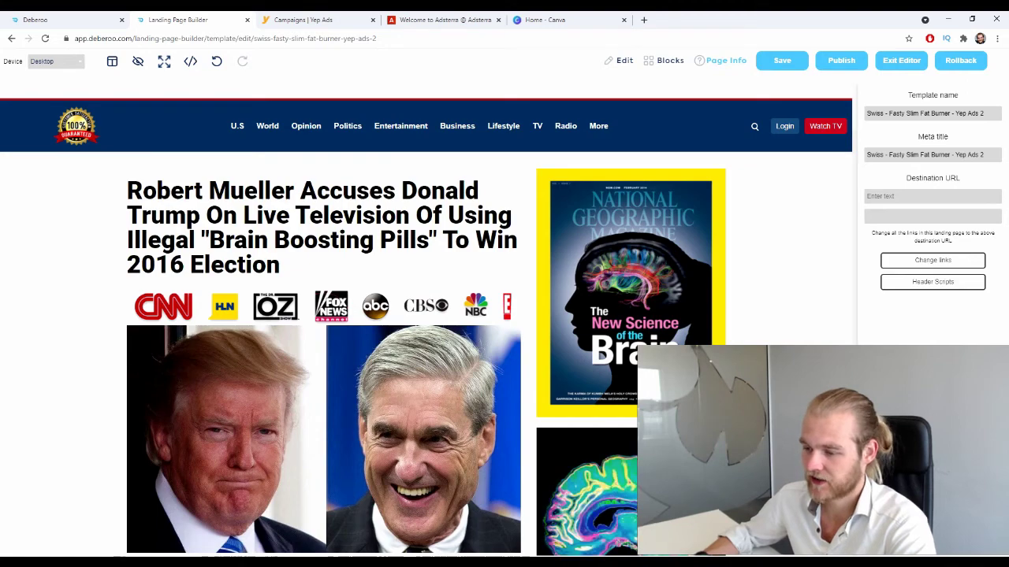
pyautogui.click(32, 19)
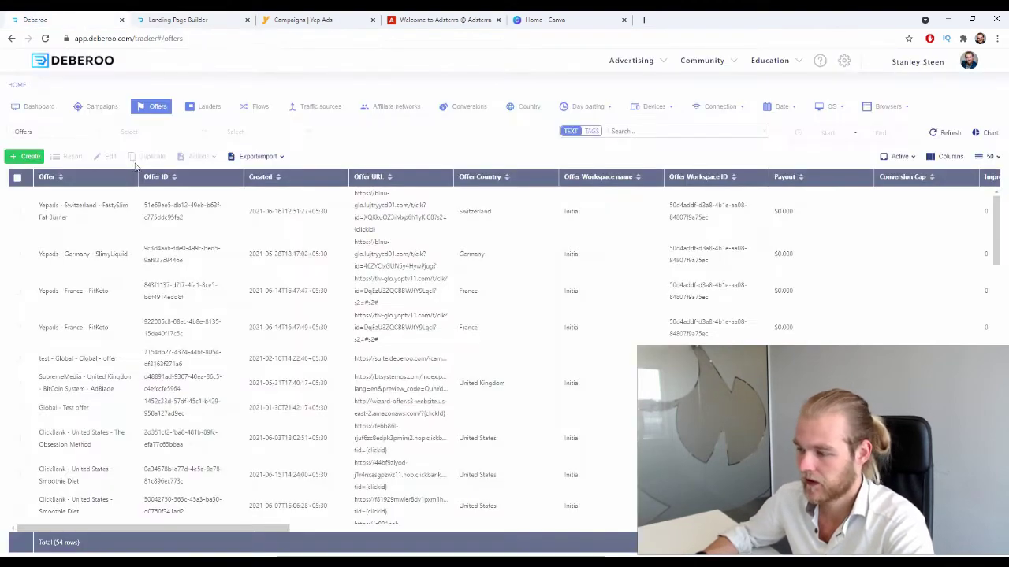
pyautogui.click(903, 63)
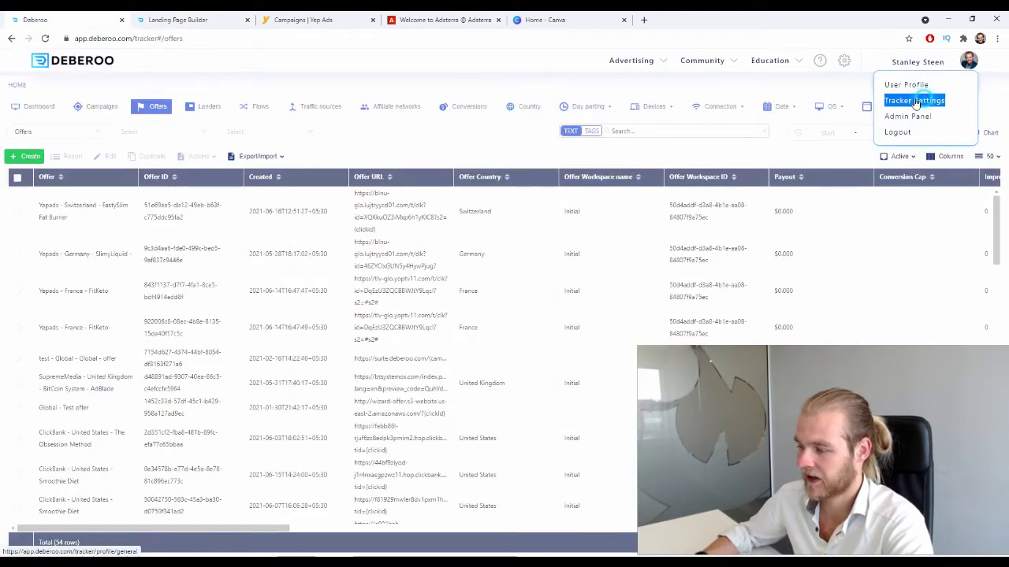
pyautogui.click(914, 100)
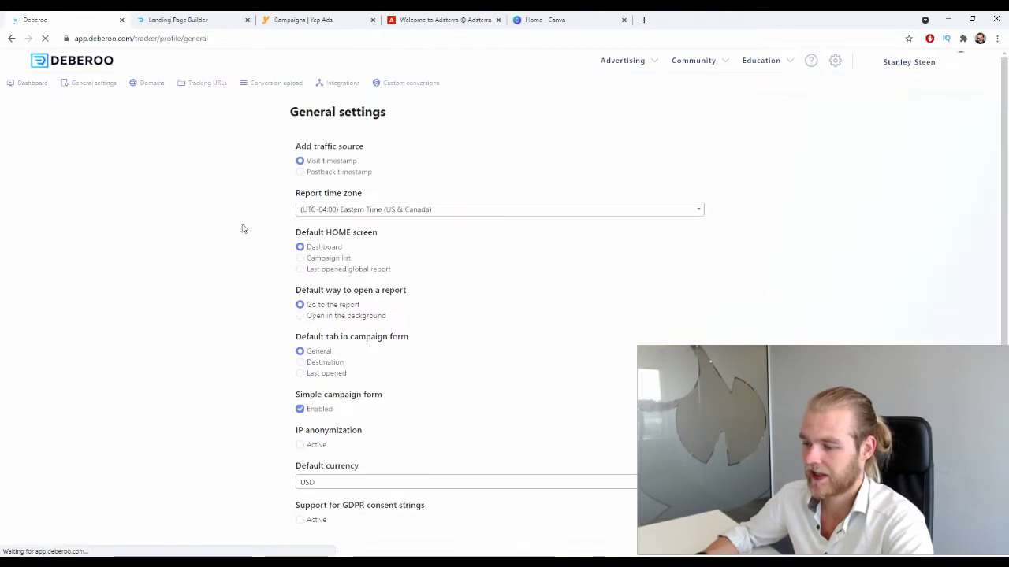
pyautogui.click(205, 88)
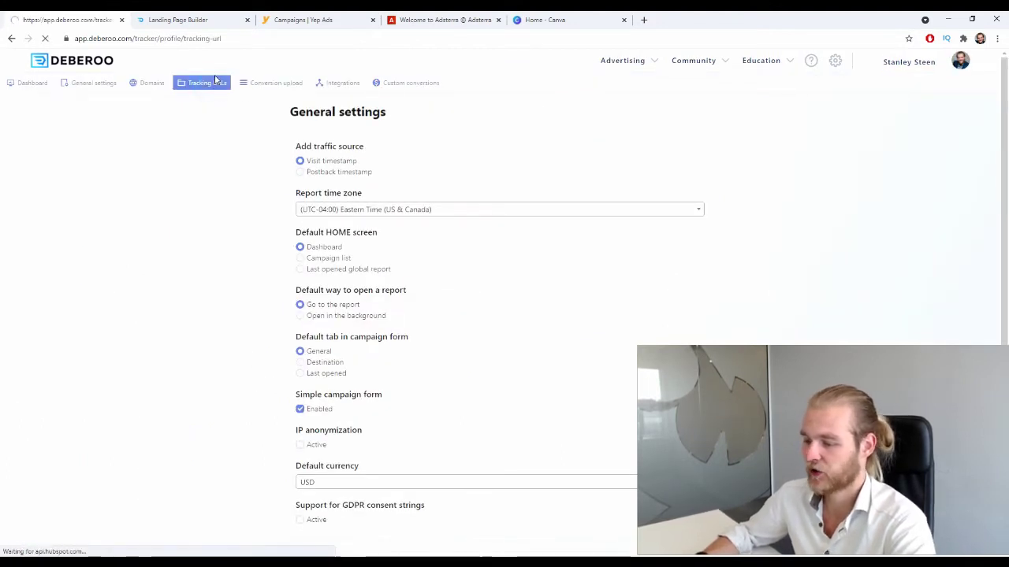
pyautogui.moveTo(434, 265); pyautogui.dragTo(282, 287)
pyautogui.hotkey('ctrl', 'c')
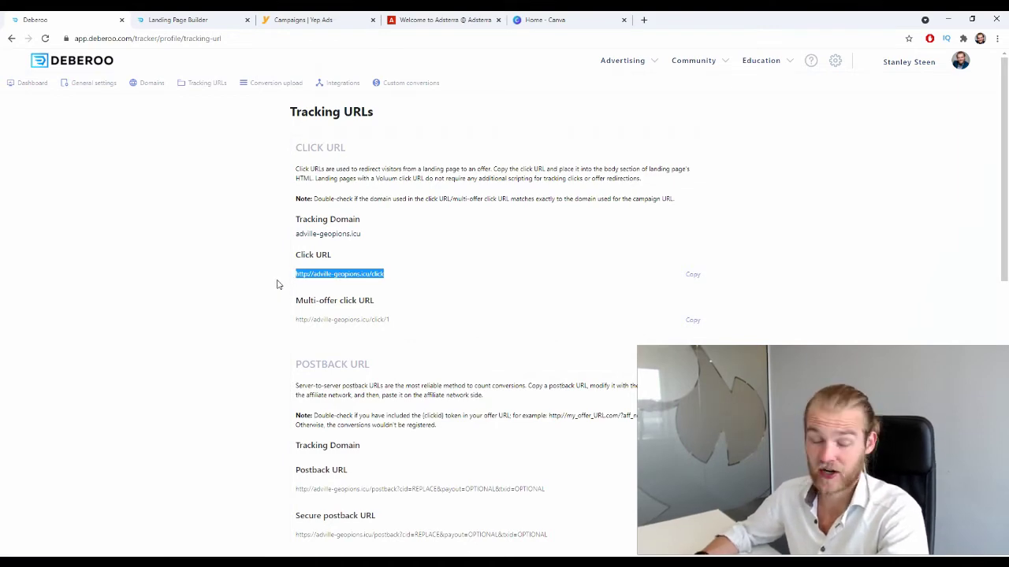
pyautogui.click(201, 20)
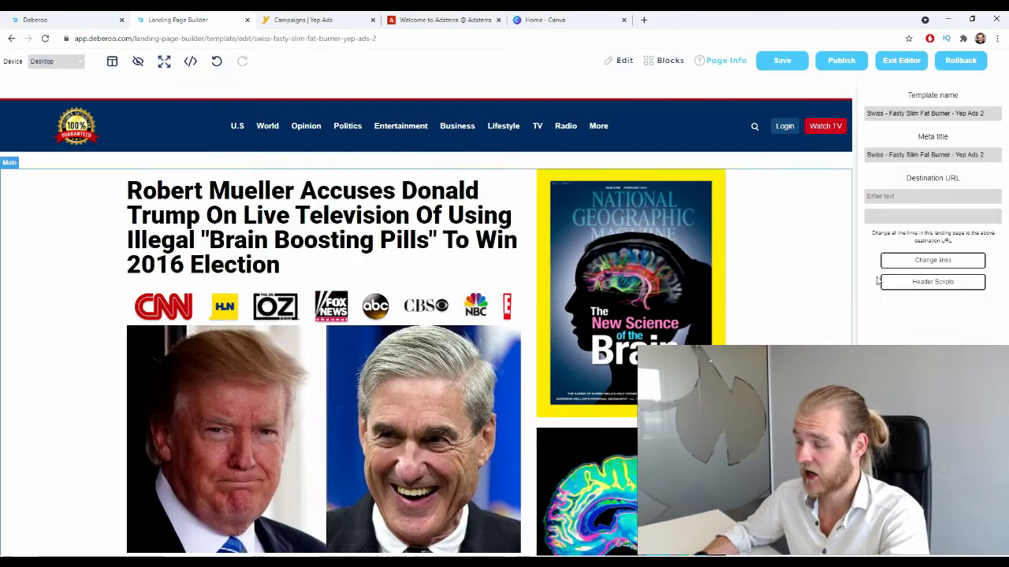
pyautogui.click(909, 197)
pyautogui.hotkey('ctrl', 'v')
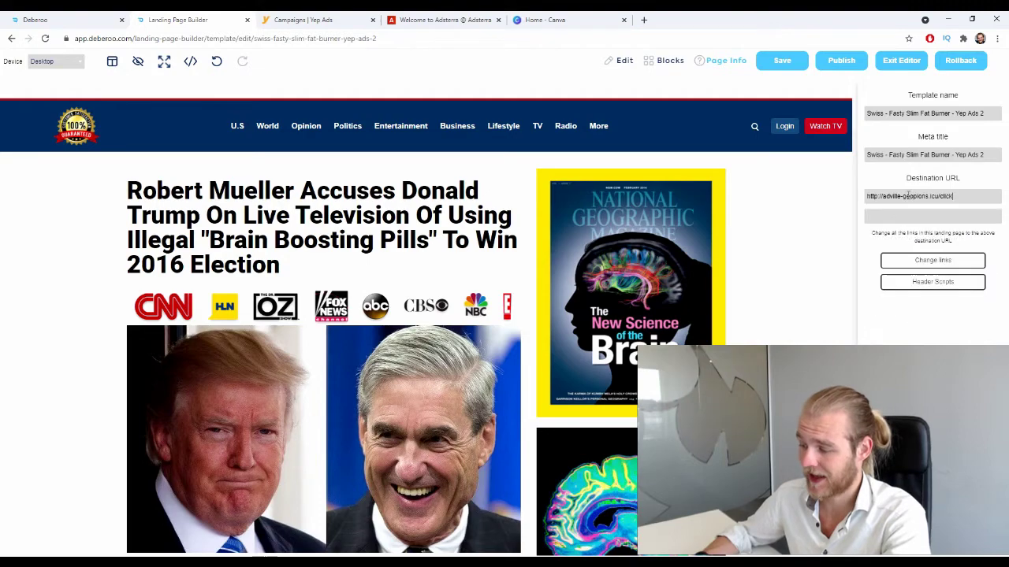
pyautogui.click(940, 260)
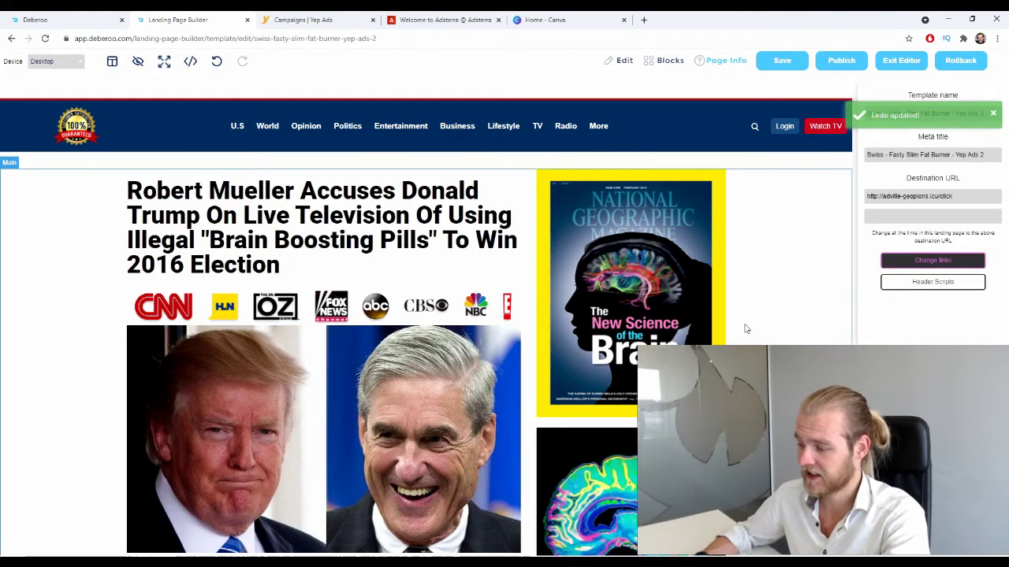
# - Publish the landing page, open the published version and copy its web address
pyautogui.click(849, 62)
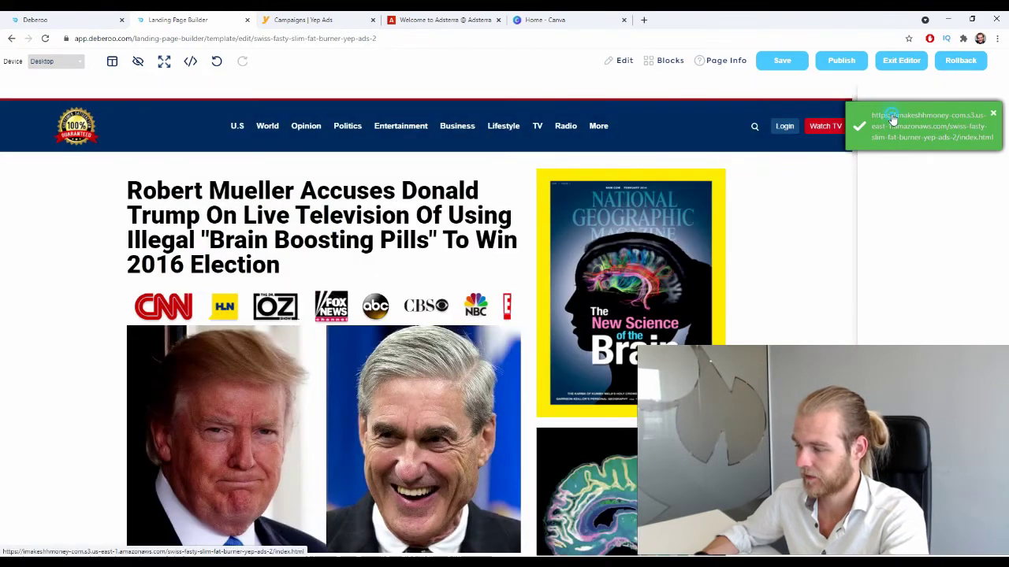
pyautogui.click(889, 118)
pyautogui.click(319, 38)
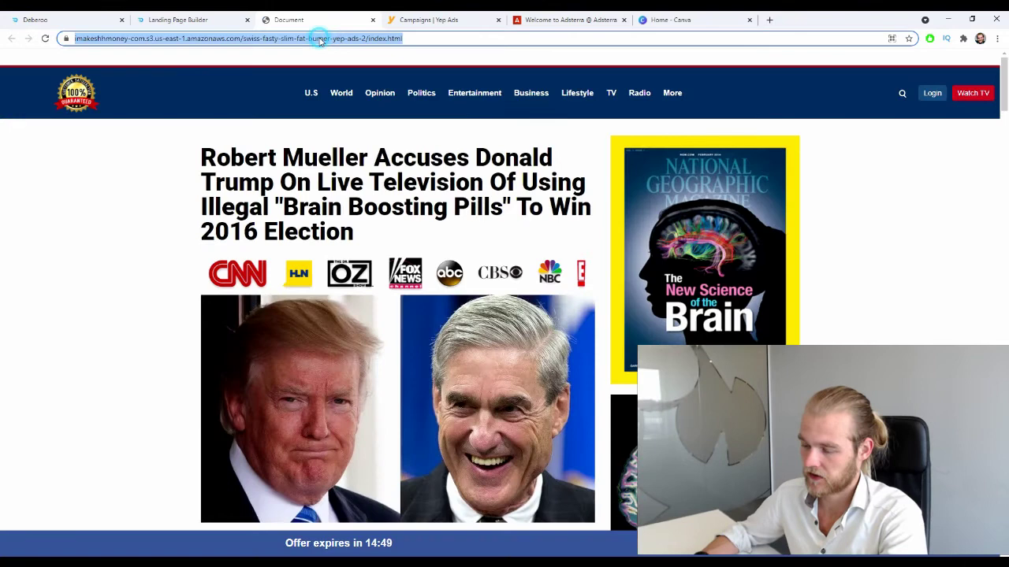
pyautogui.click(372, 20)
# - Create a new lander in the Deberoo tracker with the Initial workspace and the Switzerland country tag
pyautogui.click(71, 19)
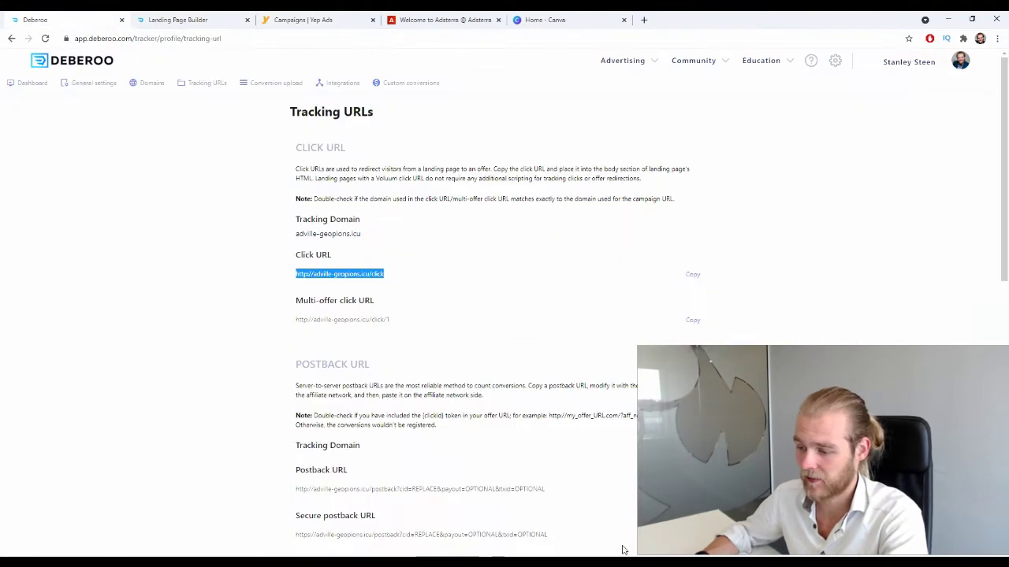
pyautogui.click(28, 83)
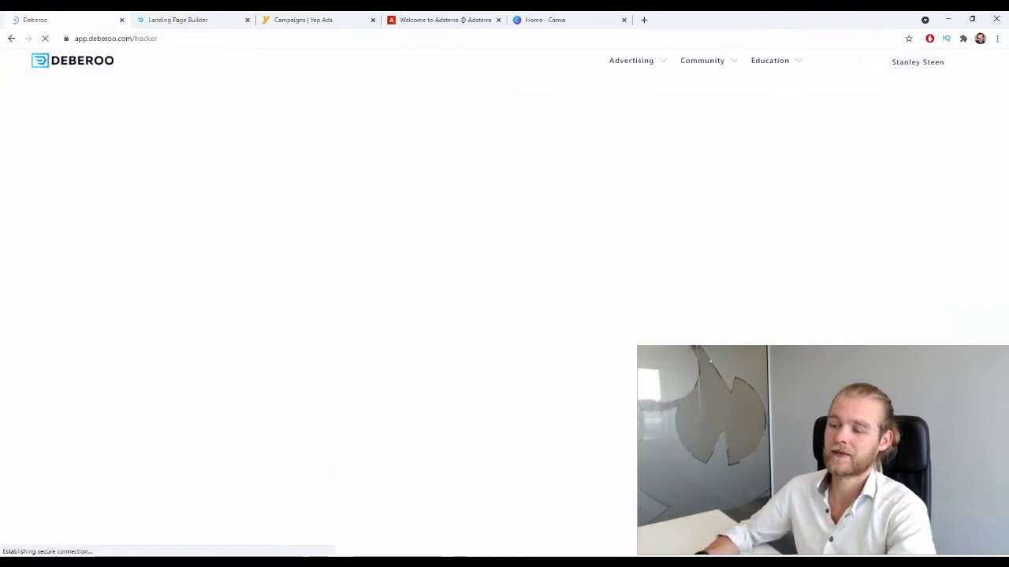
pyautogui.click(204, 107)
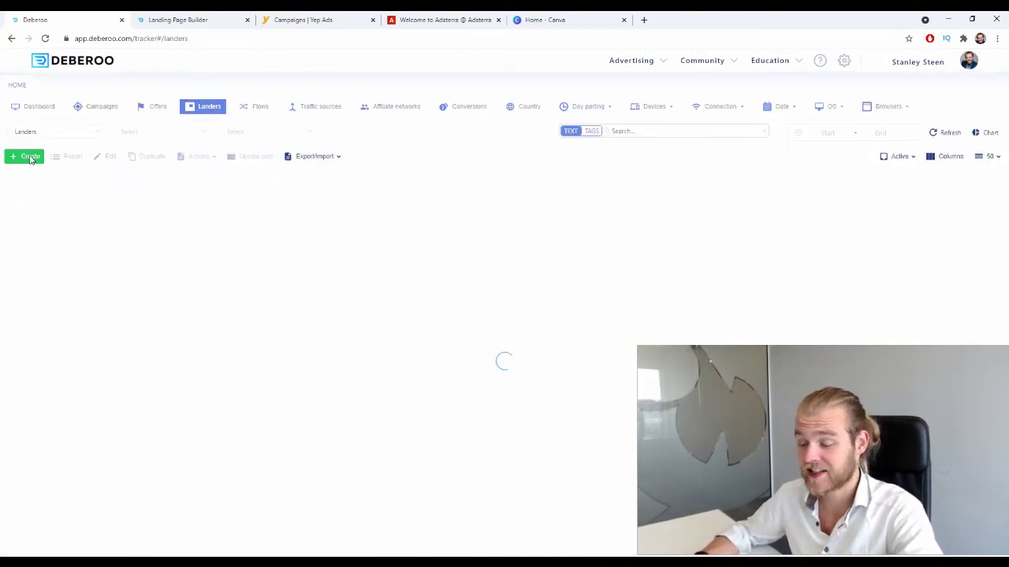
pyautogui.click(33, 159)
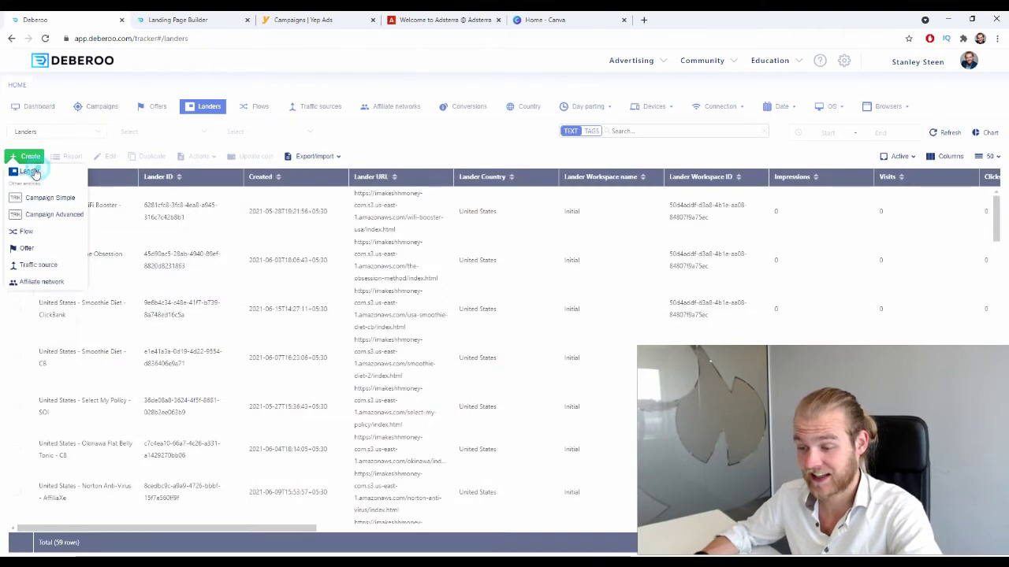
pyautogui.click(32, 169)
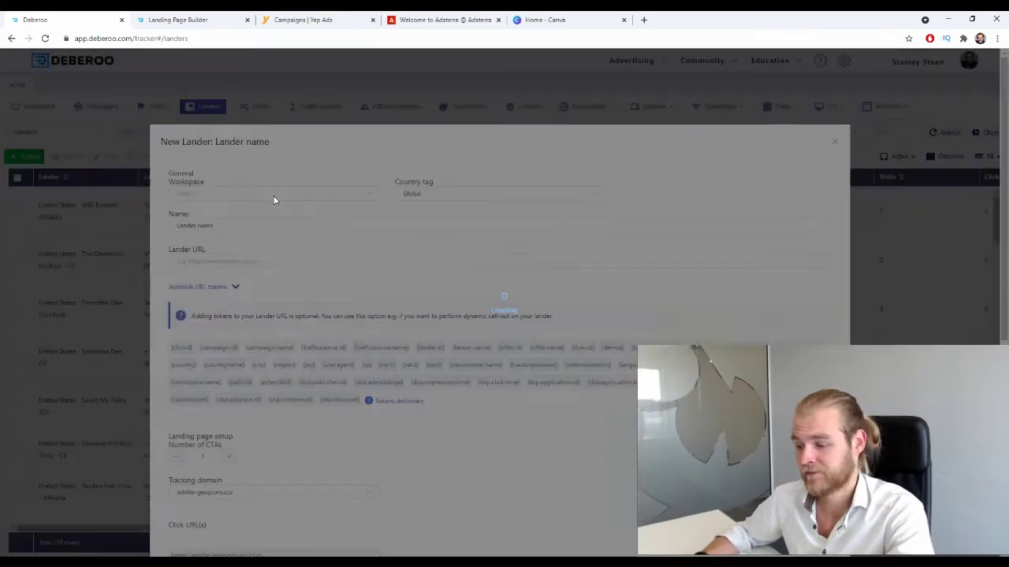
pyautogui.click(274, 197)
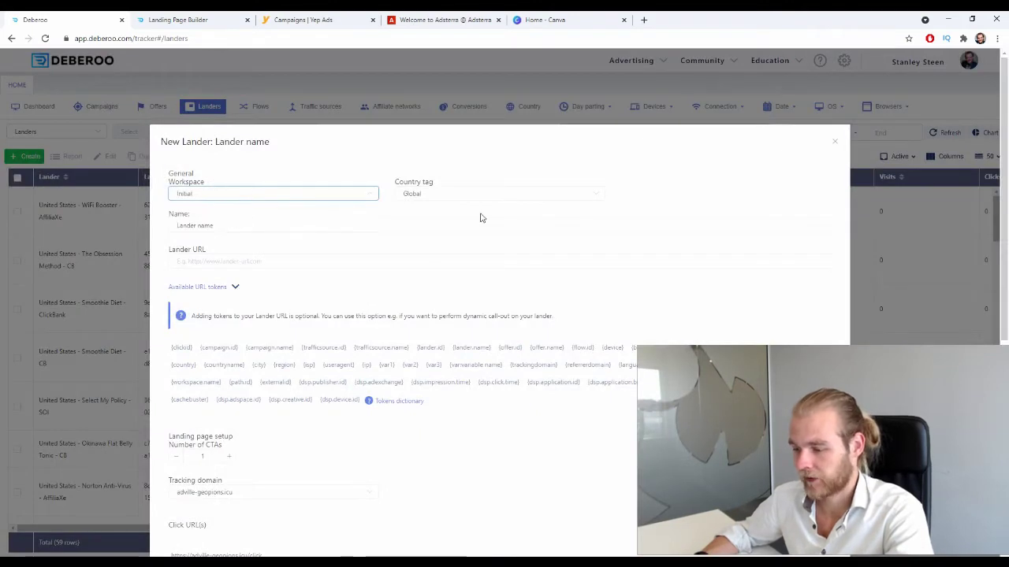
pyautogui.click(530, 194)
pyautogui.write('sw')
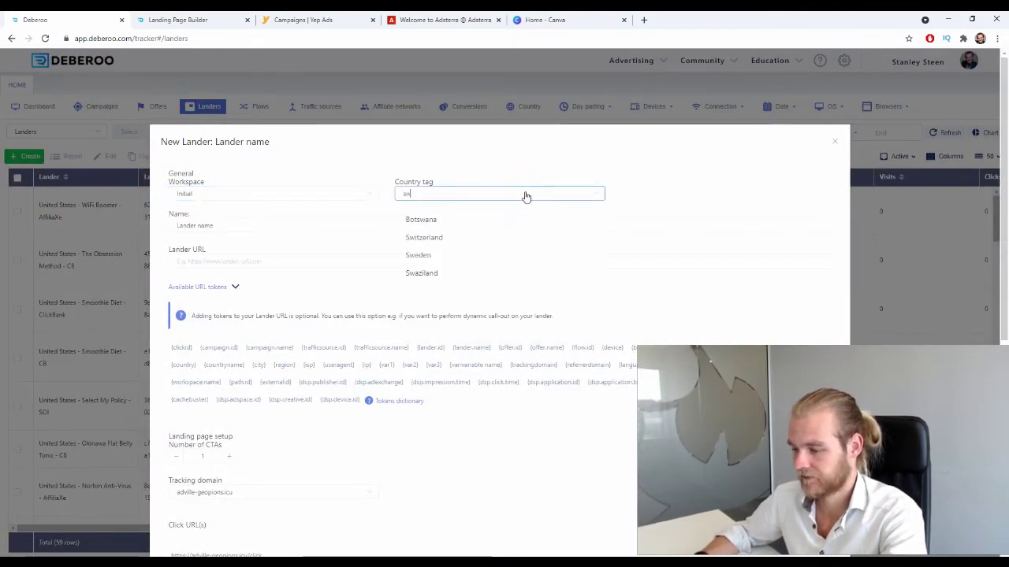
pyautogui.click(423, 238)
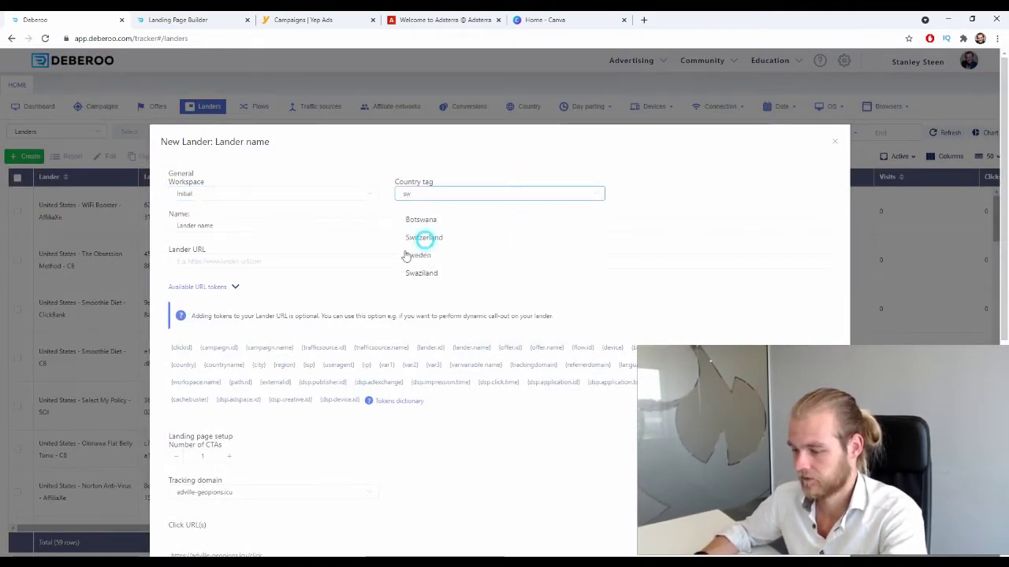
# - Name the new lander FastySlim Fat Burner - Yep Ads
pyautogui.click(241, 226)
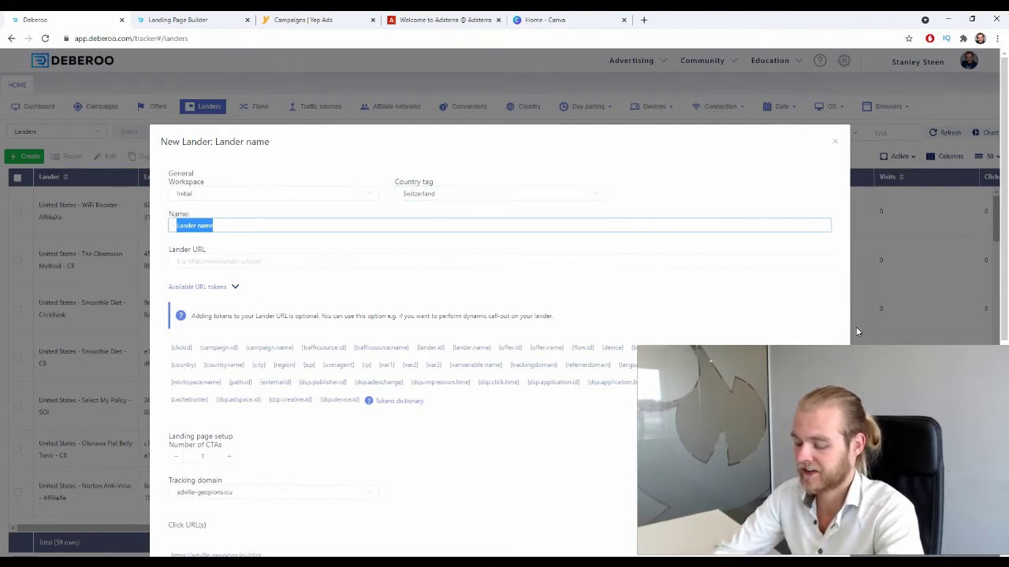
pyautogui.write('Fasty')
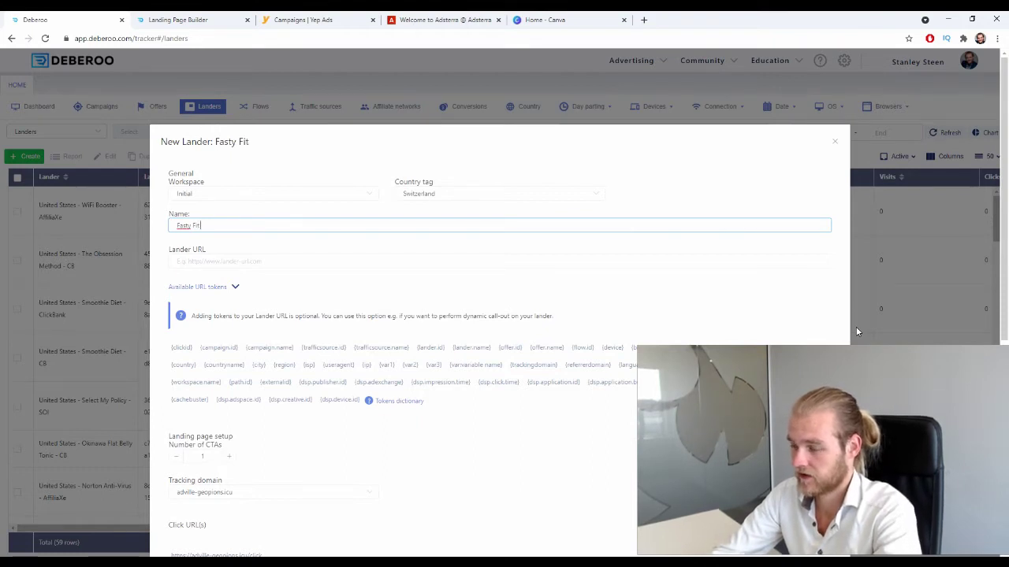
pyautogui.click(327, 14)
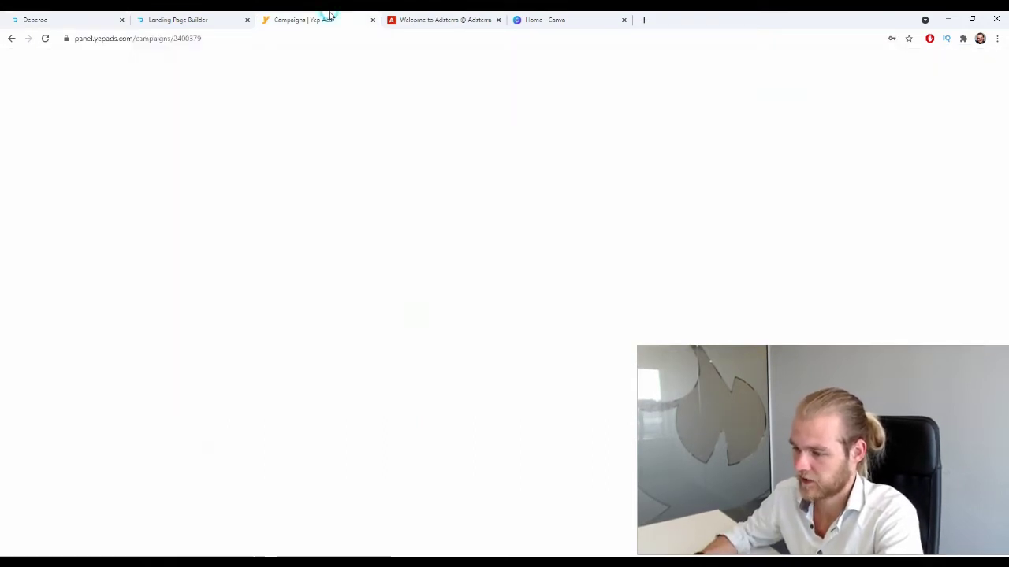
pyautogui.click(43, 18)
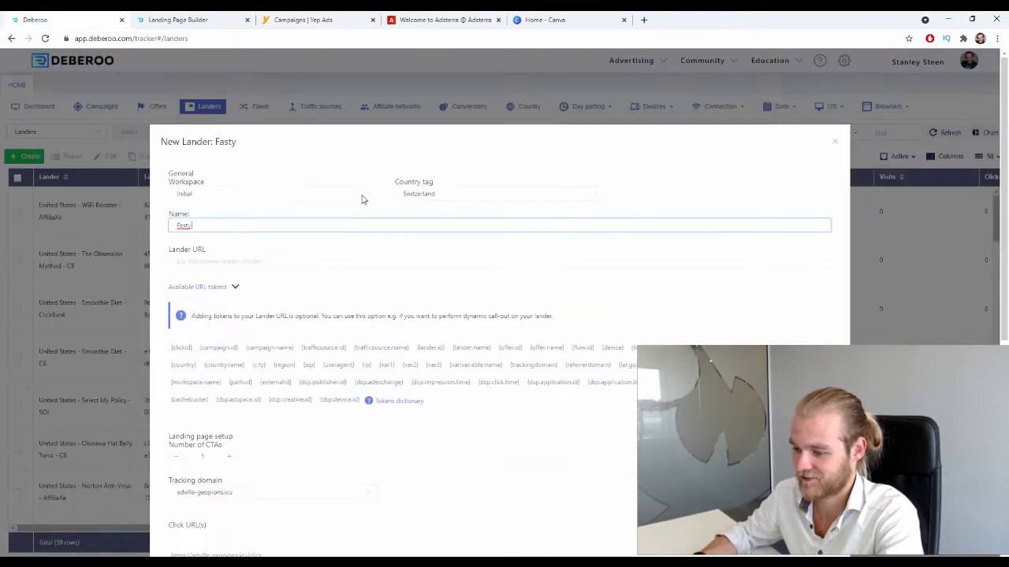
pyautogui.write('SLi')
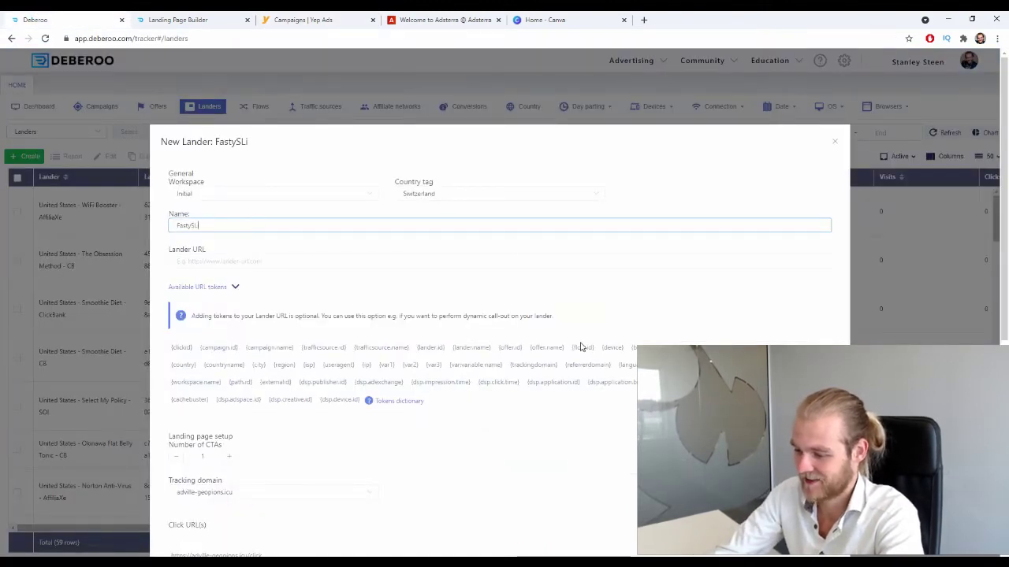
pyautogui.write('m Fat')
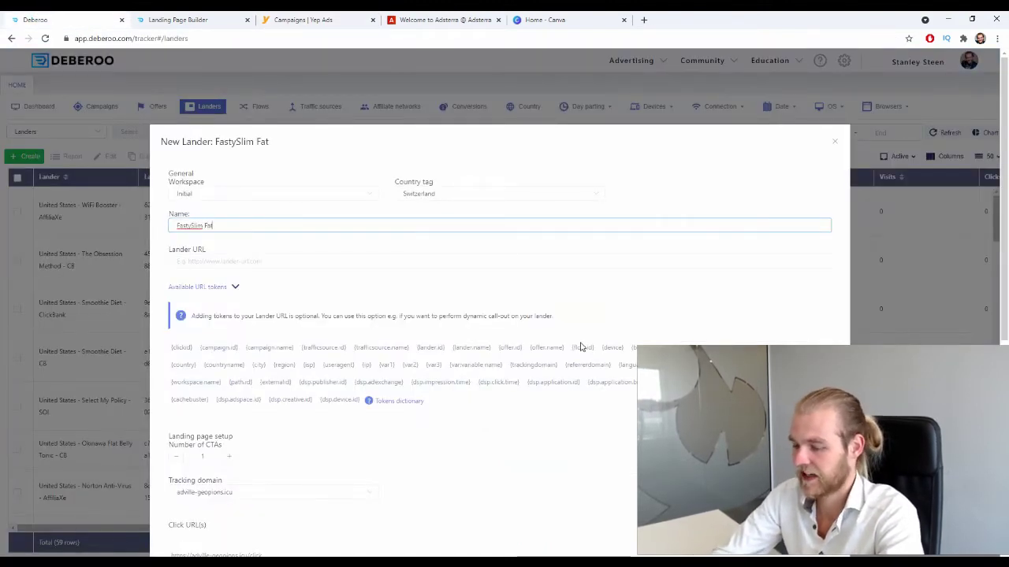
pyautogui.write(' Burner -')
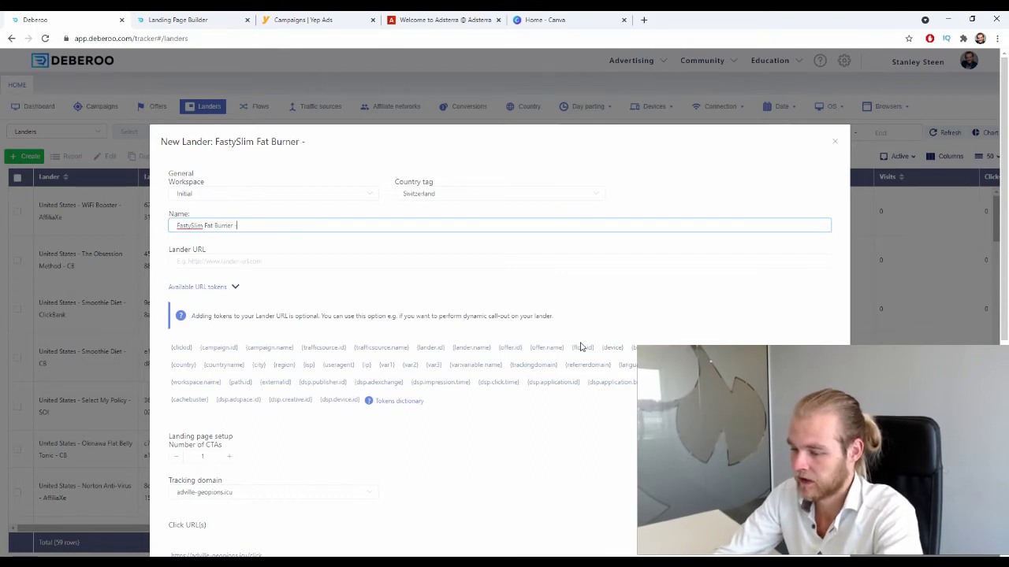
pyautogui.write(' Yep Ads')
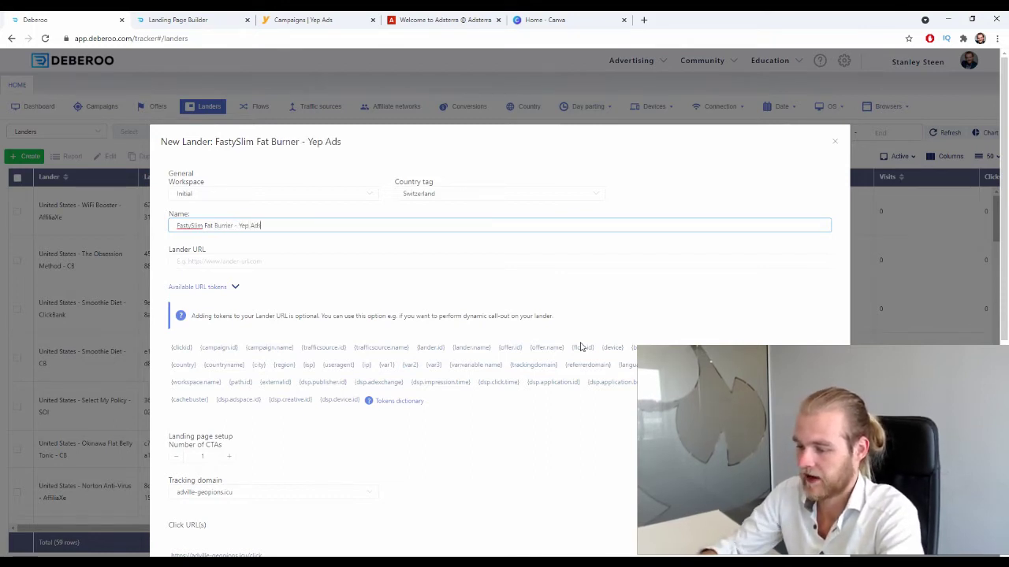
pyautogui.click(273, 259)
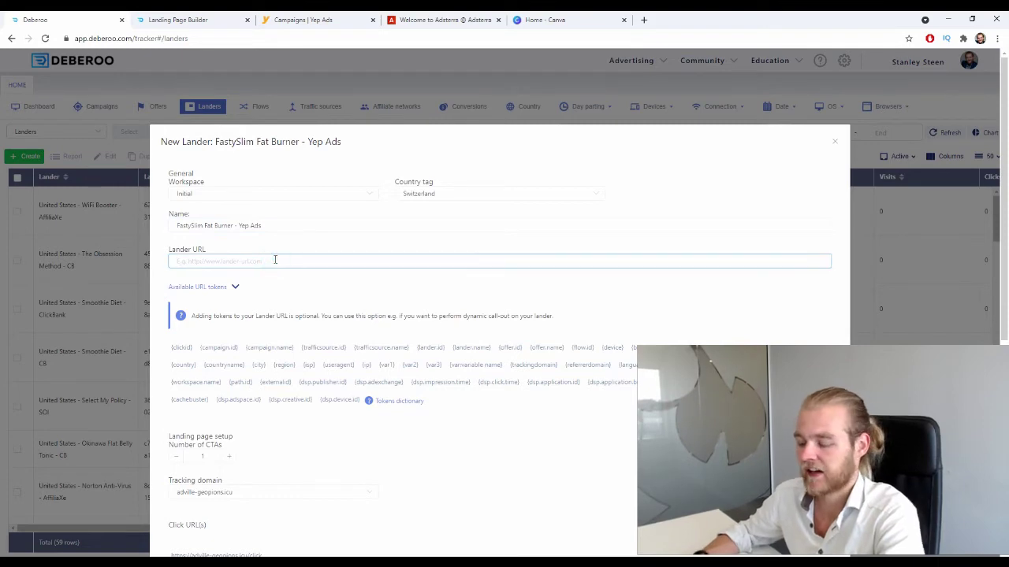
pyautogui.write('https://imakeshmoney-com.s3.us-east-1.amazonaws.com/swiss-fasty-slim-fat-burner-yep-ads-2/index.html')
pyautogui.scroll(-4, 287, 108)
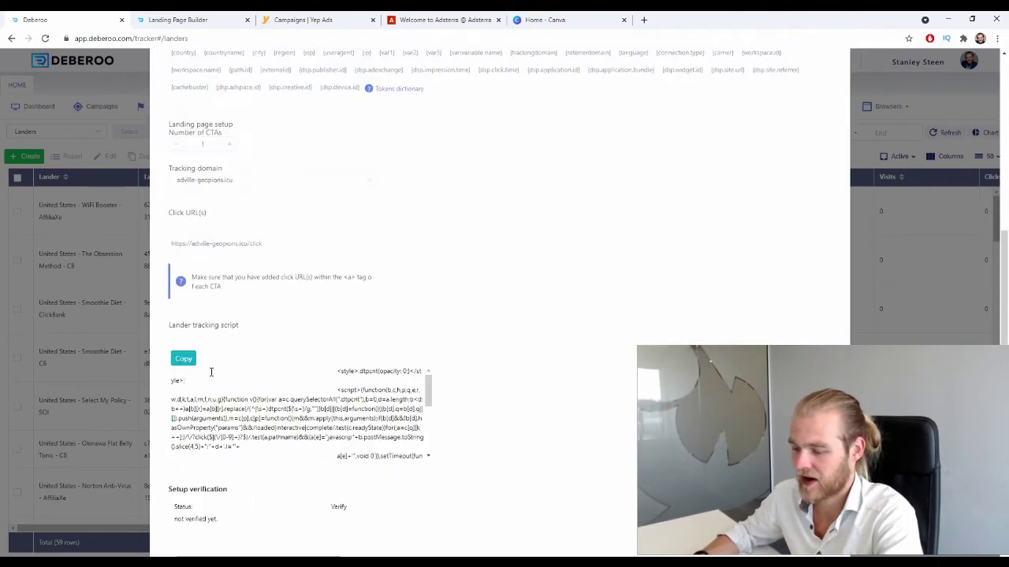
pyautogui.scroll(-1, 288, 108)
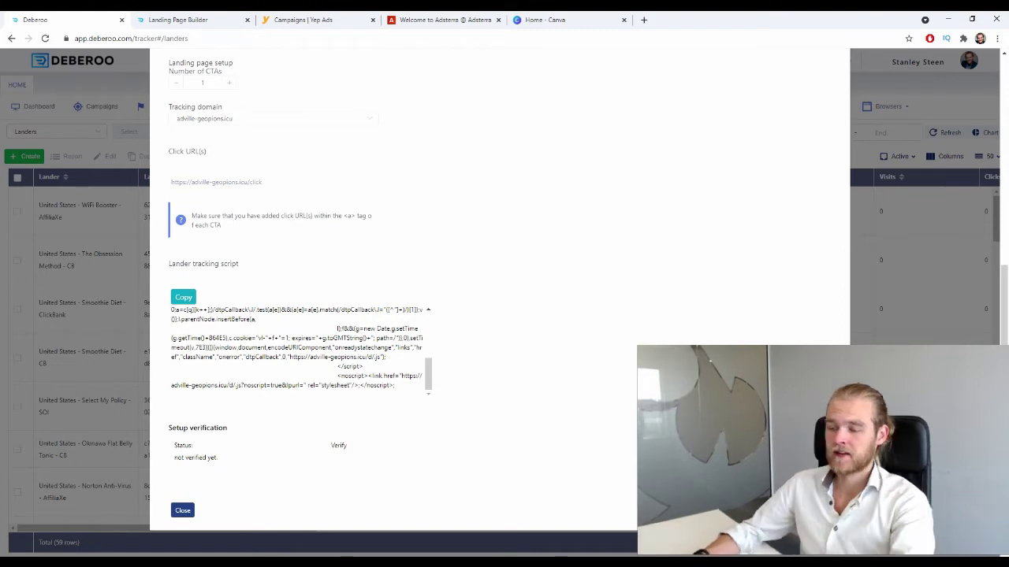
pyautogui.press('Escape')
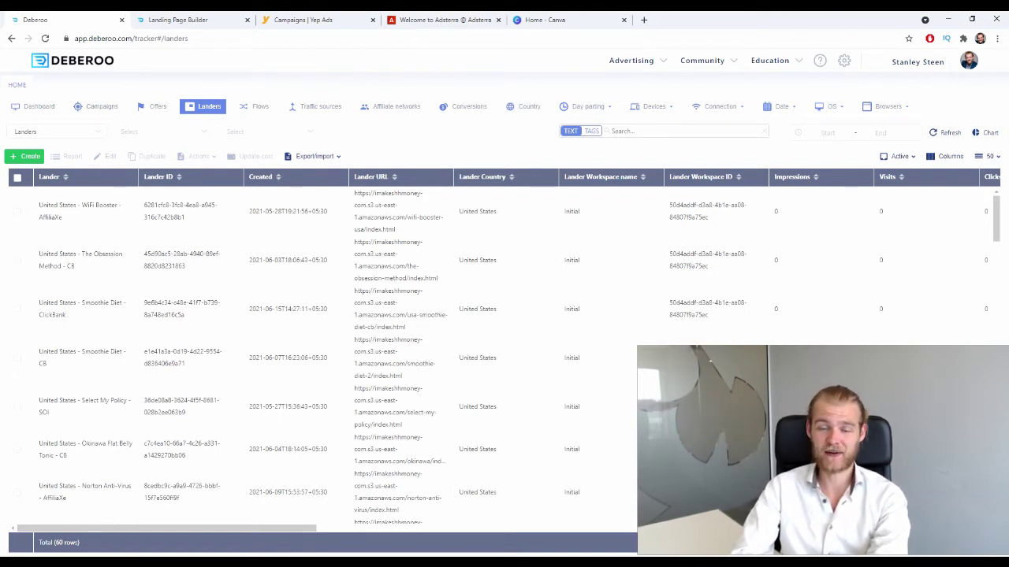
# - Start a new simple campaign in the tracker's campaign section and prepare to choose its workspace
pyautogui.click(103, 107)
pyautogui.click(24, 156)
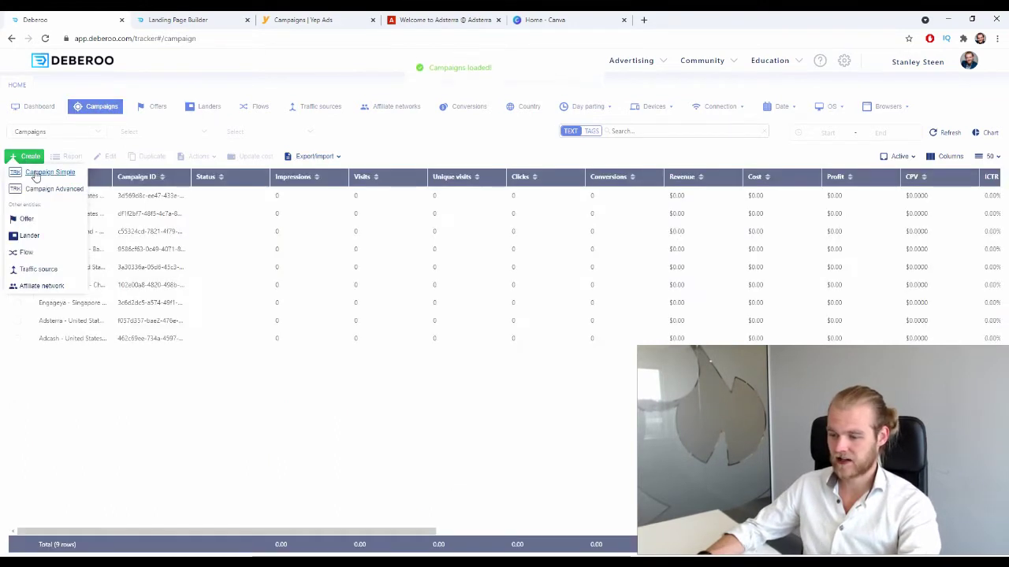
pyautogui.click(32, 171)
pyautogui.click(244, 225)
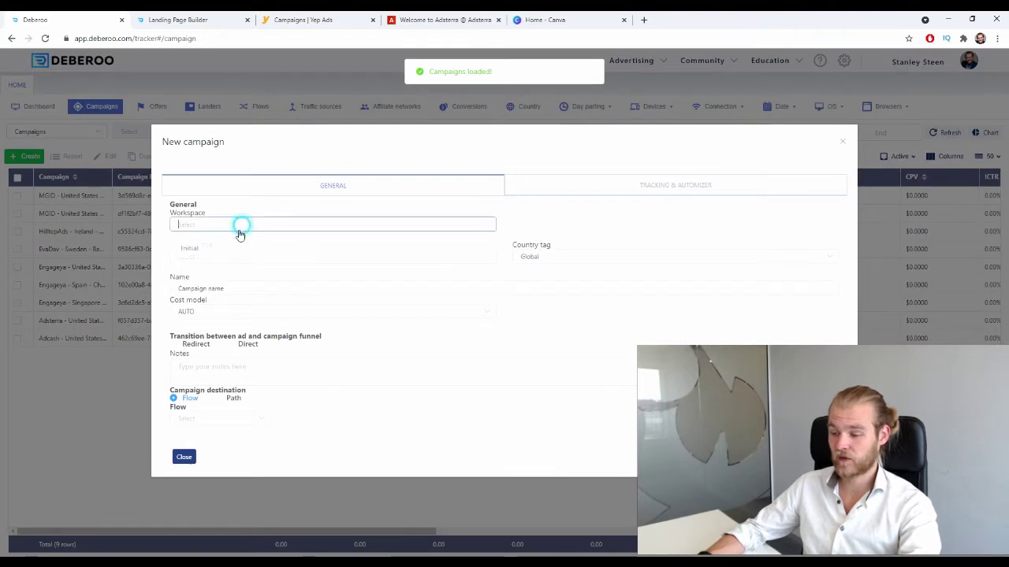
# - Assign the campaign to the Initial workspace with Adsterra as traffic source and Switzerland as country tag
pyautogui.click(243, 260)
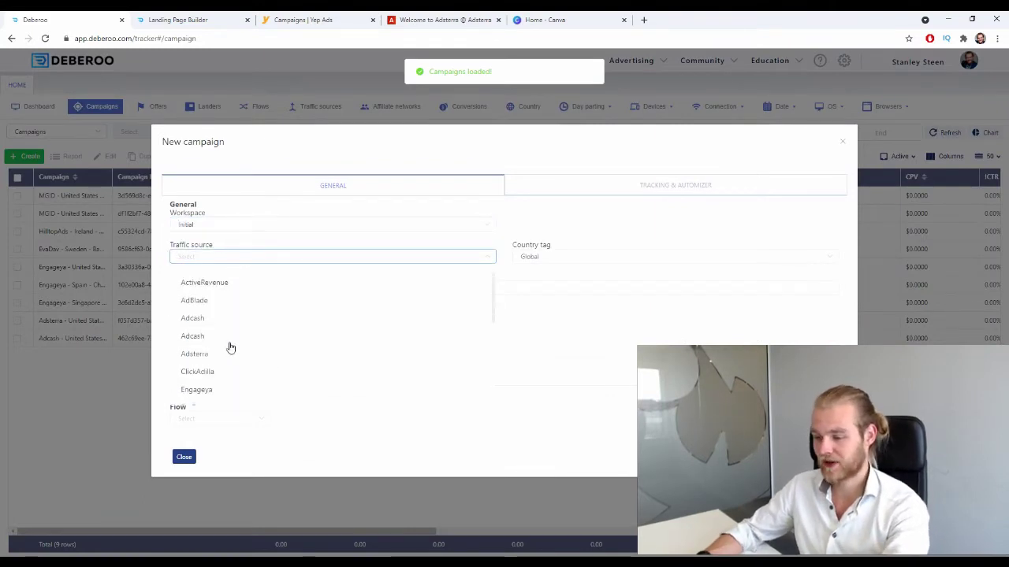
pyautogui.write('ads')
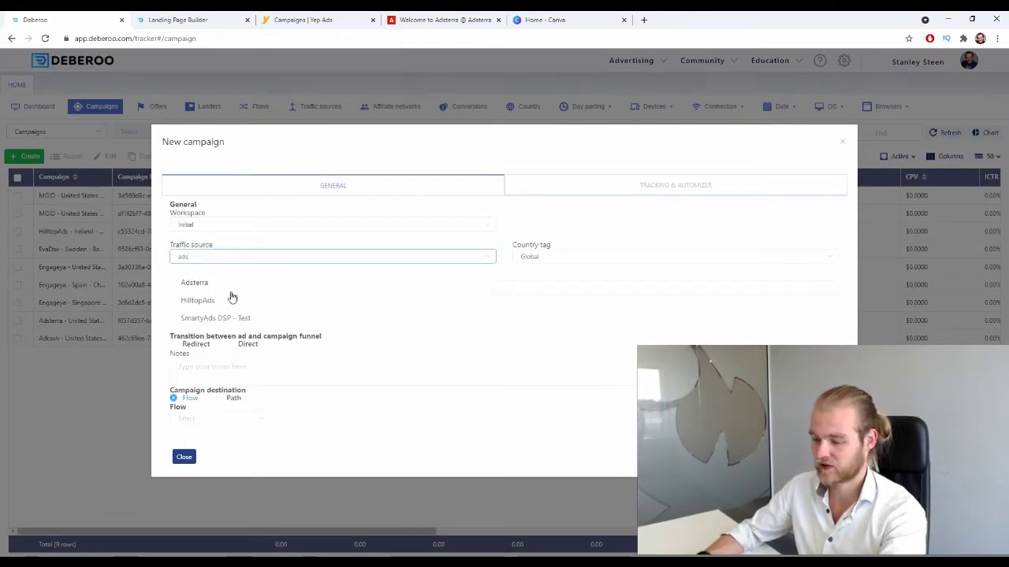
pyautogui.click(236, 282)
pyautogui.click(621, 258)
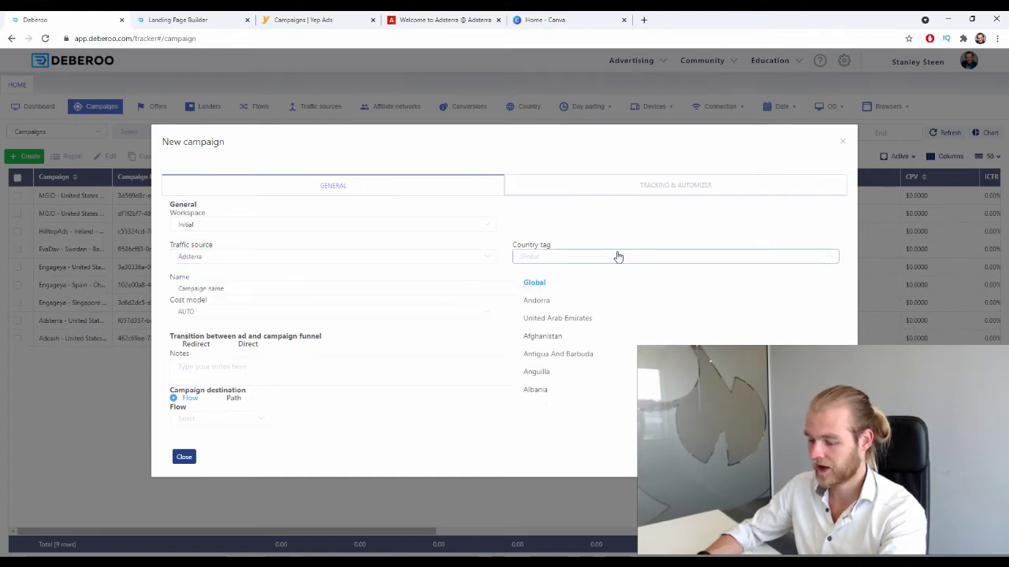
pyautogui.write('sw')
pyautogui.click(567, 300)
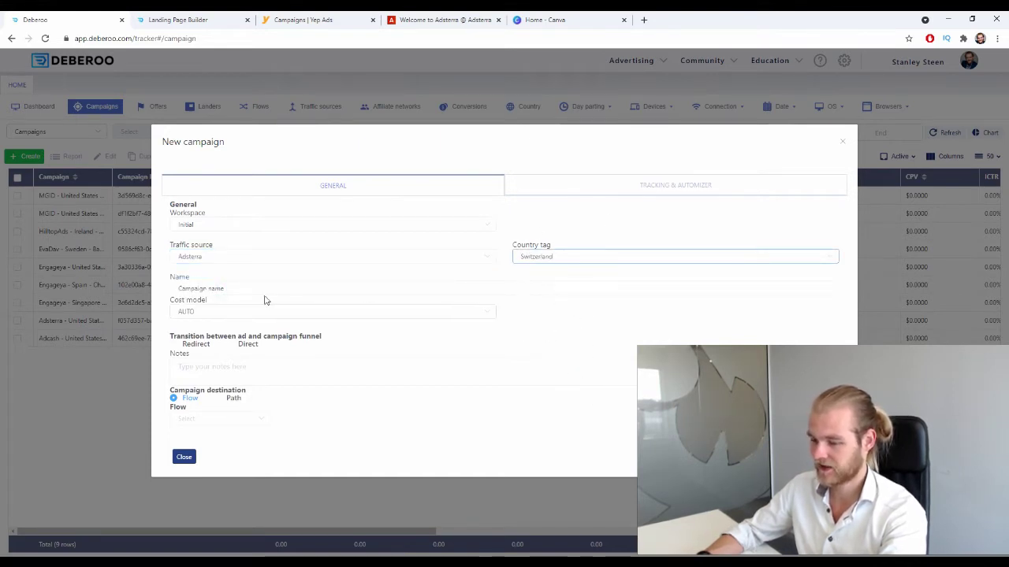
# - Name the new campaign FastySlim Fat Burner - Yep Ads
pyautogui.click(232, 289)
pyautogui.click(148, 300)
pyautogui.click(601, 285)
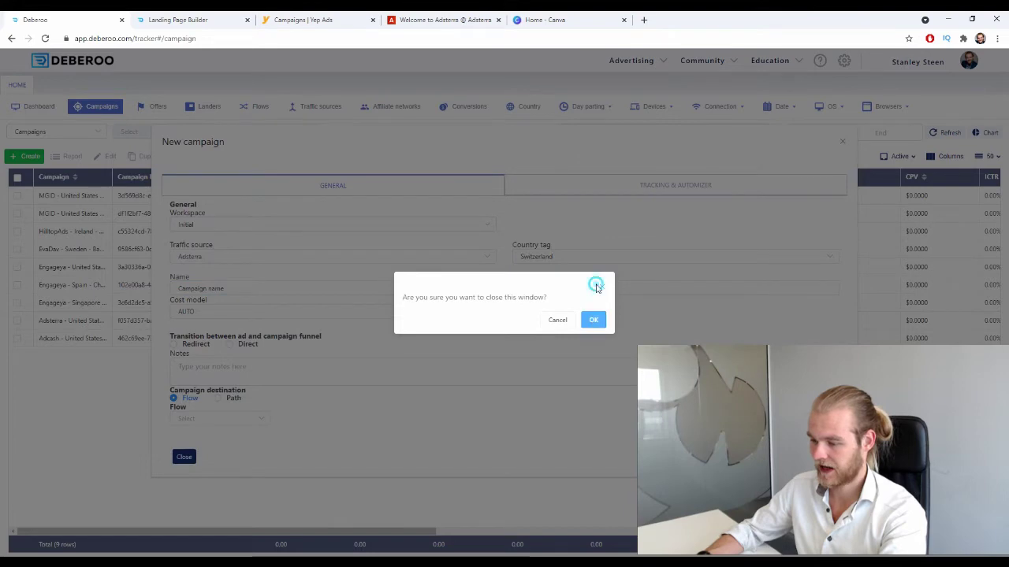
pyautogui.doubleClick(299, 289)
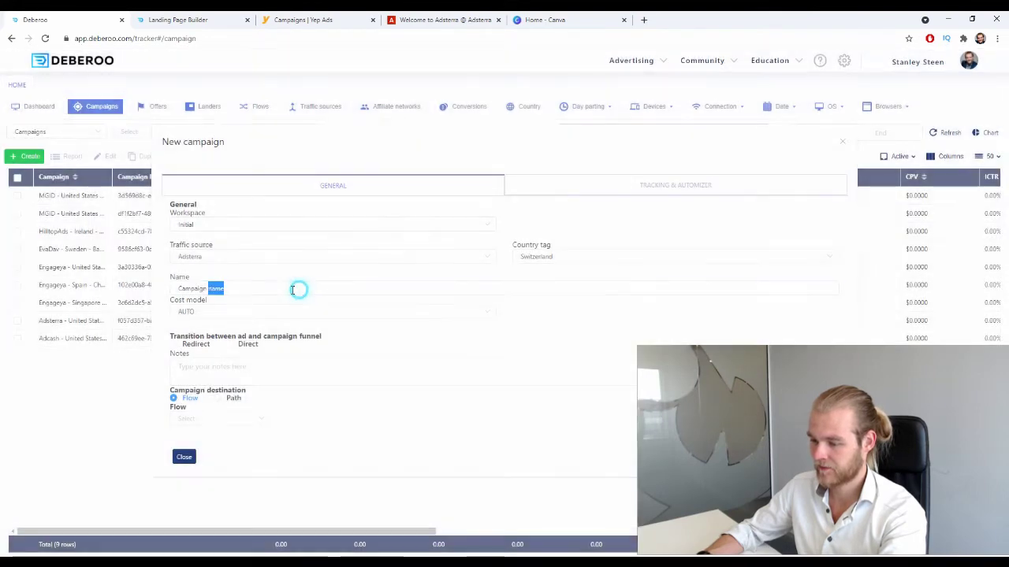
pyautogui.hotkey('ctrl', 'a')
pyautogui.write('A')
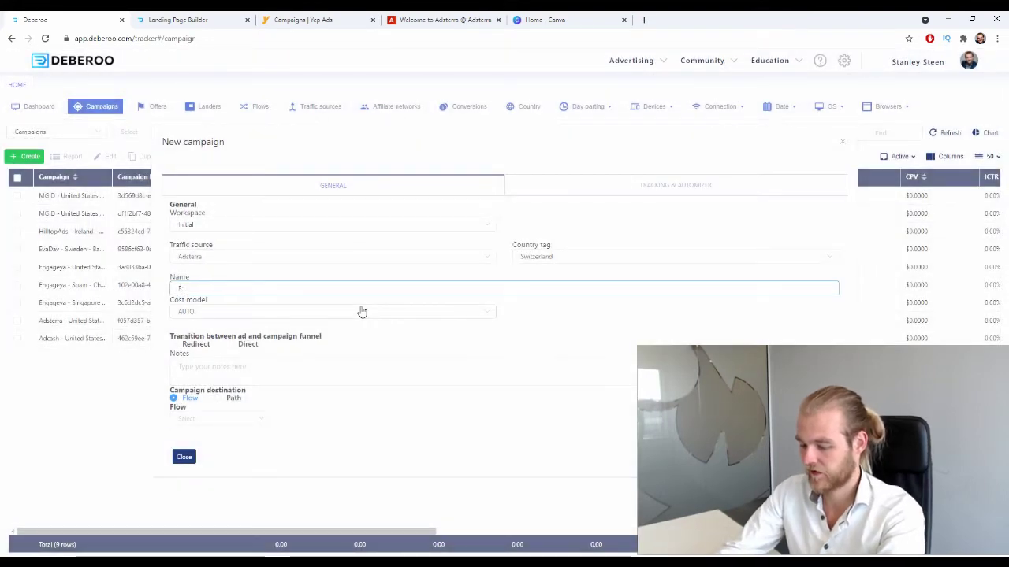
pyautogui.write('ast')
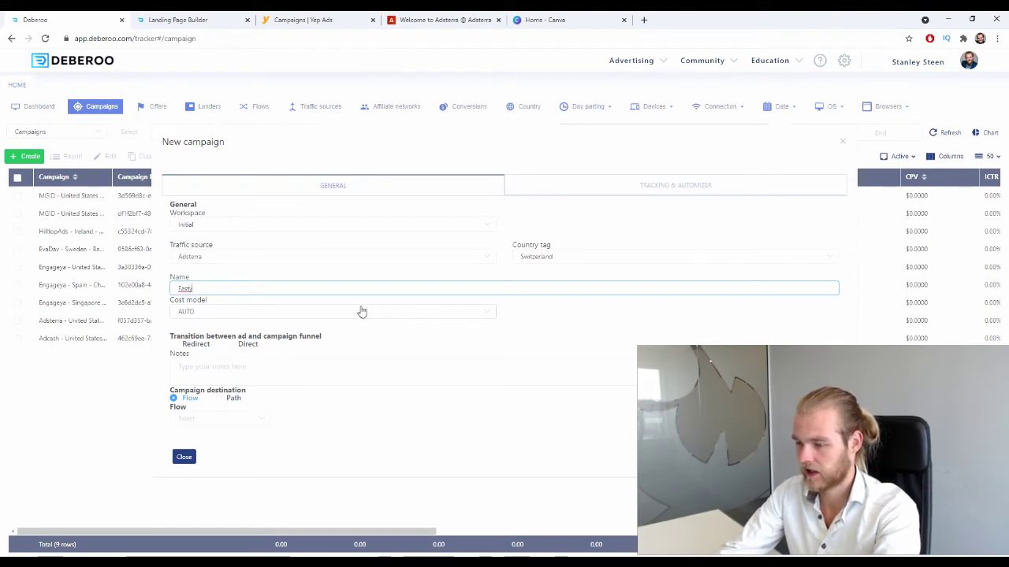
pyautogui.click(290, 18)
pyautogui.hotkey('ctrl', '1')
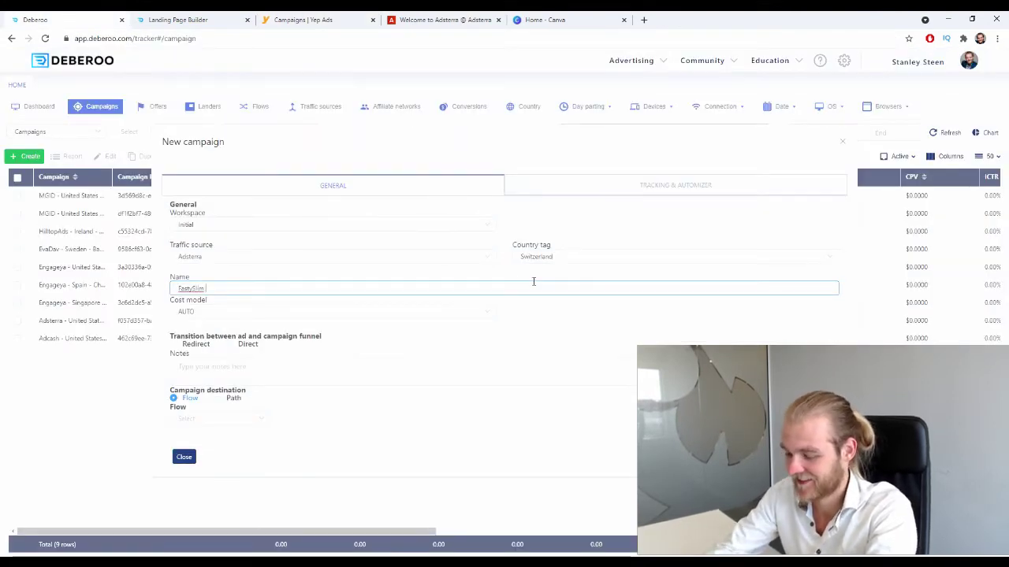
pyautogui.write('urner')
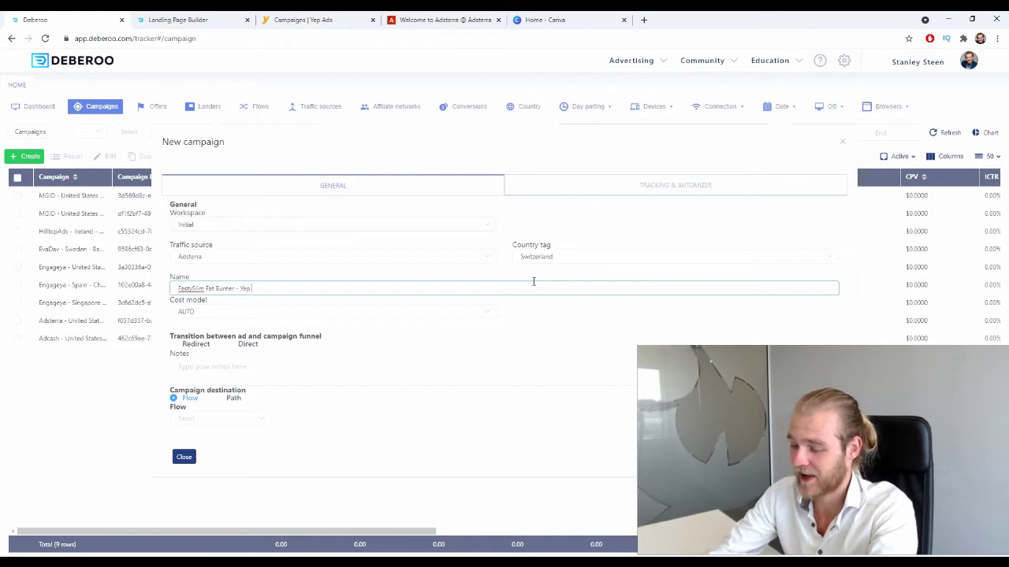
pyautogui.write('- Yep Ads')
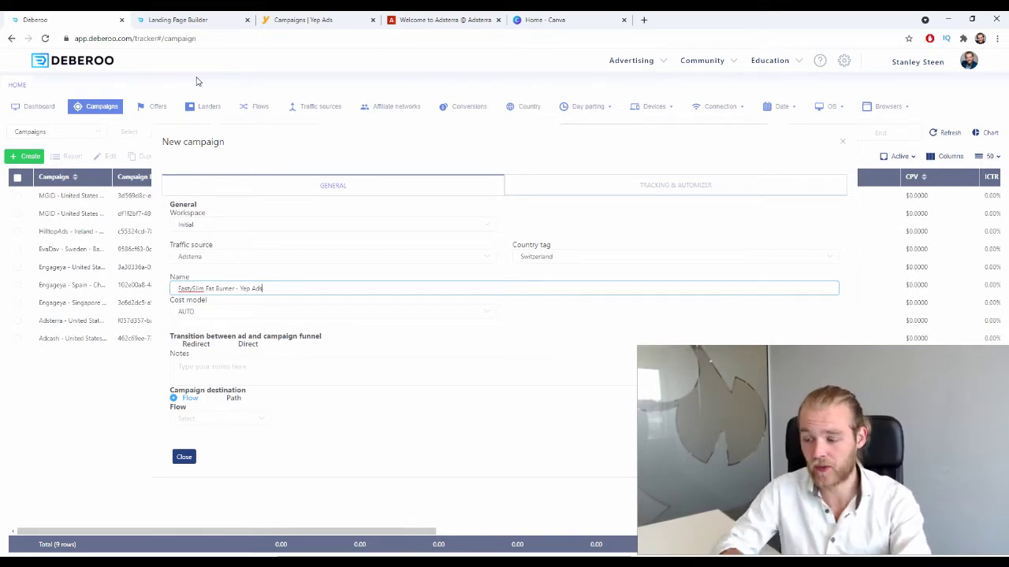
# - Set the transition between ad and campaign funnel to Redirect and the campaign destination to Path
pyautogui.click(240, 345)
pyautogui.click(199, 347)
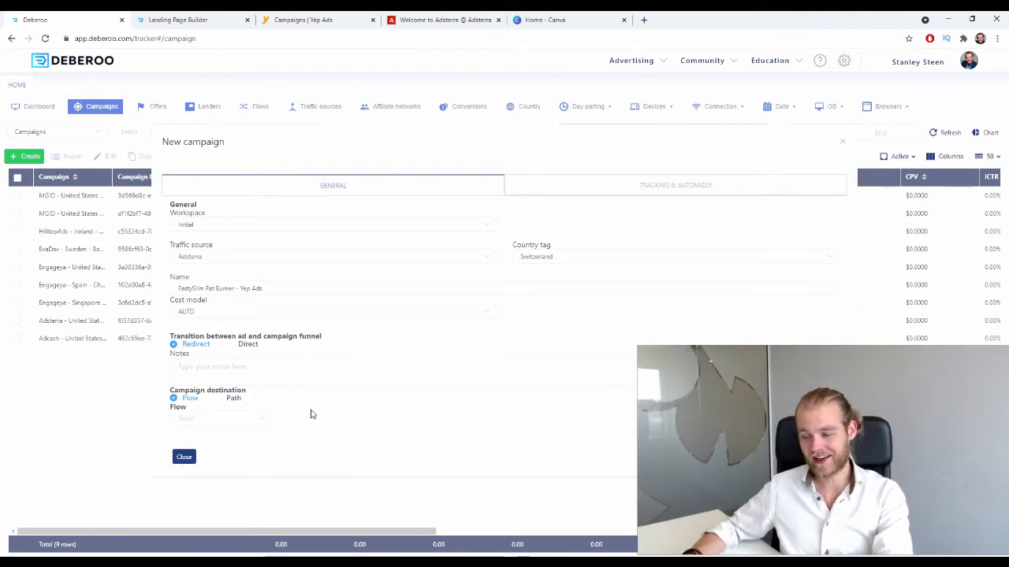
pyautogui.click(218, 398)
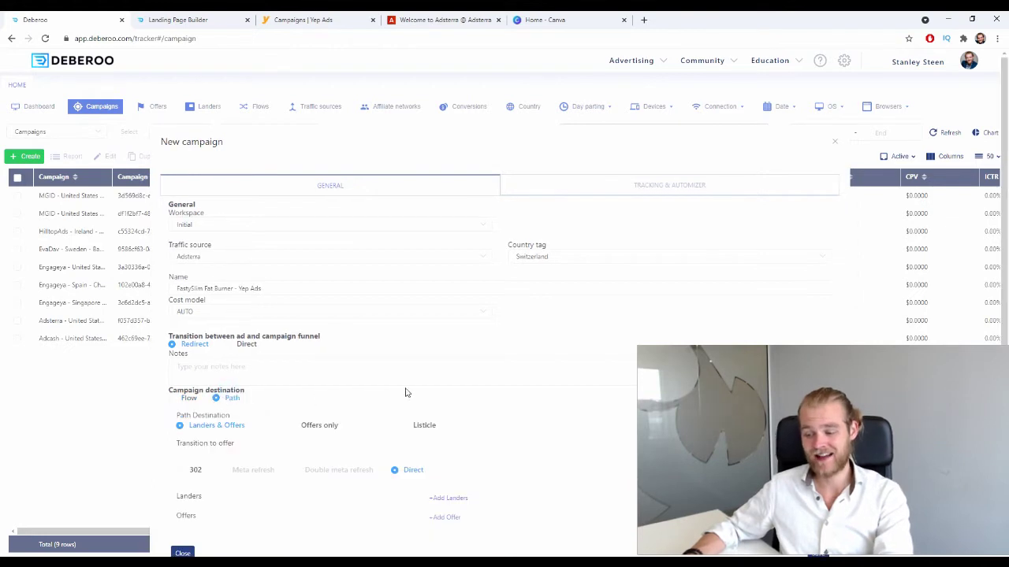
pyautogui.scroll(-1, 408, 392)
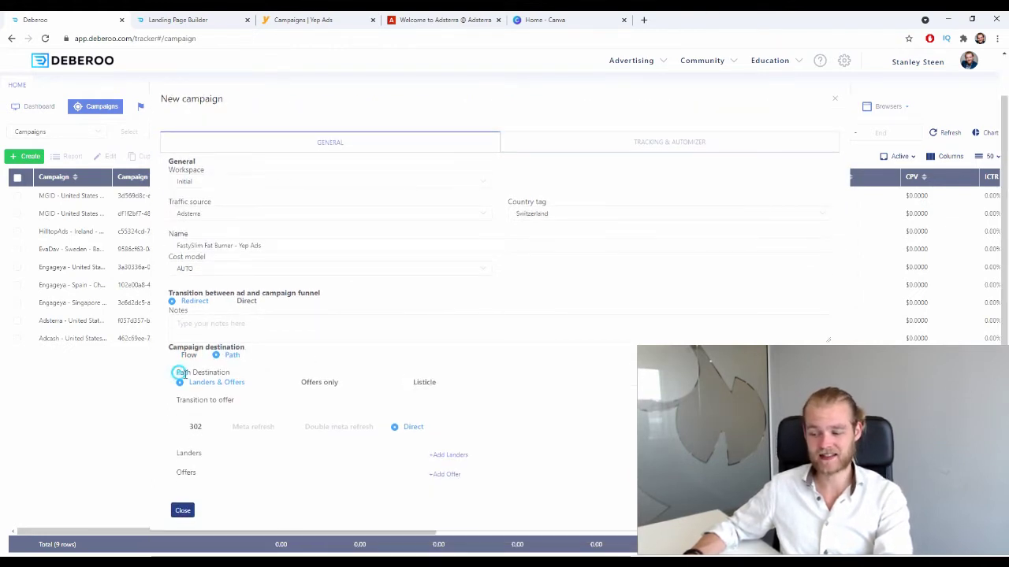
pyautogui.moveTo(183, 372); pyautogui.dragTo(234, 383)
pyautogui.click(275, 344)
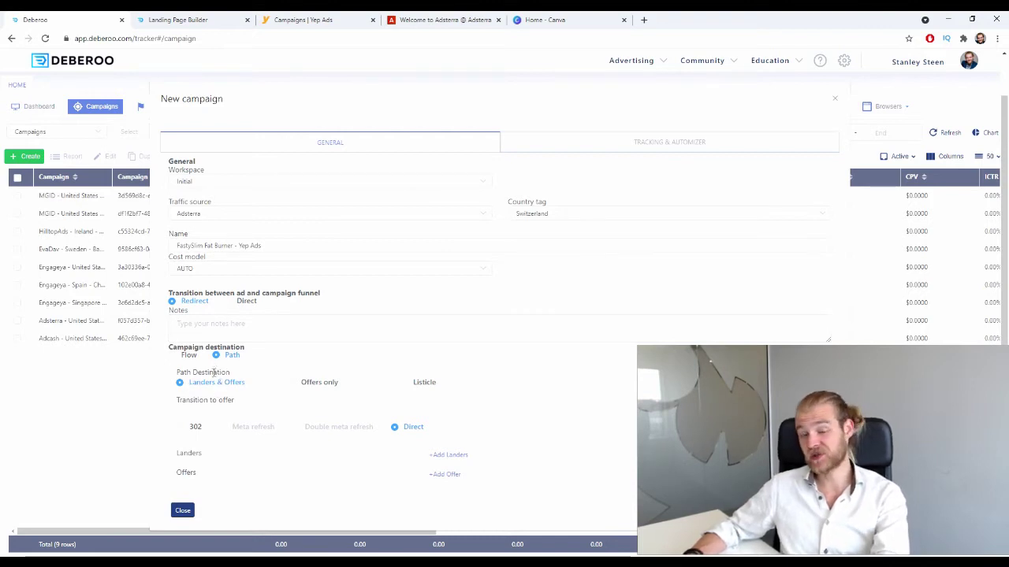
# - Try the Offers only and Listicle path destinations and switch back to Landers & Offers
pyautogui.click(320, 386)
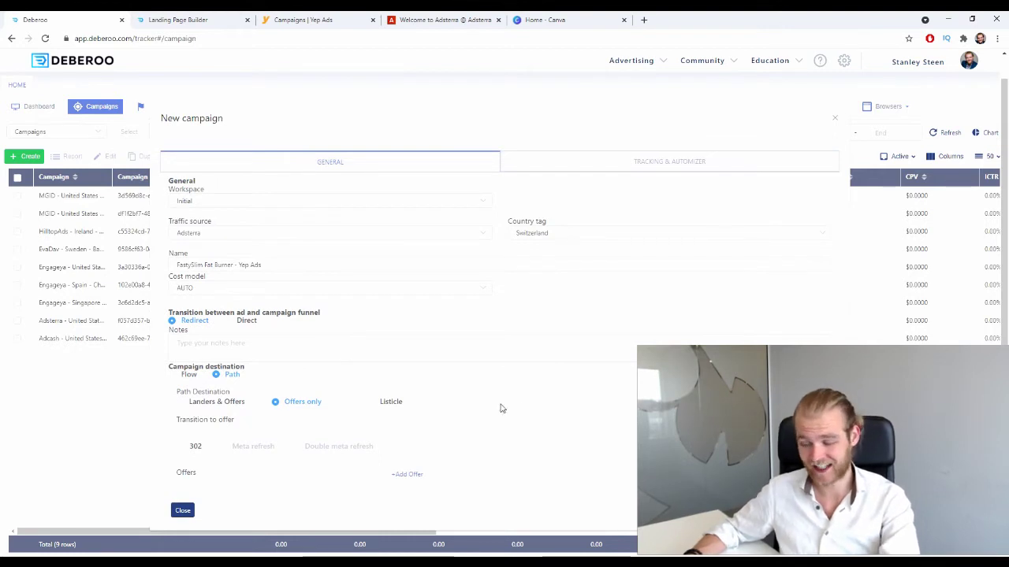
pyautogui.click(377, 402)
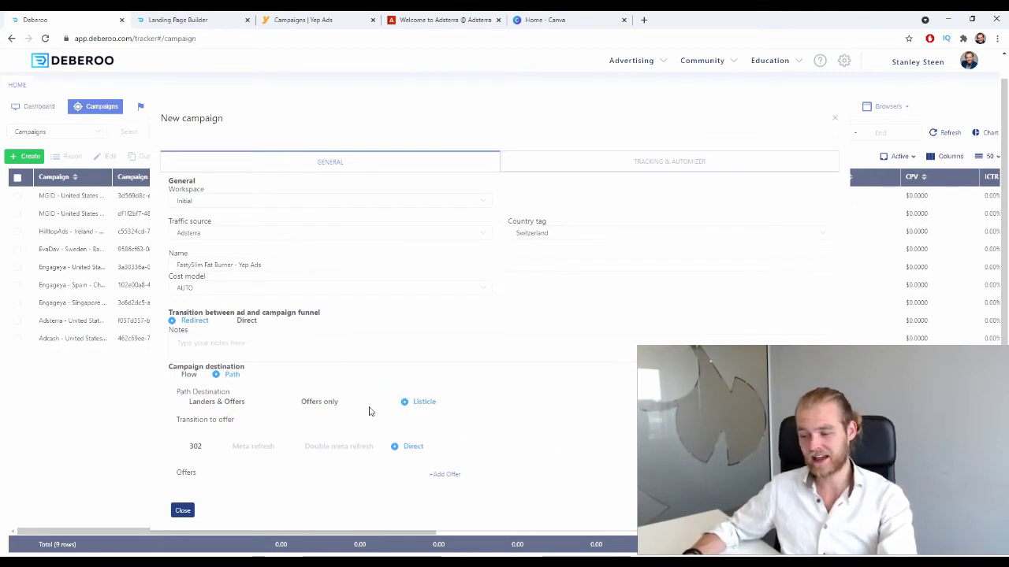
pyautogui.click(205, 404)
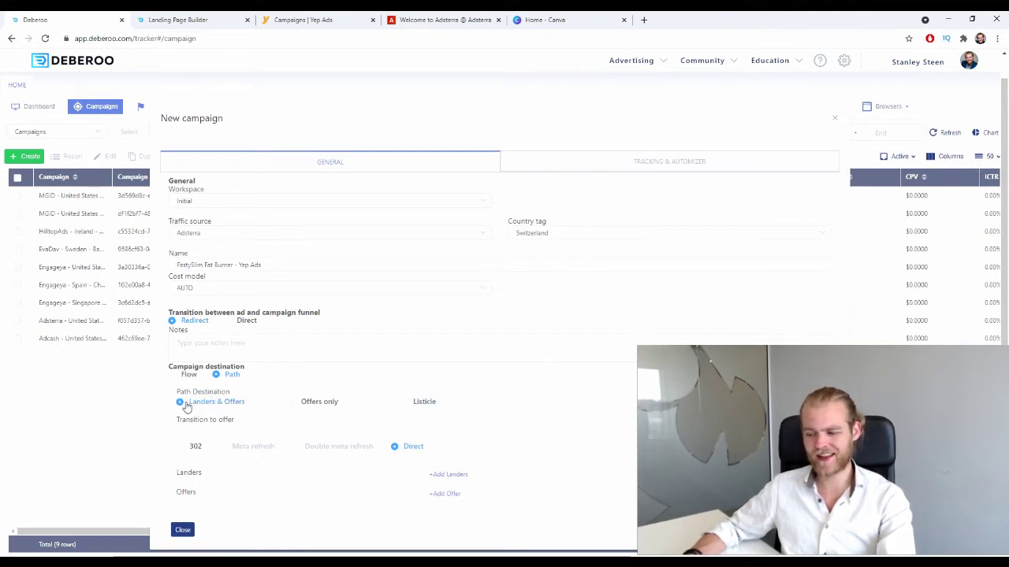
# - Set the campaign path's transition to offer to 302
pyautogui.scroll(-1, 186, 406)
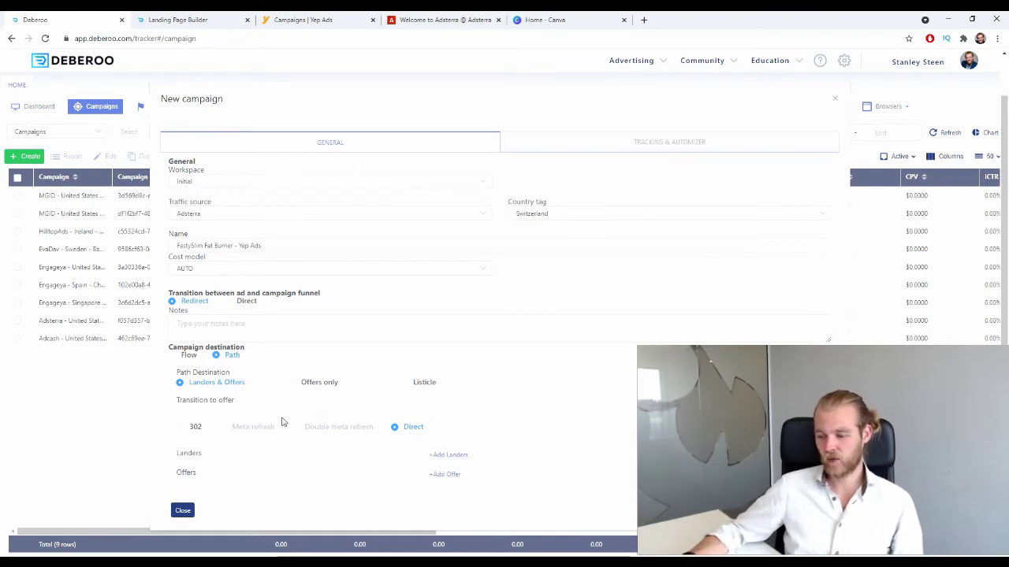
pyautogui.click(193, 427)
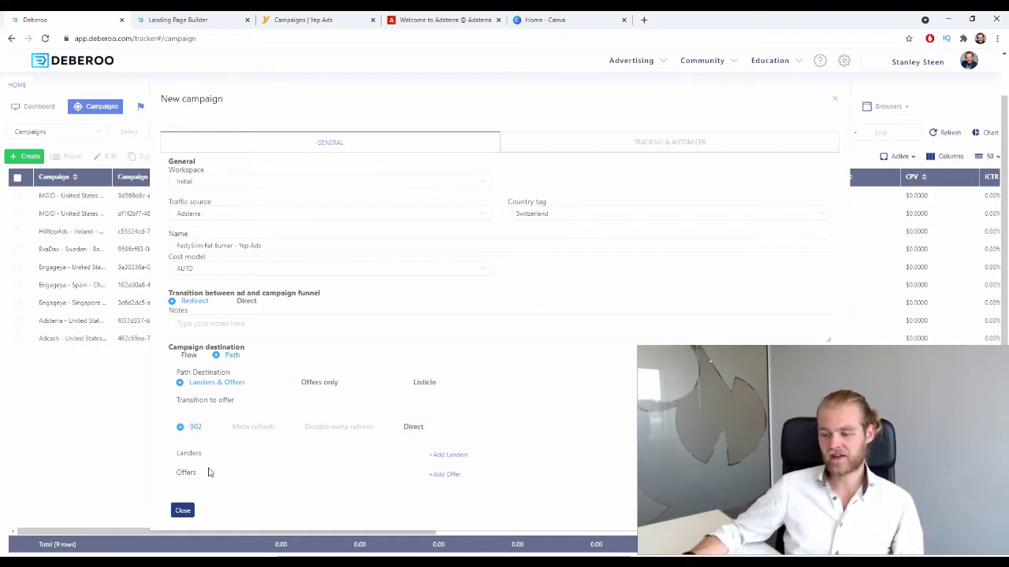
pyautogui.doubleClick(177, 453)
pyautogui.doubleClick(184, 473)
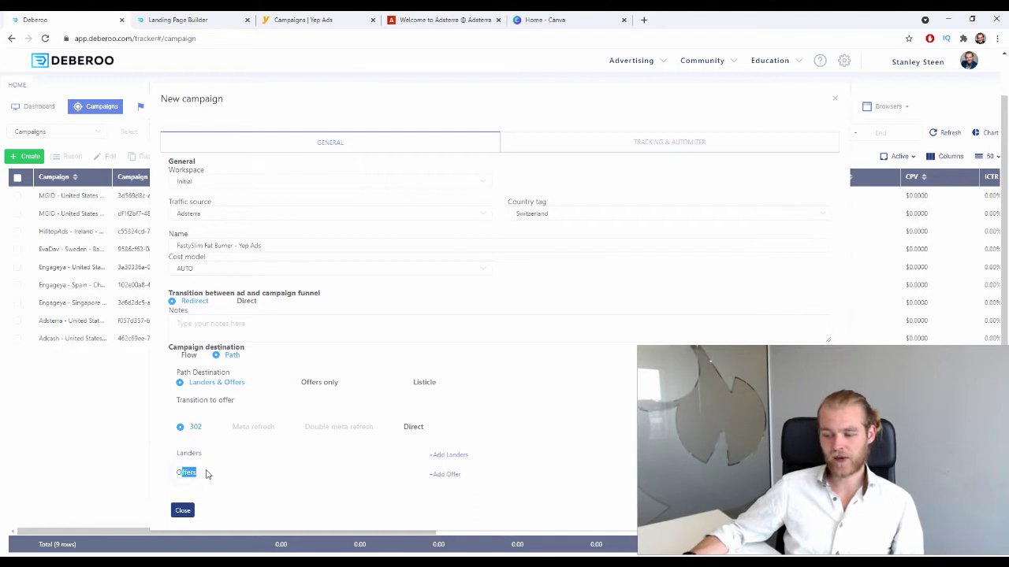
pyautogui.click(207, 472)
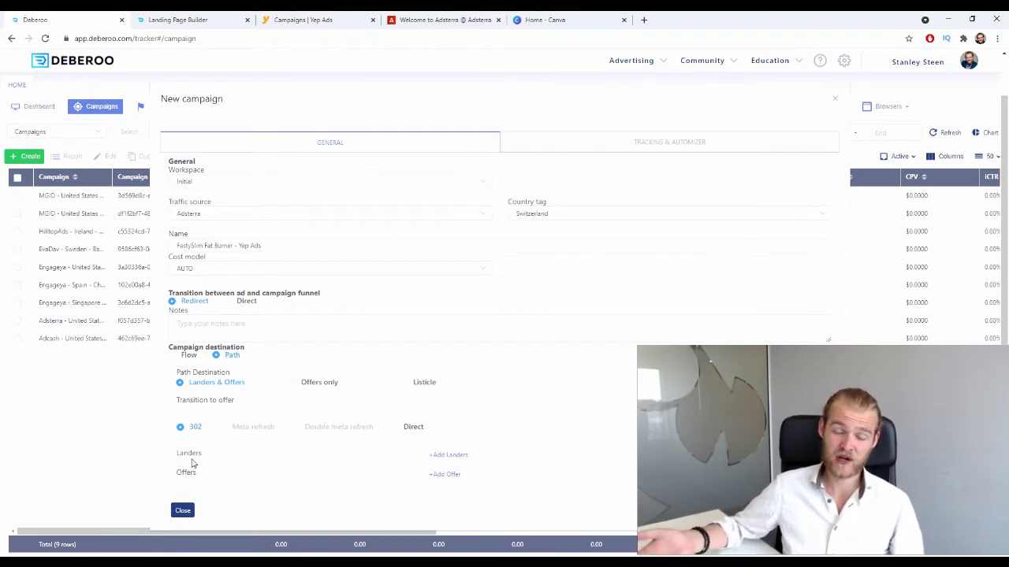
# - Add one lander and one offer entry to the path and assign the lander Switzerland - FastySlim Fat Burner - Yep Ads
pyautogui.click(449, 454)
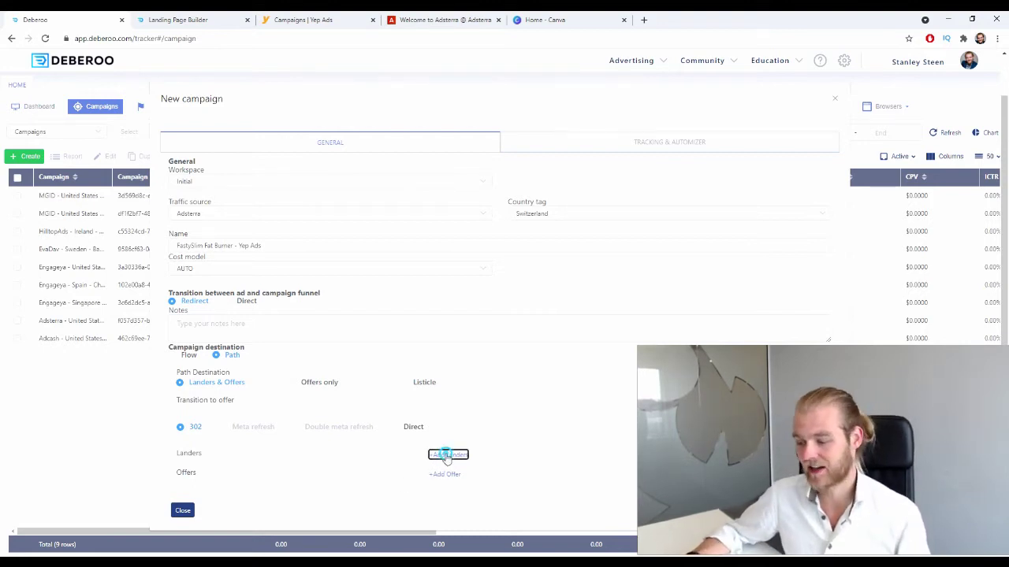
pyautogui.click(460, 489)
pyautogui.scroll(-1, 622, 455)
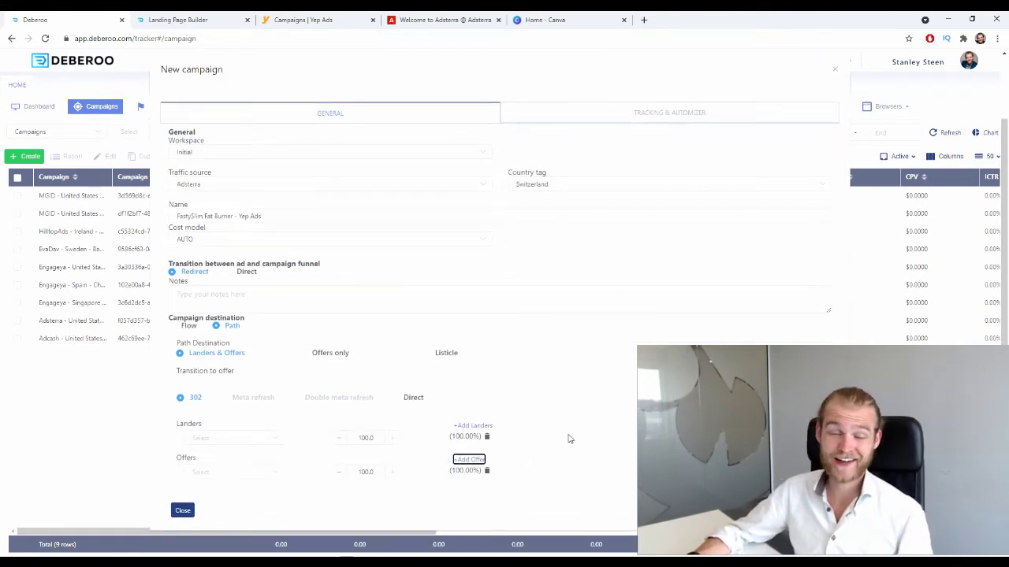
pyautogui.click(276, 434)
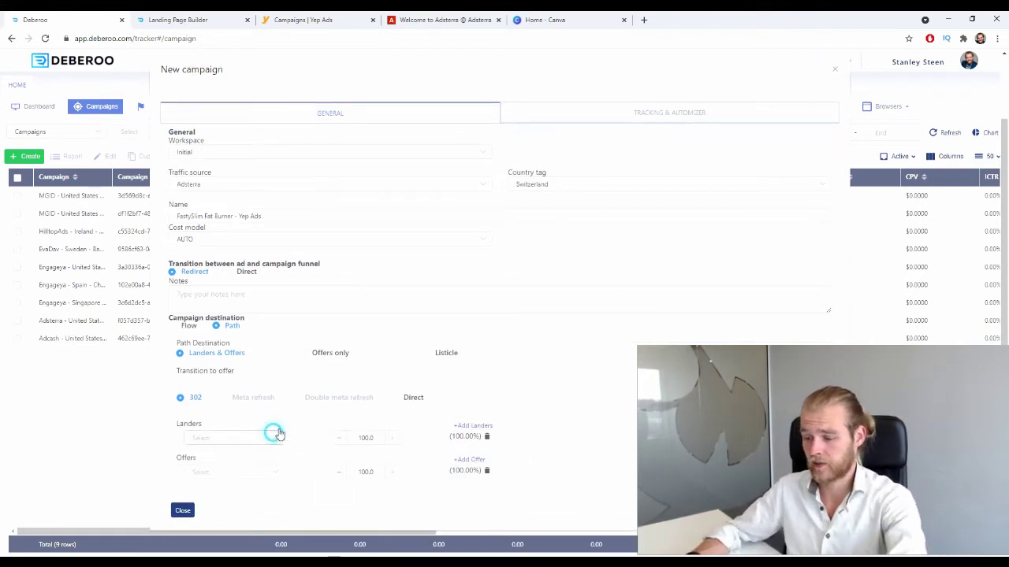
pyautogui.write('fasty')
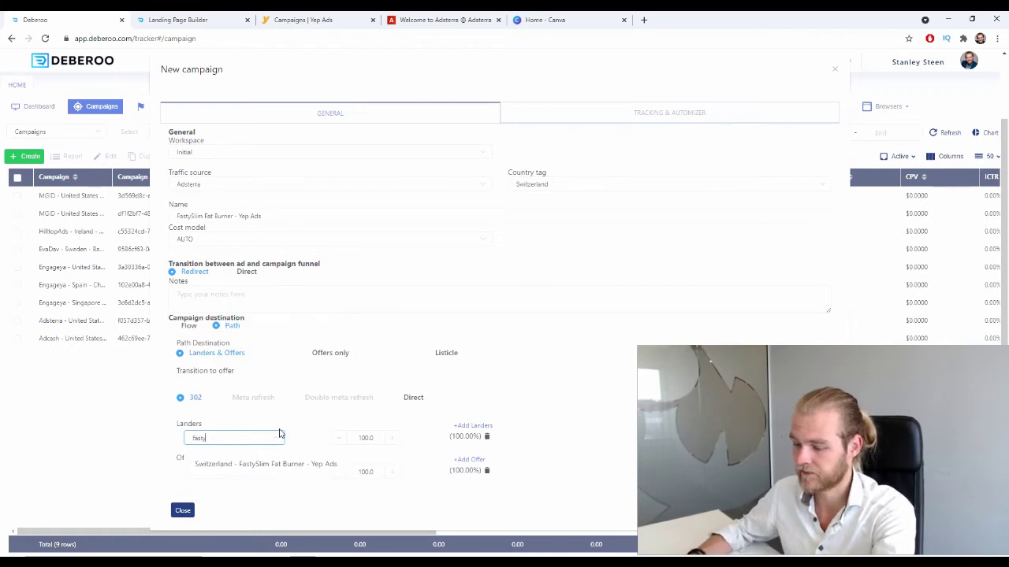
pyautogui.click(211, 463)
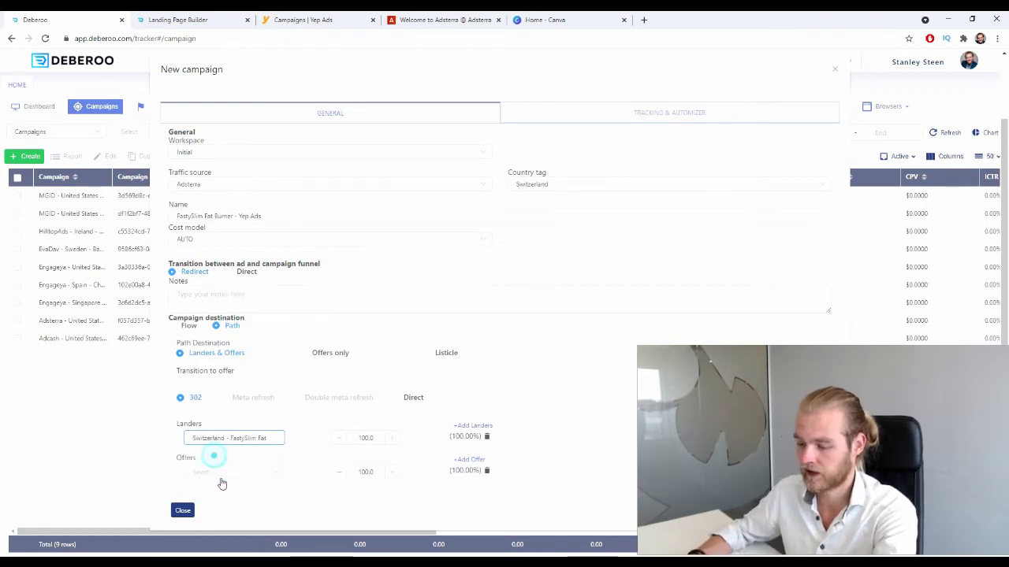
# - Assign the offer Yepads - Switzerland - FastySlim Fat Burner to the path's offer entry
pyautogui.click(229, 471)
pyautogui.write('fasty')
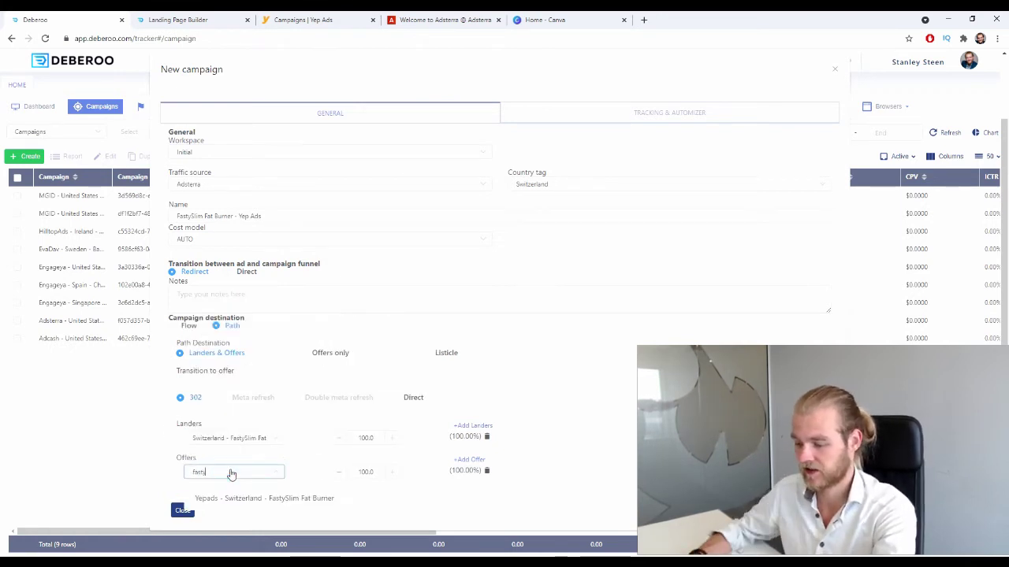
pyautogui.click(333, 497)
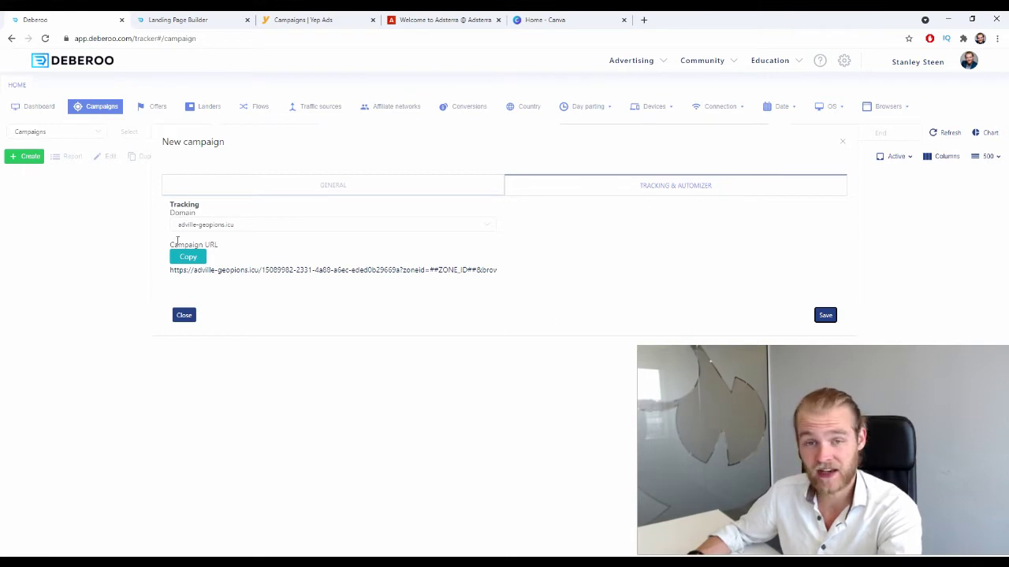
# - Copy the new campaign's tracking URL
pyautogui.moveTo(178, 245); pyautogui.dragTo(239, 259)
pyautogui.click(239, 257)
pyautogui.click(186, 256)
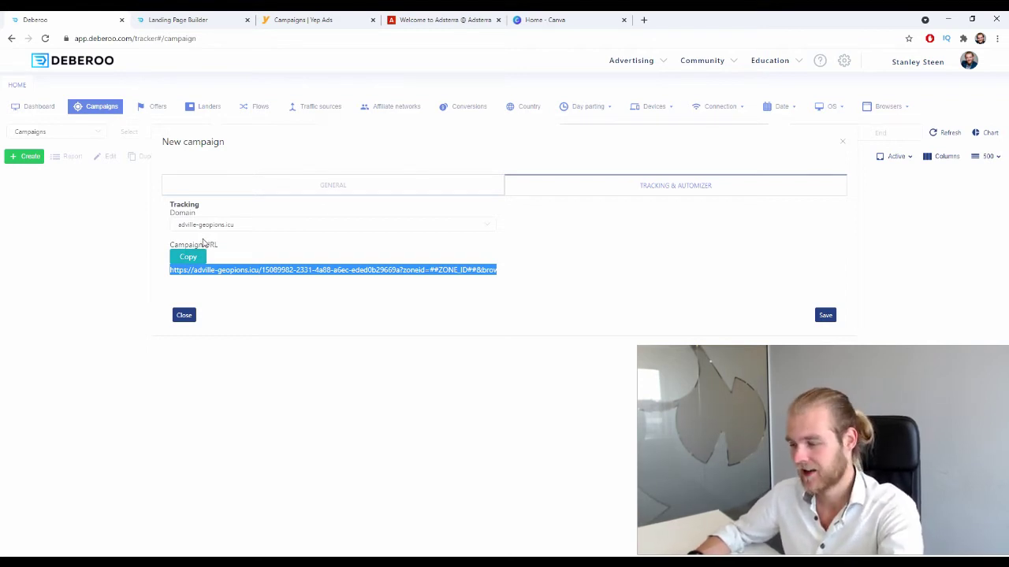
# - Switch to the Adsterra site and open the form for creating a new campaign
pyautogui.click(465, 16)
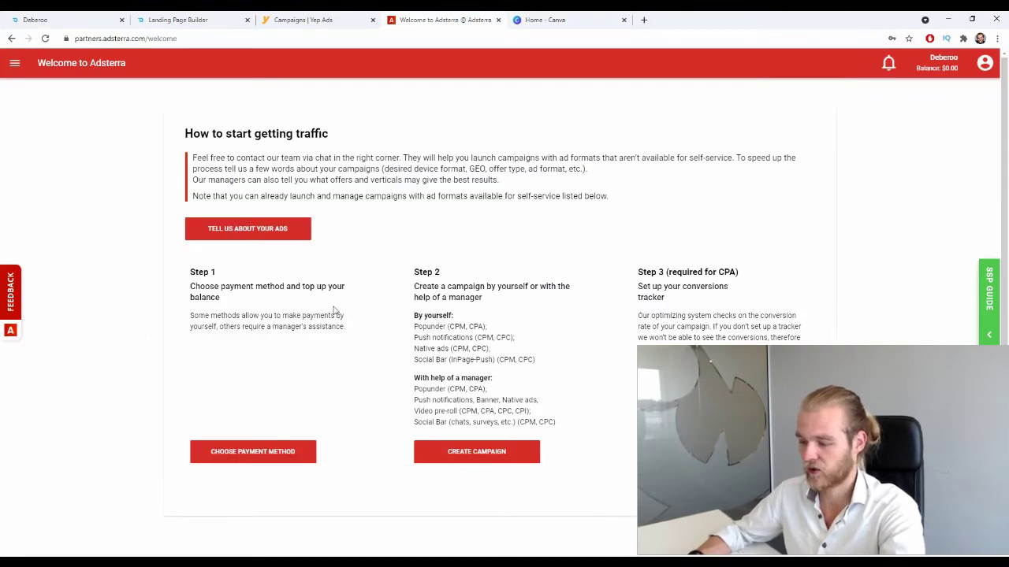
pyautogui.click(449, 455)
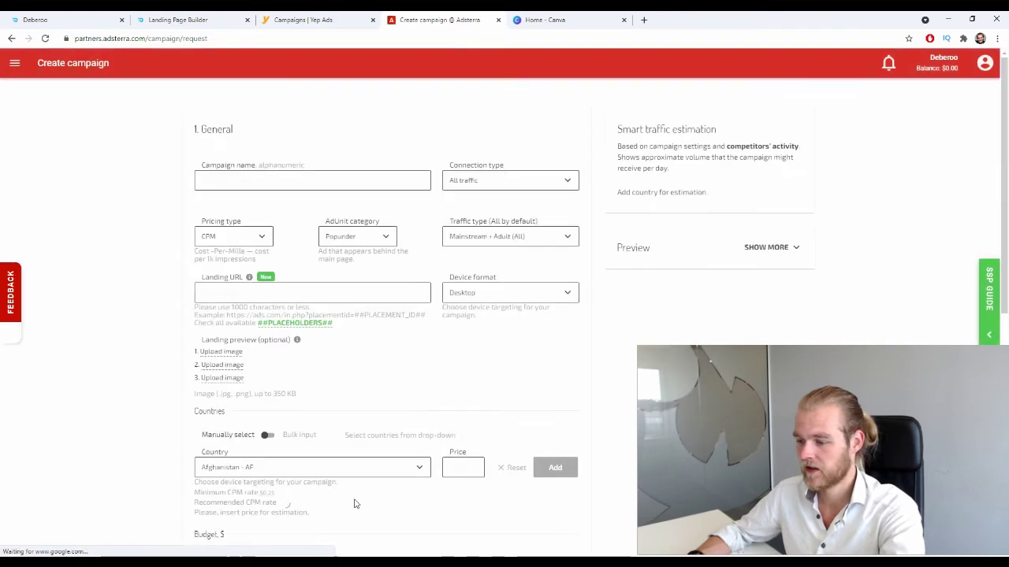
pyautogui.click(289, 177)
pyautogui.click(322, 135)
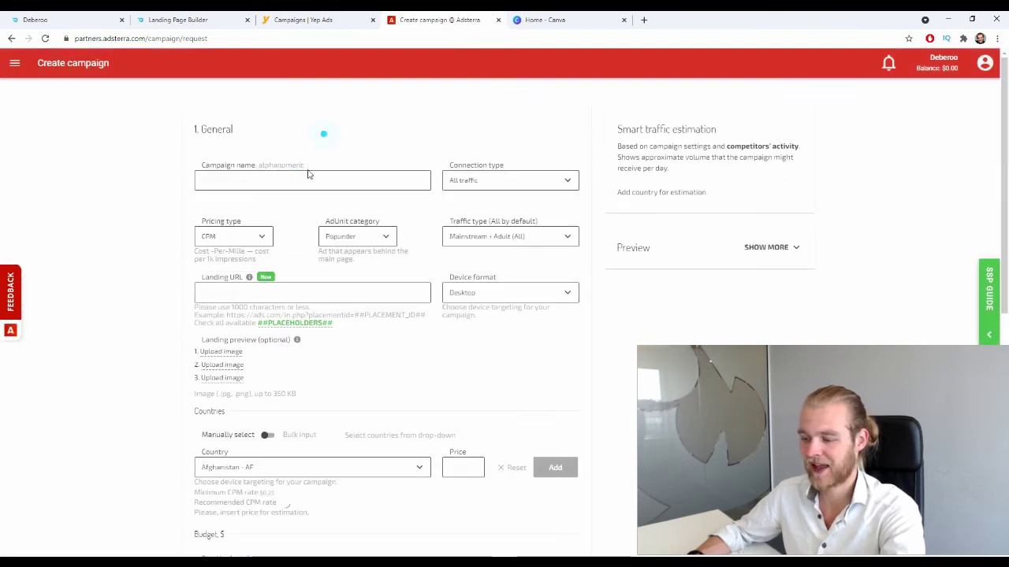
# - Name the new campaign Swiss - FastySlim Fat Burner - Yep Ads
pyautogui.write('Sw')
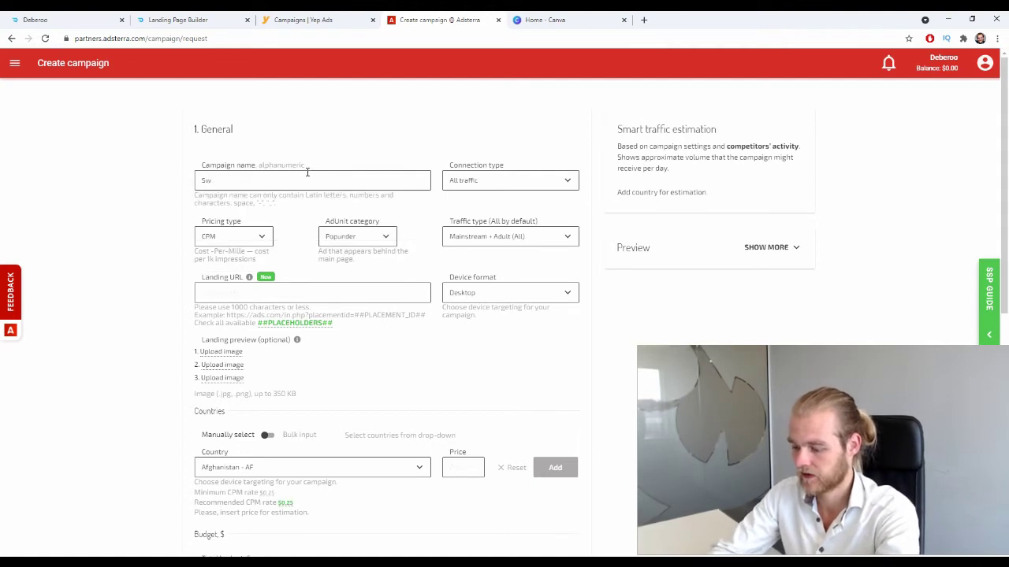
pyautogui.write('iss - FastySlim')
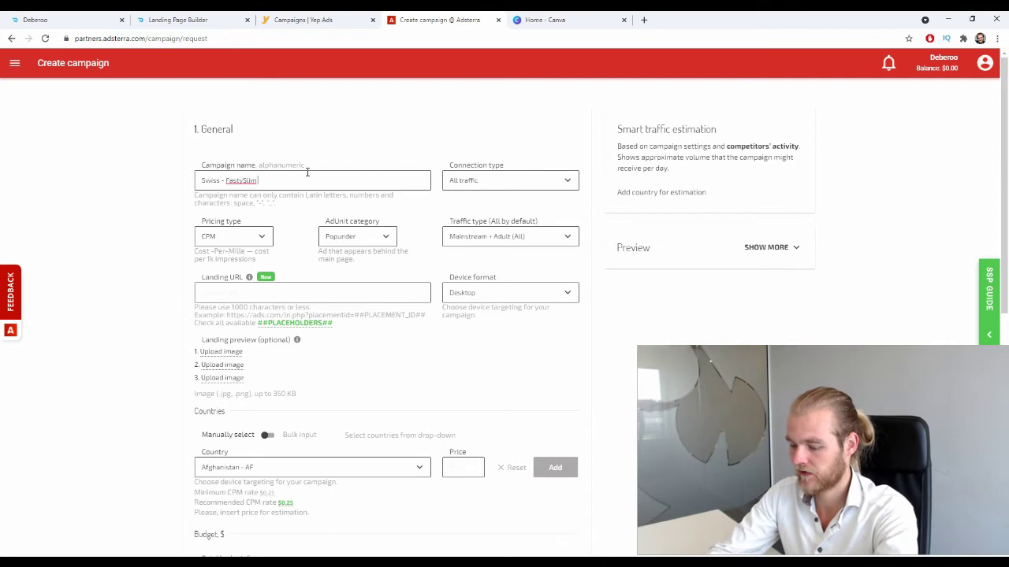
pyautogui.write(' Fat Burne')
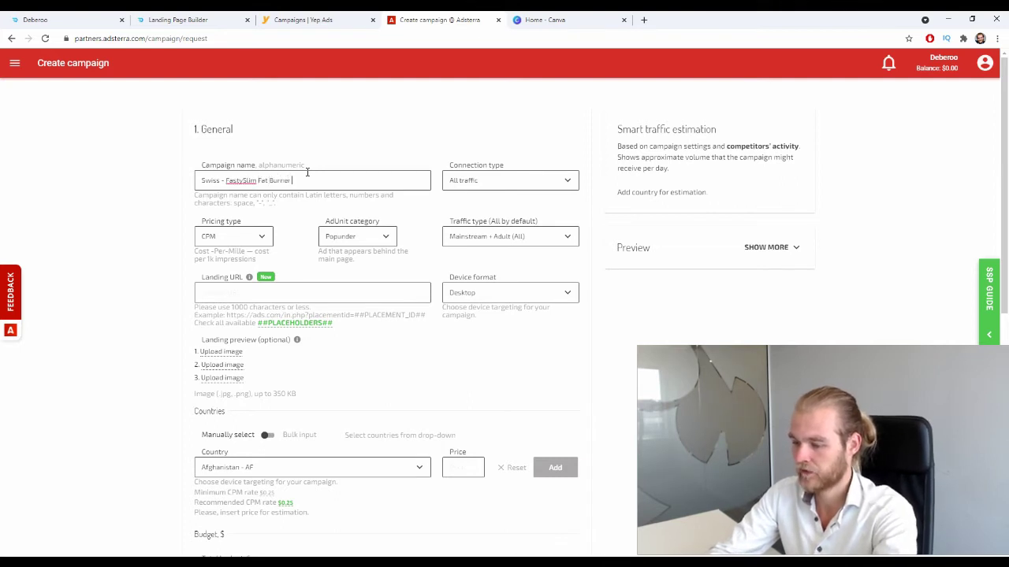
pyautogui.write('r - Yep Ads')
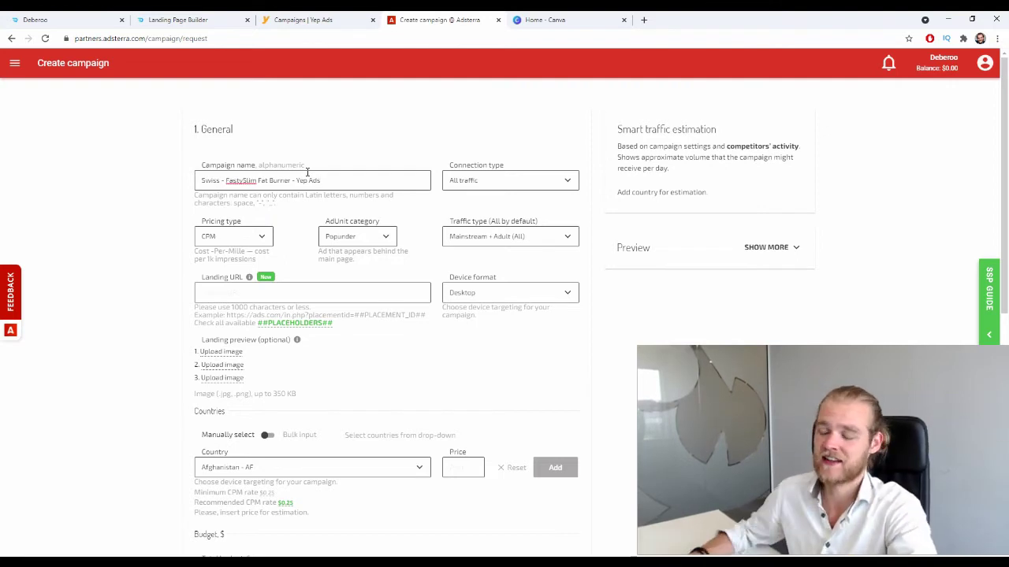
# - Search the web for "switzerland 2 letter country code" in a separate browser tab and close that tab
pyautogui.click(644, 20)
pyautogui.write('swi')
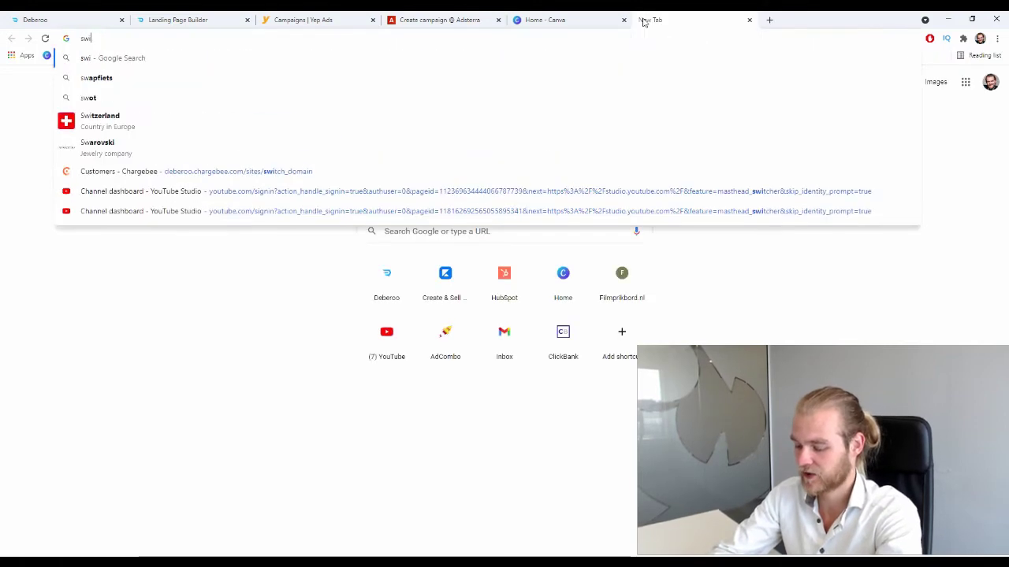
pyautogui.write('tserland 2 le')
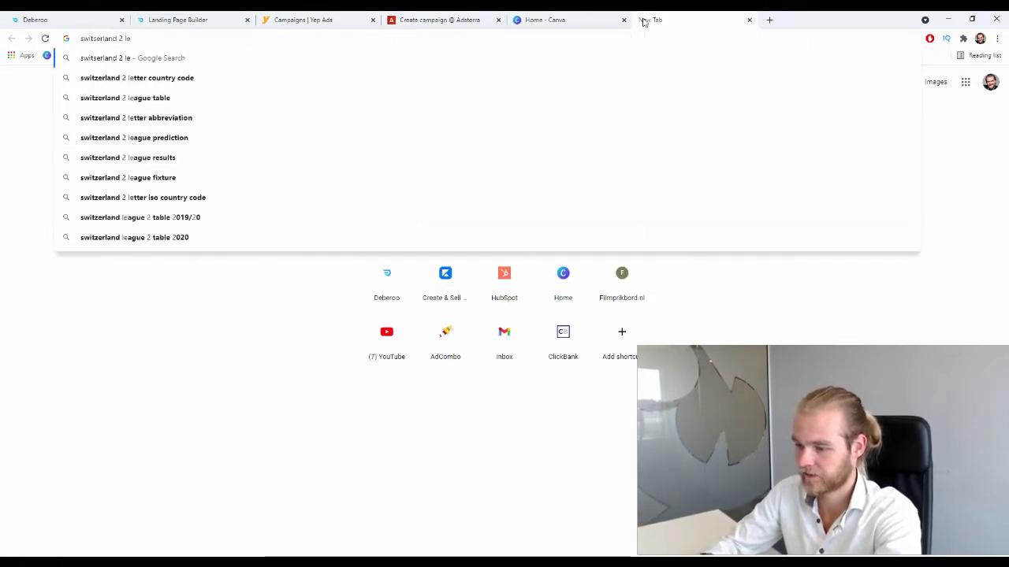
pyautogui.press('Down')
pyautogui.press('Return')
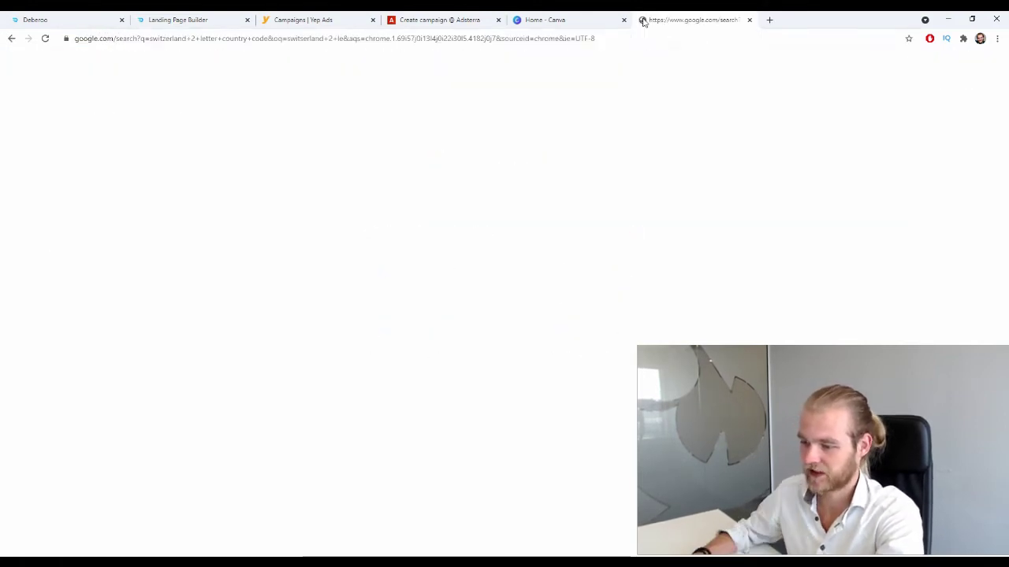
pyautogui.click(748, 20)
# - Replace the word Swiss at the start of the campaign name with CH
pyautogui.doubleClick(210, 180)
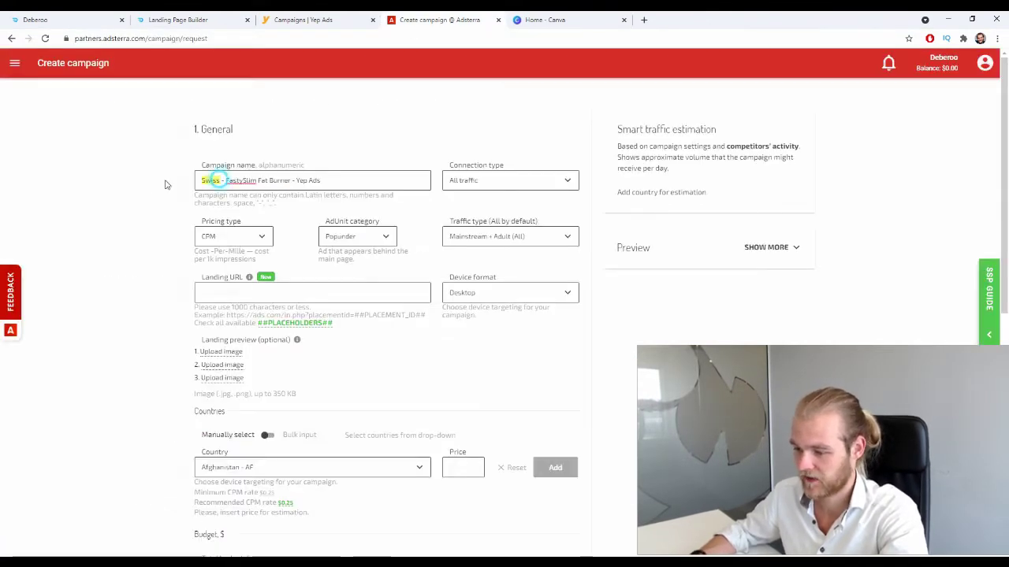
pyautogui.write('CH')
pyautogui.click(93, 238)
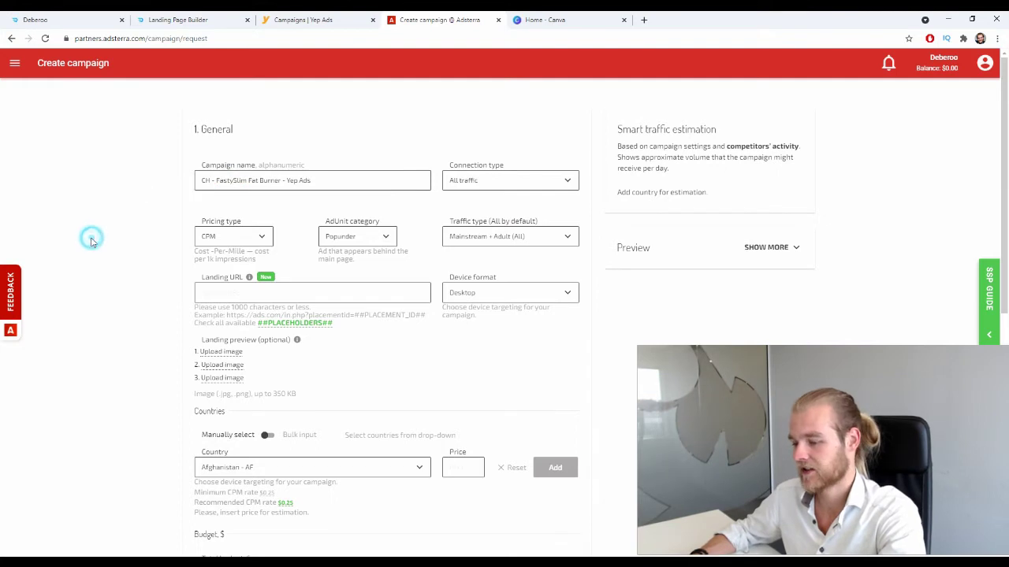
# - Keep the connection type on All traffic and the pricing type on CPM
pyautogui.click(481, 181)
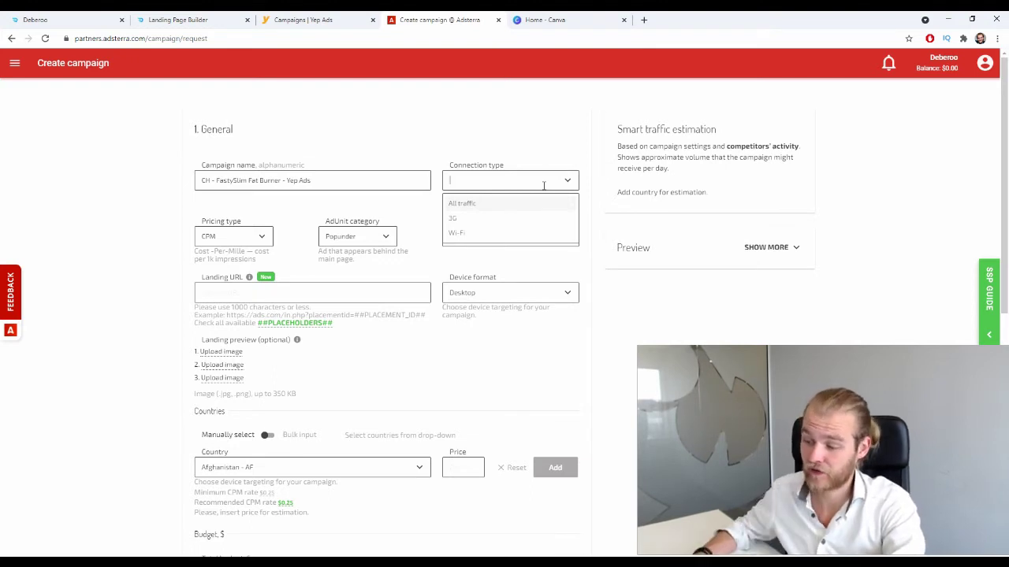
pyautogui.click(462, 207)
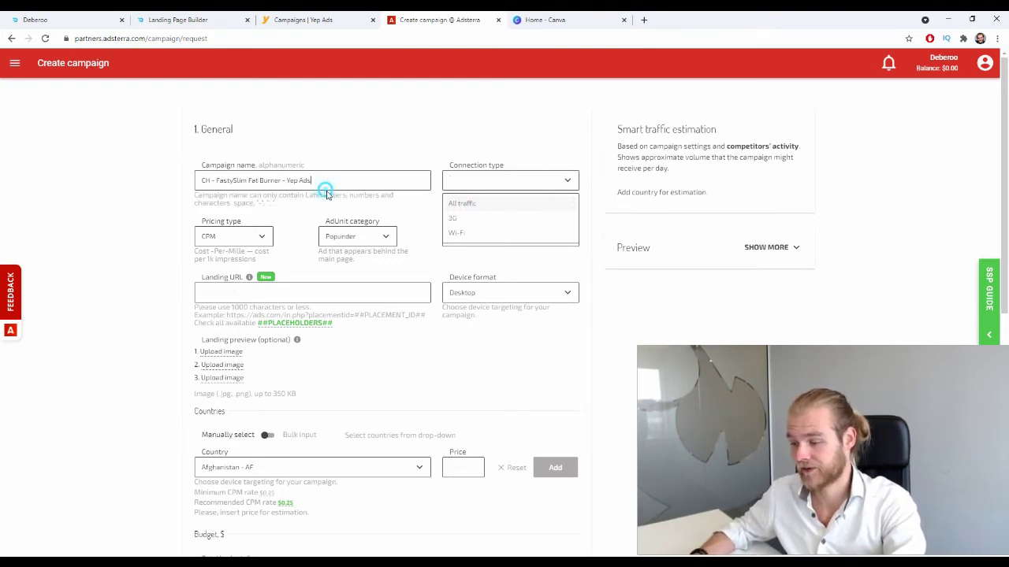
pyautogui.scroll(-1, 394, 97)
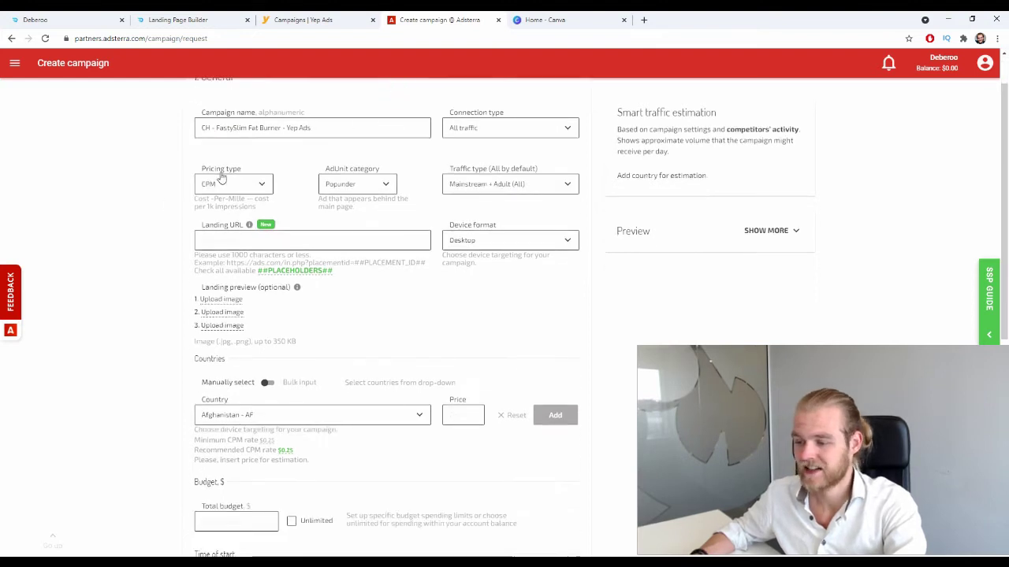
pyautogui.click(247, 190)
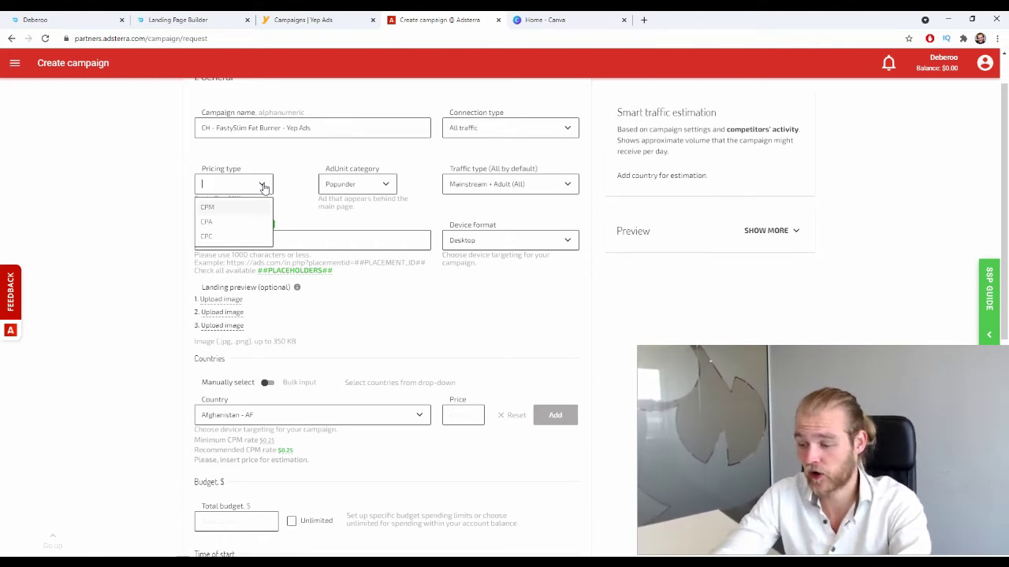
pyautogui.click(225, 205)
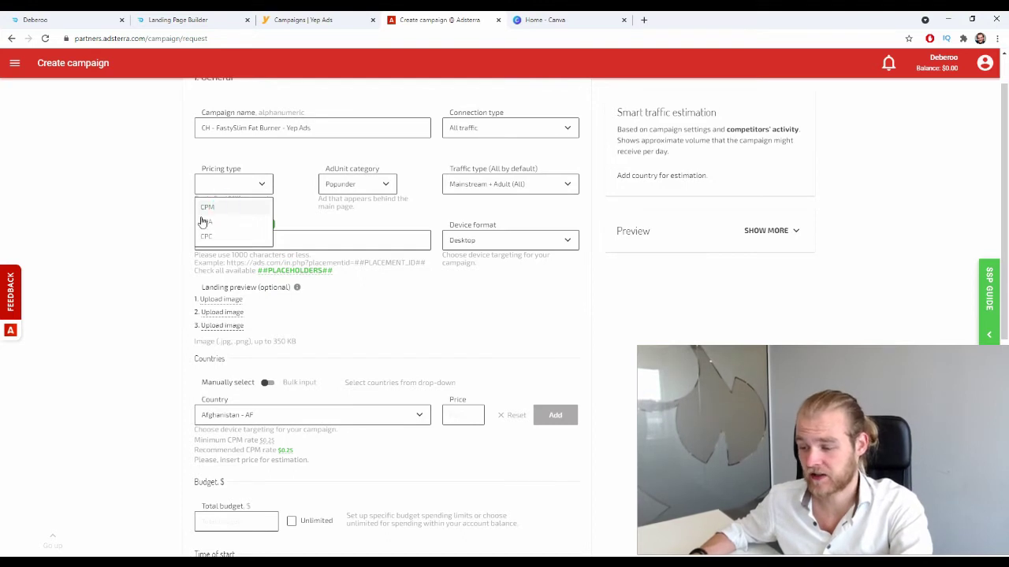
pyautogui.click(112, 214)
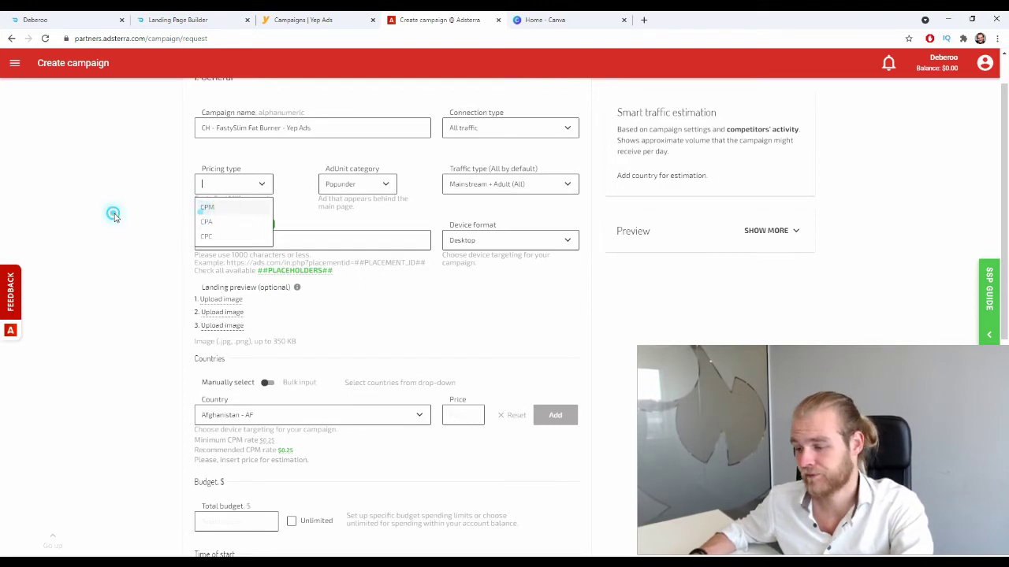
# - Set the AdUnit category to Native banner and the traffic type to Mainstream
pyautogui.click(358, 189)
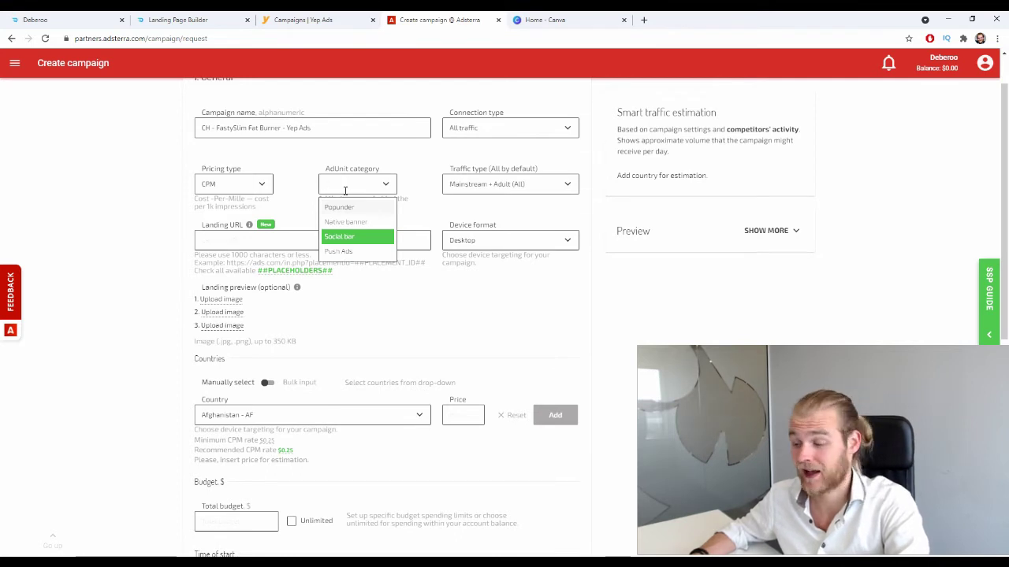
pyautogui.click(367, 223)
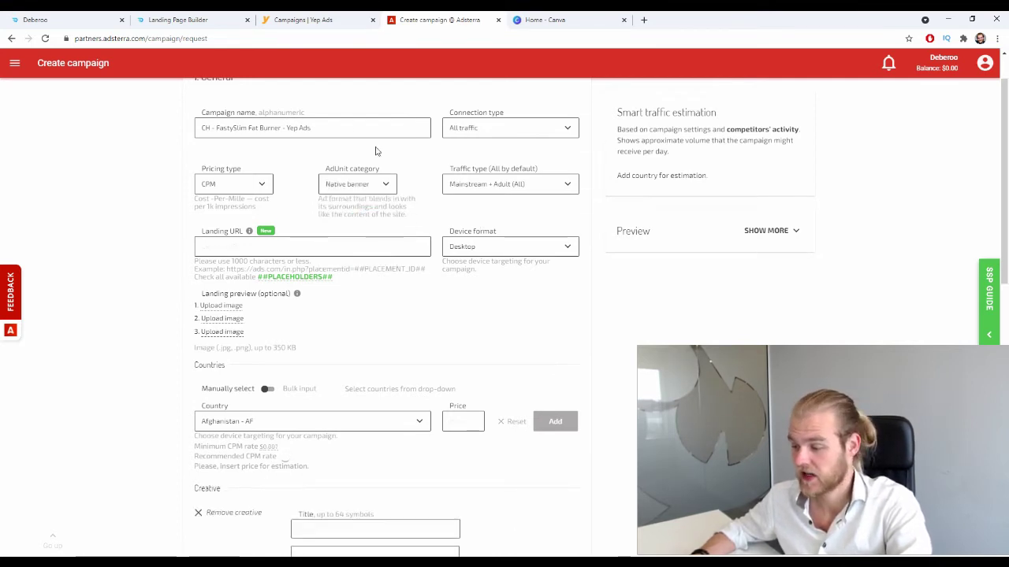
pyautogui.click(470, 184)
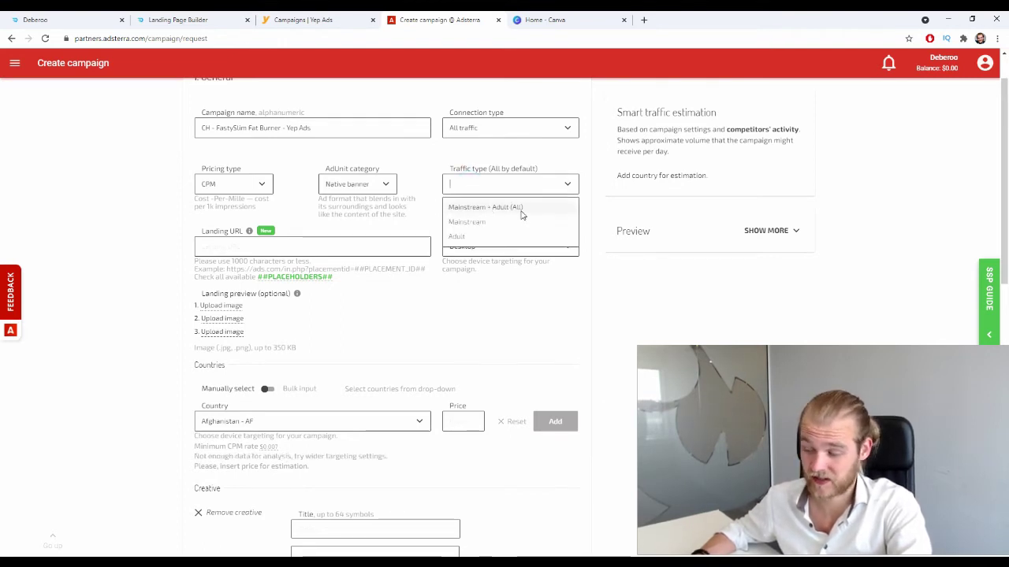
pyautogui.click(475, 222)
# - Paste the copied tracking URL as the campaign's landing URL and choose Desktop as the device format
pyautogui.scroll(-2, 64, 193)
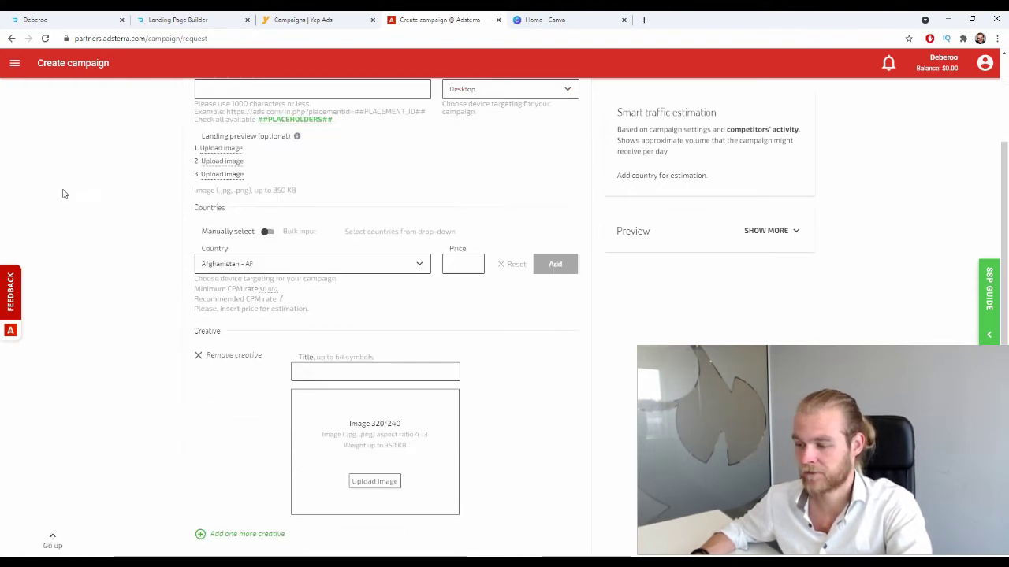
pyautogui.scroll(2, 63, 194)
pyautogui.click(225, 245)
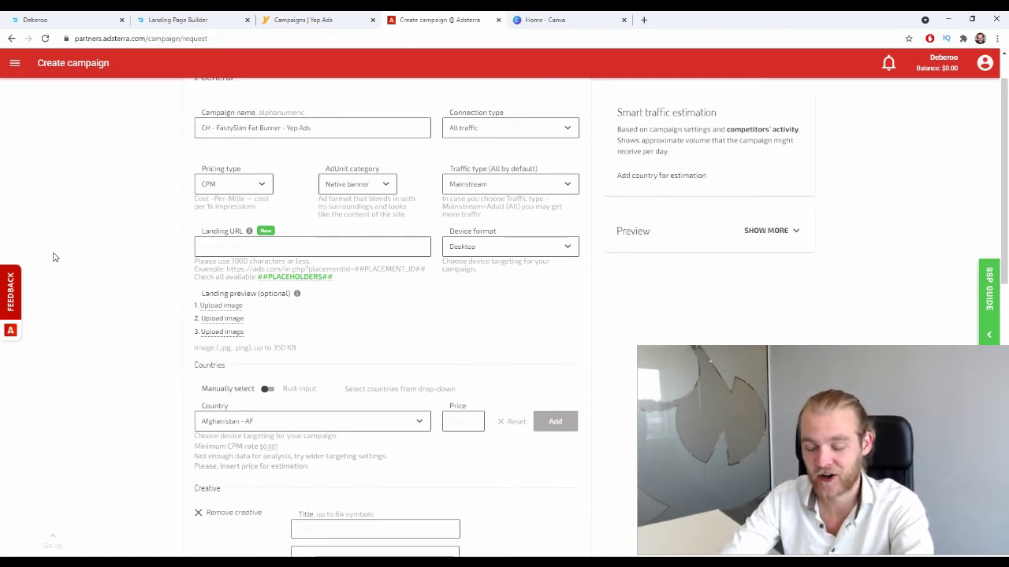
pyautogui.hotkey('ctrl', 'v')
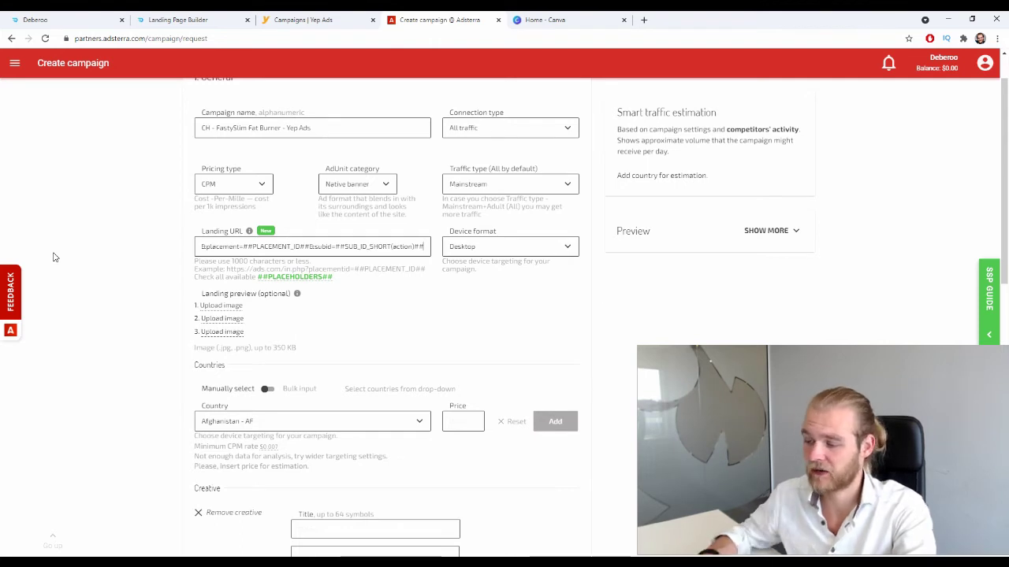
pyautogui.click(549, 260)
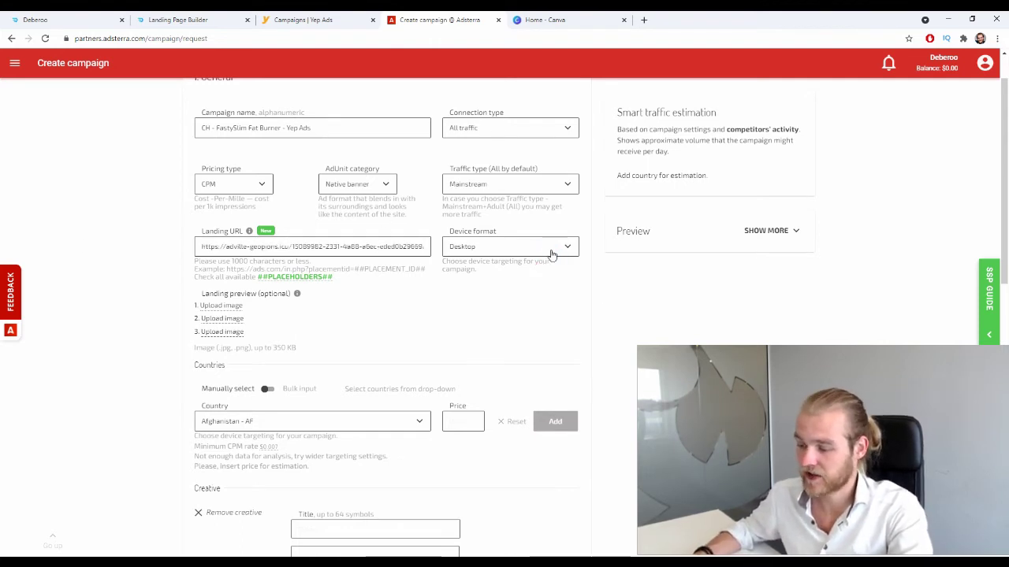
pyautogui.click(551, 251)
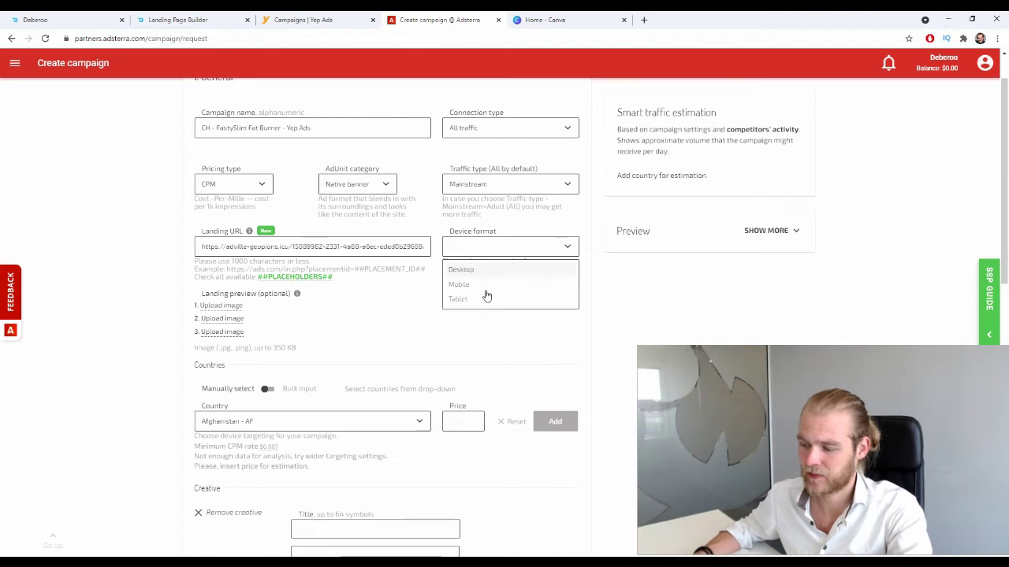
pyautogui.click(495, 269)
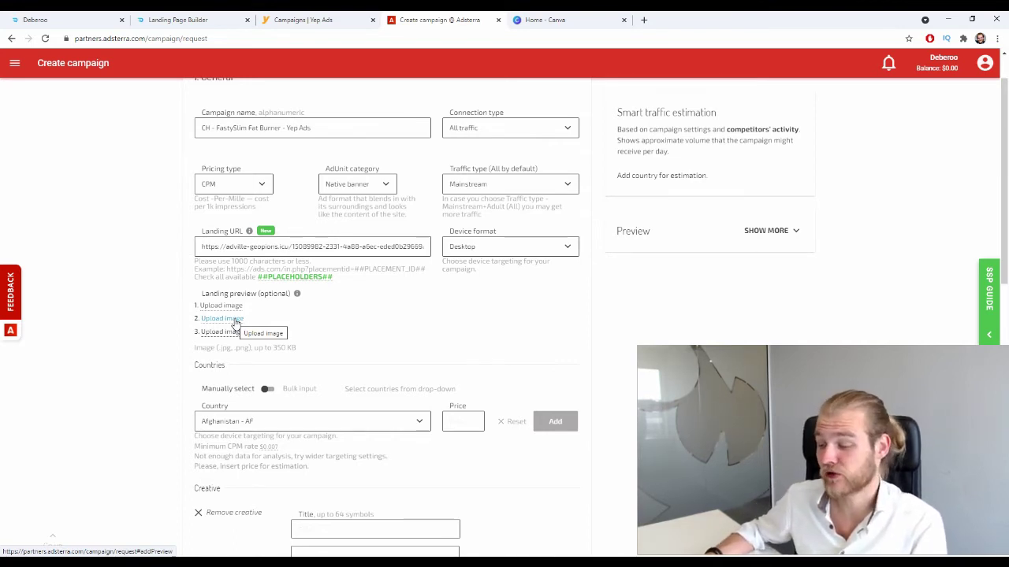
# - Add Switzerland - CH to the targeted countries with a CPM price of 0.025
pyautogui.scroll(-1, 244, 319)
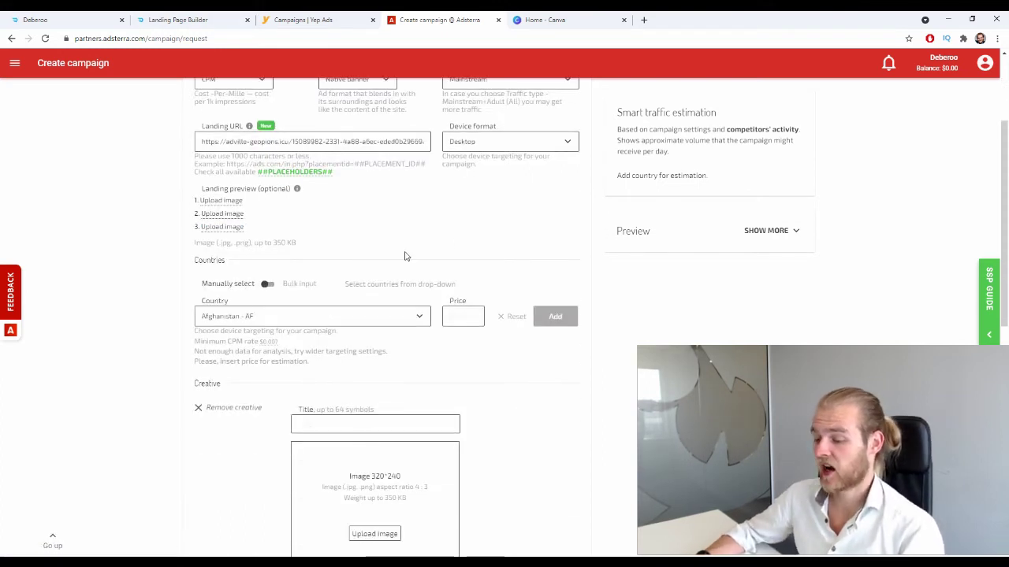
pyautogui.scroll(-1, 418, 288)
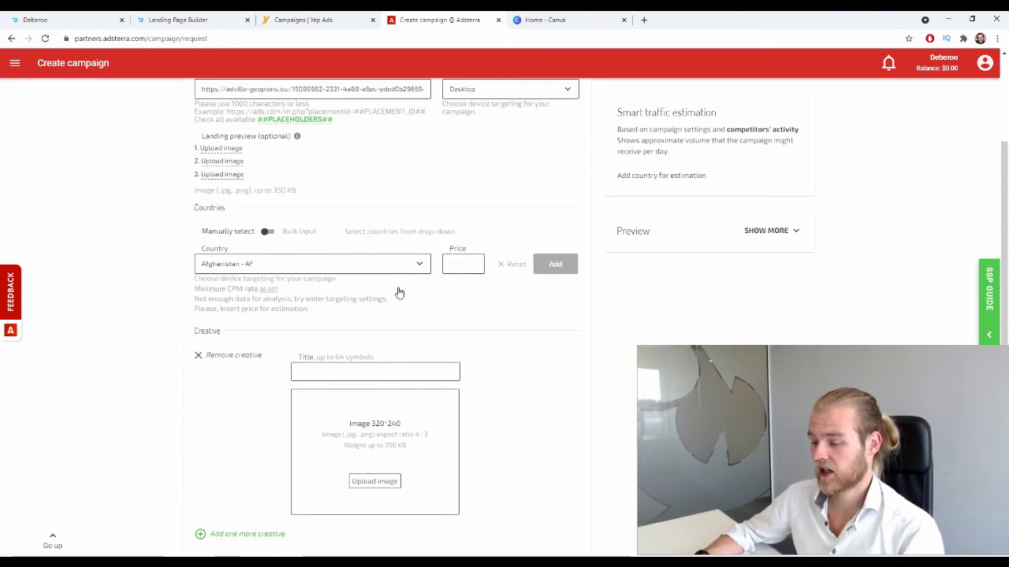
pyautogui.click(300, 266)
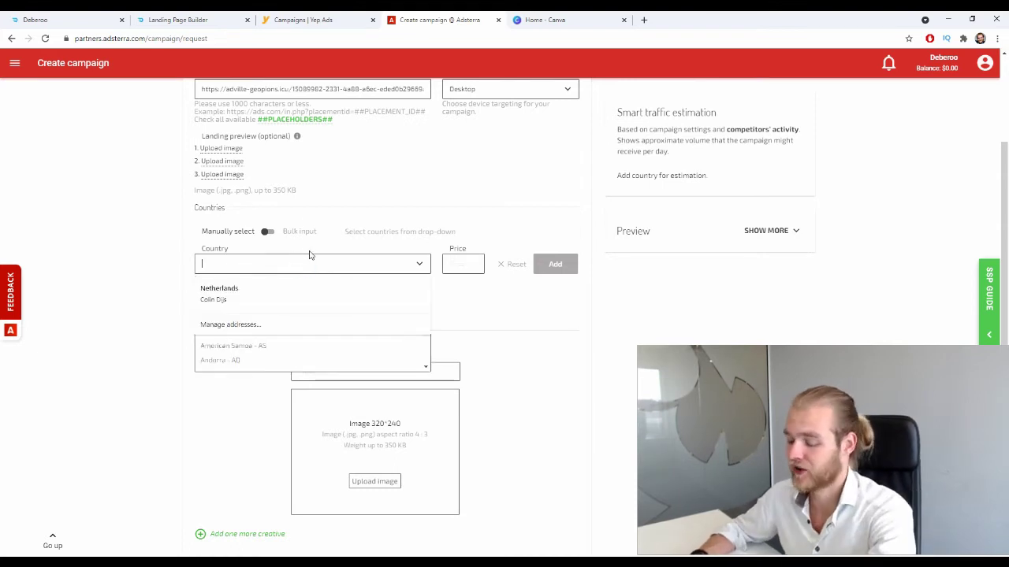
pyautogui.write('sw')
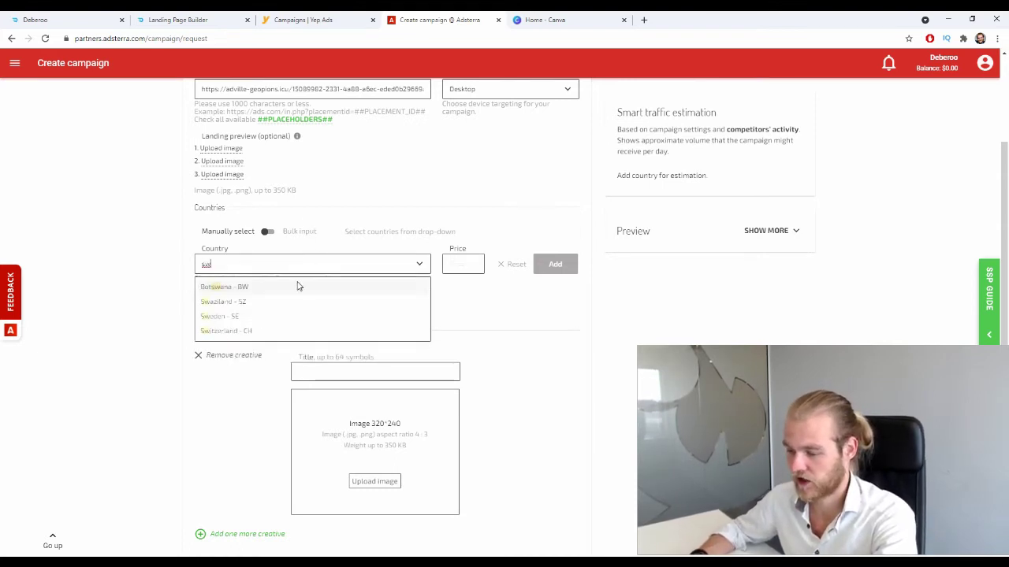
pyautogui.click(239, 332)
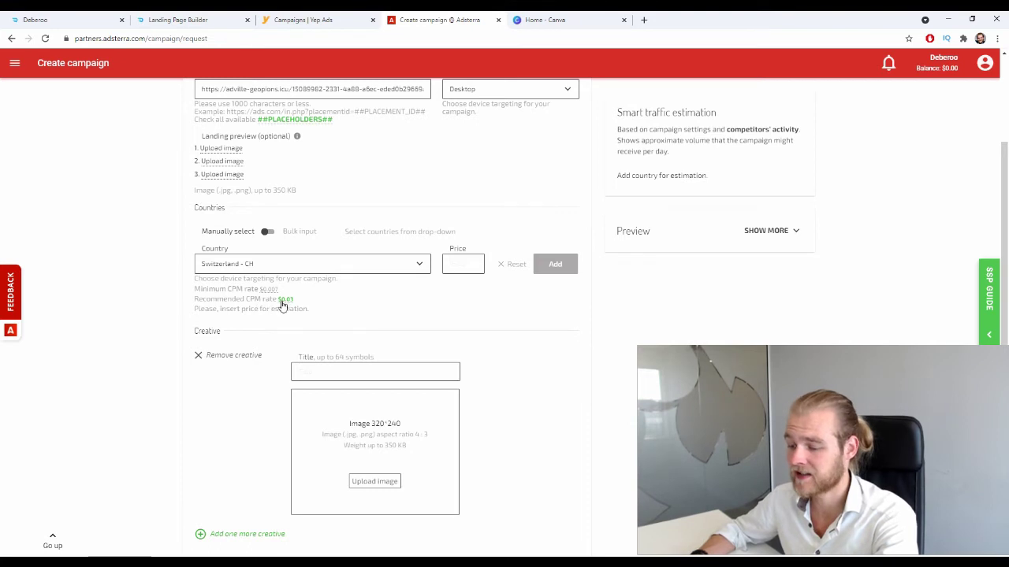
pyautogui.click(286, 300)
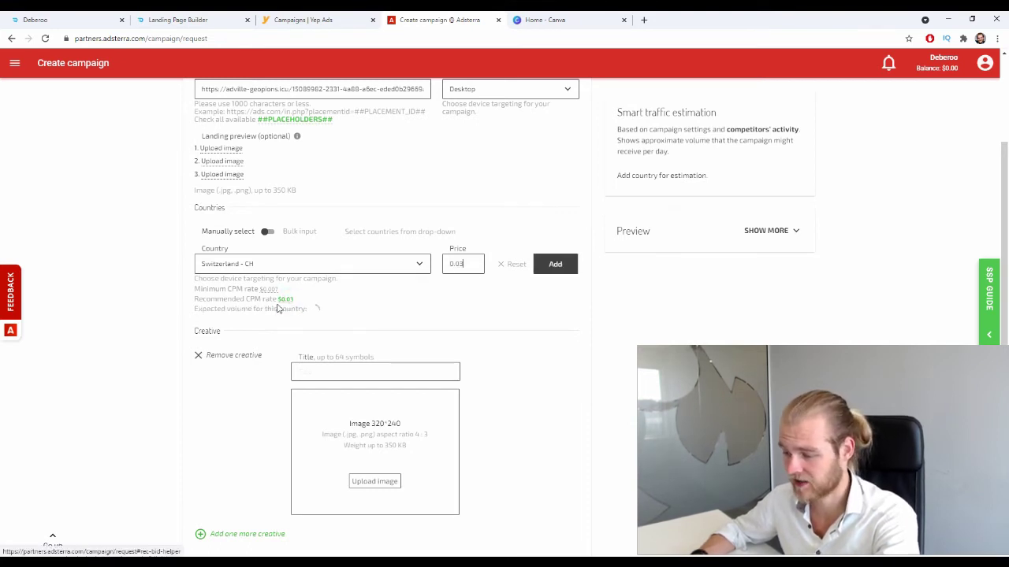
pyautogui.press('BackSpace')
pyautogui.write('25')
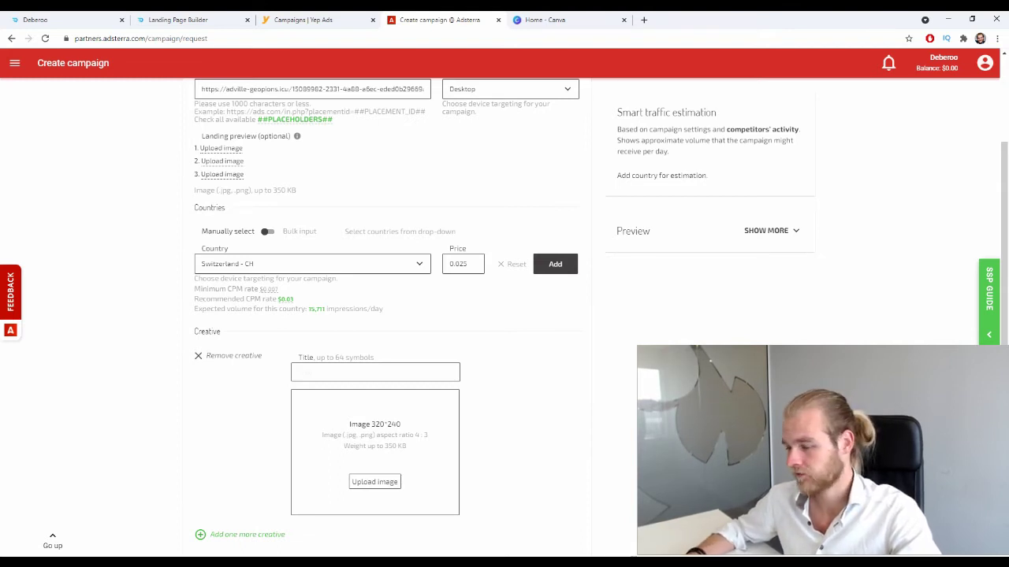
pyautogui.click(562, 264)
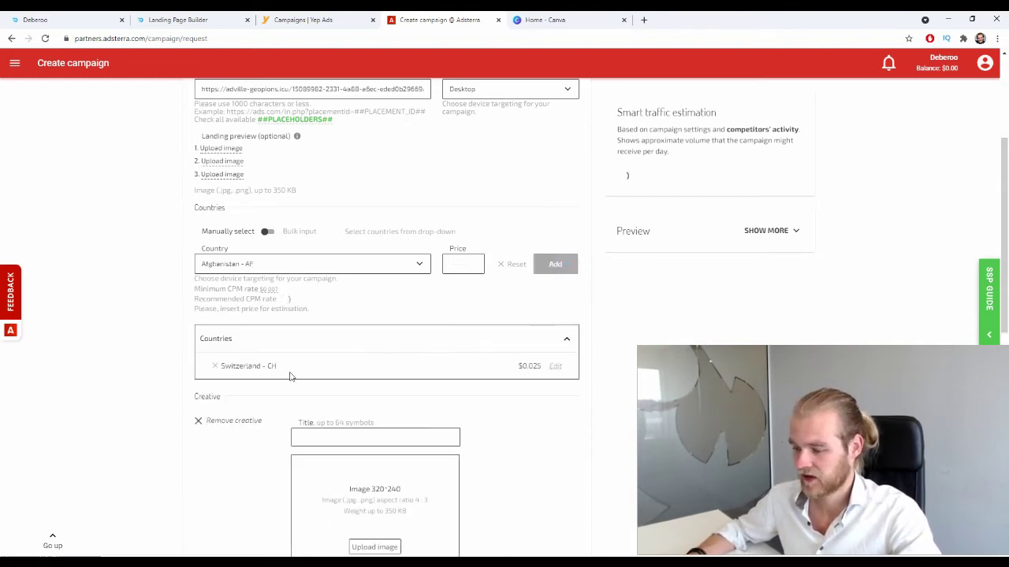
# - Enter "This Miracle Product Melts Fat Into Energy" as the title of the native banner creative
pyautogui.scroll(-3, 313, 367)
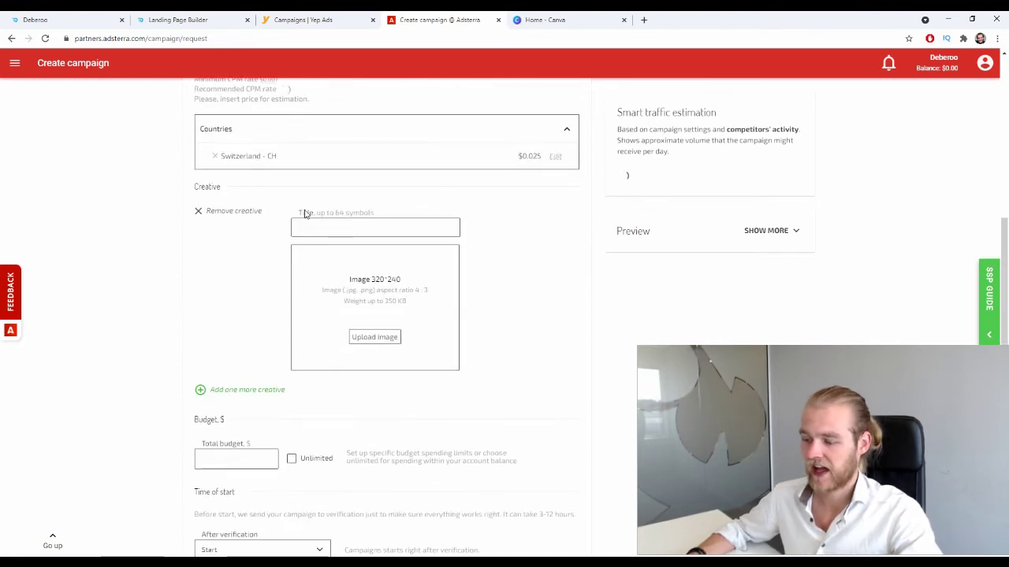
pyautogui.click(363, 230)
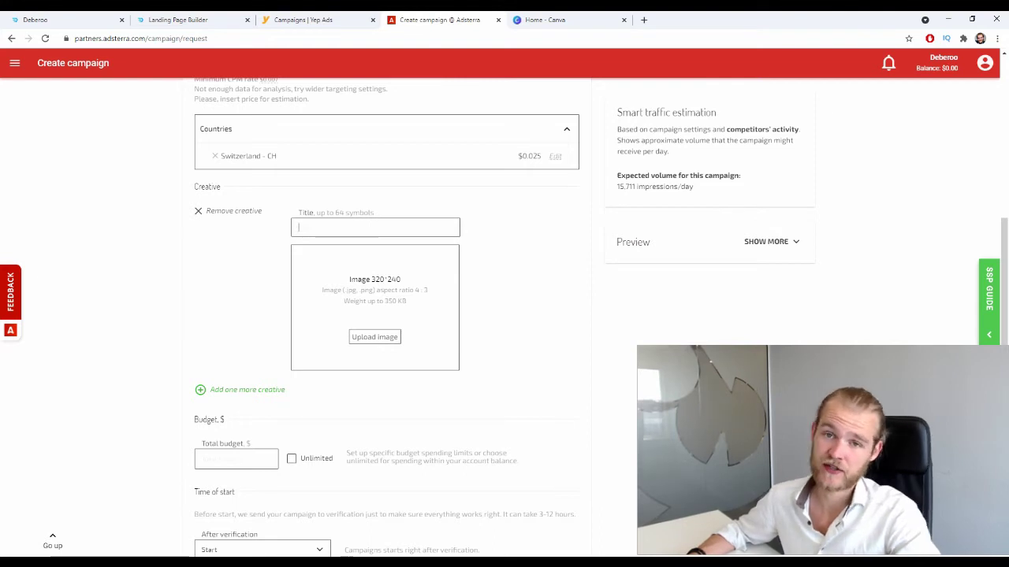
pyautogui.scroll(1, 384, 250)
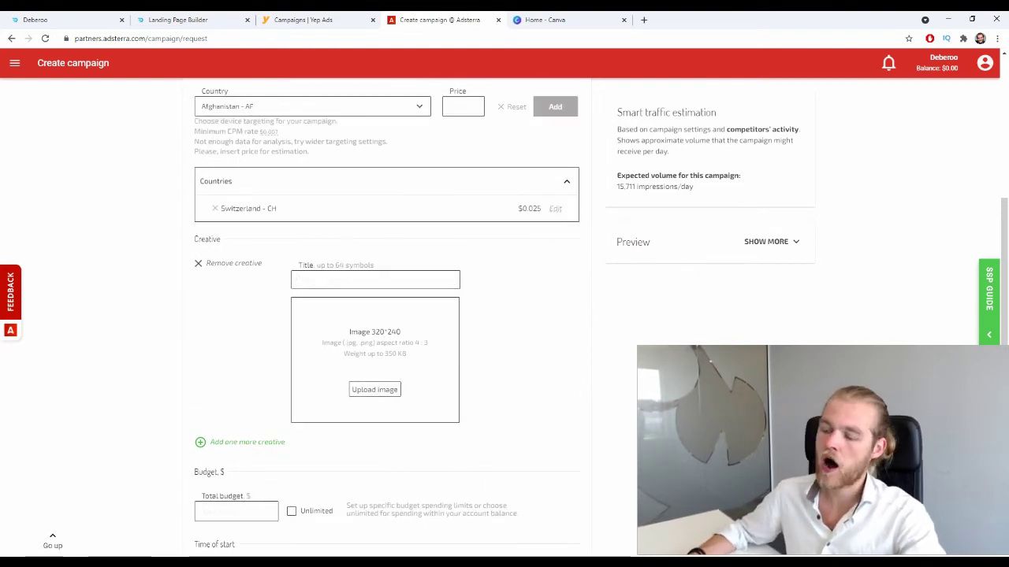
pyautogui.click(298, 280)
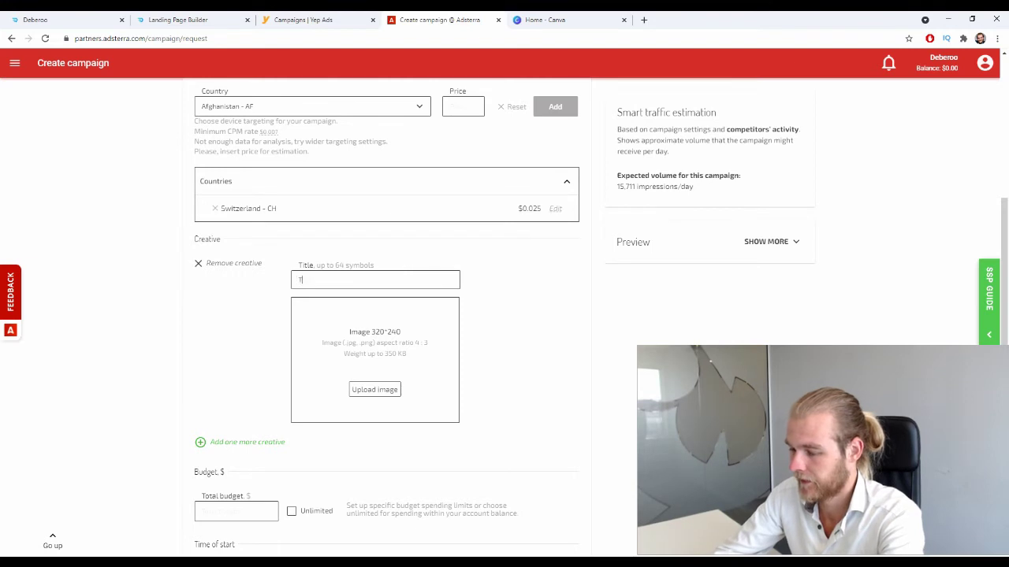
pyautogui.write('his Miracle')
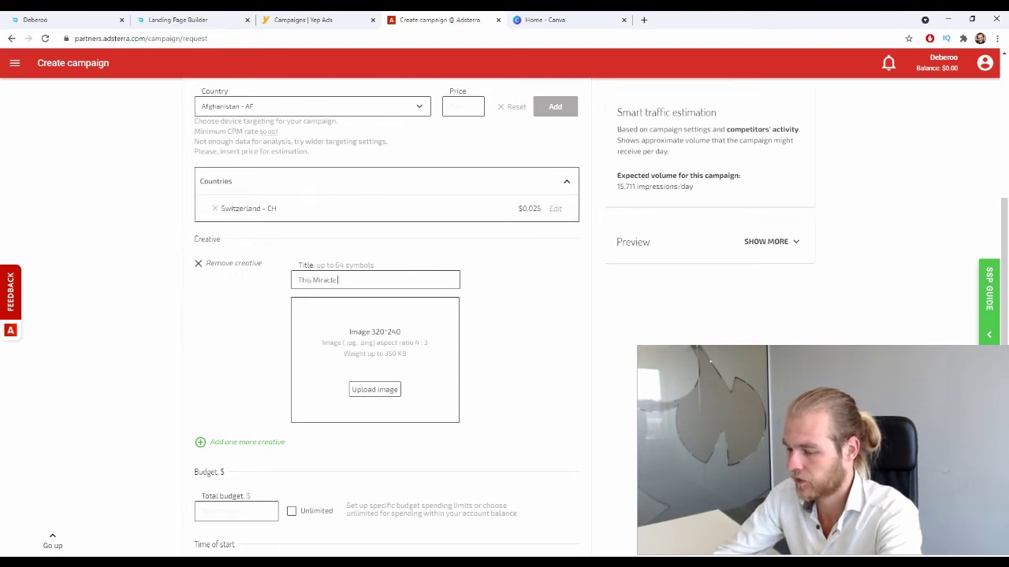
pyautogui.write(' Product Mel')
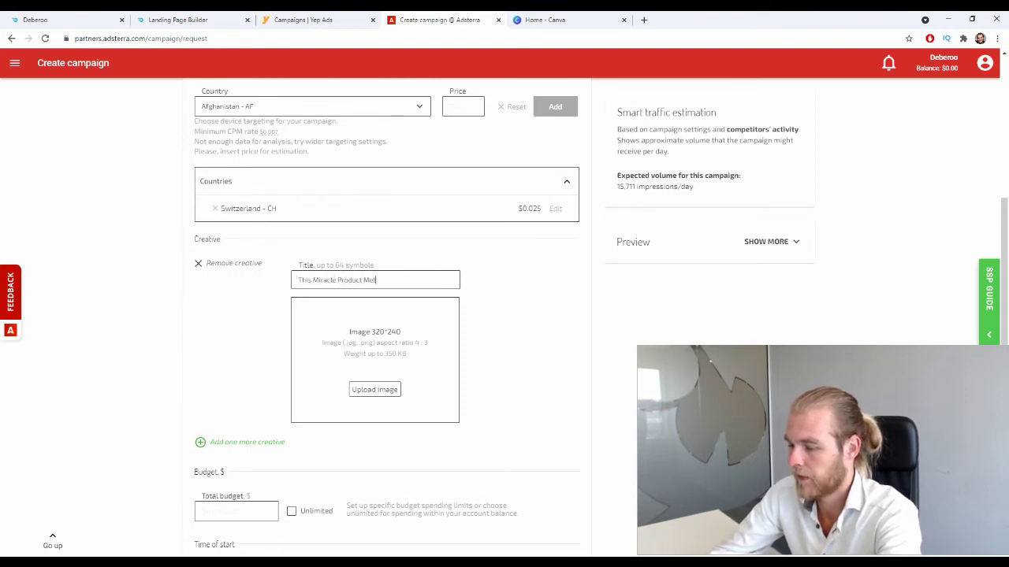
pyautogui.write('ts Fat ')
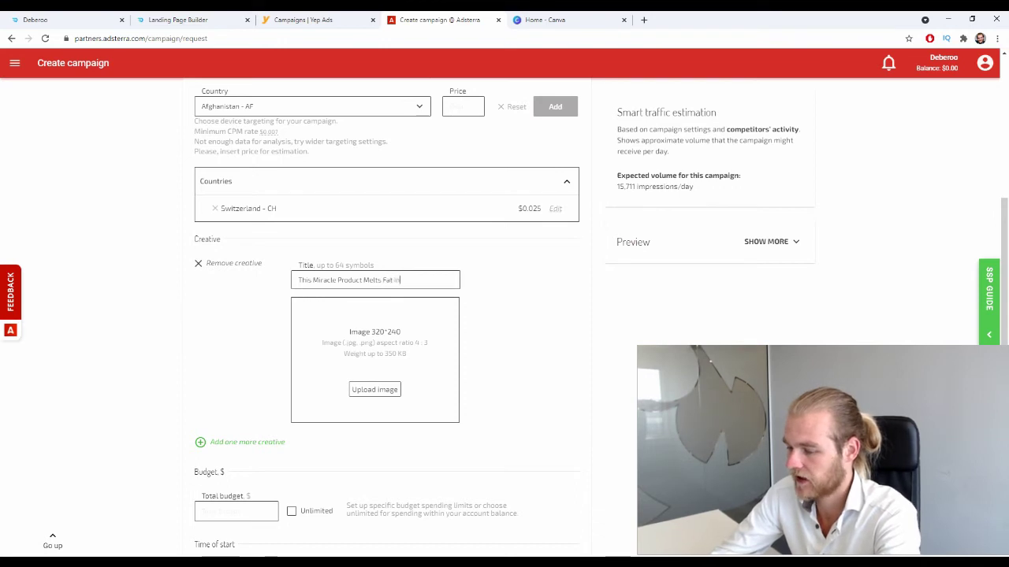
pyautogui.write('into Energy')
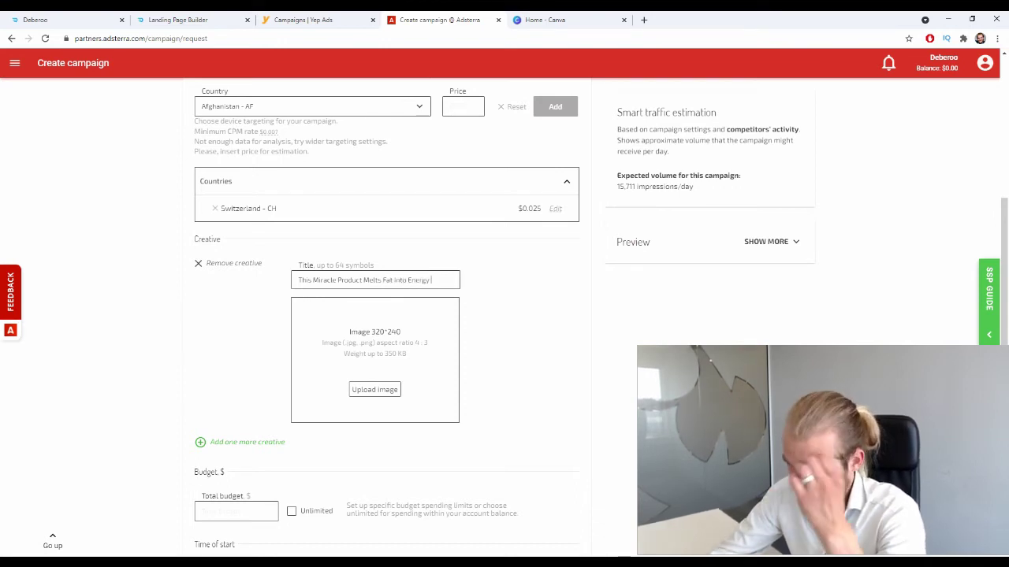
pyautogui.write(' that y')
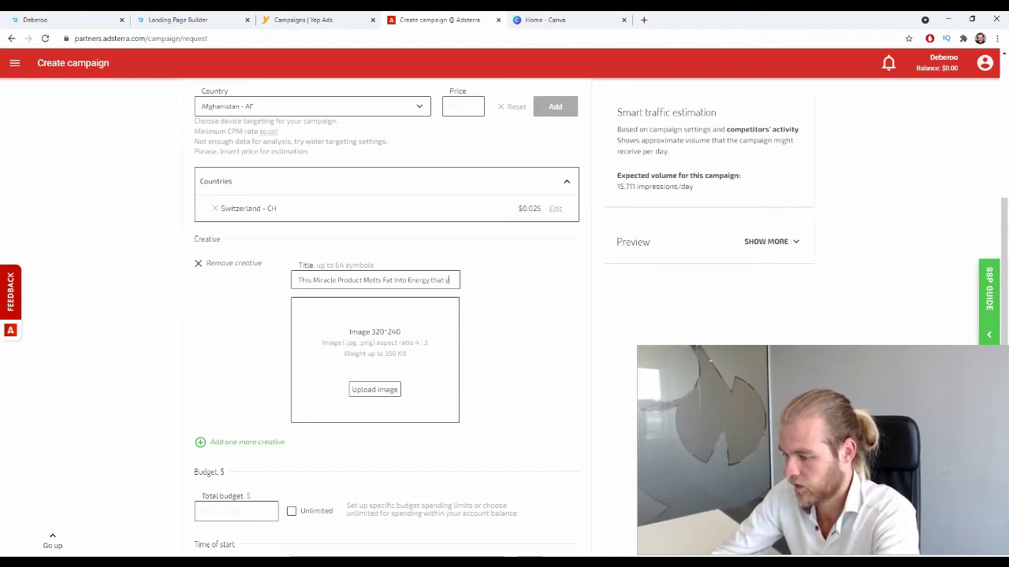
pyautogui.write("ou'll bui")
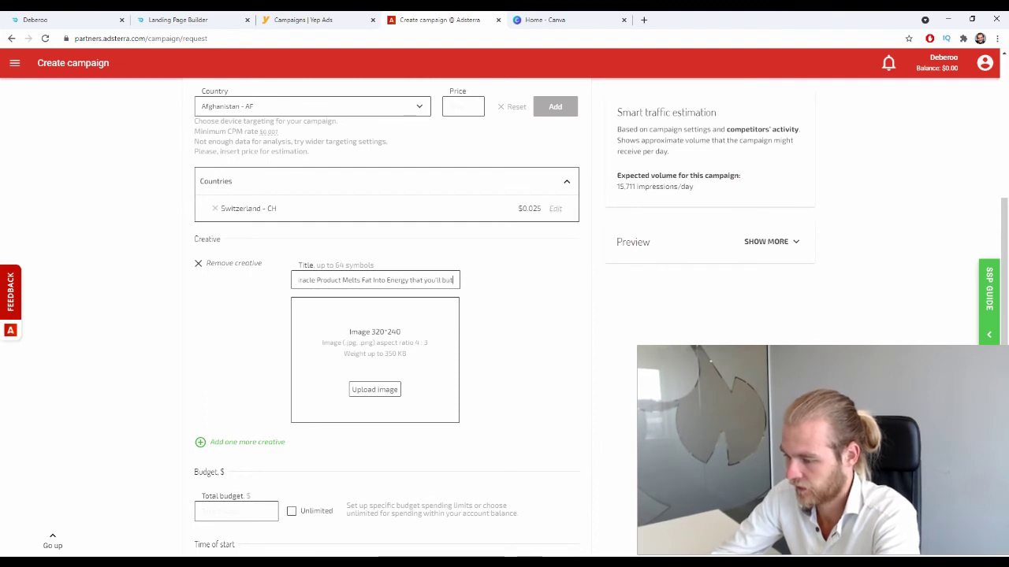
pyautogui.press('BackSpace')
pyautogui.write('rn with')
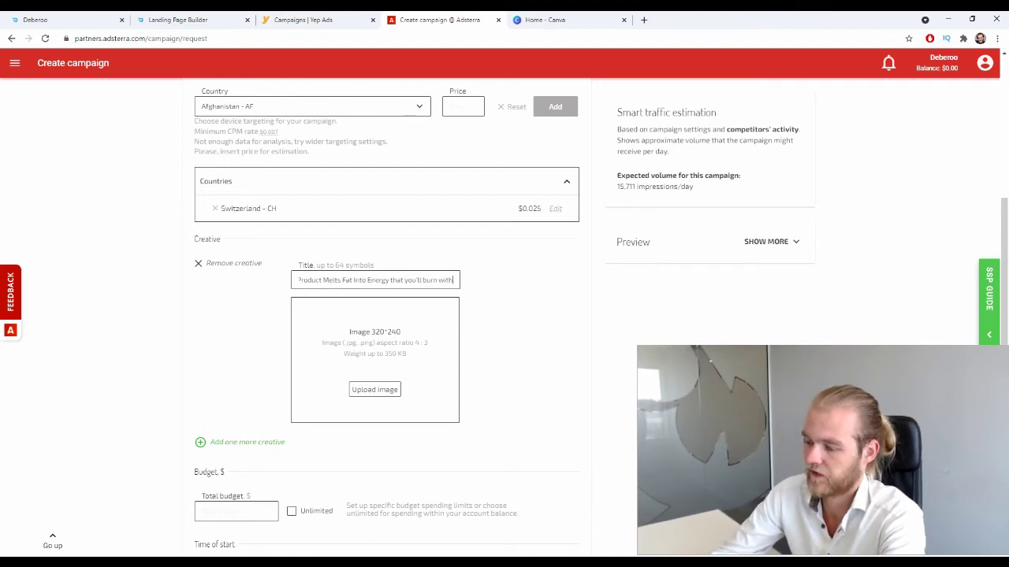
pyautogui.hotkey('ctrl', 'Left')
pyautogui.hotkey('ctrl', 'Left')
pyautogui.hotkey('ctrl', 'Left')
pyautogui.hotkey('ctrl', 'Left')
pyautogui.hotkey('ctrl', 'Left')
pyautogui.hotkey('ctrl', 'Left')
pyautogui.hotkey('ctrl', 'Left')
pyautogui.hotkey('ctrl', 'Left')
pyautogui.hotkey('ctrl', 'Left')
pyautogui.hotkey('ctrl', 'Left')
pyautogui.hotkey('ctrl', 'Left')
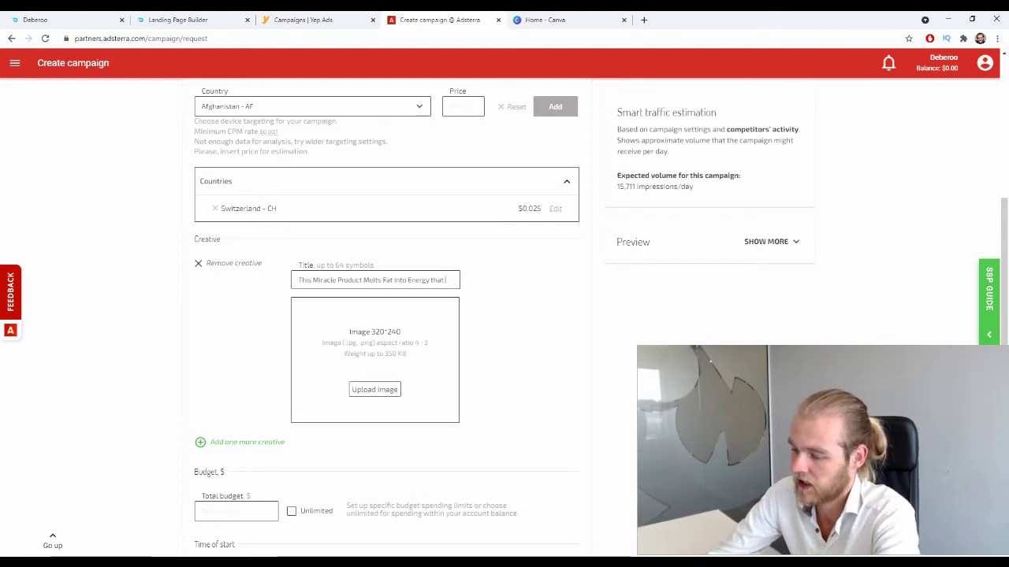
pyautogui.press('BackSpace')
pyautogui.press('BackSpace')
pyautogui.press('BackSpace')
pyautogui.press('BackSpace')
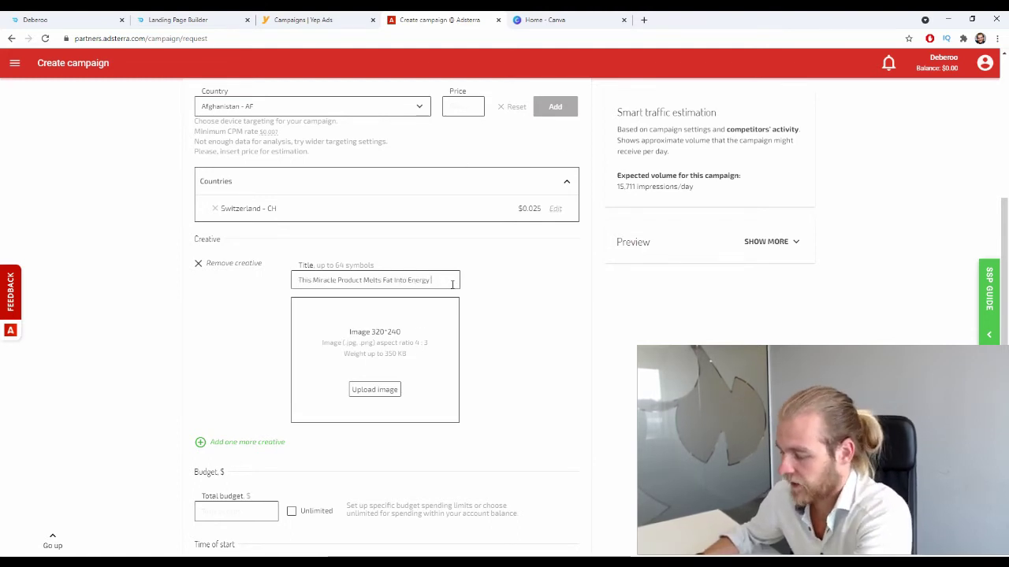
pyautogui.press('BackSpace')
# - End the creative title with an exclamation mark and put "[DR. STUNNED]" in front of it
pyautogui.write('!')
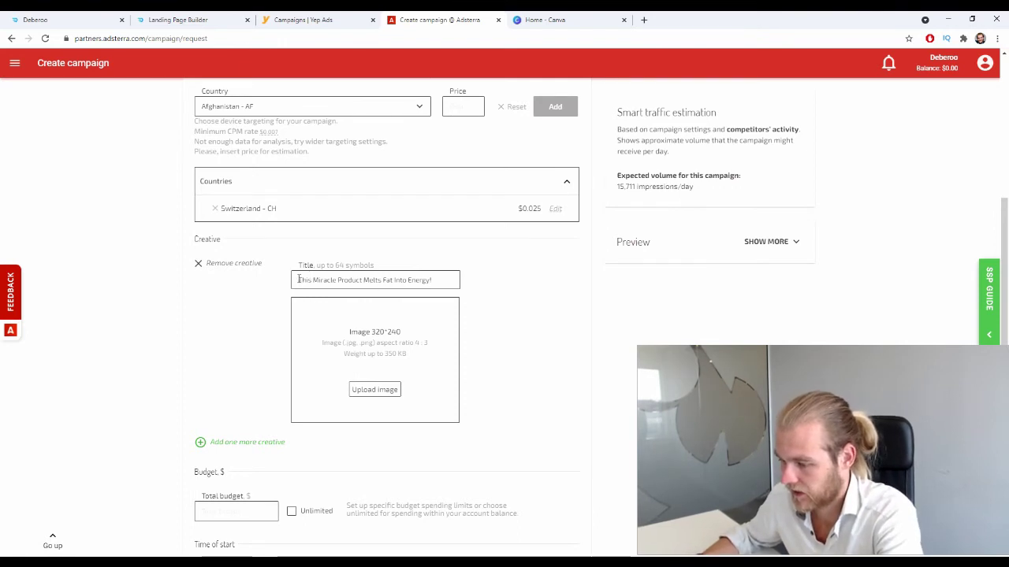
pyautogui.moveTo(298, 279); pyautogui.dragTo(303, 280)
pyautogui.write('[')
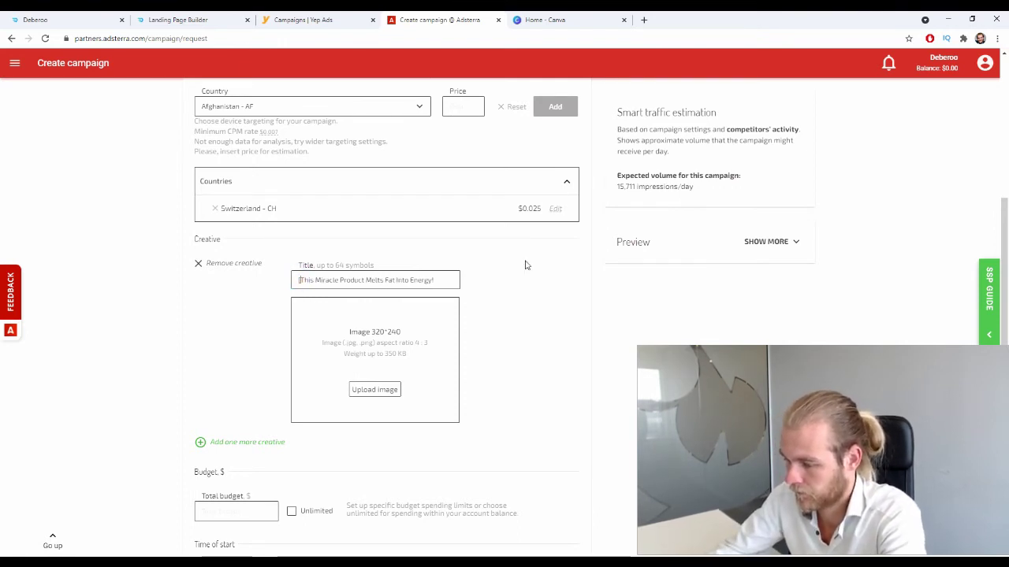
pyautogui.write('DR ')
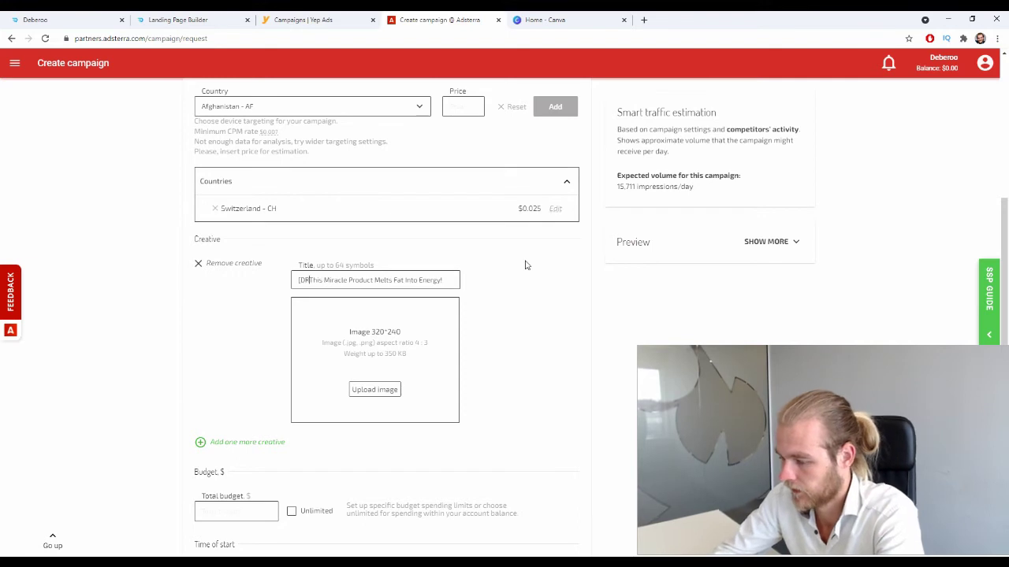
pyautogui.write(']')
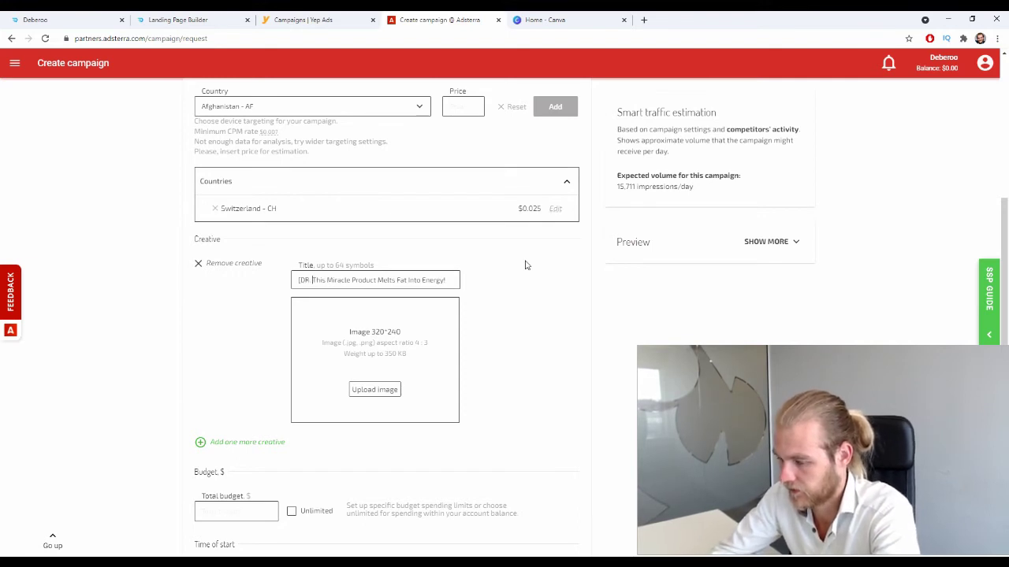
pyautogui.write('S')
pyautogui.write('TUNNED')
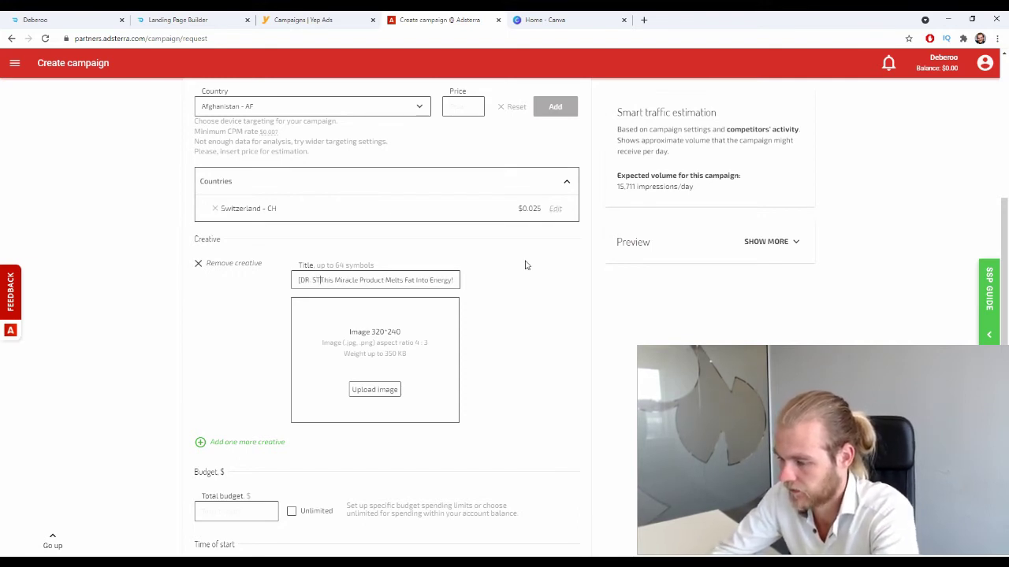
pyautogui.write(']')
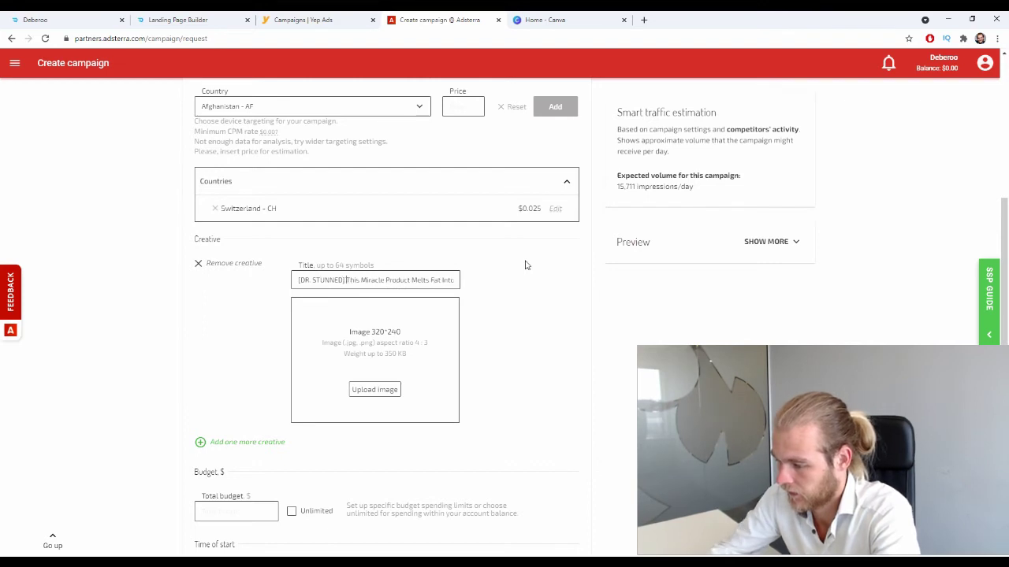
pyautogui.click(422, 275)
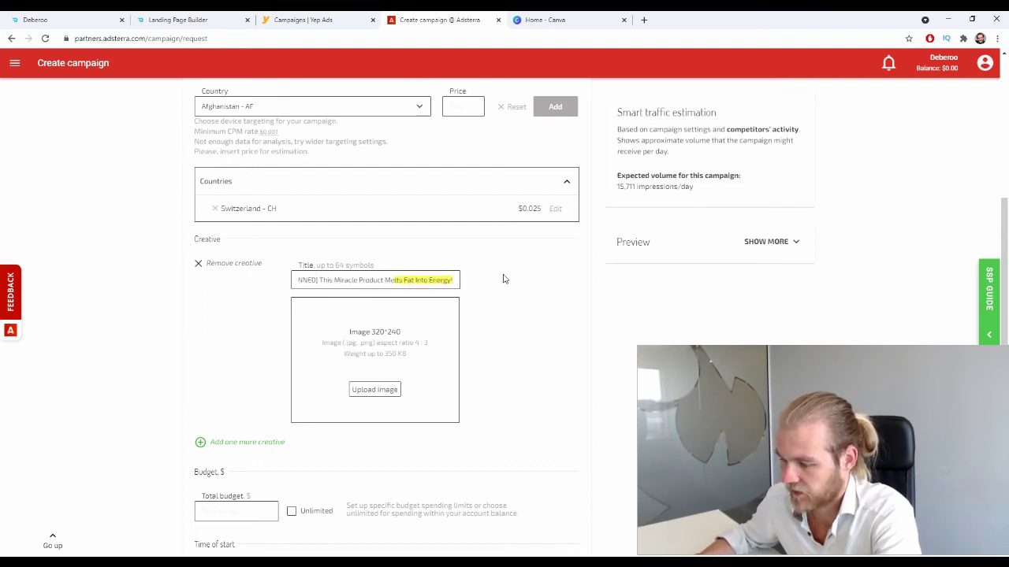
pyautogui.click(502, 275)
pyautogui.click(448, 280)
pyautogui.click(528, 279)
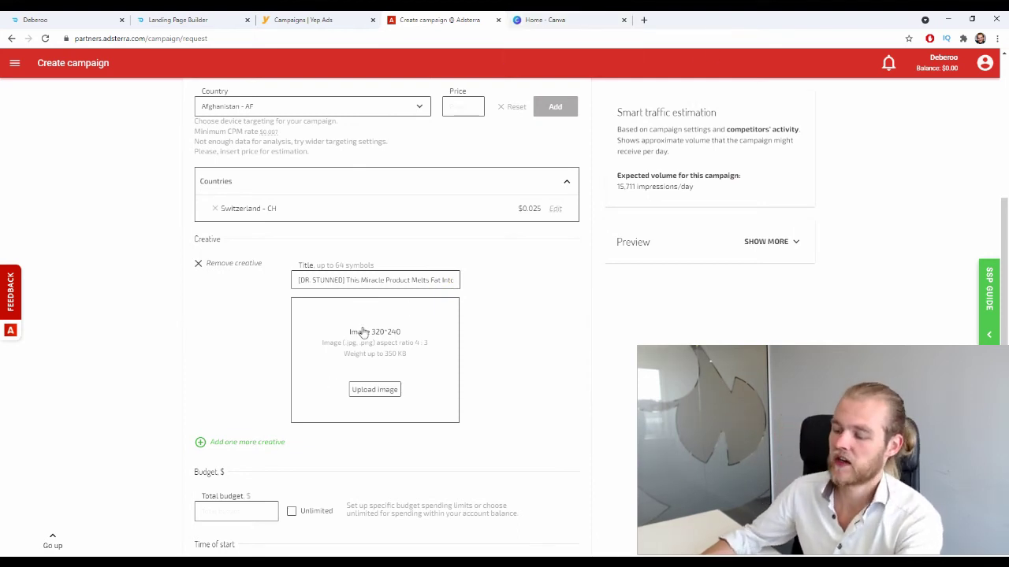
# - Switch to Canva and create a new custom-size design of 320 x 240 px for the banner image
pyautogui.click(542, 19)
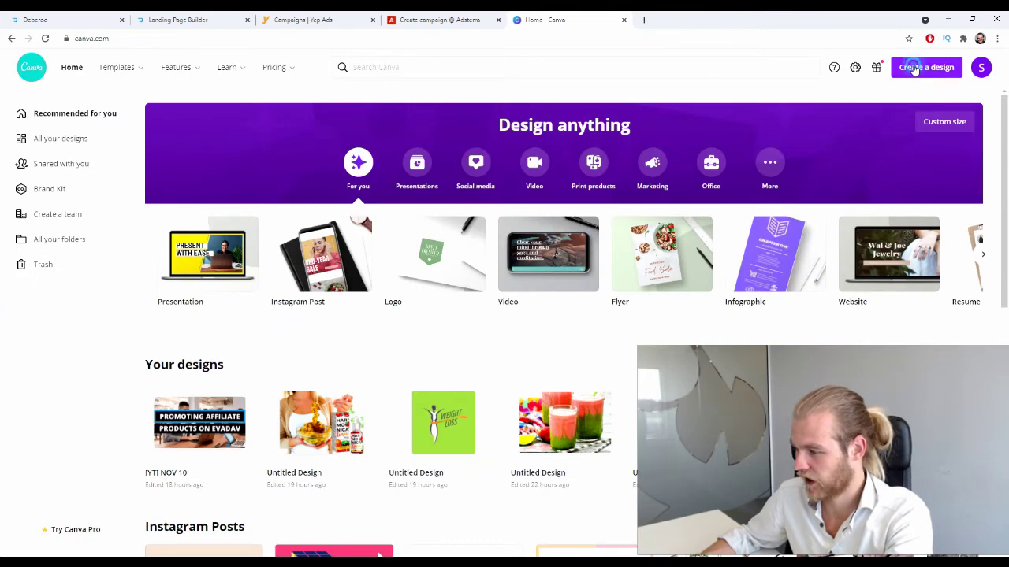
pyautogui.click(914, 69)
pyautogui.click(887, 347)
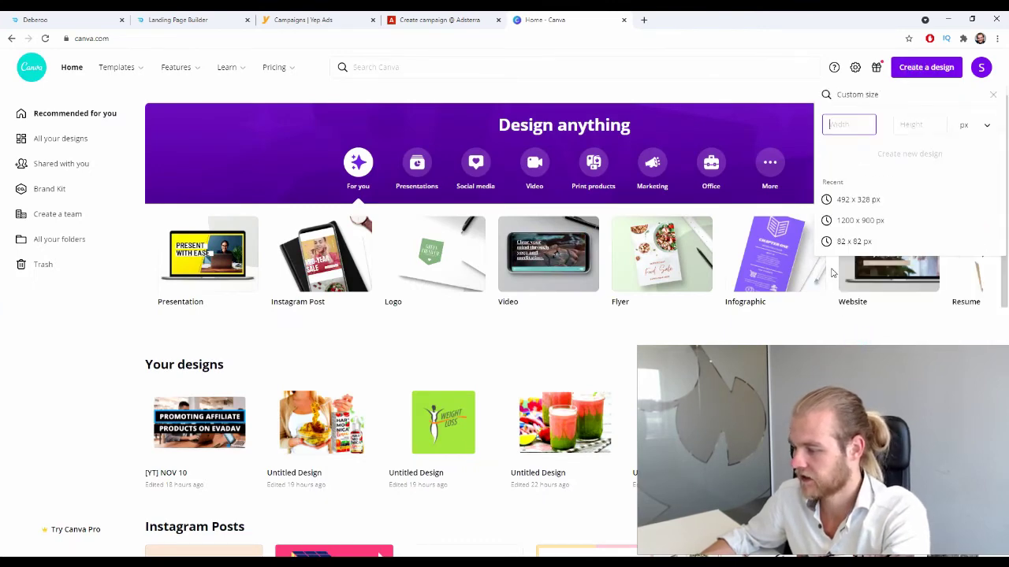
pyautogui.write('320')
pyautogui.press('Tab')
pyautogui.write('240')
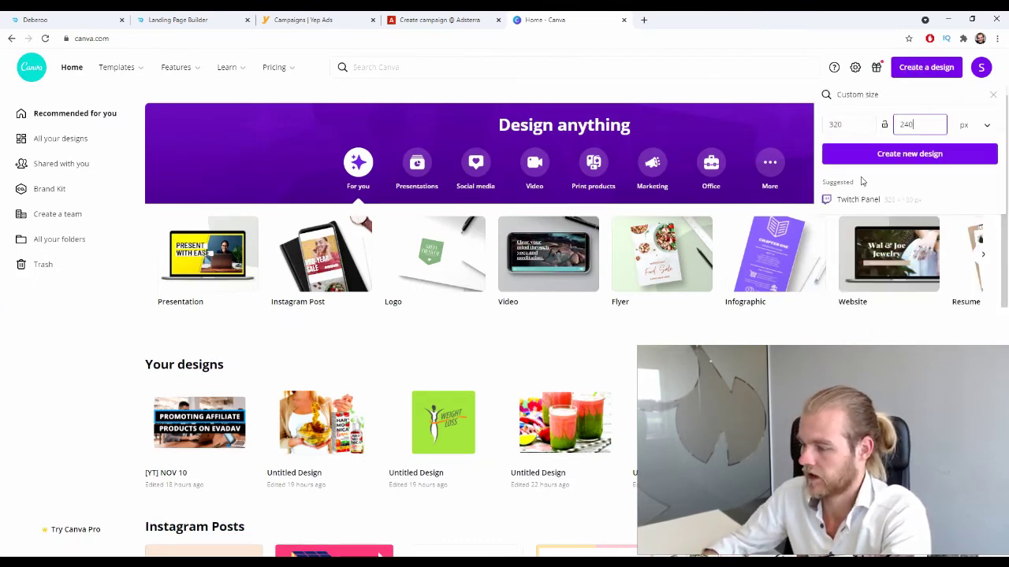
pyautogui.press('Return')
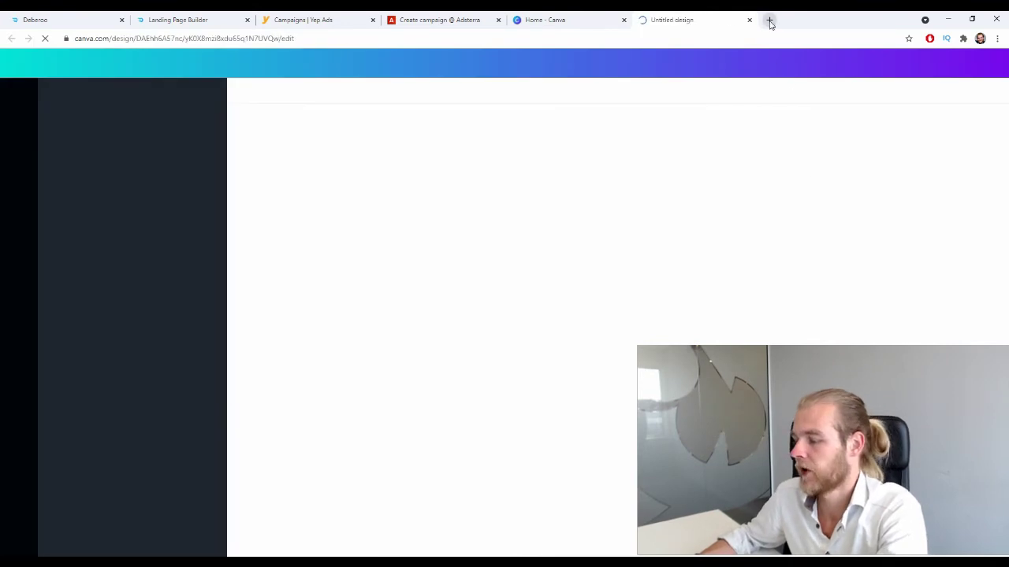
# - Open a new browser tab for a Google search and check the product name on the Yepads campaign page
pyautogui.click(769, 20)
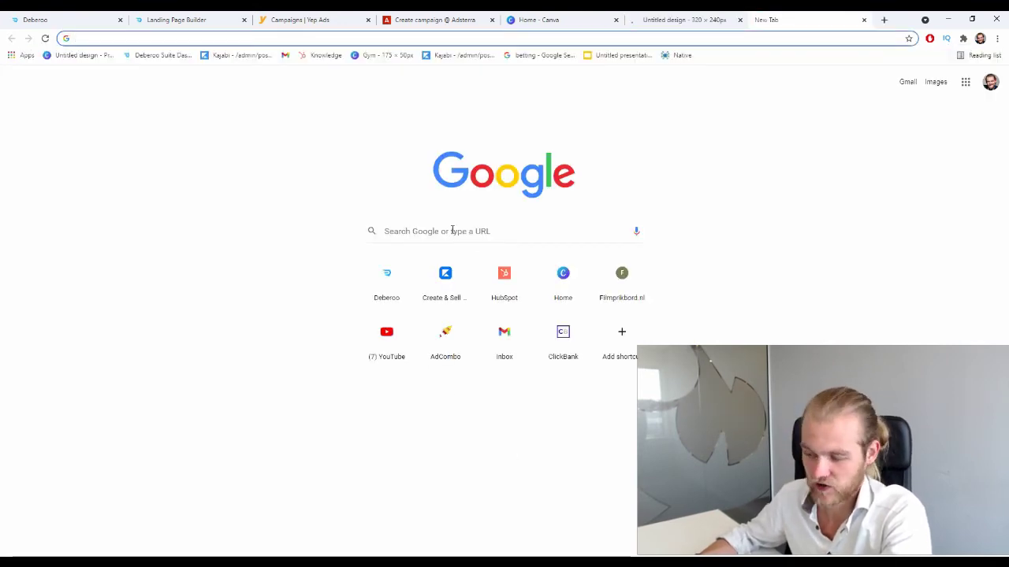
pyautogui.click(453, 230)
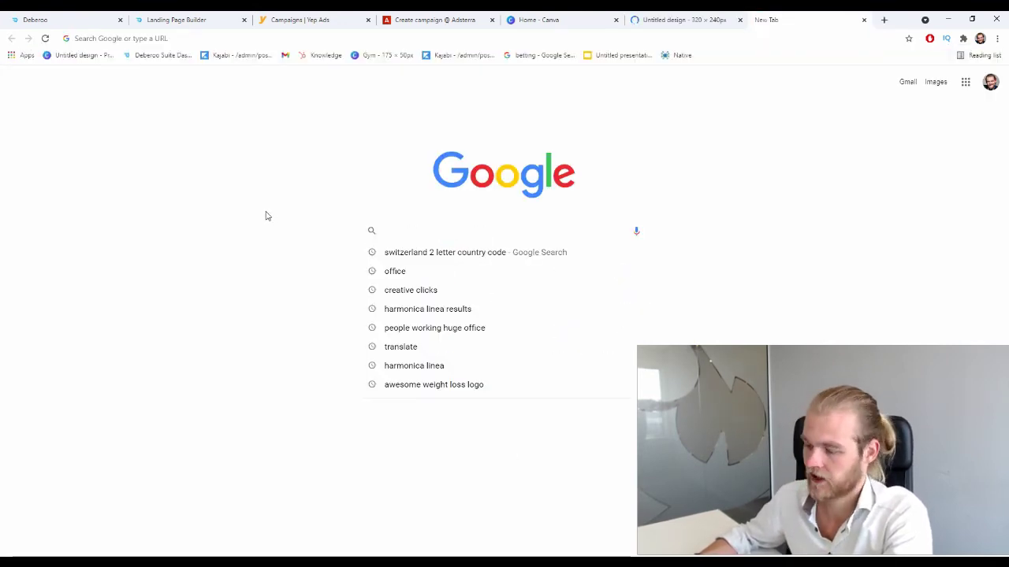
pyautogui.click(268, 20)
pyautogui.scroll(-3, 768, 239)
pyautogui.moveTo(714, 240)
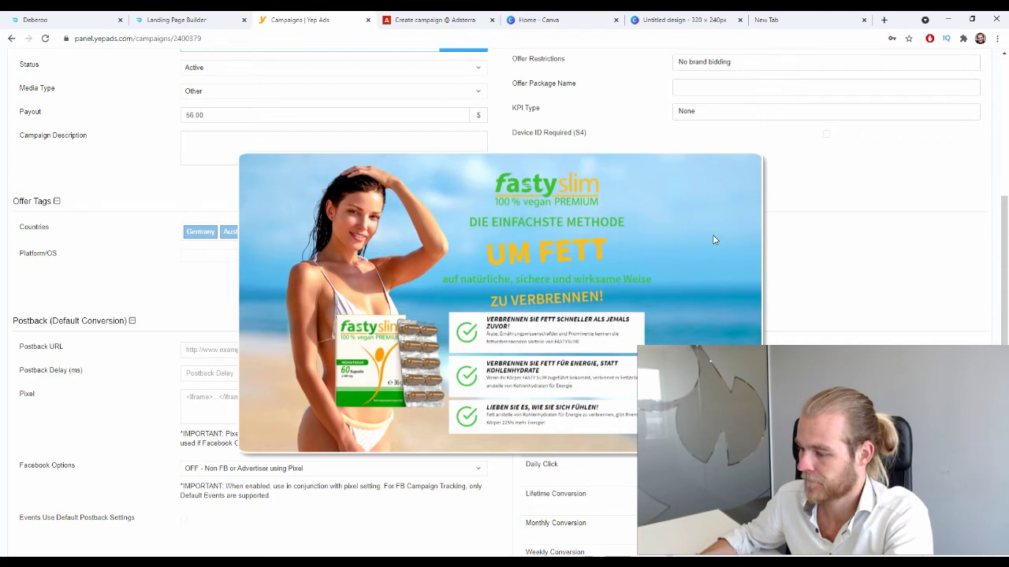
# - Search Google Images for "fasty slim" and look through the results for a picture suitable for the banner
pyautogui.click(807, 16)
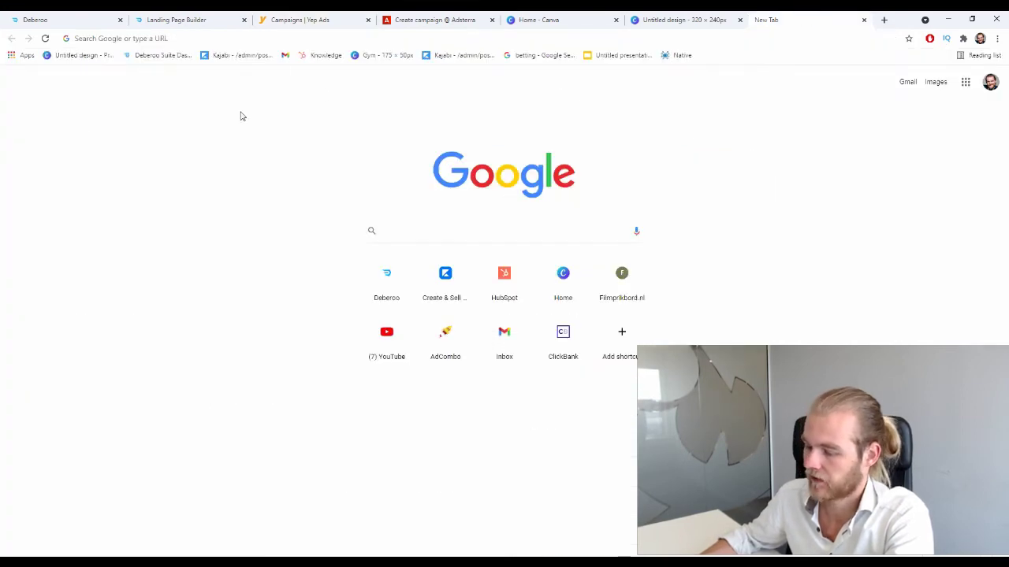
pyautogui.write('fasty sl')
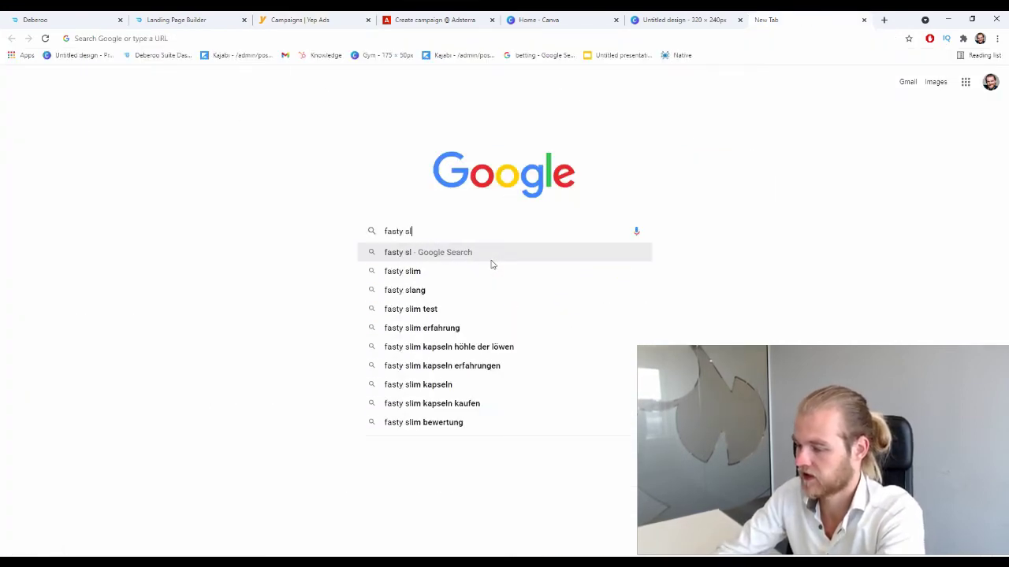
pyautogui.write('im')
pyautogui.press('Return')
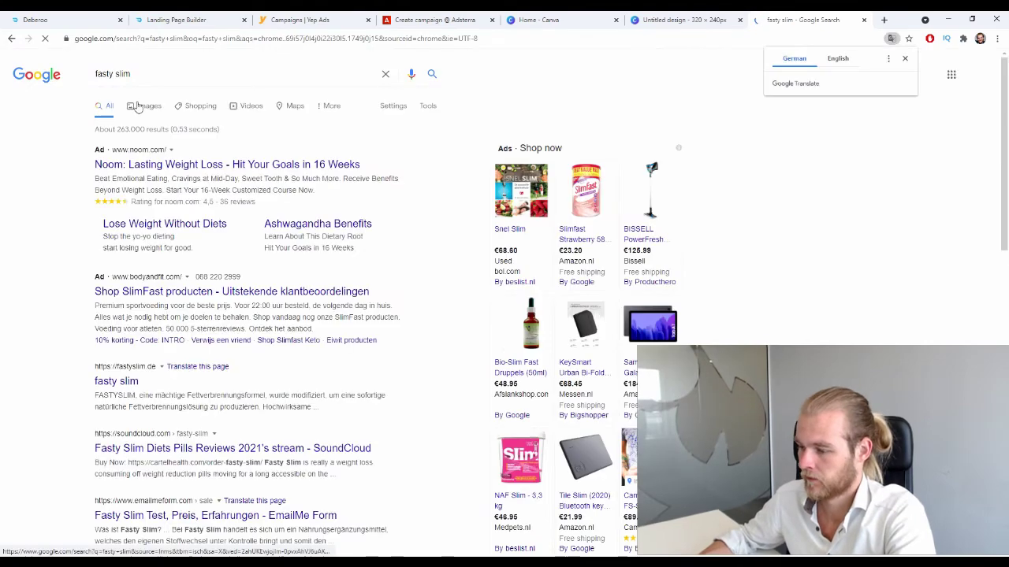
pyautogui.click(138, 107)
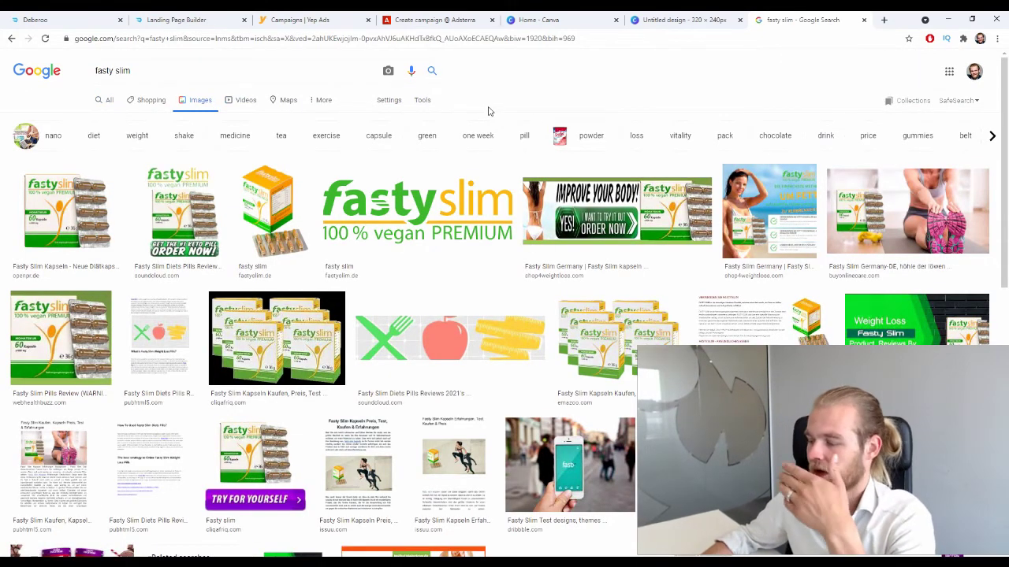
pyautogui.scroll(-3, 492, 102)
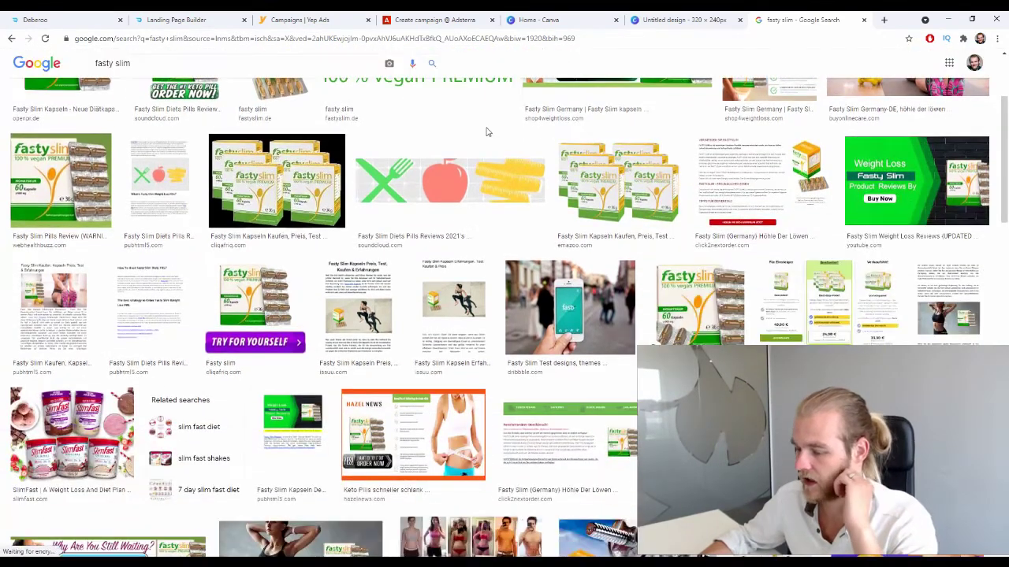
pyautogui.scroll(-4, 486, 131)
pyautogui.scroll(-4, 591, 153)
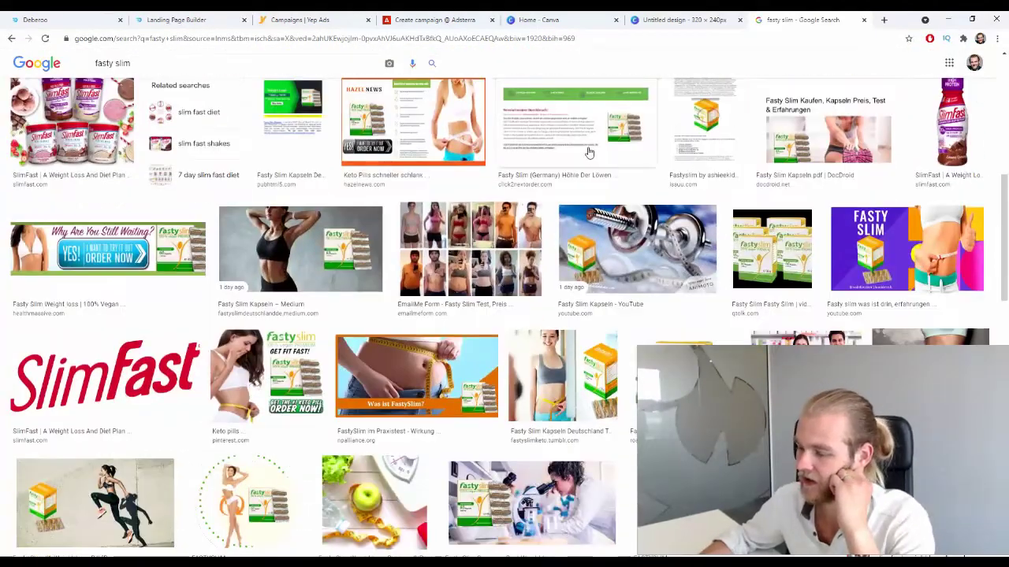
pyautogui.scroll(-4, 582, 155)
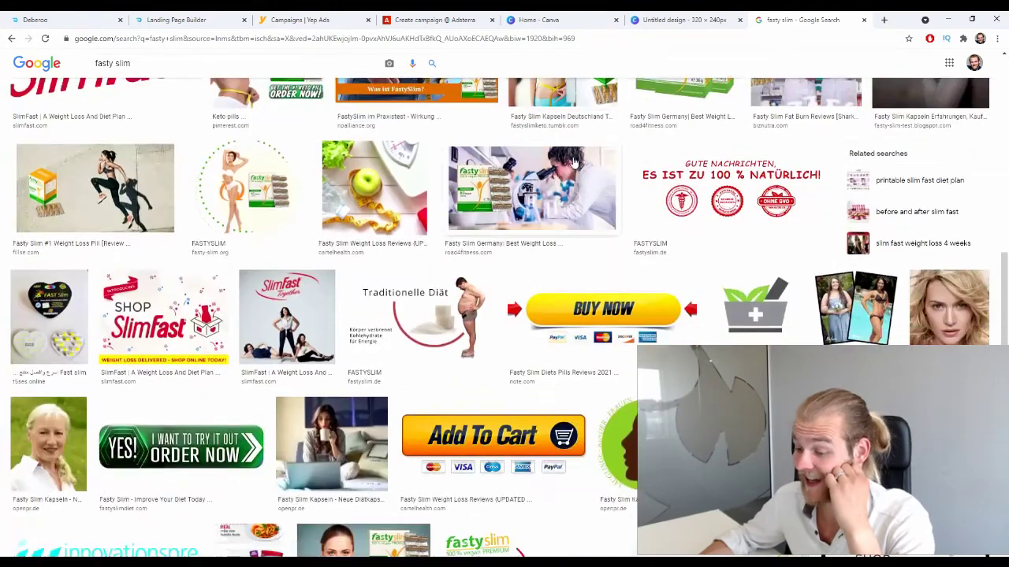
# - Examine more of the "fasty slim" image results further down the page for a picture suited to the banner
pyautogui.scroll(-3, 579, 162)
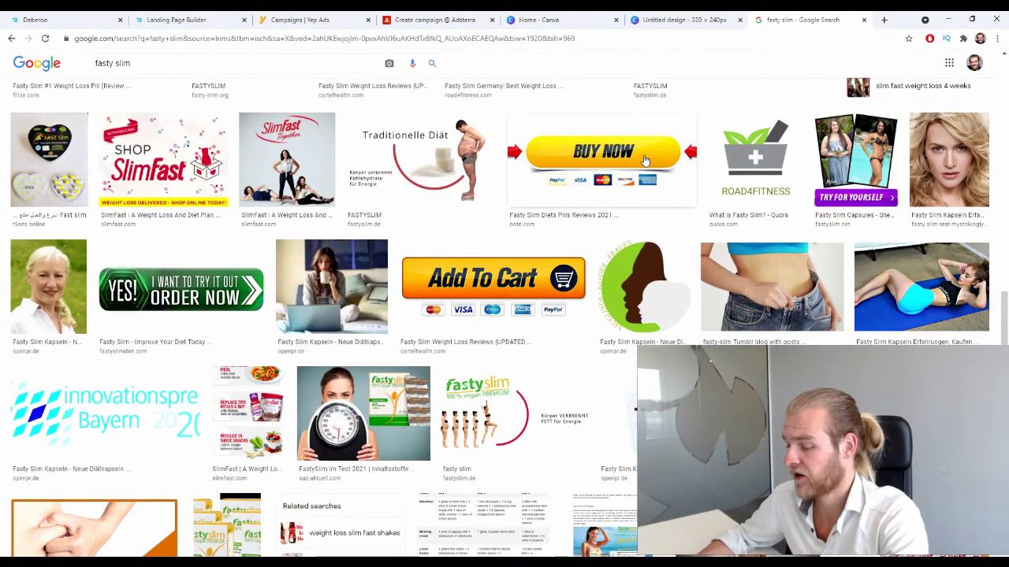
pyautogui.scroll(-3, 640, 162)
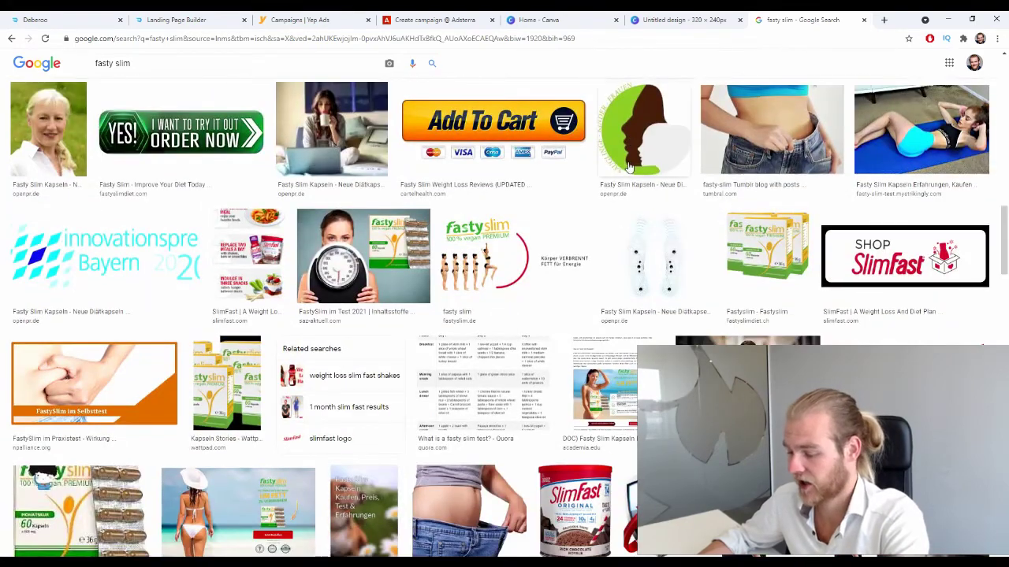
pyautogui.scroll(-4, 632, 163)
pyautogui.scroll(-6, 614, 140)
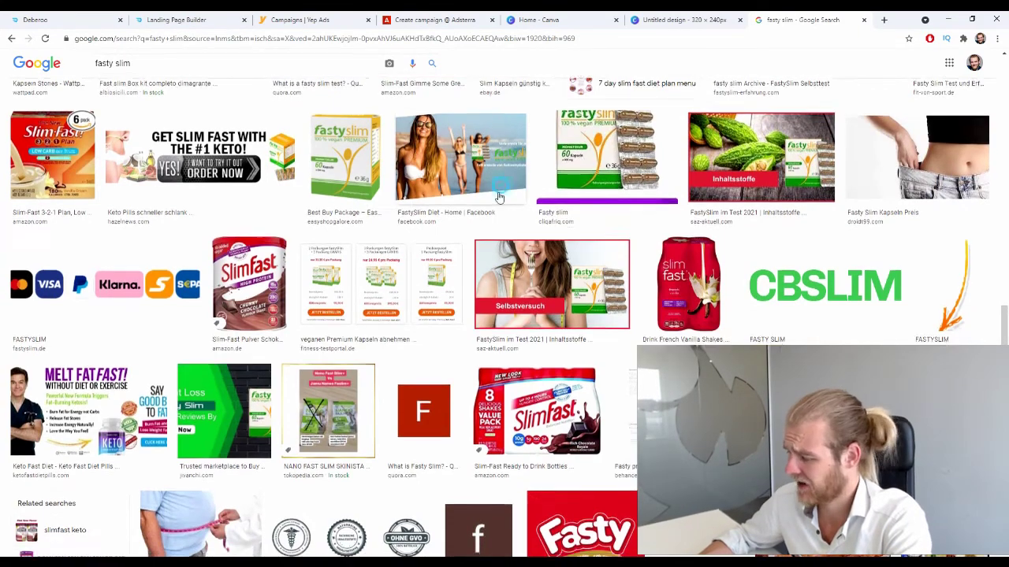
pyautogui.scroll(-7, 511, 181)
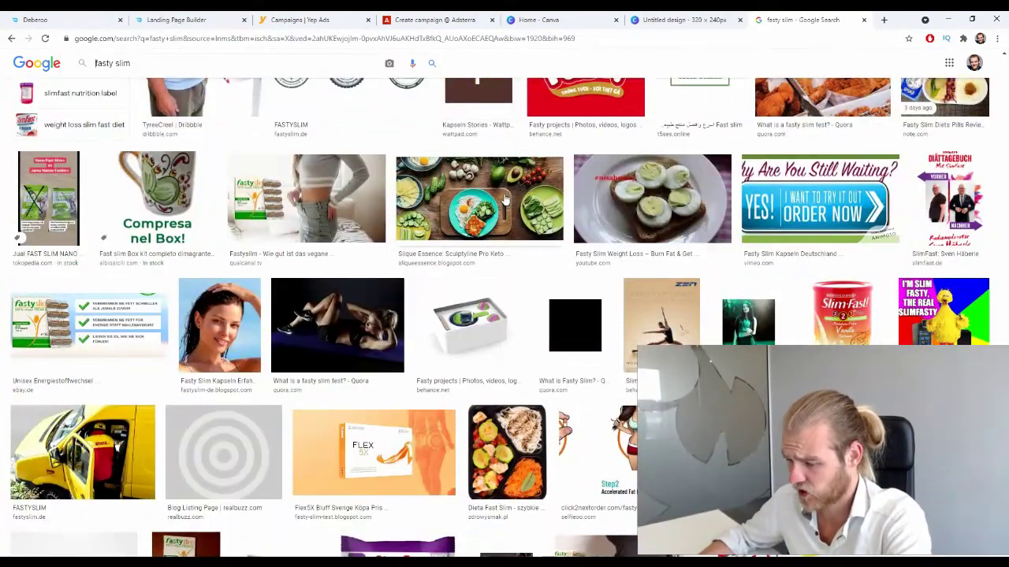
pyautogui.scroll(-6, 504, 201)
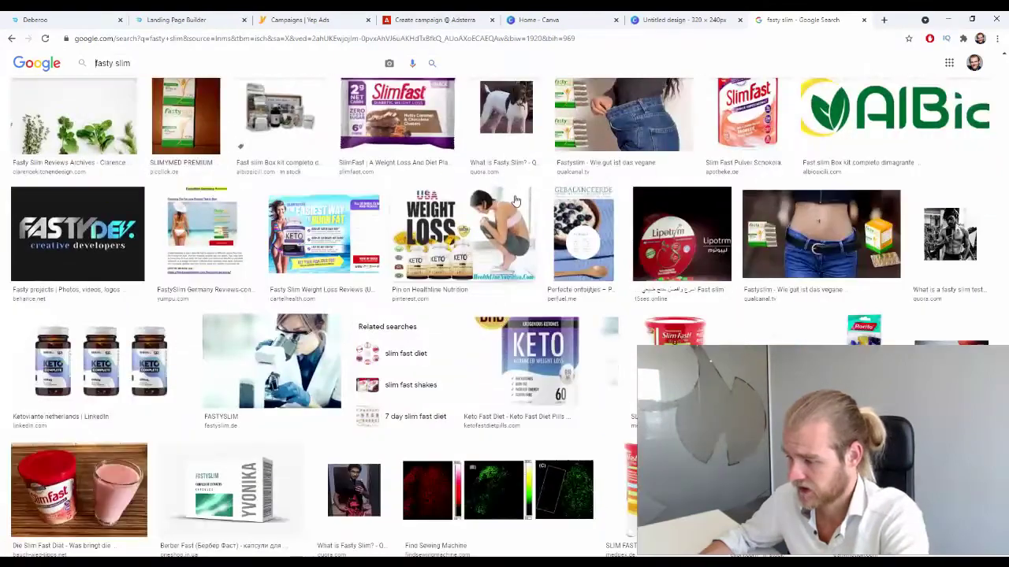
pyautogui.scroll(-3, 530, 199)
pyautogui.scroll(-2, 552, 189)
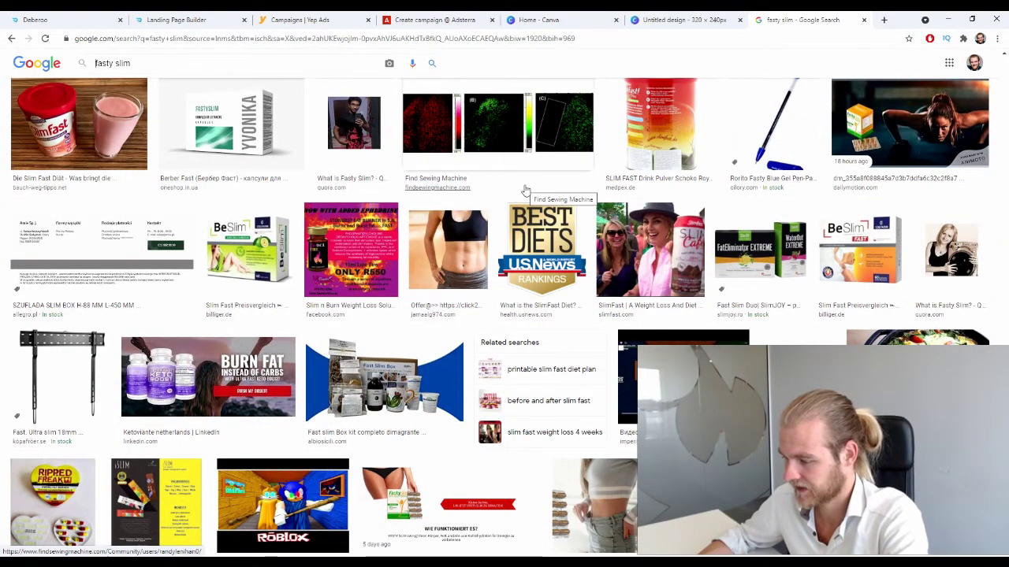
pyautogui.scroll(-1, 450, 203)
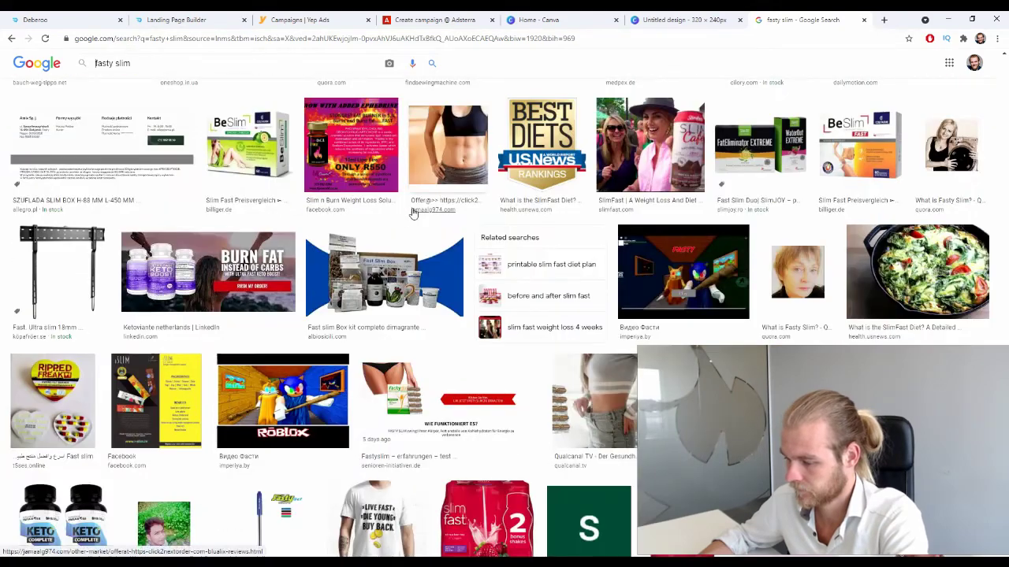
pyautogui.scroll(-3, 410, 213)
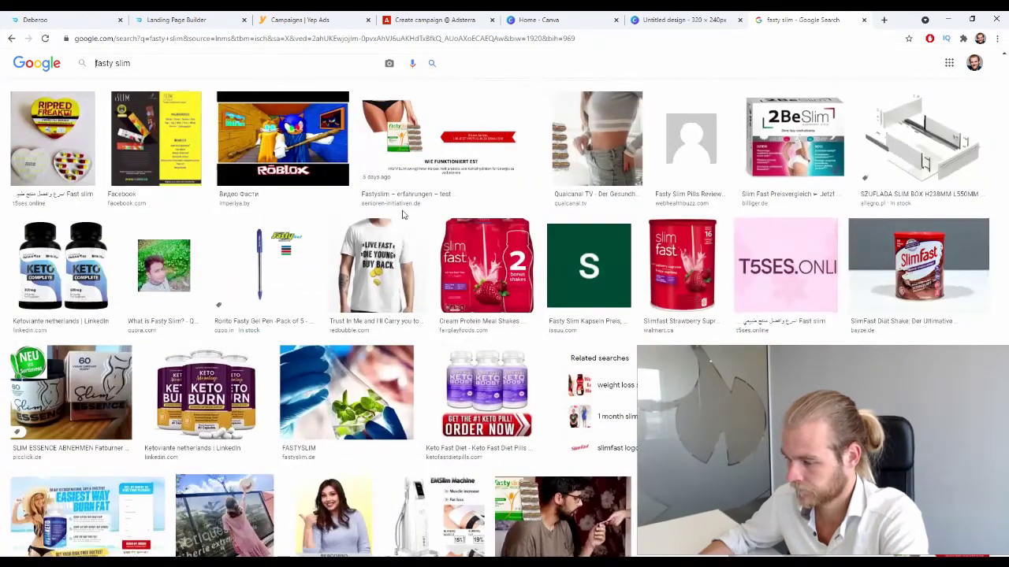
pyautogui.scroll(-3, 450, 229)
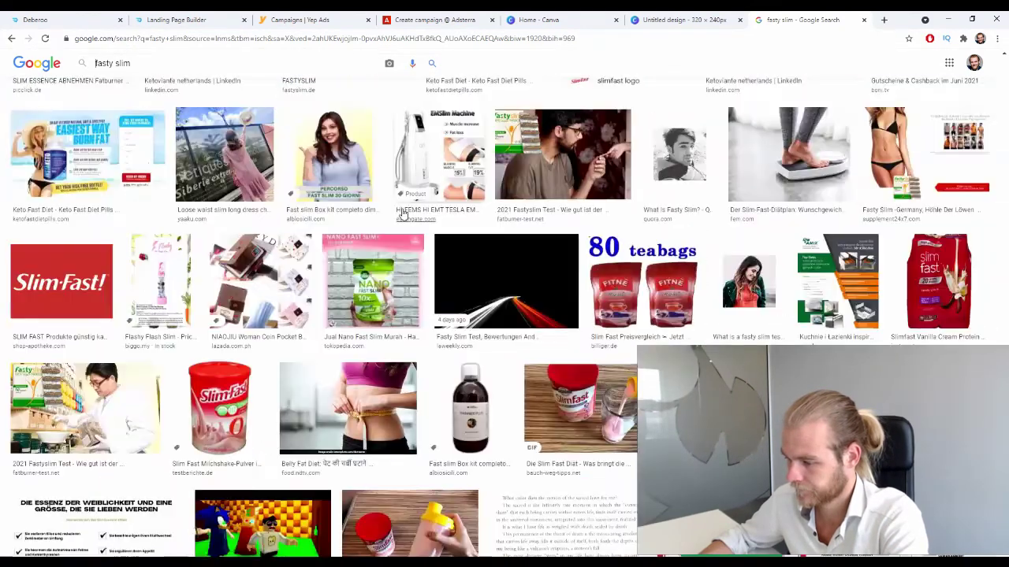
# - Replace the image search with "weight loss results women"
pyautogui.click(245, 65)
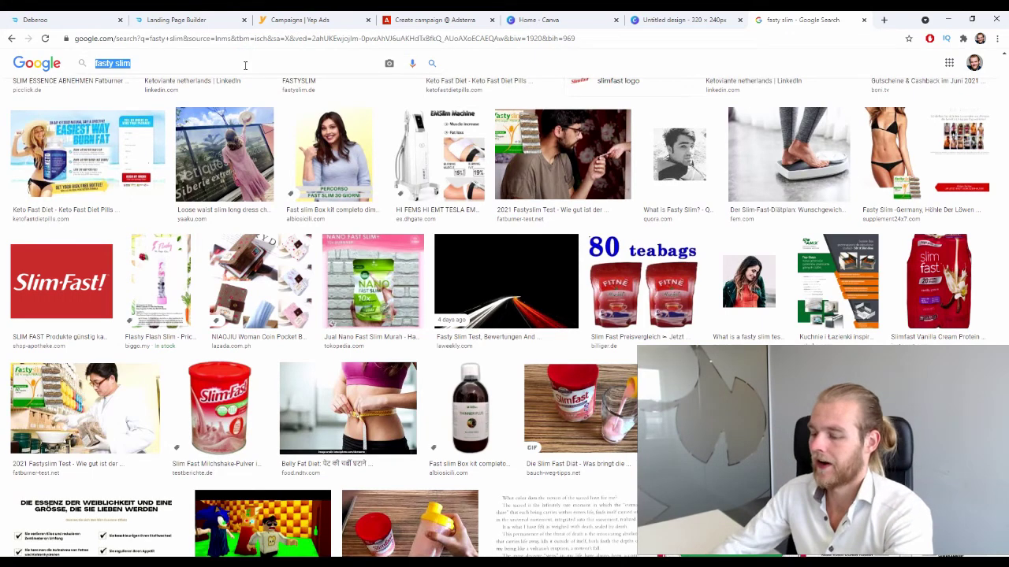
pyautogui.write('weight')
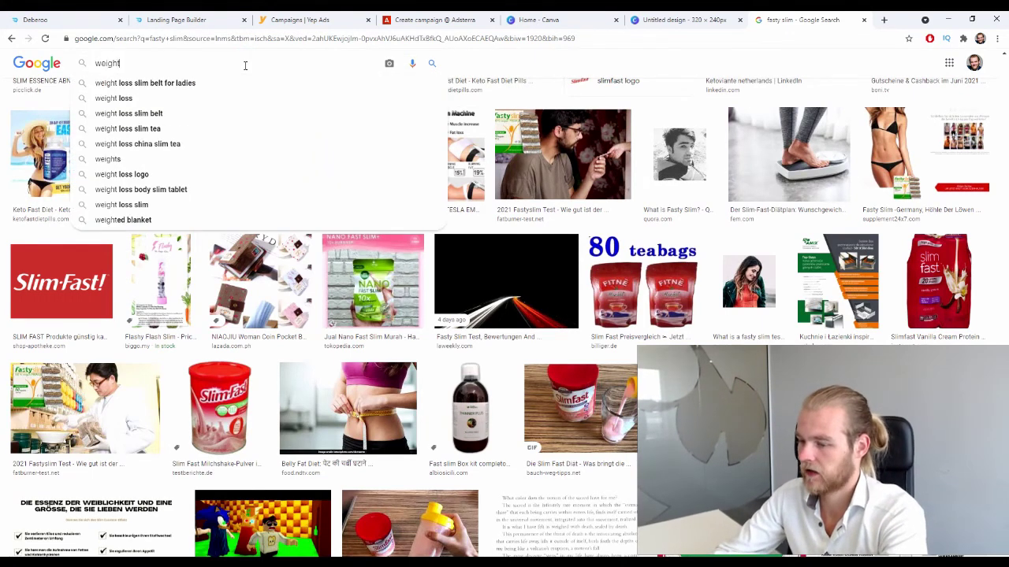
pyautogui.write(' loss result')
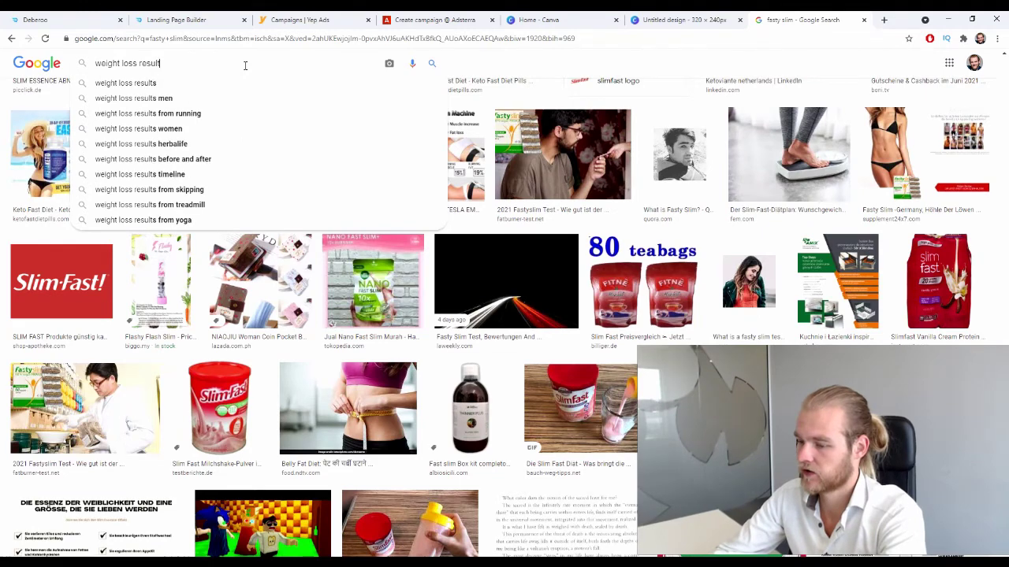
pyautogui.write('s women')
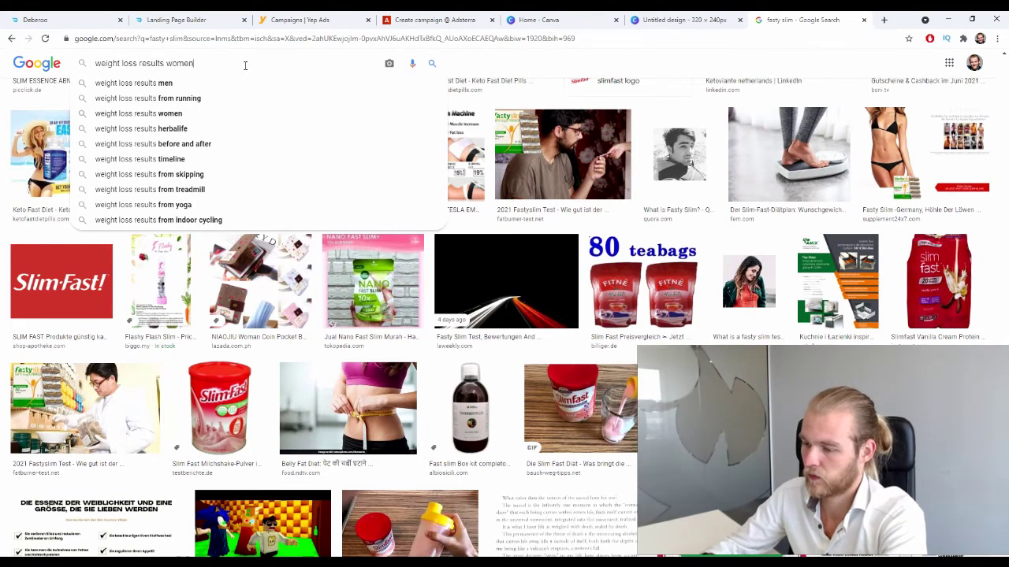
pyautogui.press('Return')
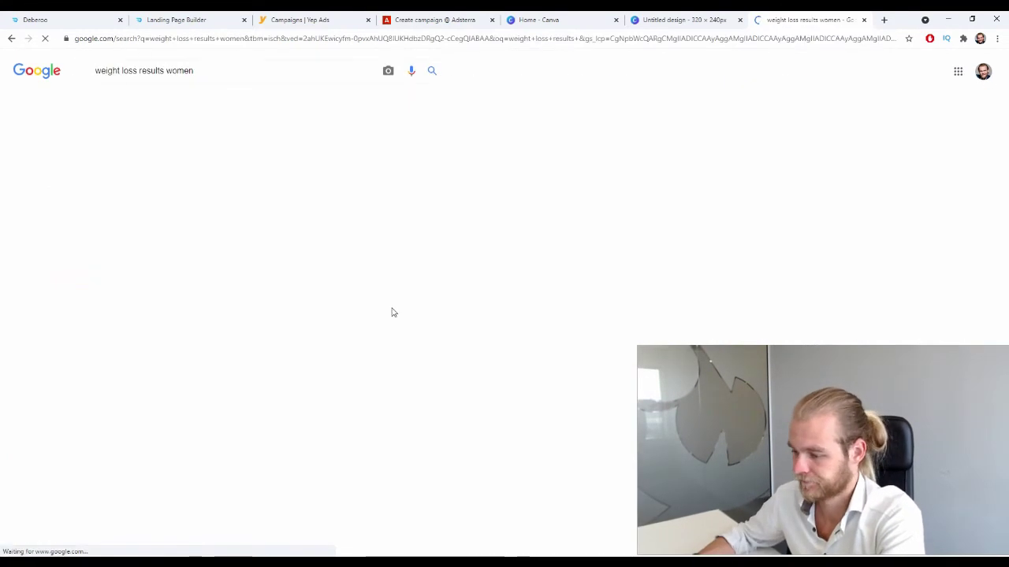
# - Preview the Daily Mail photo series showing a woman's progress from week 1 to week 8, and close the preview
pyautogui.scroll(-1, 470, 195)
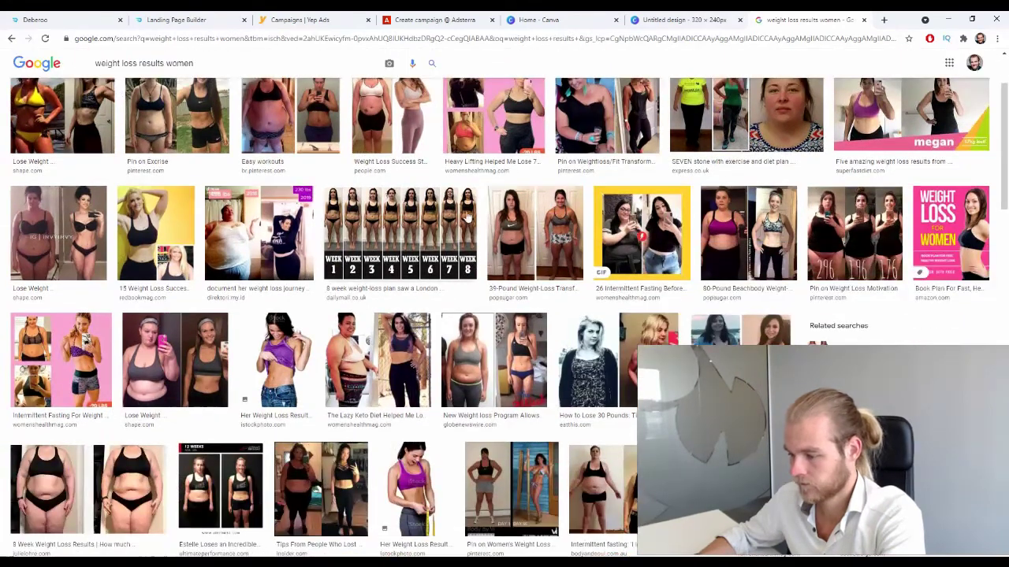
pyautogui.click(476, 211)
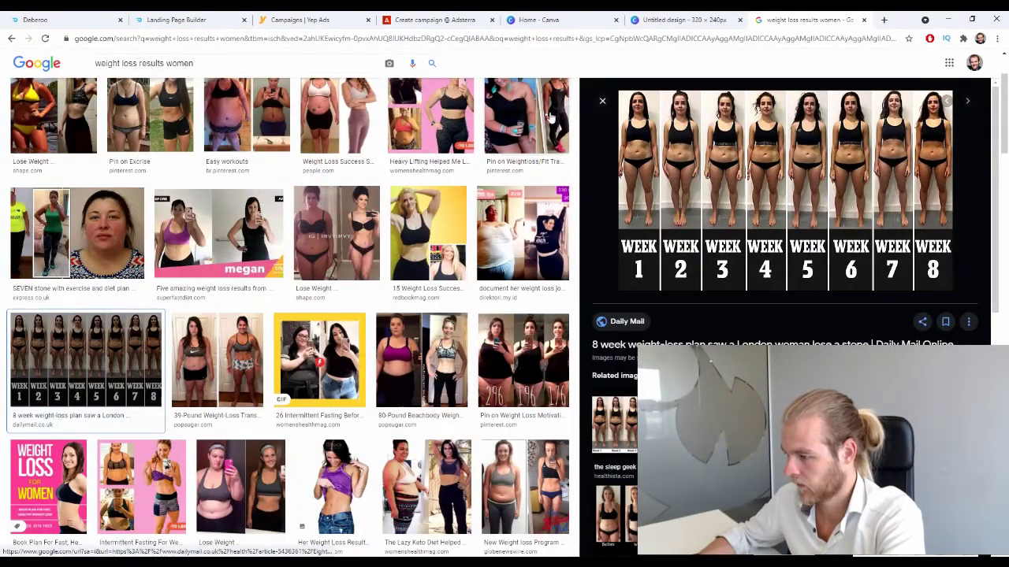
pyautogui.click(602, 100)
# - Look through the "weight loss results women" images for a before-and-after or slim-waist picture suitable for the banner
pyautogui.scroll(-3, 540, 185)
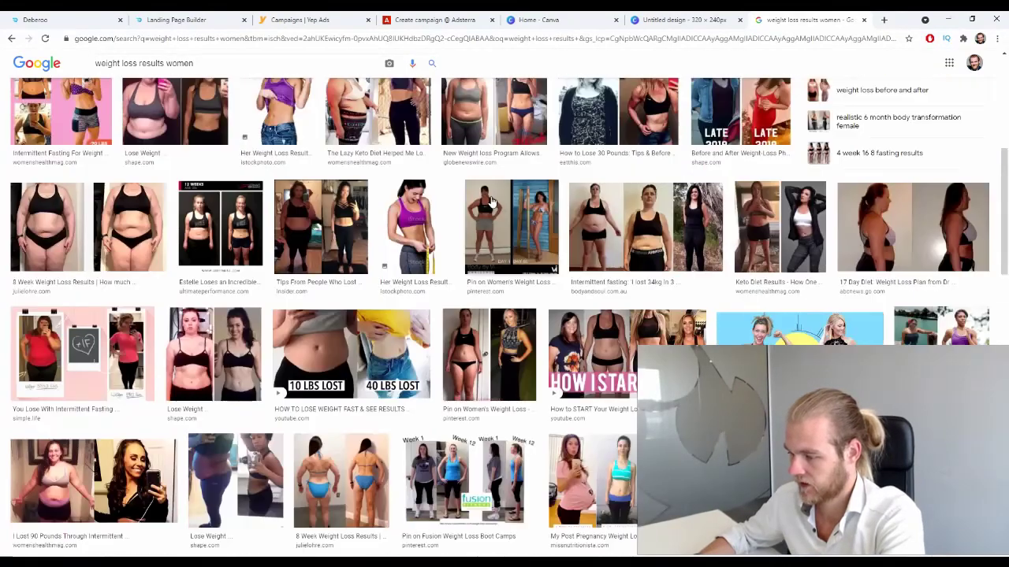
pyautogui.scroll(-1, 484, 204)
pyautogui.scroll(-1, 476, 203)
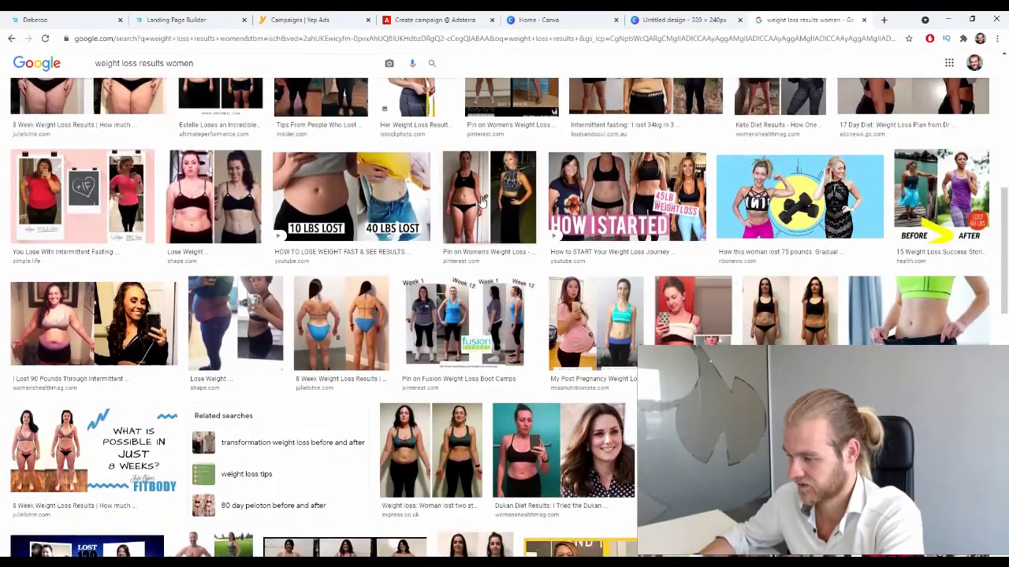
pyautogui.scroll(-1, 483, 201)
pyautogui.scroll(-2, 472, 207)
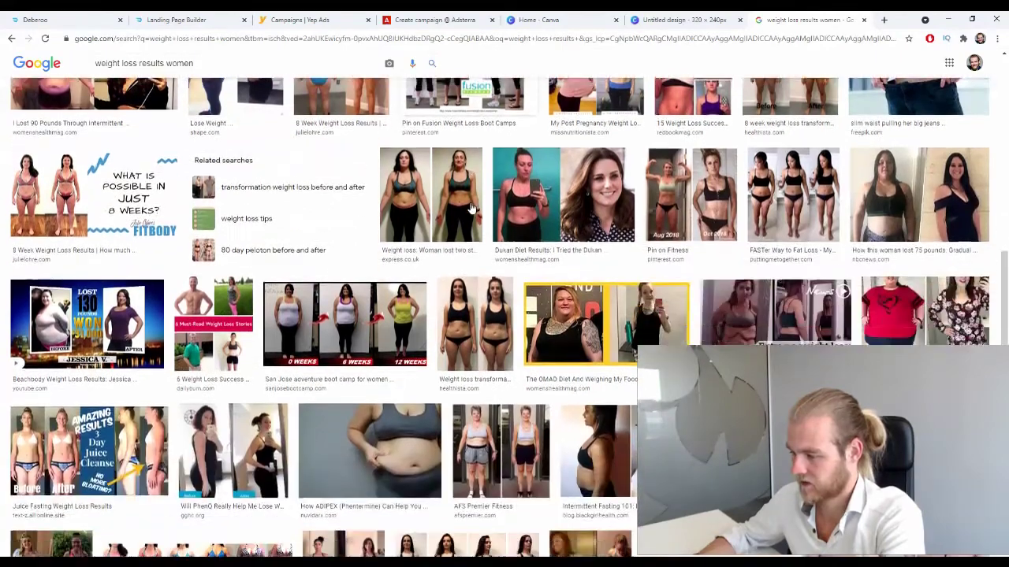
pyautogui.scroll(-10, 471, 208)
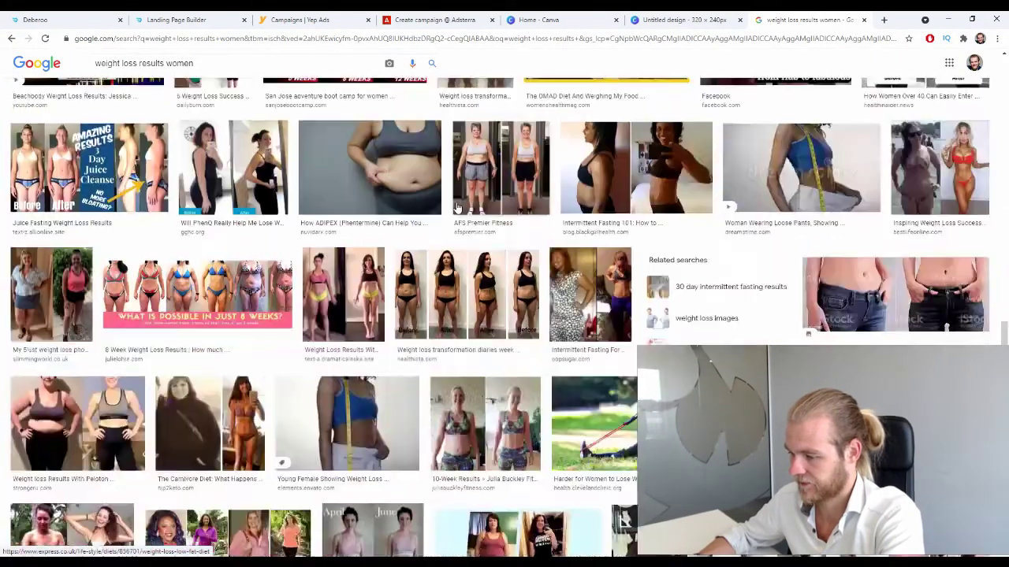
pyautogui.scroll(-10, 473, 201)
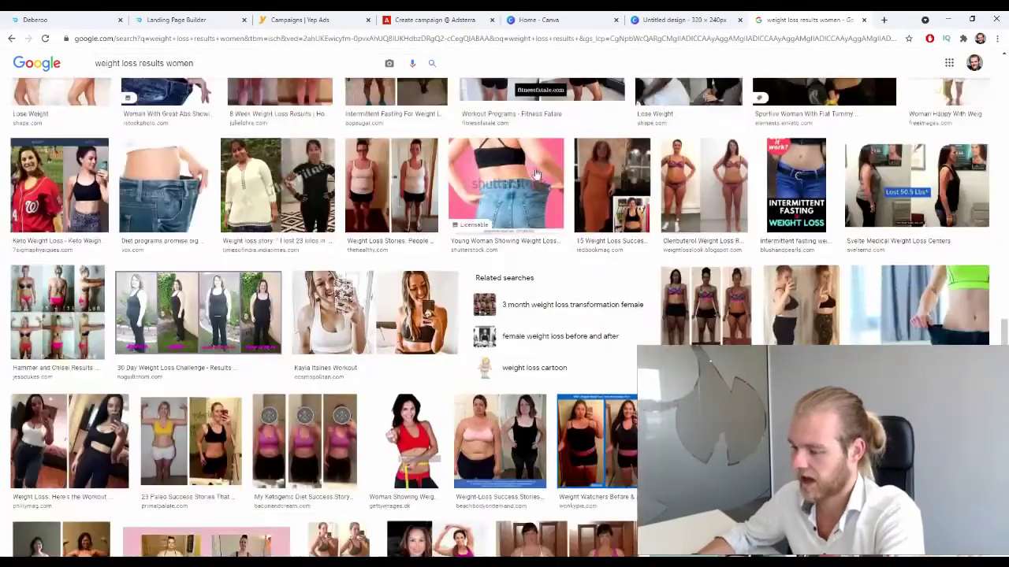
pyautogui.scroll(-15, 621, 142)
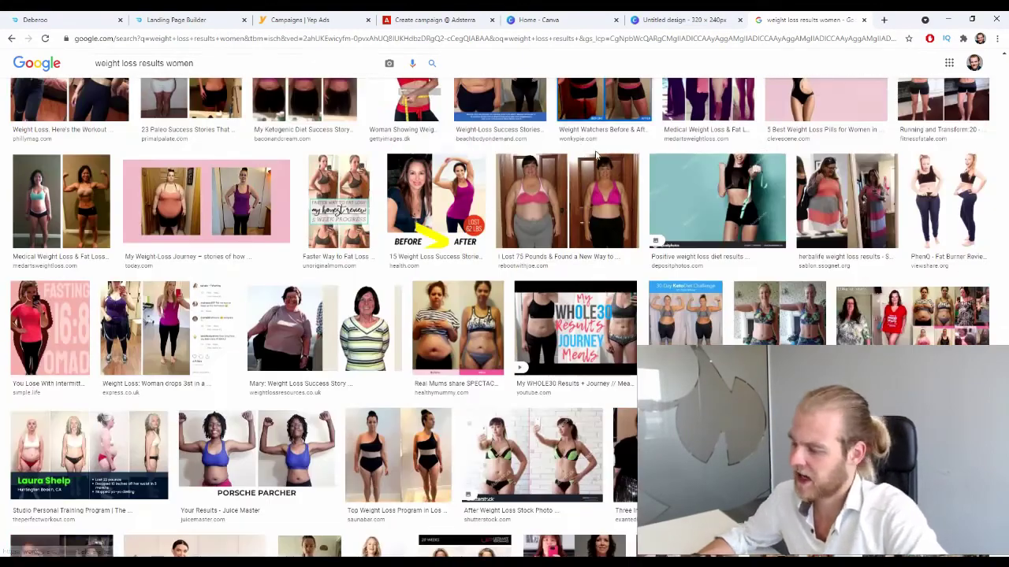
pyautogui.scroll(-5, 151, 242)
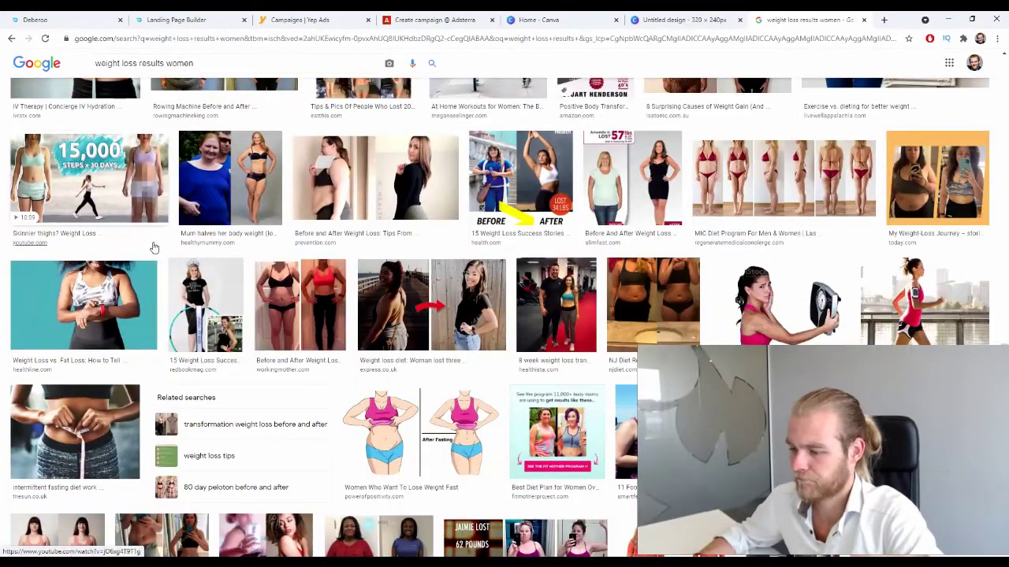
pyautogui.scroll(-1, 156, 247)
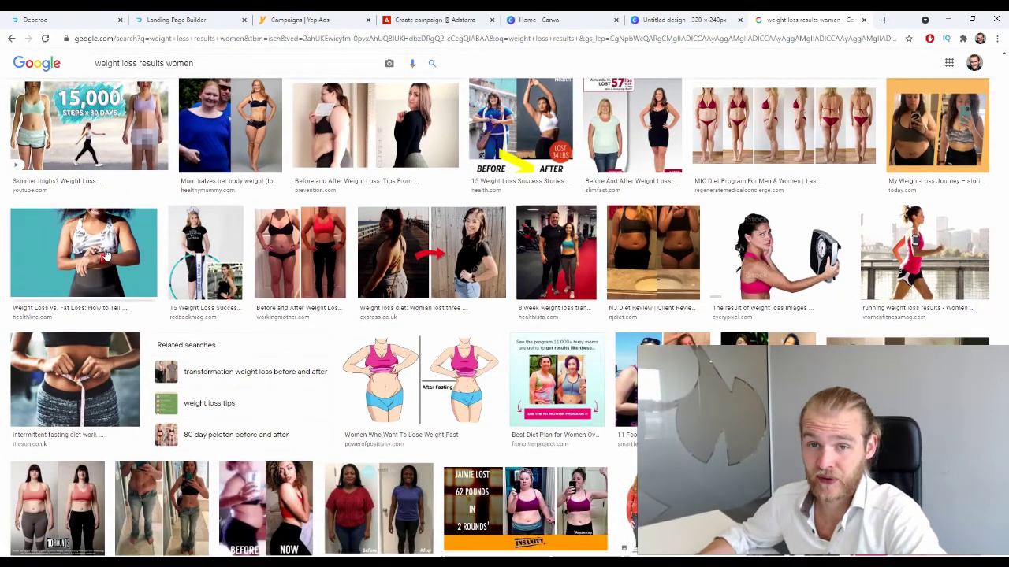
pyautogui.scroll(-3, 107, 254)
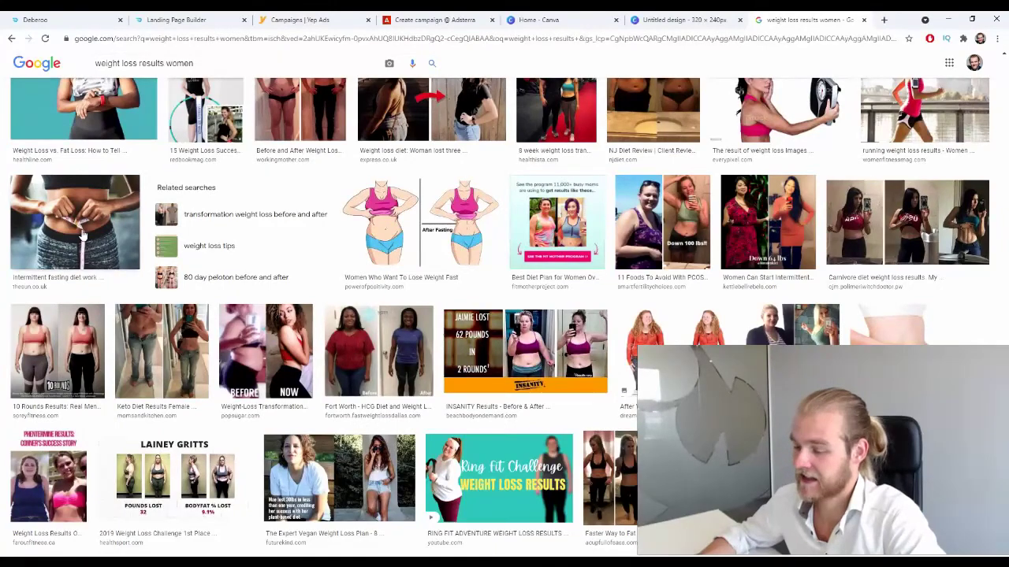
pyautogui.scroll(-5, 87, 228)
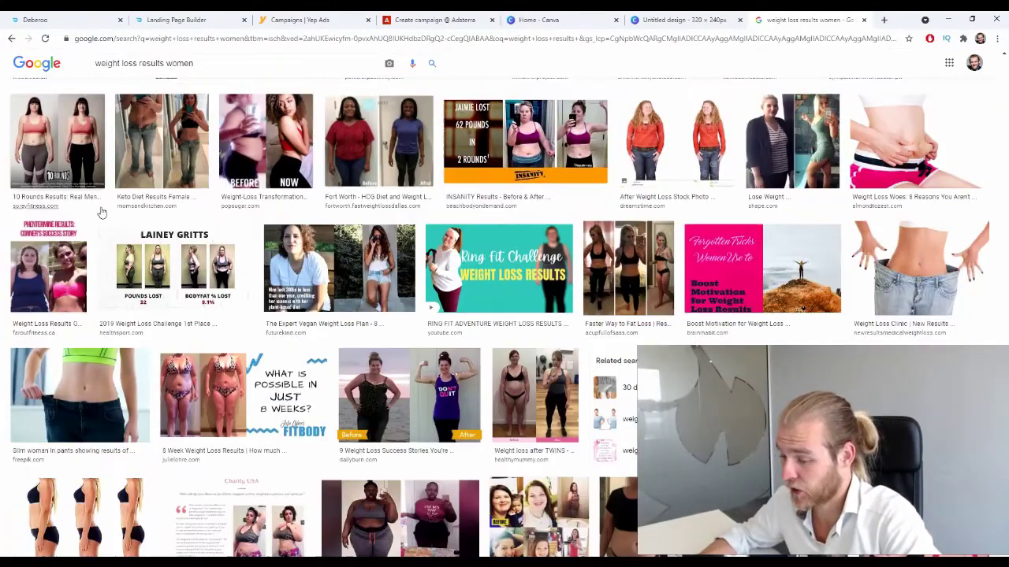
pyautogui.scroll(-5, 102, 218)
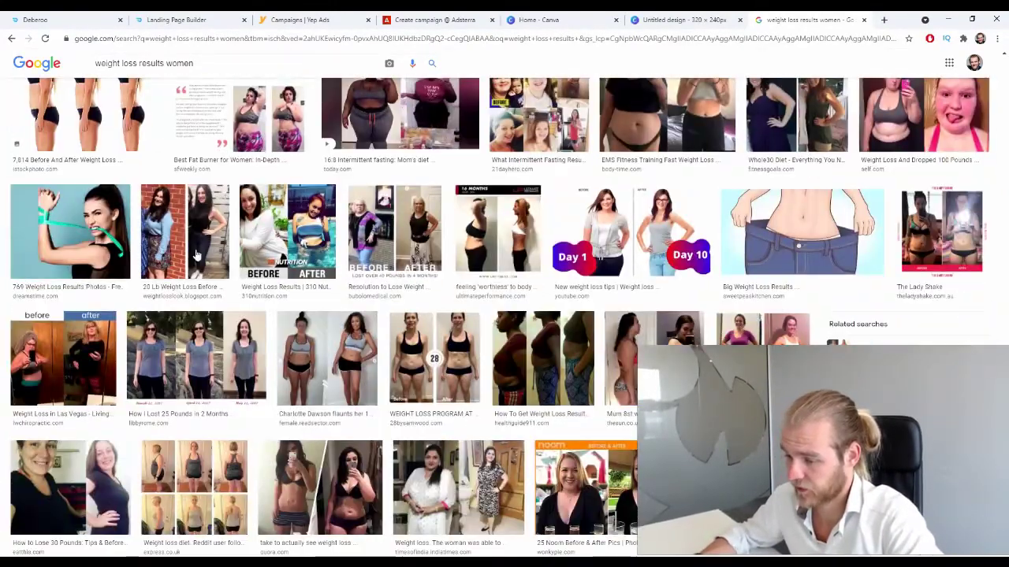
pyautogui.scroll(-2, 408, 252)
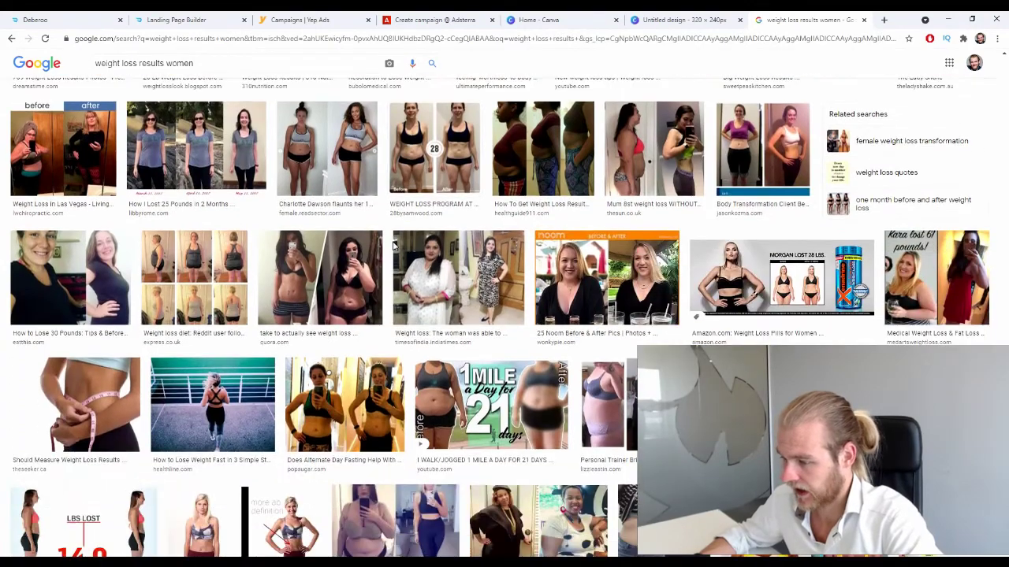
pyautogui.scroll(2, 394, 245)
pyautogui.scroll(-1, 390, 252)
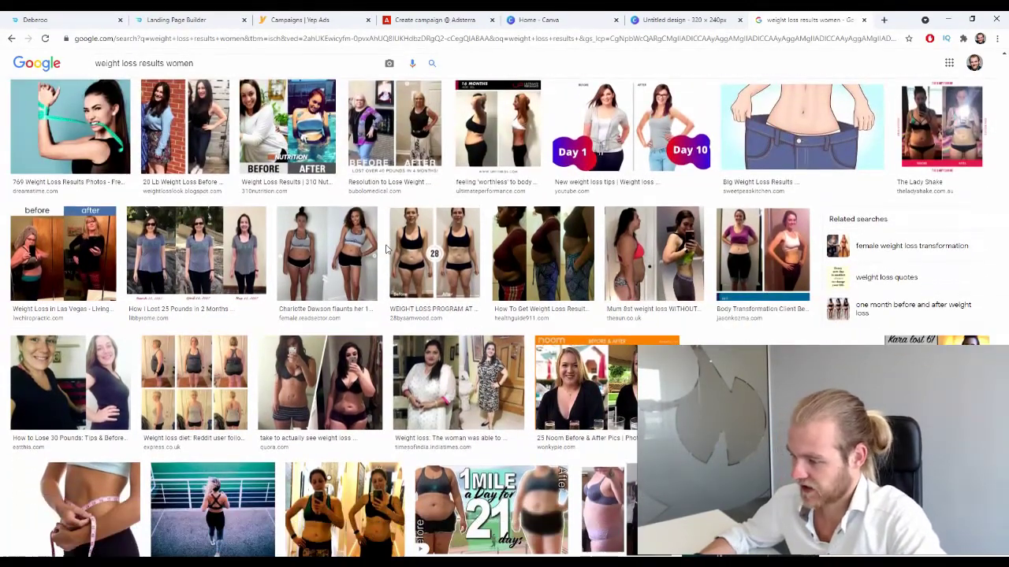
pyautogui.scroll(-4, 391, 252)
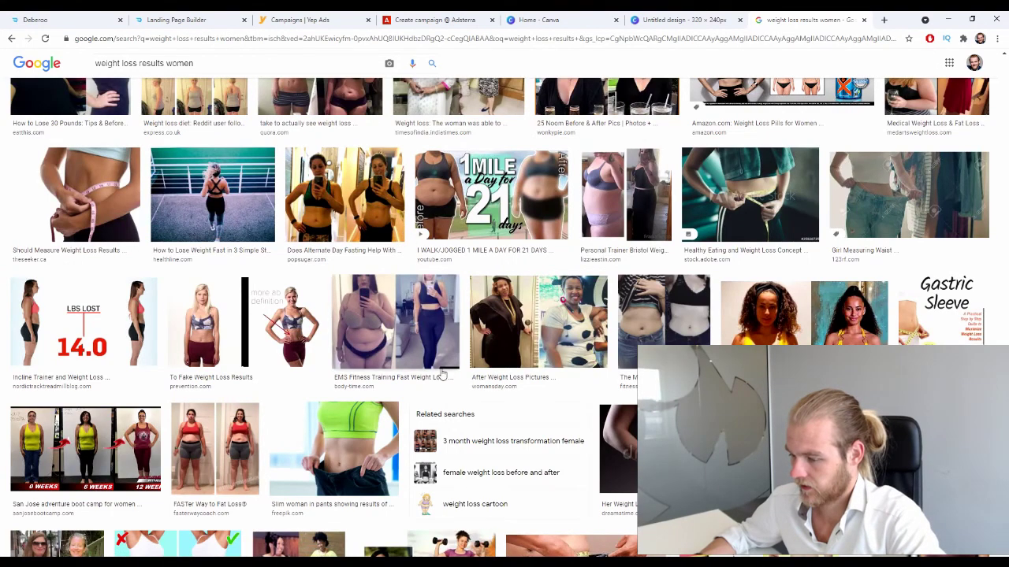
pyautogui.scroll(-3, 446, 366)
pyautogui.scroll(-3, 446, 364)
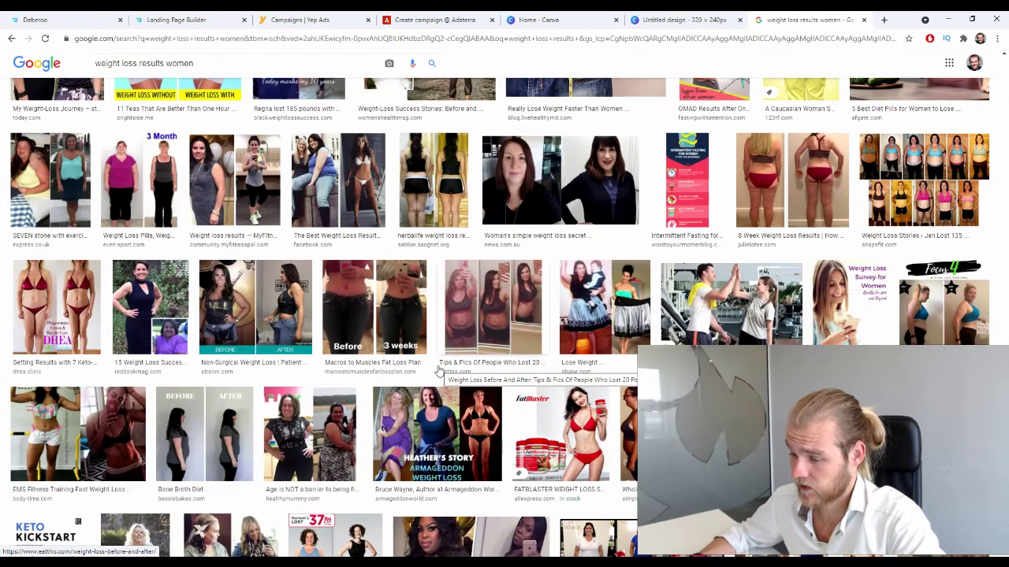
pyautogui.scroll(-3, 438, 371)
pyautogui.scroll(1, 421, 352)
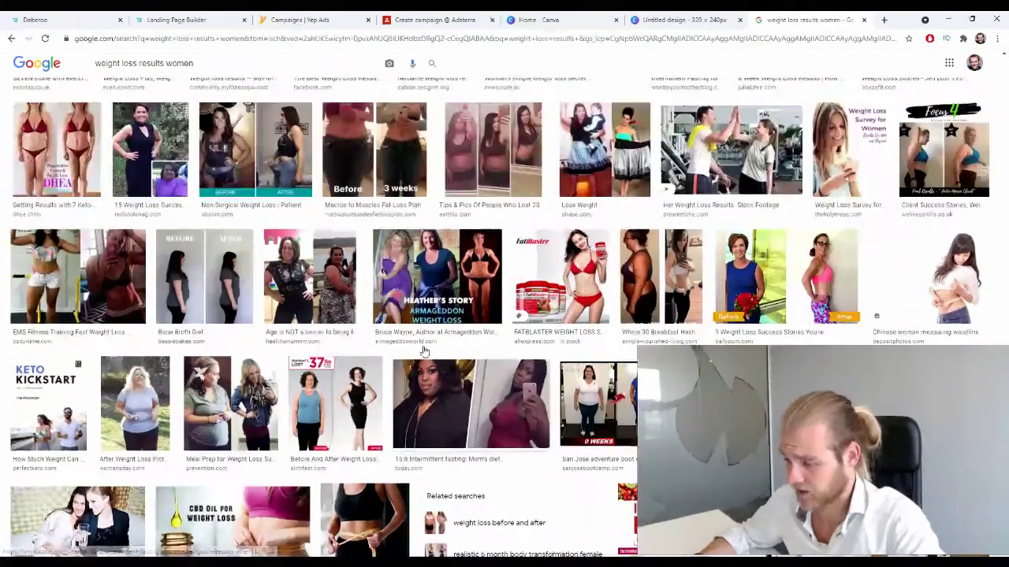
pyautogui.scroll(-3, 441, 358)
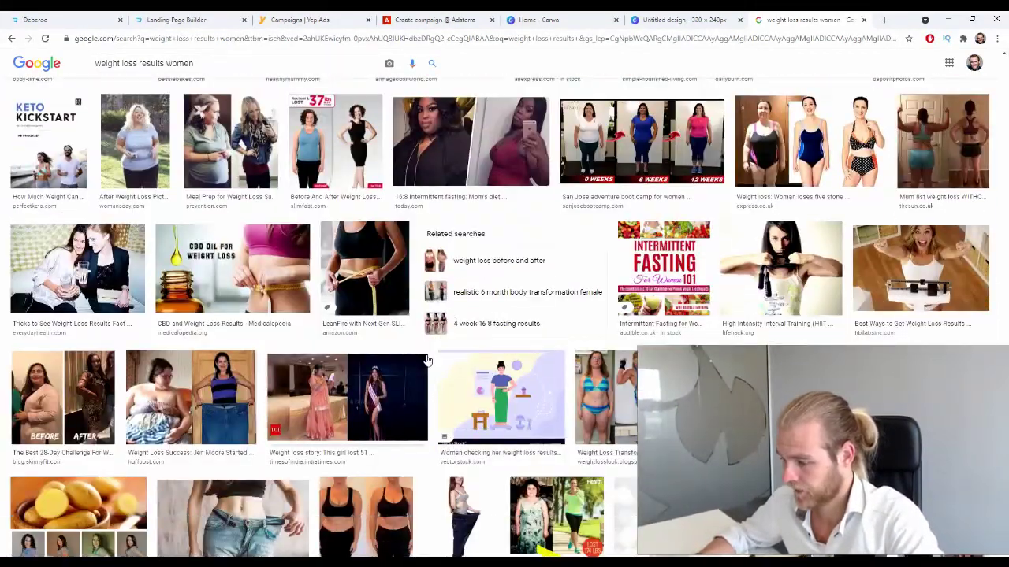
pyautogui.scroll(-5, 438, 359)
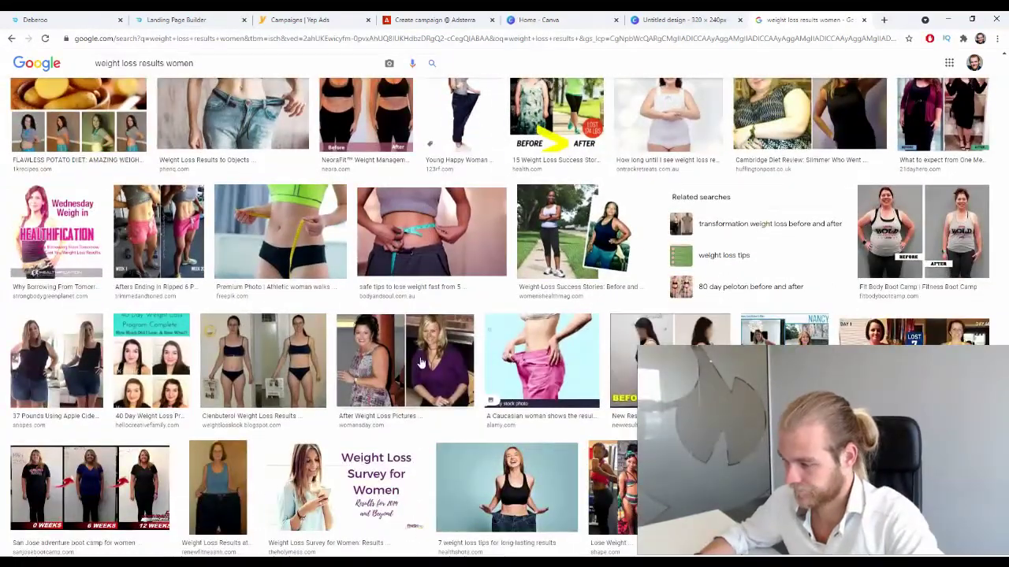
pyautogui.scroll(-1, 396, 364)
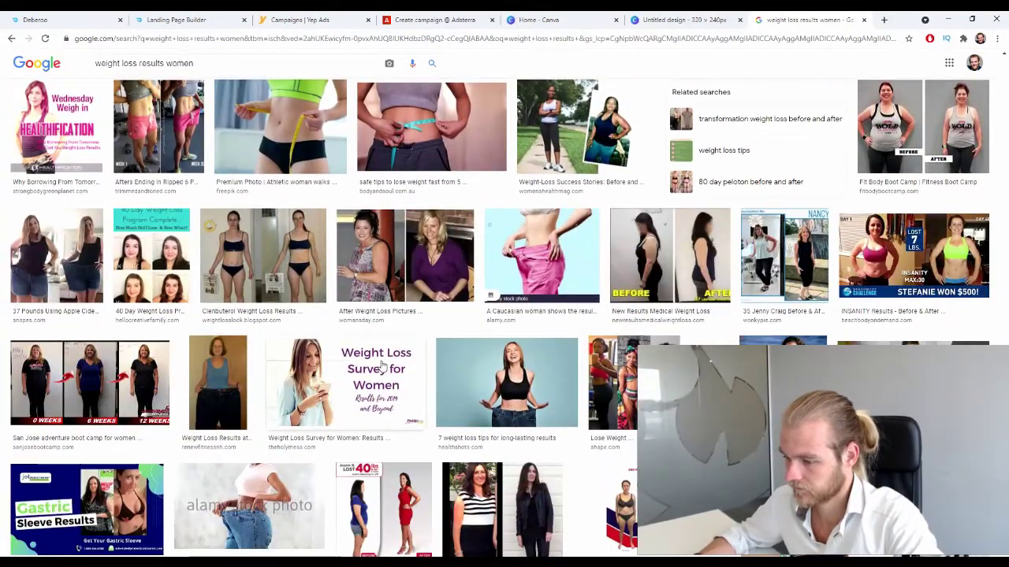
# - Save the before-and-after photo of the woman in oversized denim shorts from the Snopes result as girl-weight-loss.jpg
pyautogui.scroll(-2, 382, 365)
pyautogui.scroll(1, 379, 368)
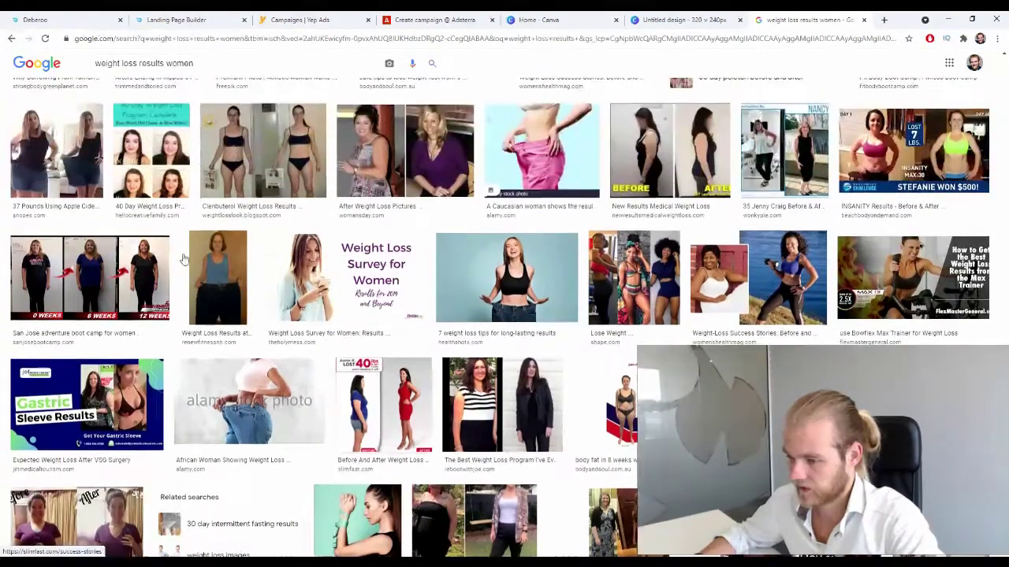
pyautogui.click(31, 157)
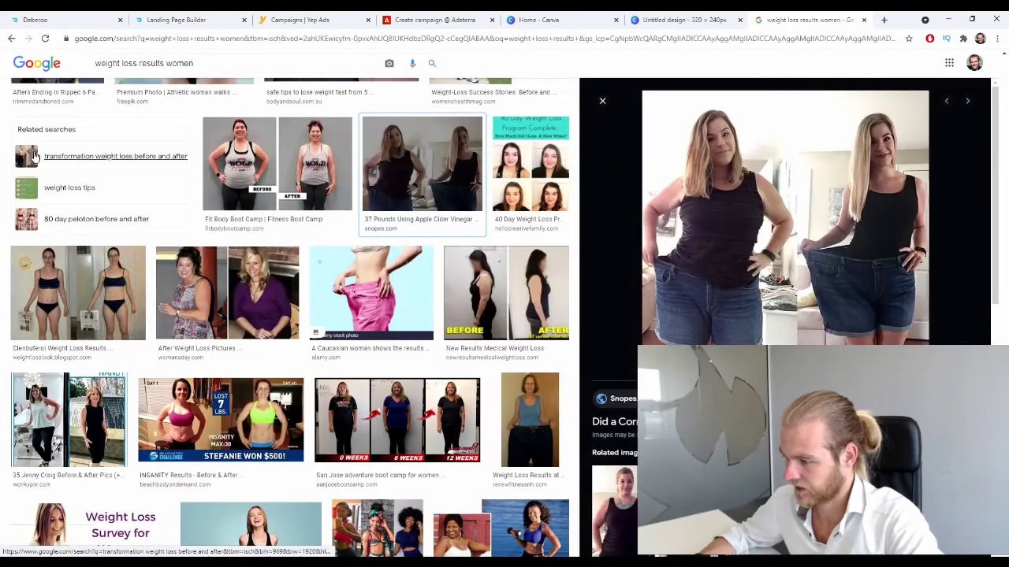
pyautogui.scroll(-2, 36, 158)
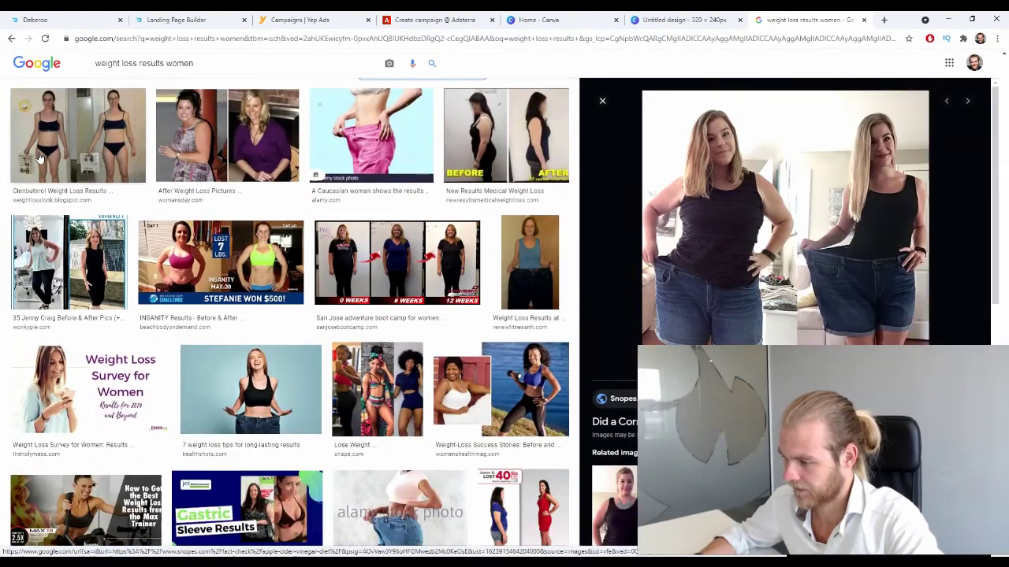
pyautogui.rightClick(763, 182)
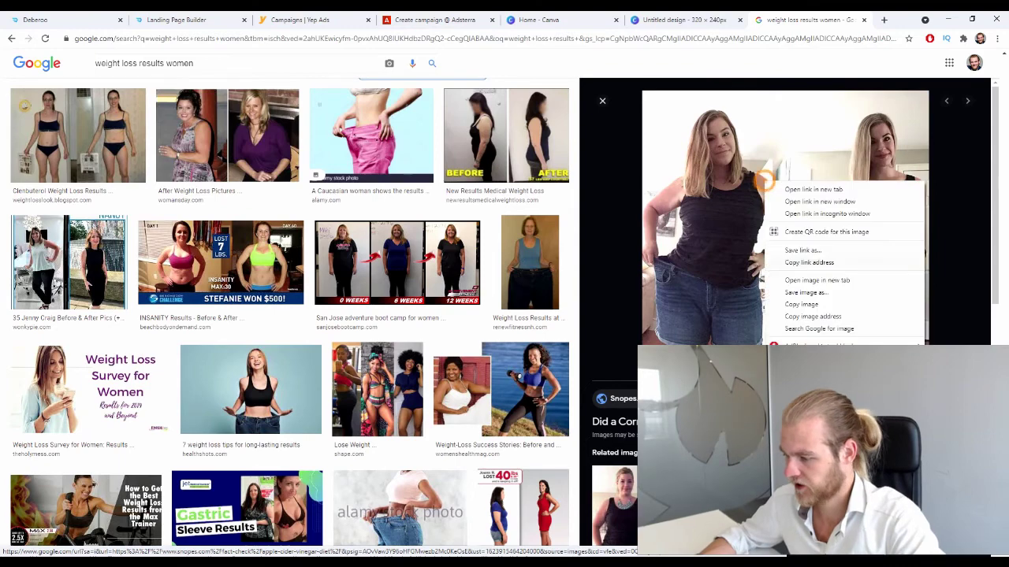
pyautogui.click(805, 292)
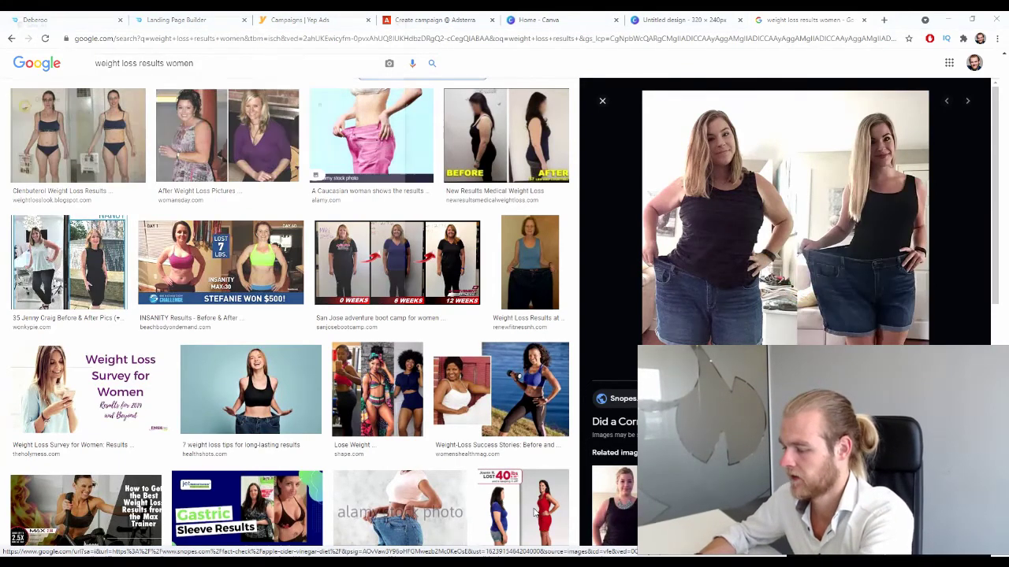
pyautogui.press('Return')
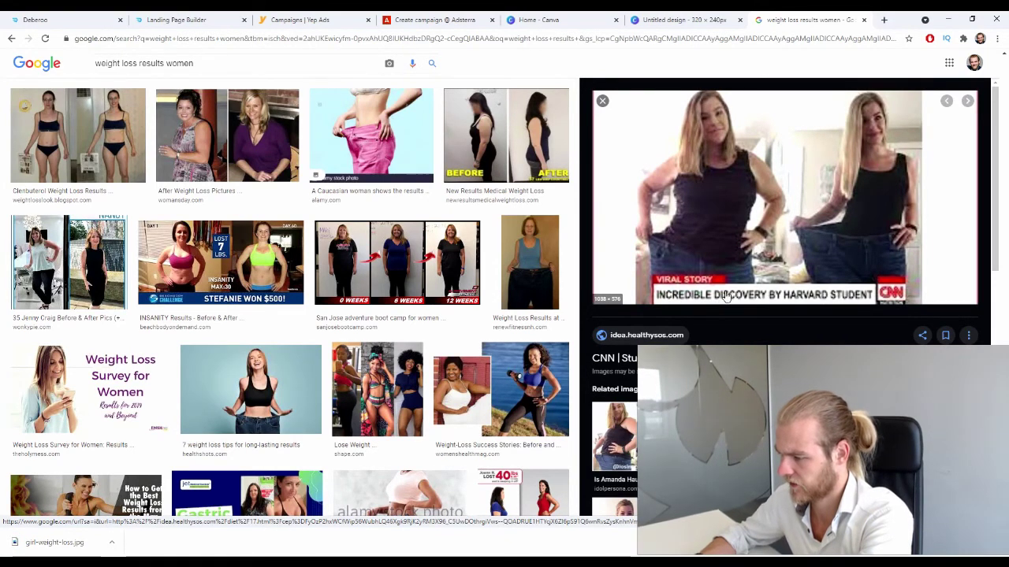
# - Examine the related images, including the CNN, Idol Persona and Pinterest versions, for another before-and-after photo of the same woman
pyautogui.scroll(-3, 713, 306)
pyautogui.scroll(3, 737, 266)
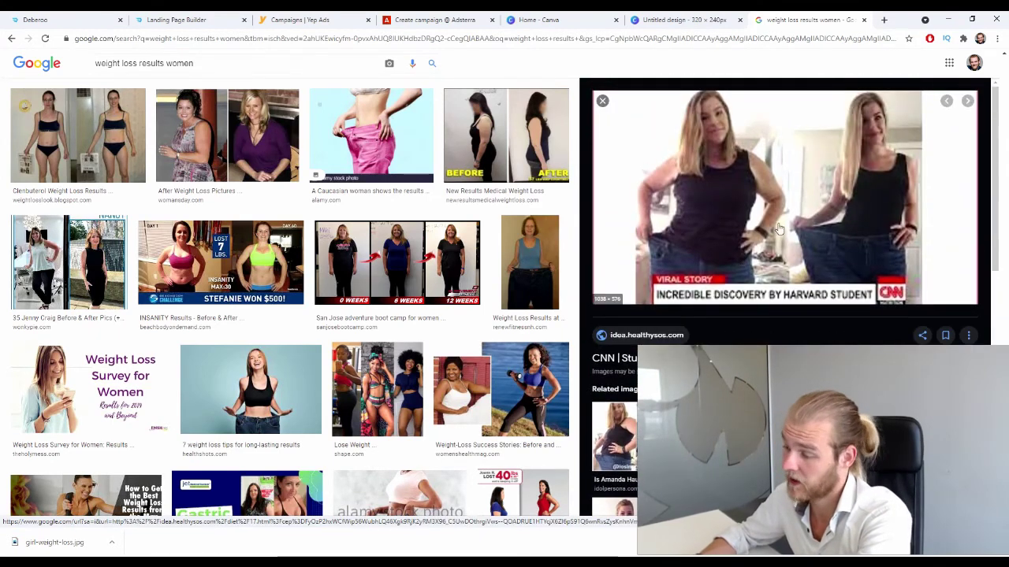
pyautogui.scroll(-3, 863, 105)
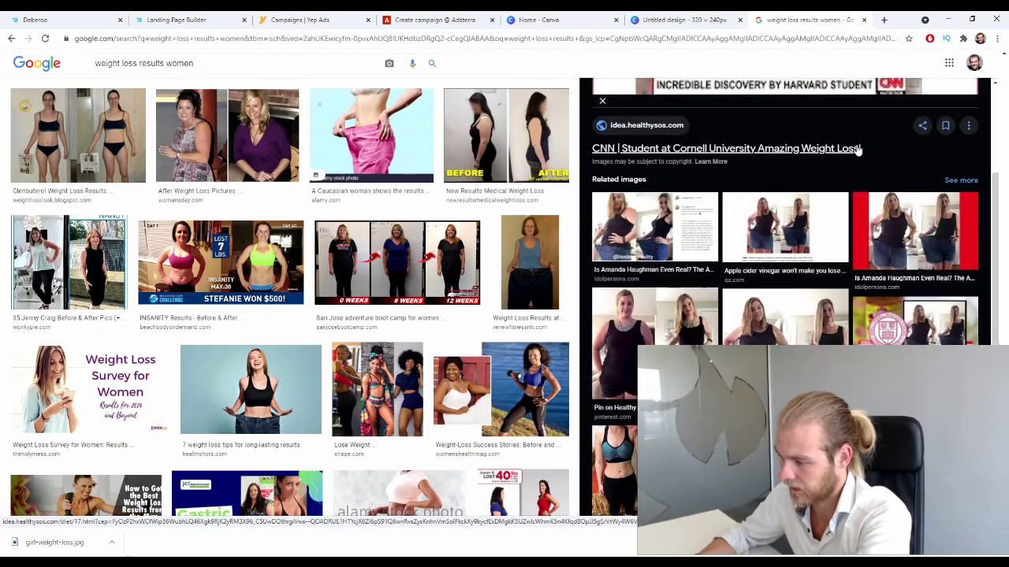
pyautogui.click(605, 222)
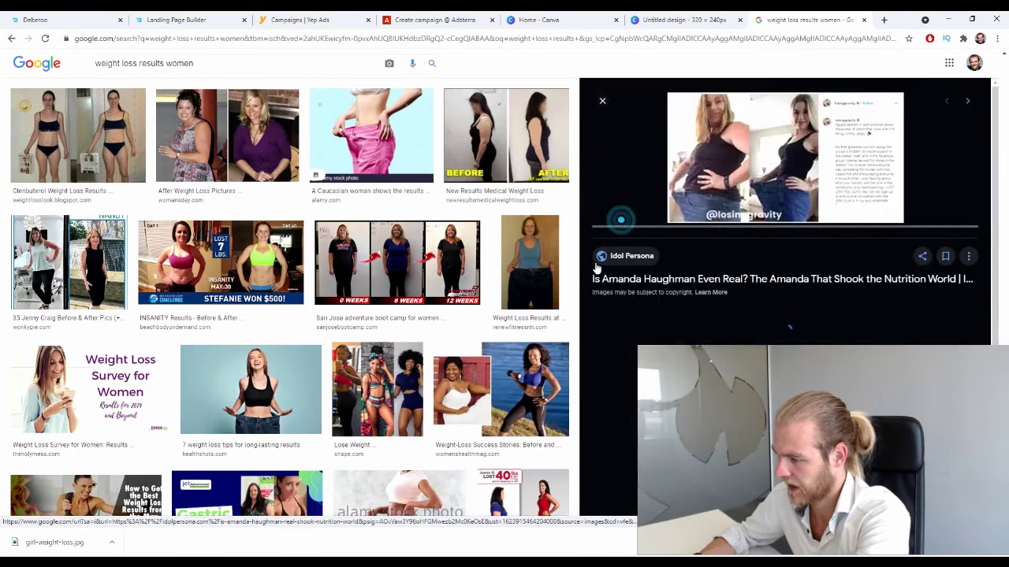
pyautogui.scroll(-1, 679, 329)
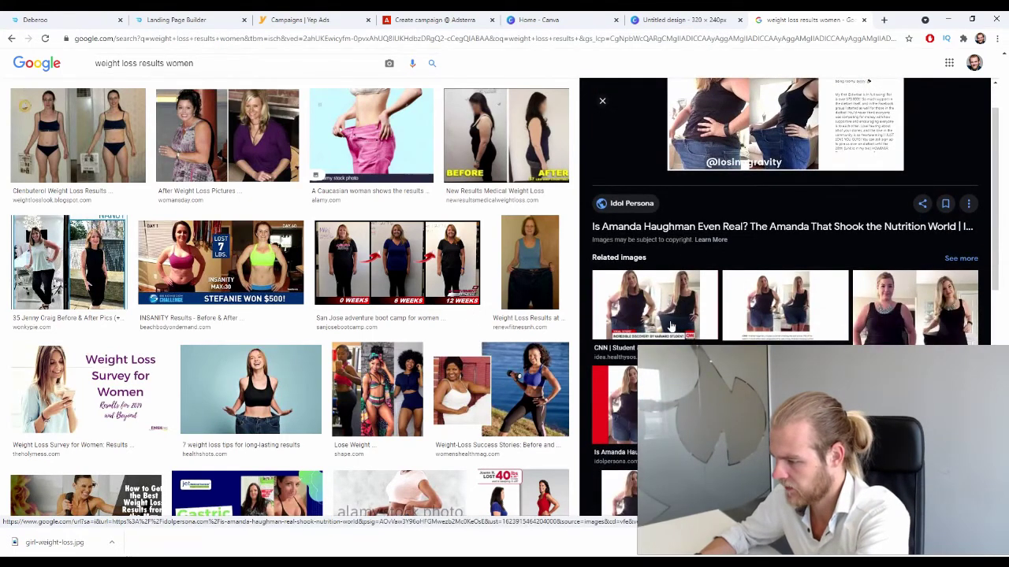
pyautogui.click(911, 338)
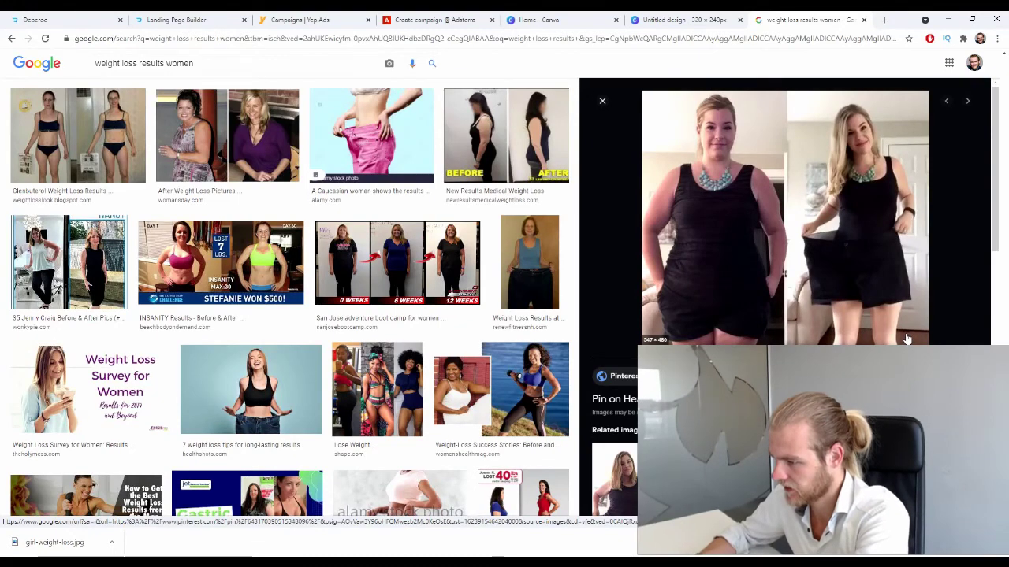
pyautogui.scroll(-2, 906, 339)
pyautogui.scroll(2, 898, 341)
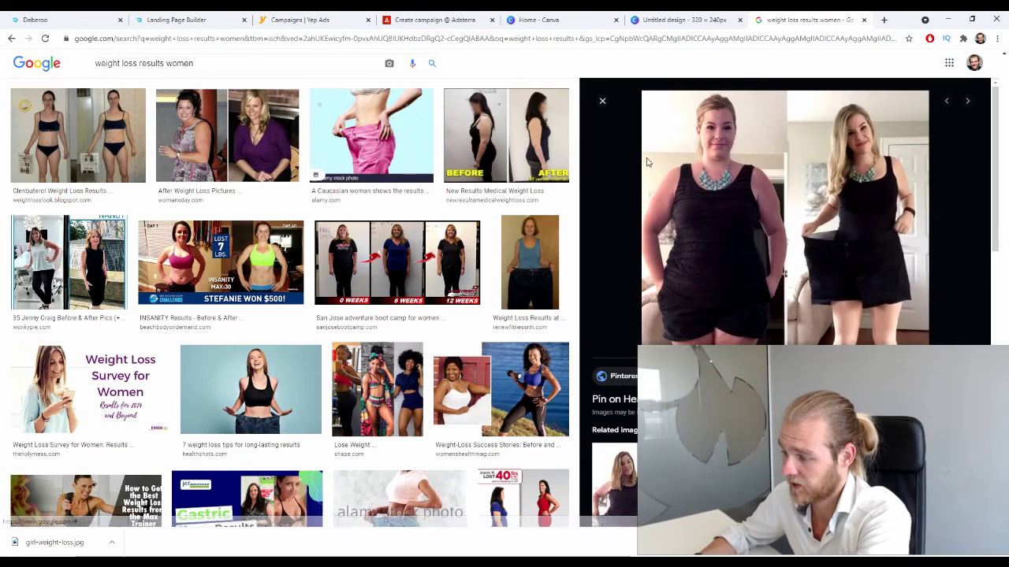
# - Switch to the 320 × 240 px Canva design, upload girl-weight-loss.jpg and fill the blank page with it
pyautogui.click(682, 20)
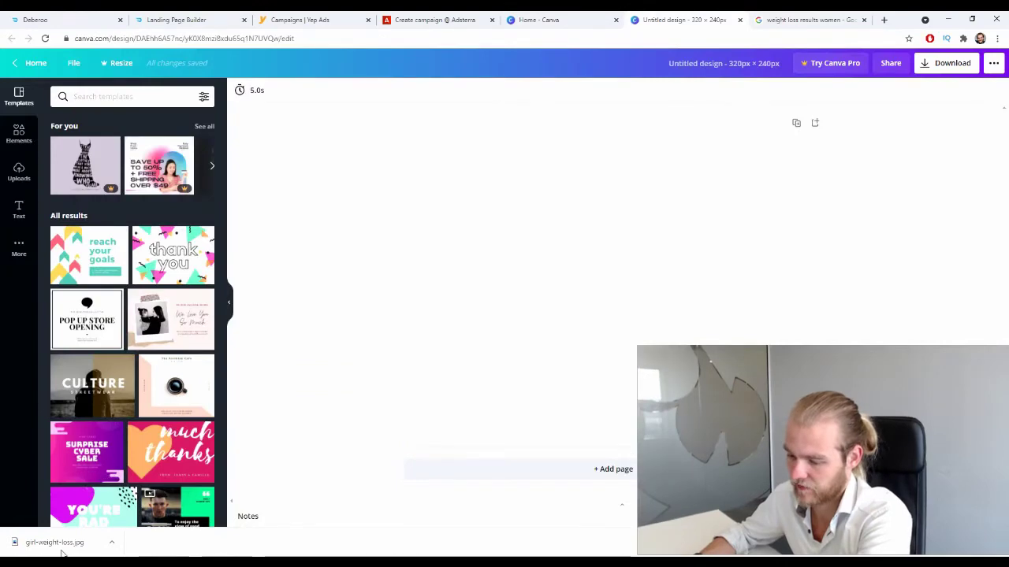
pyautogui.click(19, 170)
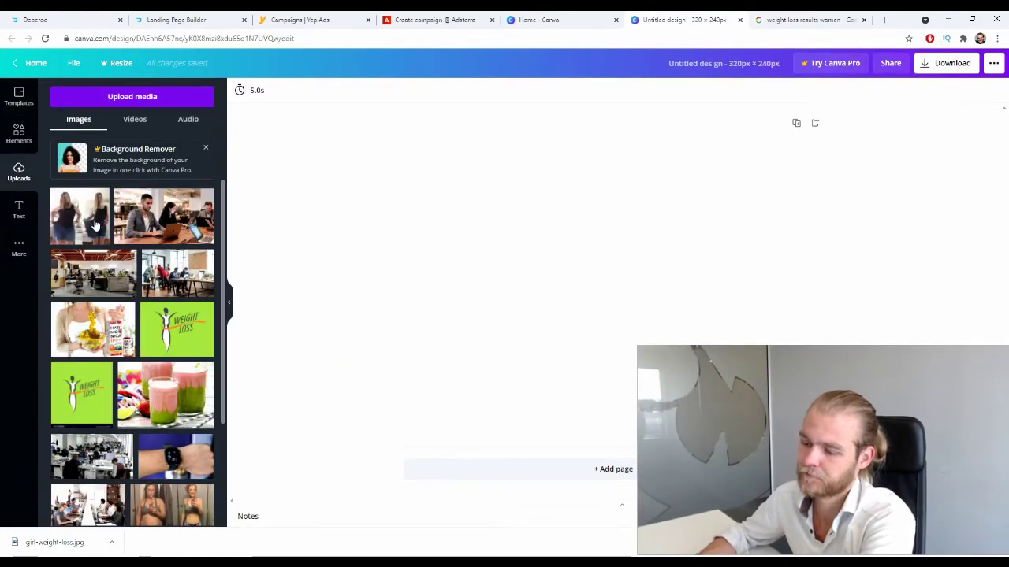
pyautogui.moveTo(79, 214); pyautogui.dragTo(426, 218)
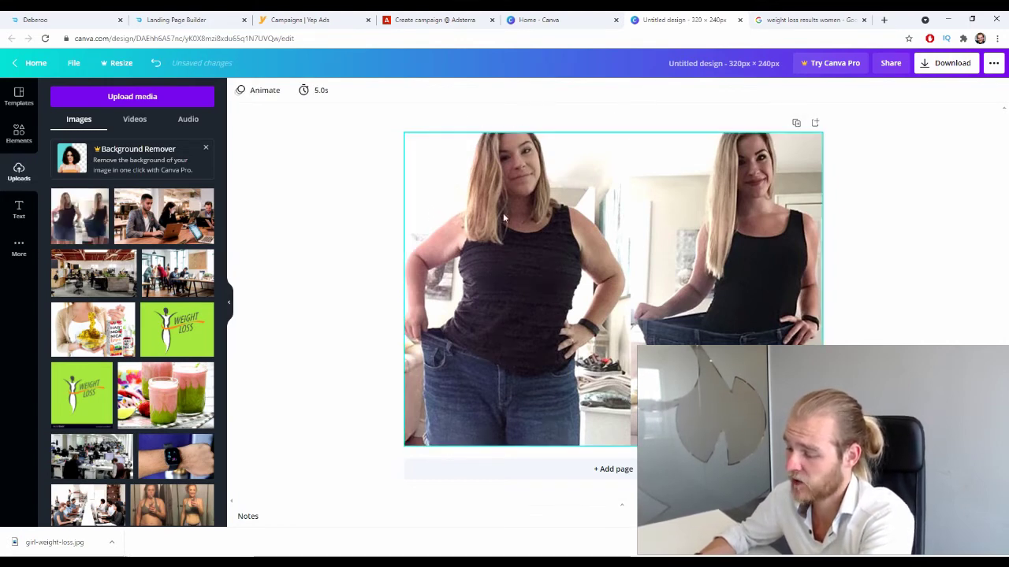
# - Shift the photo slightly downward within its frame and download the design as a PNG
pyautogui.doubleClick(655, 303)
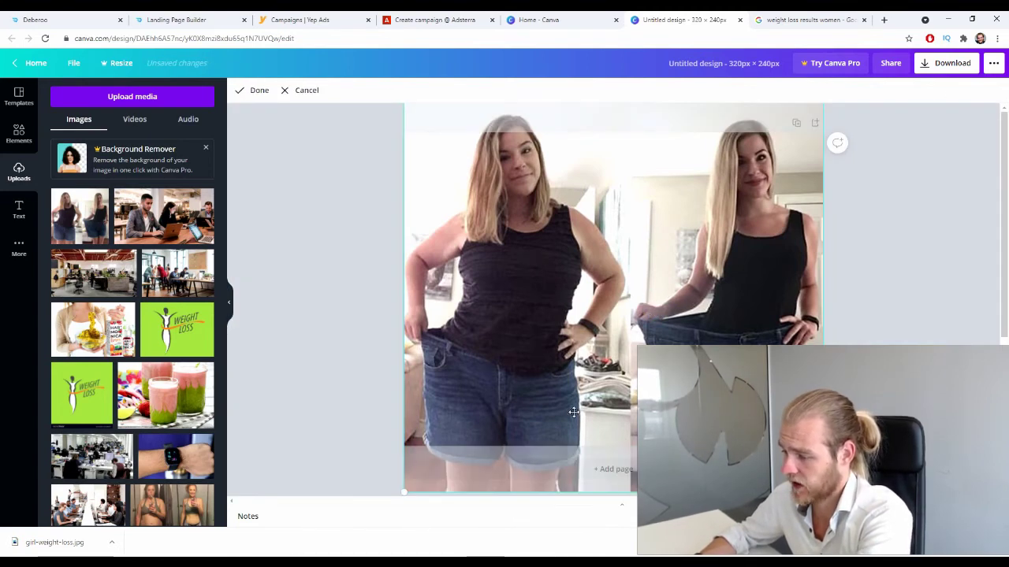
pyautogui.moveTo(573, 412); pyautogui.dragTo(575, 414)
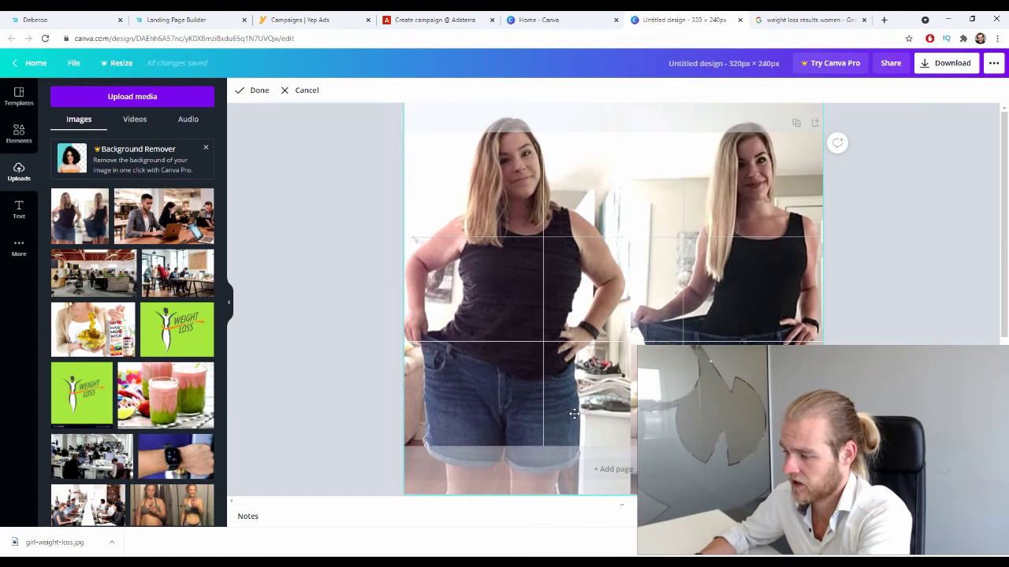
pyautogui.click(343, 392)
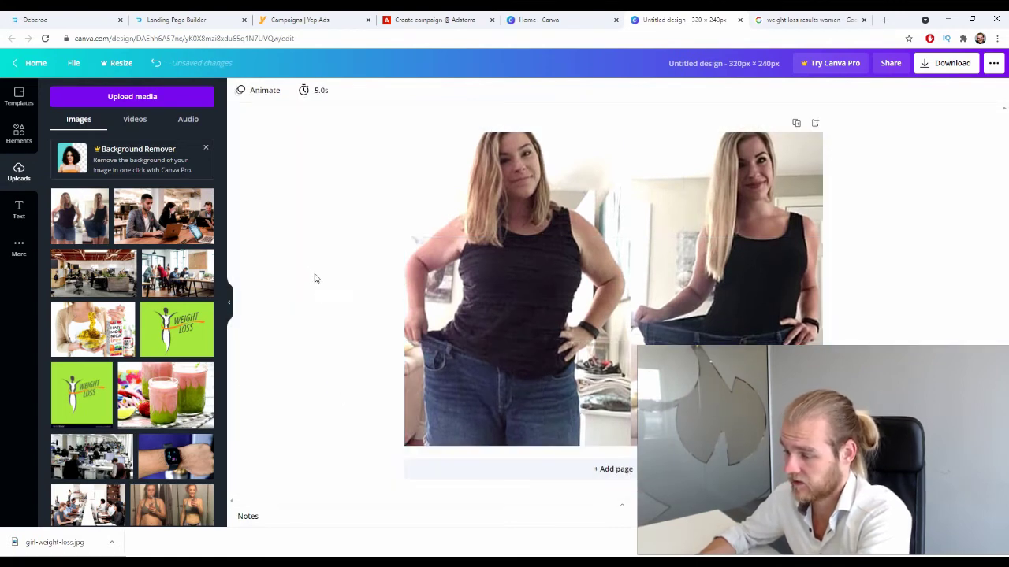
pyautogui.click(958, 67)
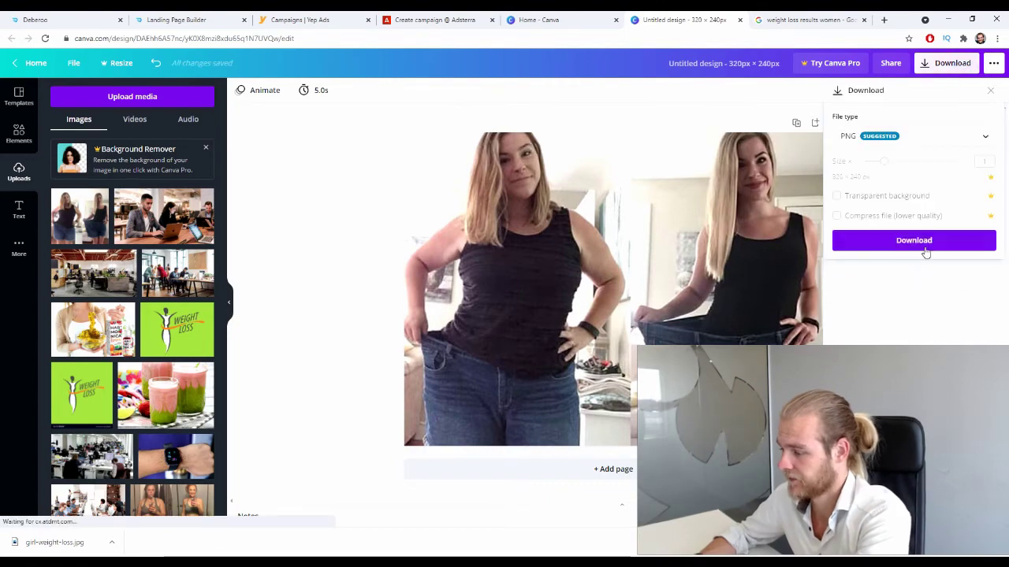
pyautogui.click(925, 243)
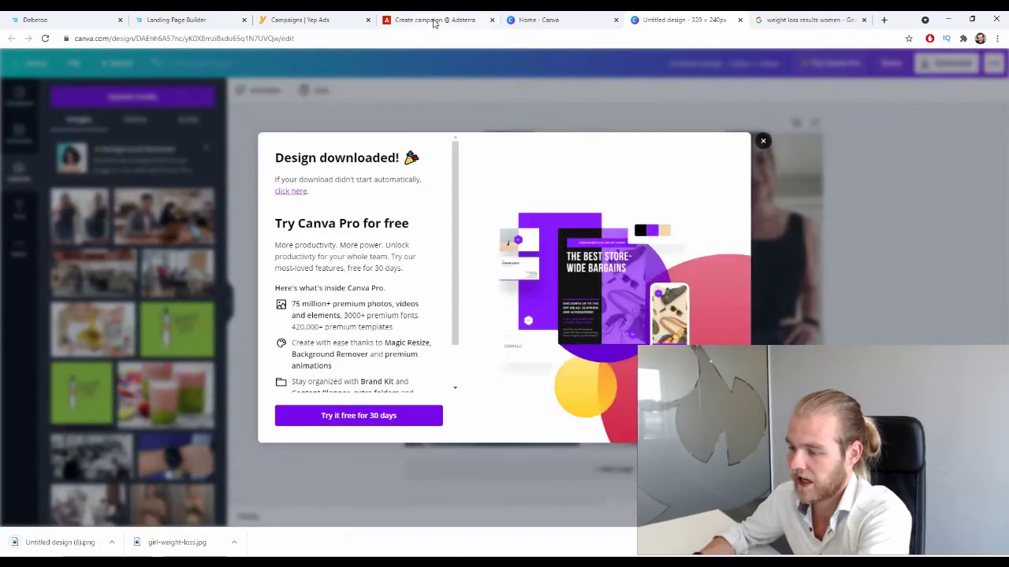
# - Switch to the Adsterra campaign form and upload Untitled design (6).png as the 320*240 creative image
pyautogui.click(435, 20)
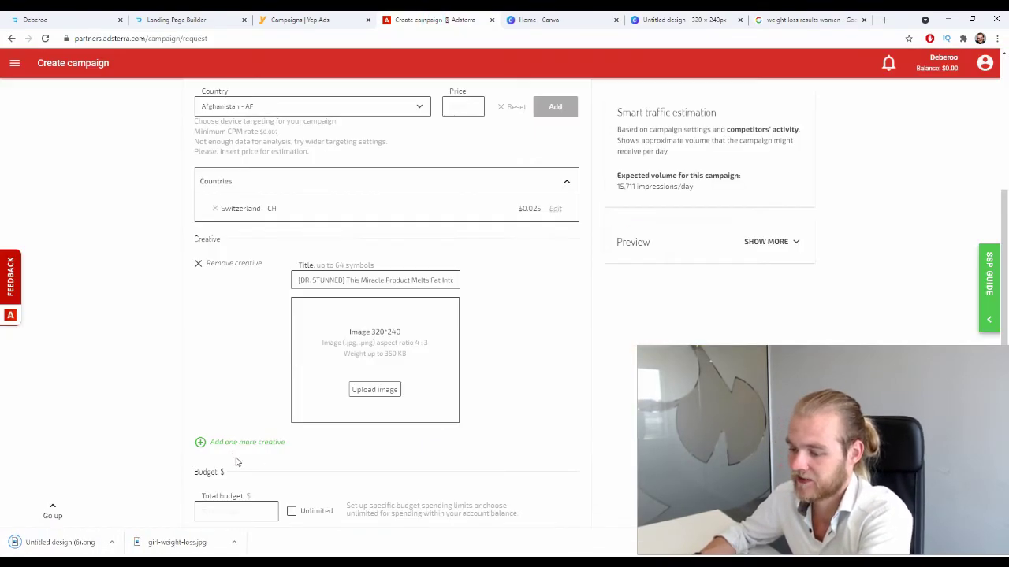
pyautogui.moveTo(55, 542); pyautogui.dragTo(358, 344)
pyautogui.click(540, 19)
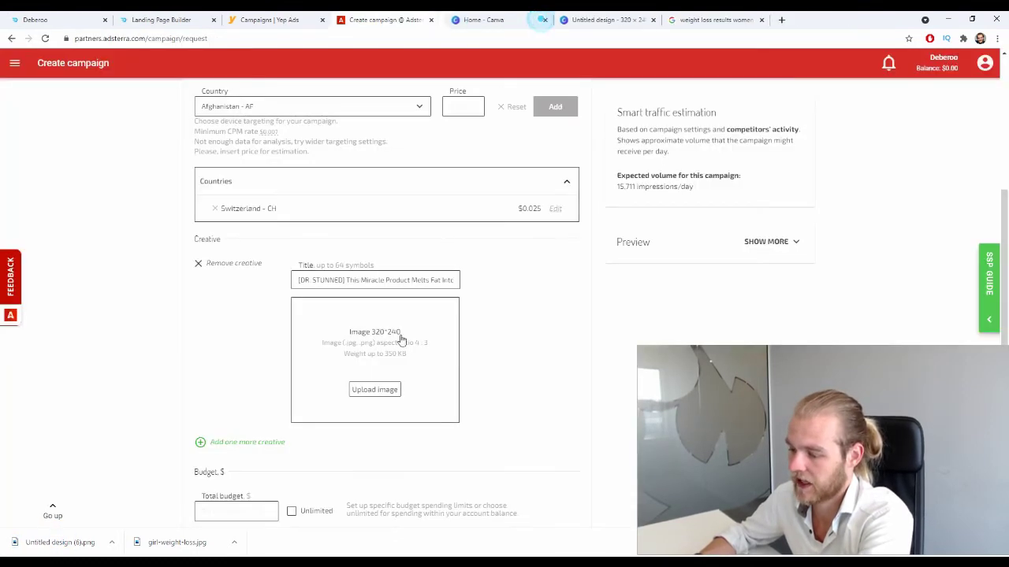
pyautogui.click(375, 389)
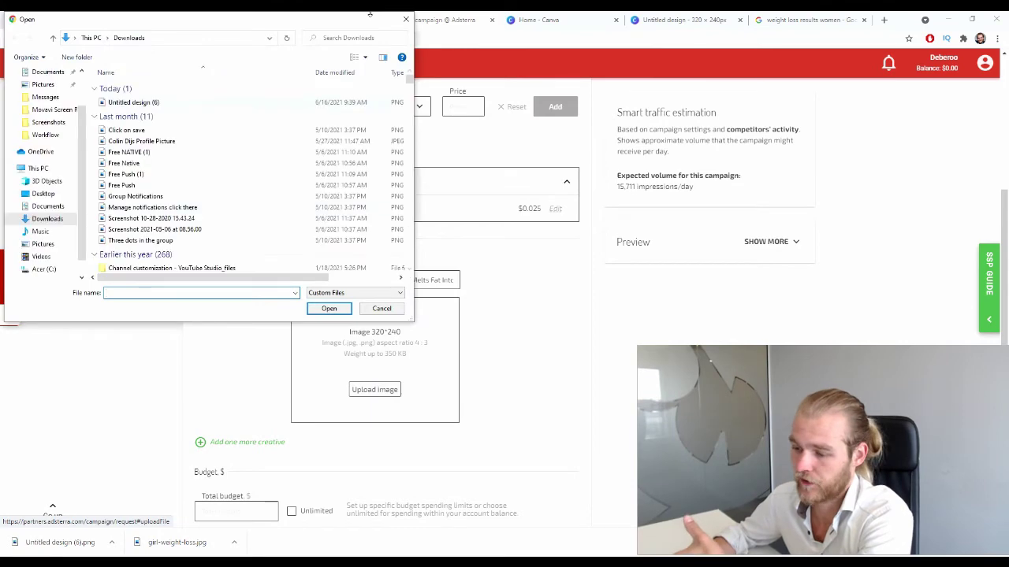
pyautogui.click(225, 102)
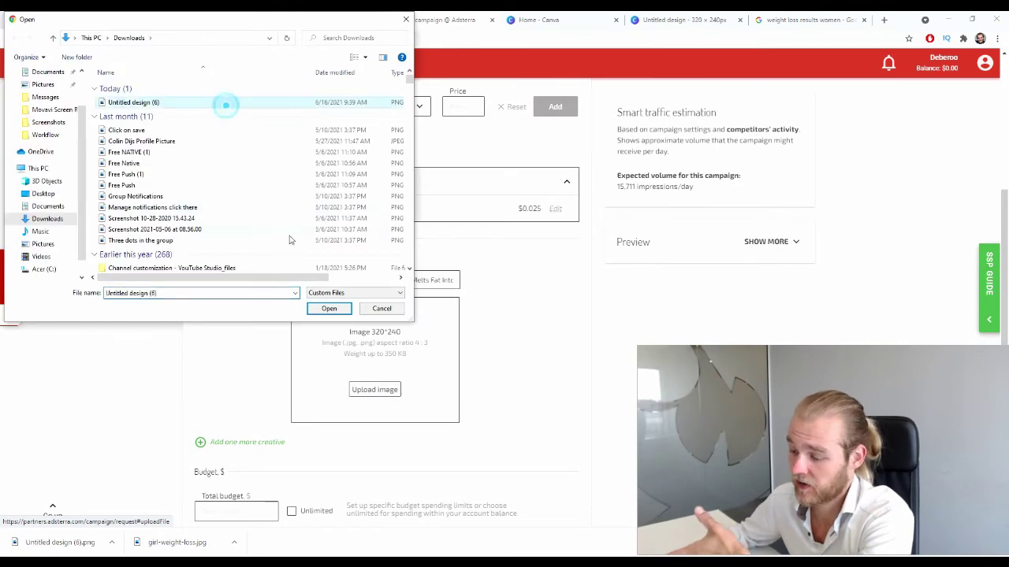
pyautogui.click(323, 308)
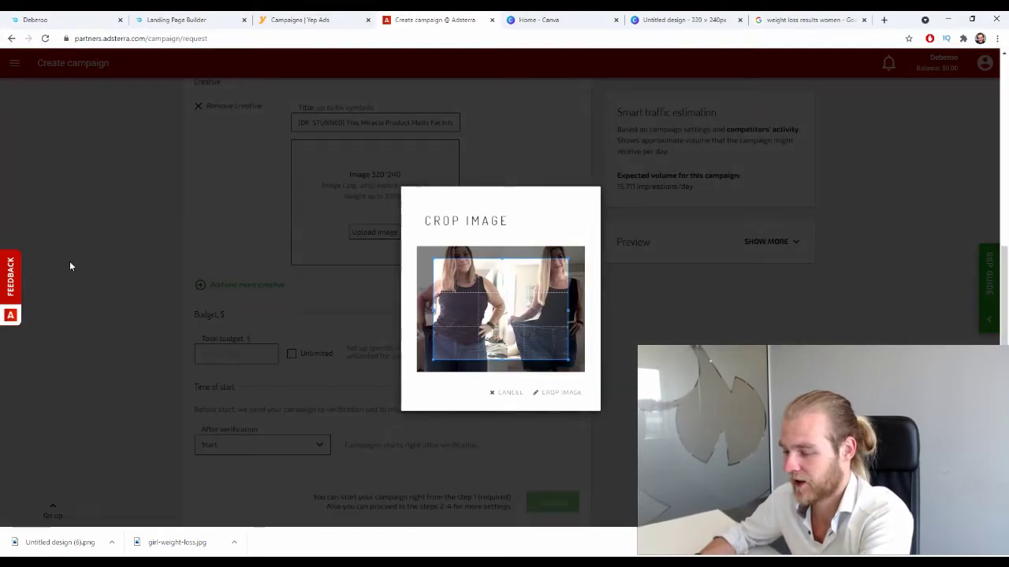
# - Extend the crop area to cover the whole picture and apply the crop
pyautogui.moveTo(431, 259); pyautogui.dragTo(162, 153)
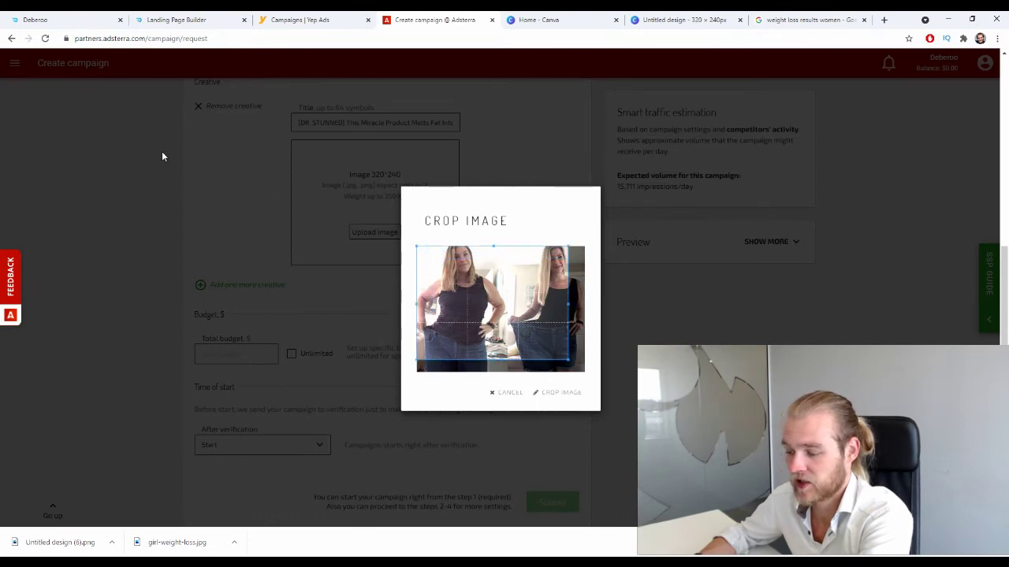
pyautogui.moveTo(566, 360); pyautogui.dragTo(583, 370)
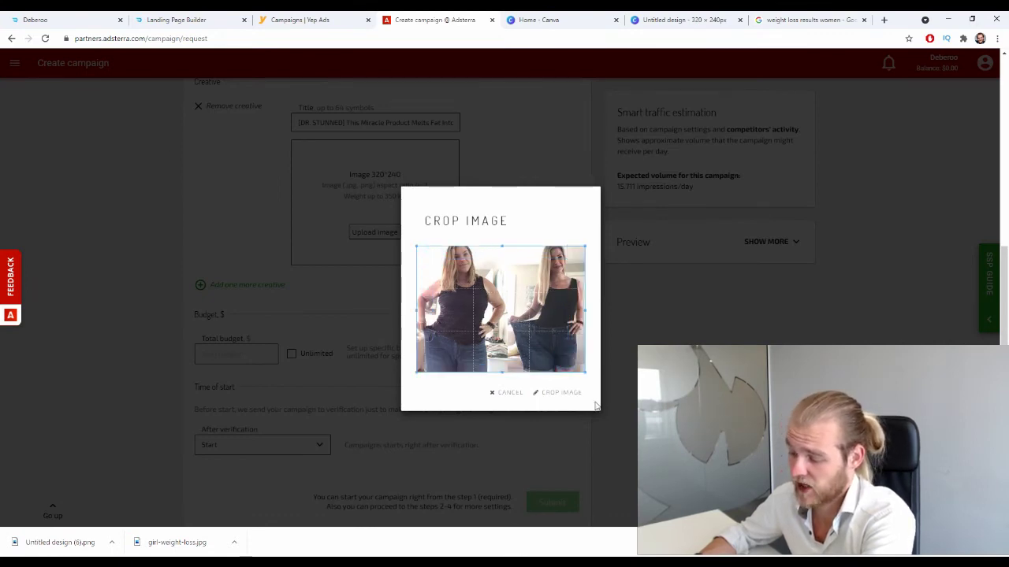
pyautogui.click(561, 392)
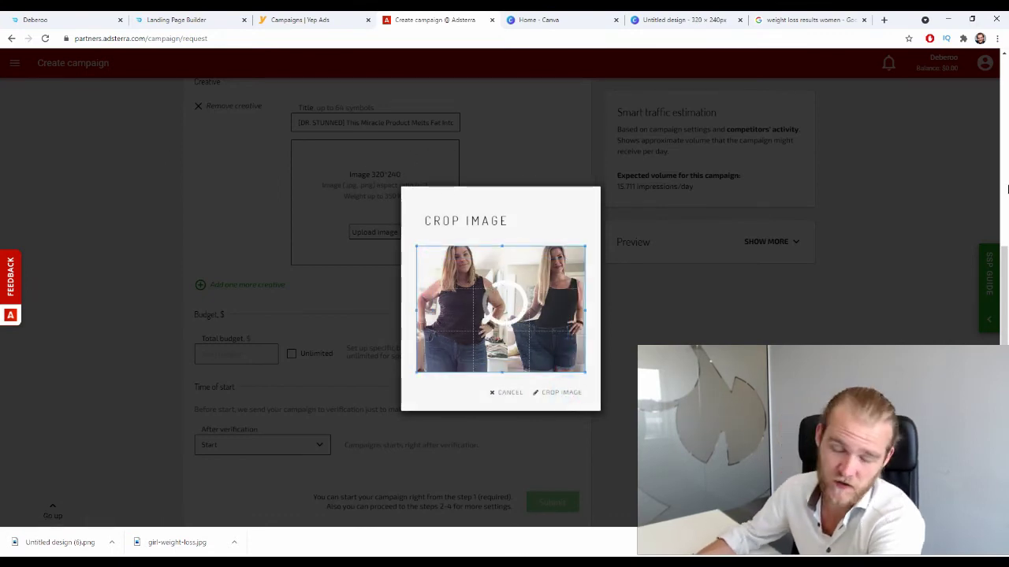
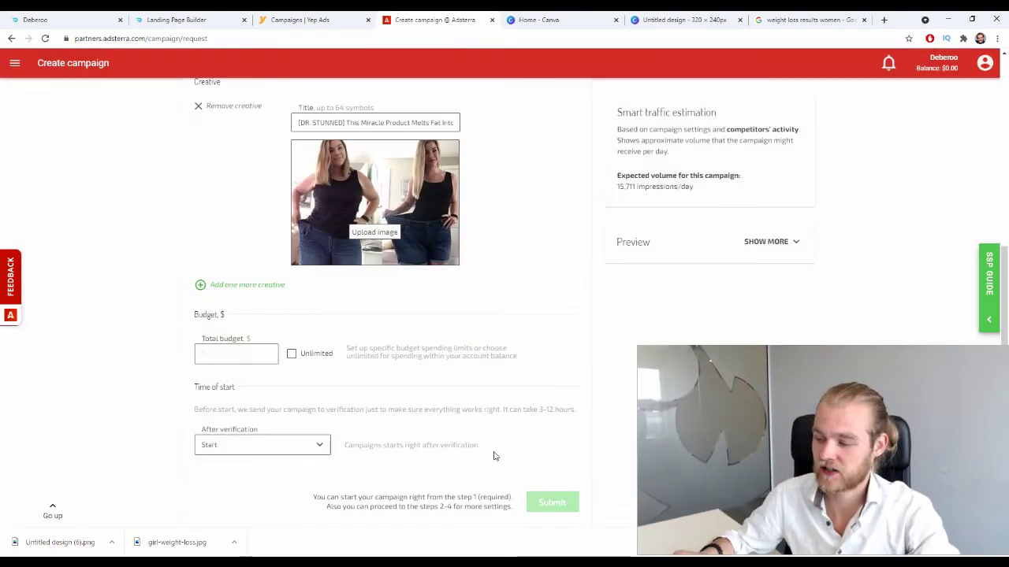
# - Set the campaign's total budget to Unlimited
pyautogui.scroll(1, 385, 326)
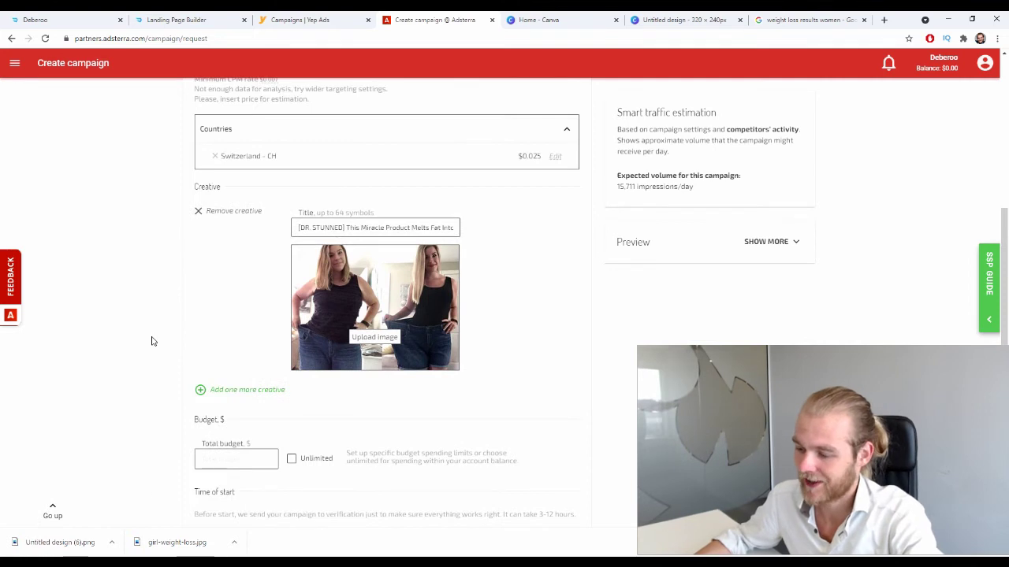
pyautogui.scroll(-1, 151, 339)
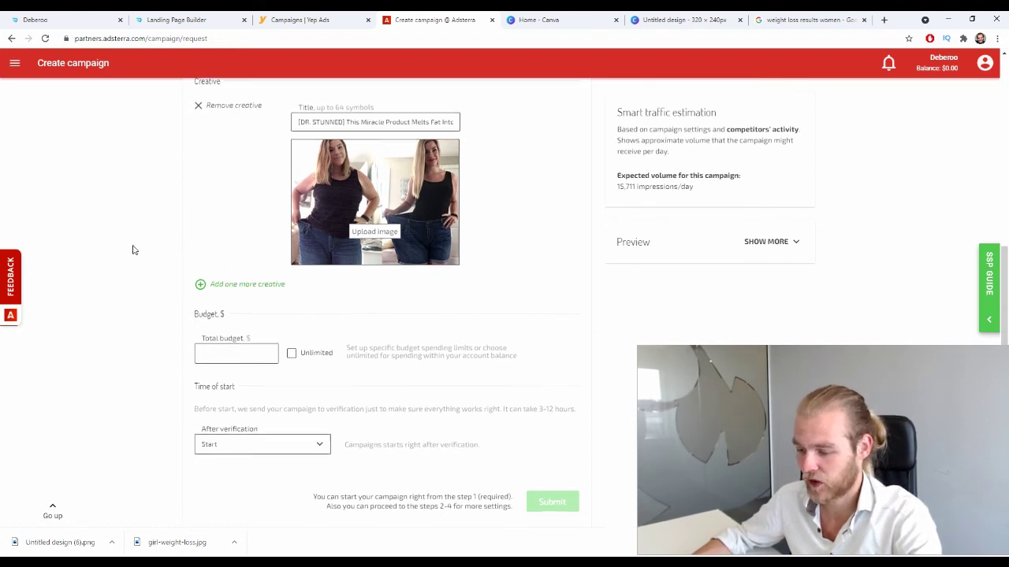
pyautogui.scroll(-2, 134, 295)
pyautogui.click(216, 210)
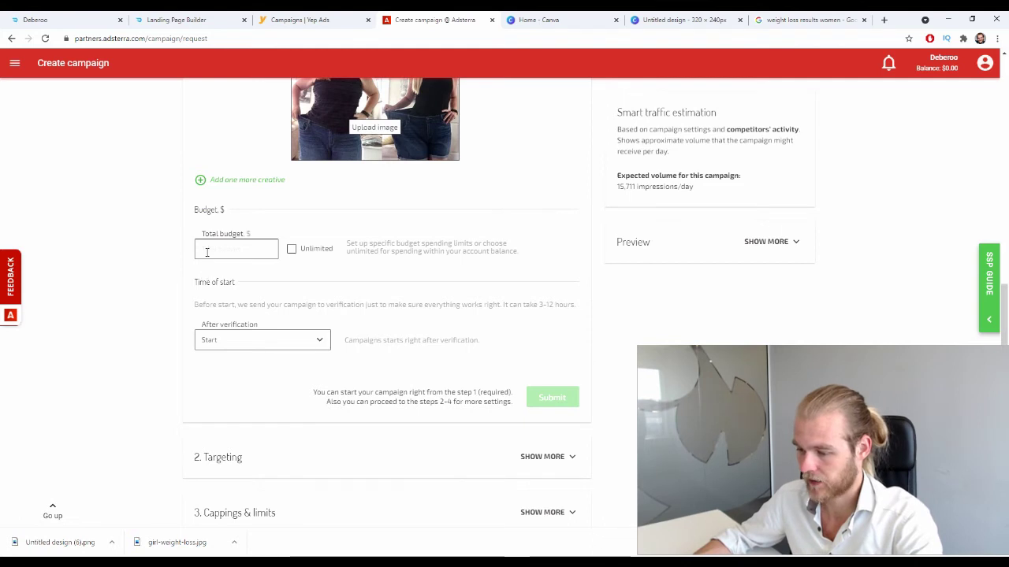
pyautogui.click(206, 249)
pyautogui.click(291, 250)
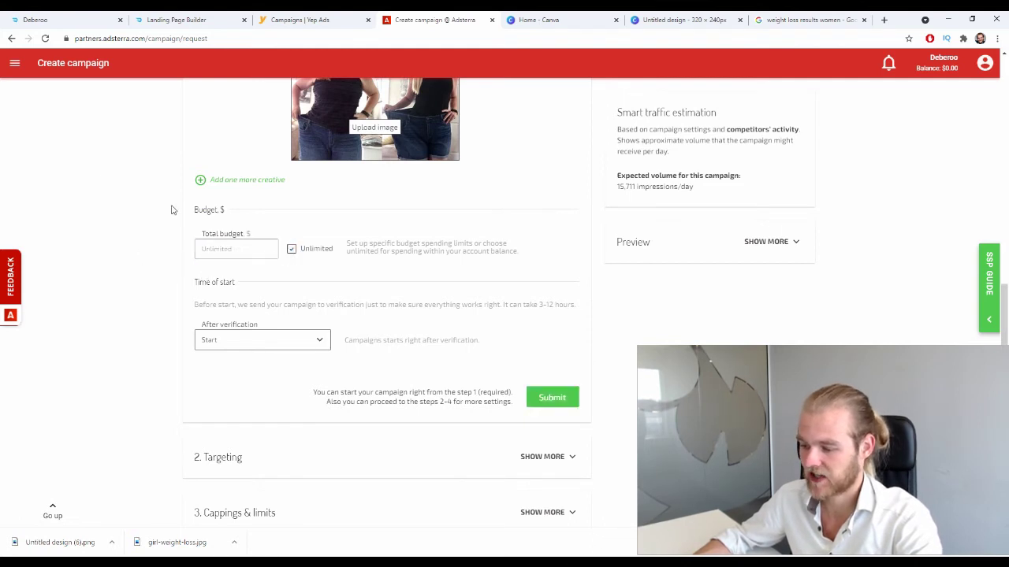
# - Set the campaign to Keep inactive after verification
pyautogui.scroll(-2, 138, 180)
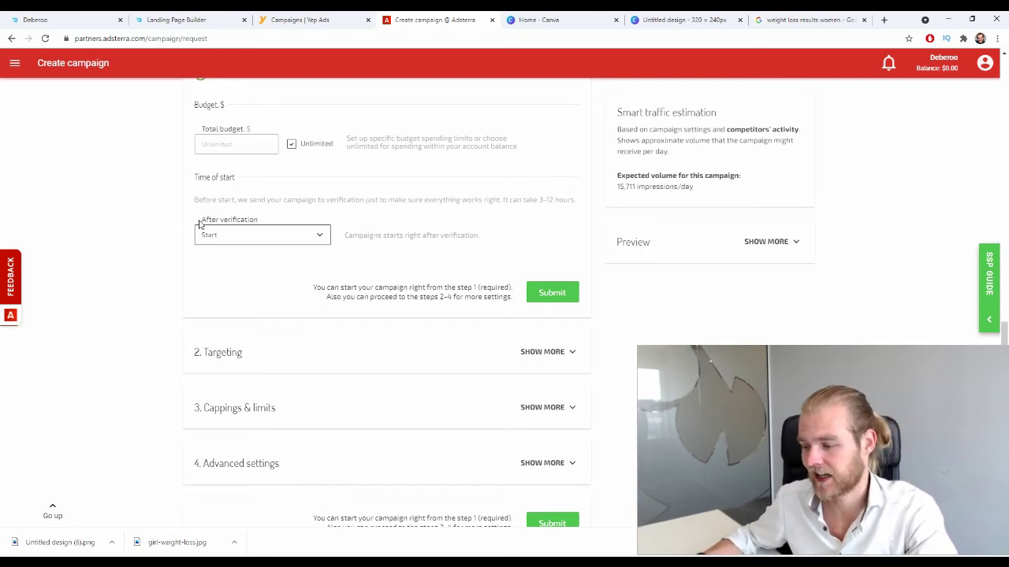
pyautogui.click(229, 234)
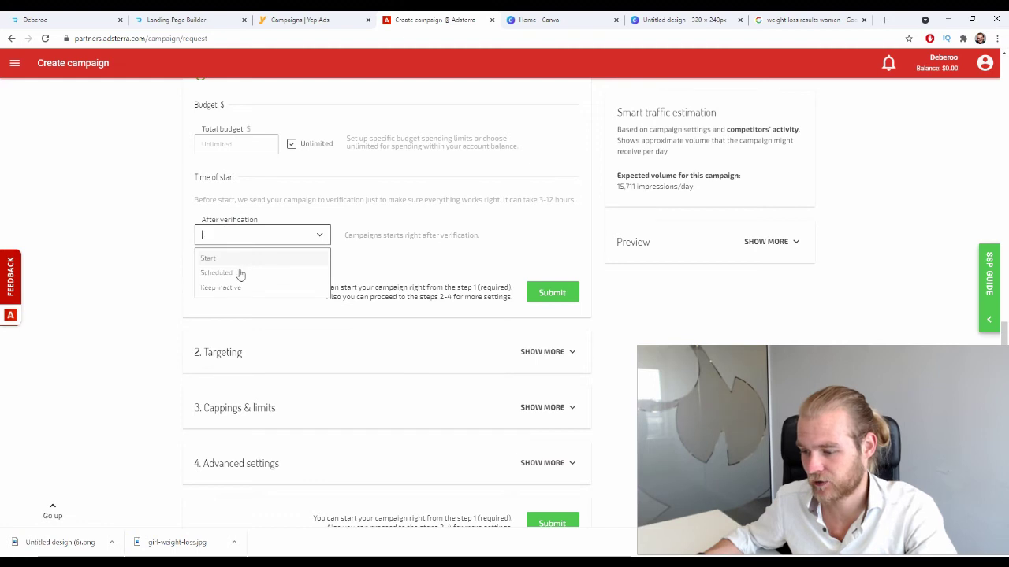
pyautogui.click(228, 288)
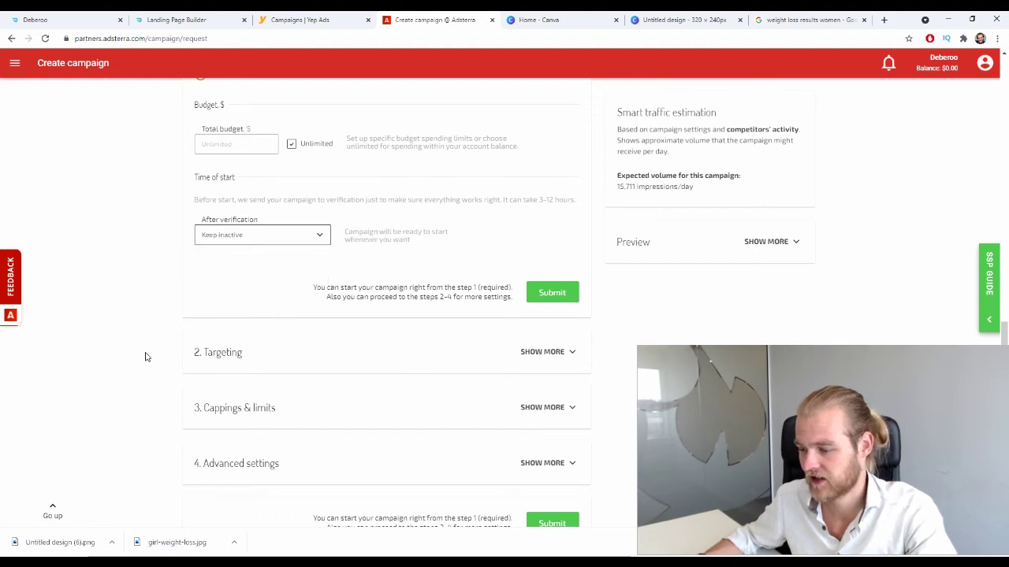
# - Expand the Targeting section and review the available targeting types
pyautogui.scroll(-1, 99, 296)
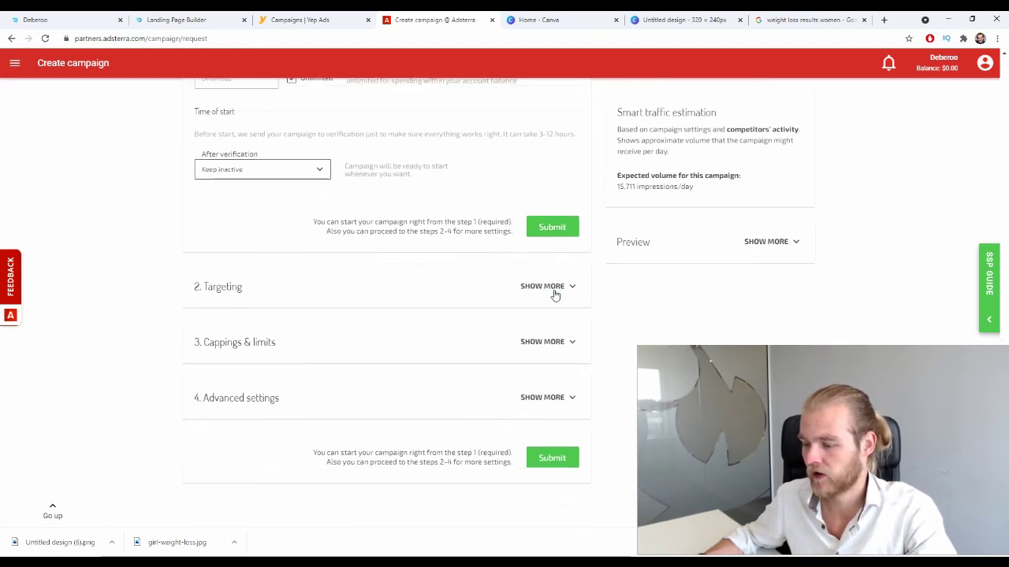
pyautogui.click(548, 286)
pyautogui.scroll(-1, 174, 269)
pyautogui.click(252, 285)
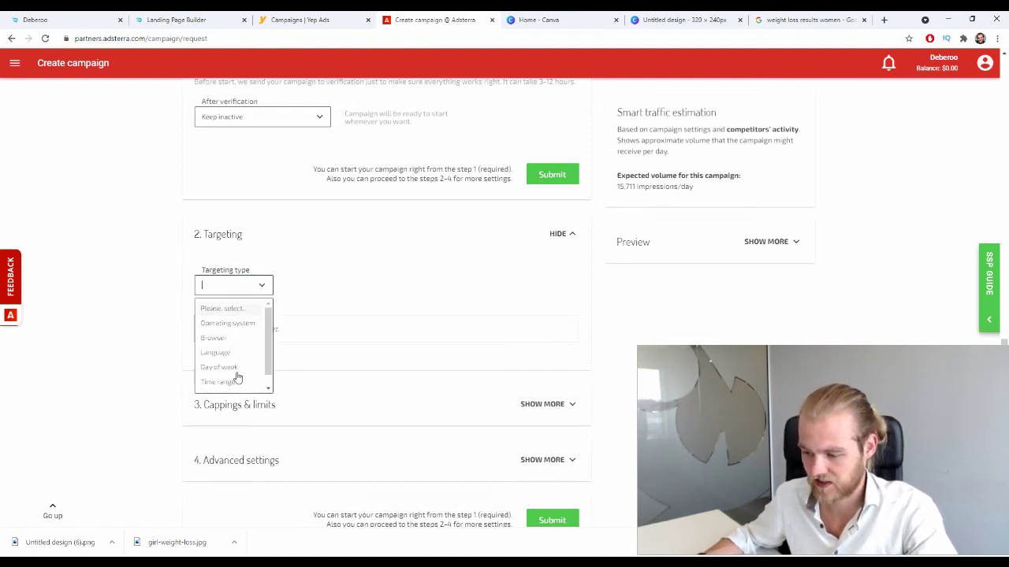
pyautogui.scroll(-1, 236, 375)
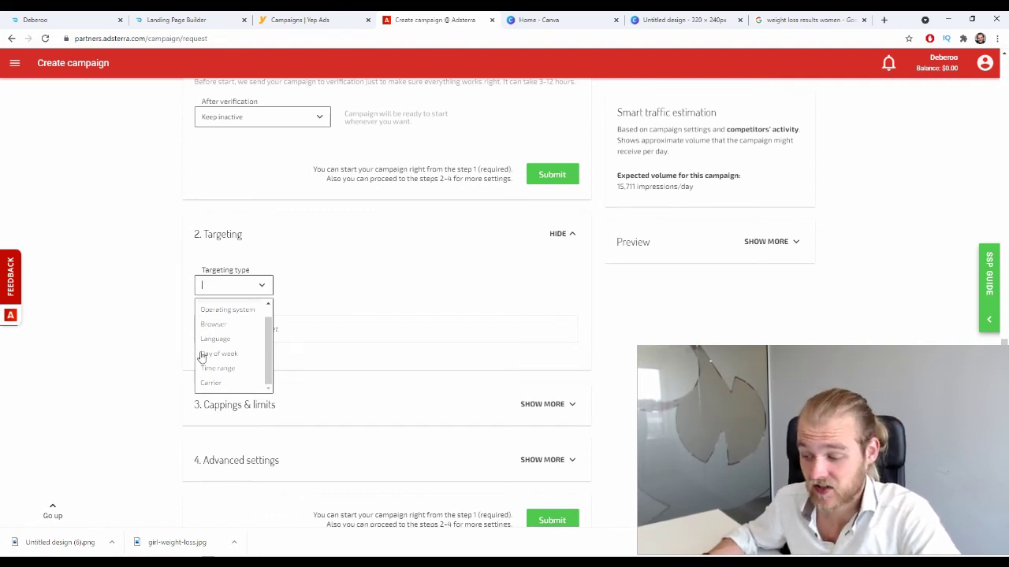
pyautogui.scroll(2, 208, 351)
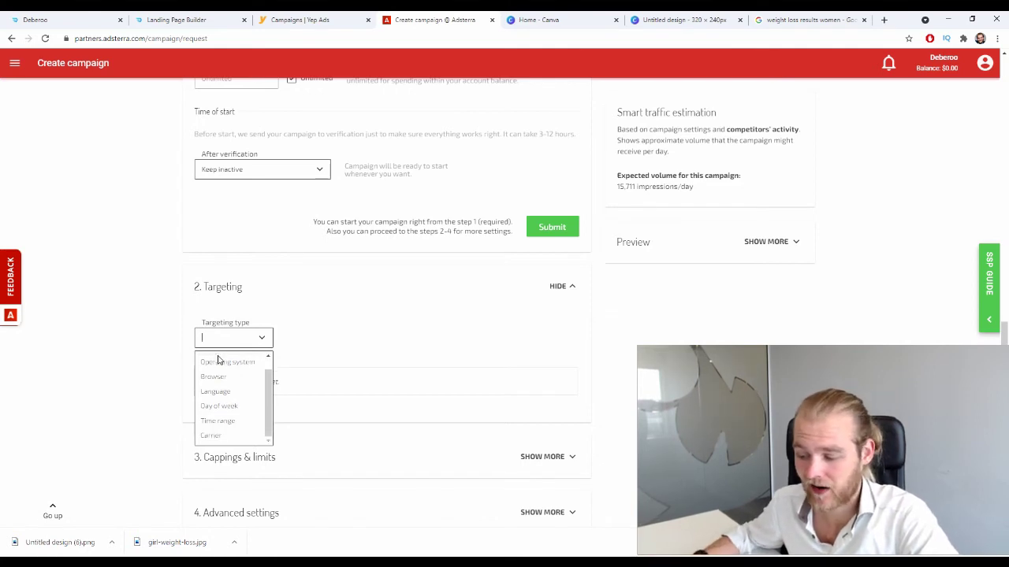
pyautogui.scroll(-2, 215, 359)
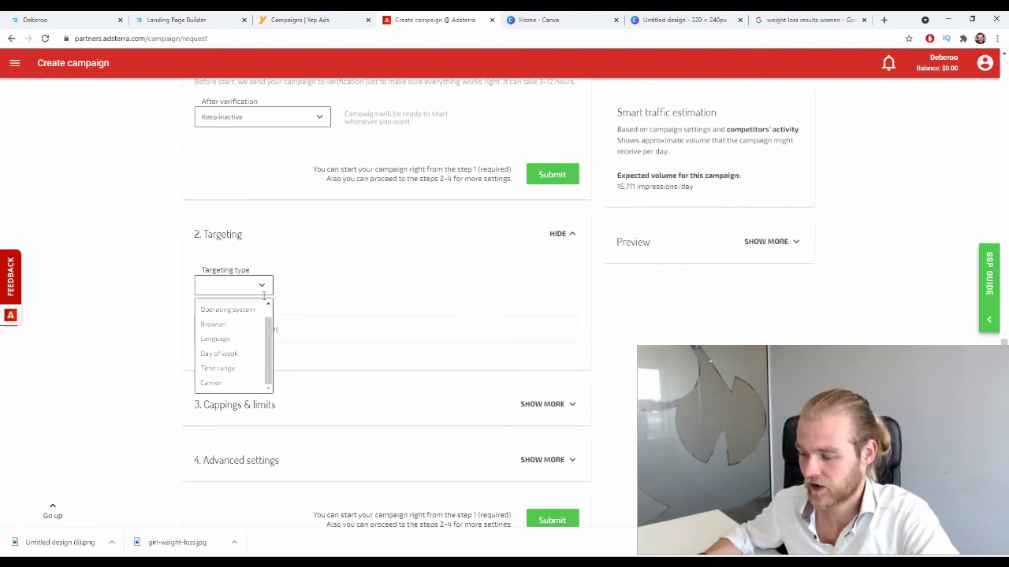
# - Examine the operating system targeting options, including the version choices for Mac Os X
pyautogui.click(237, 310)
pyautogui.click(261, 318)
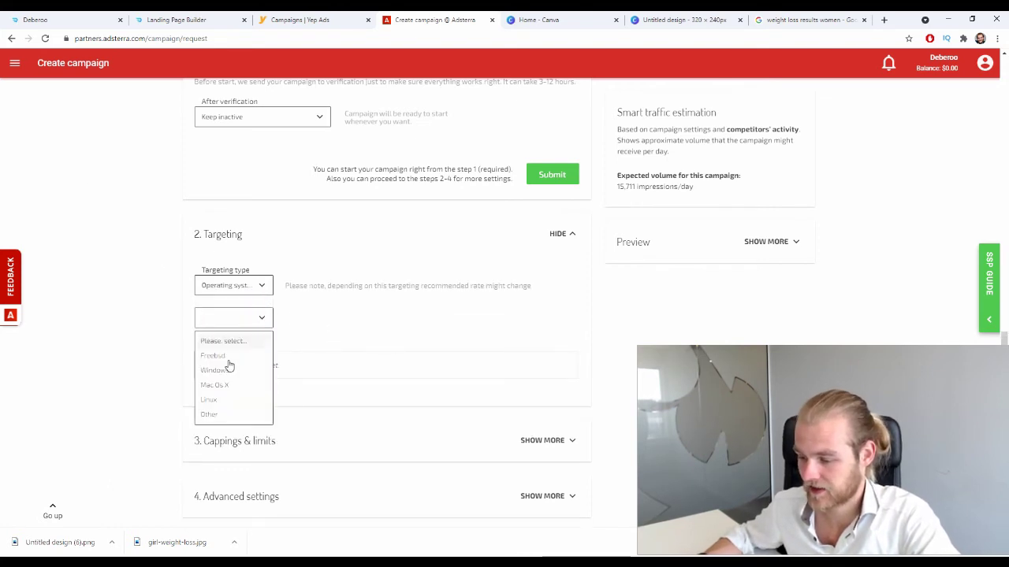
pyautogui.scroll(-1, 216, 365)
pyautogui.click(225, 285)
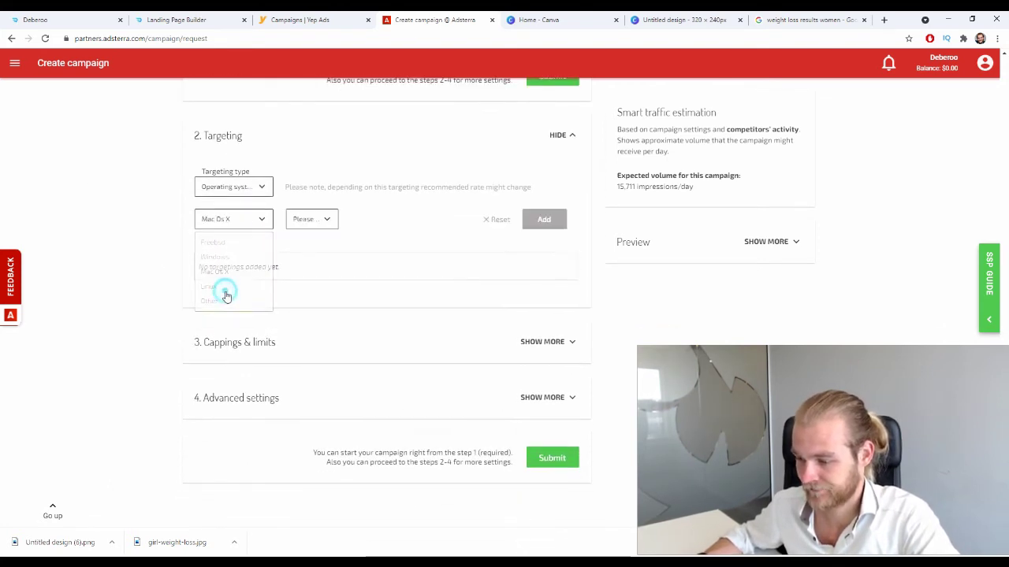
pyautogui.click(311, 219)
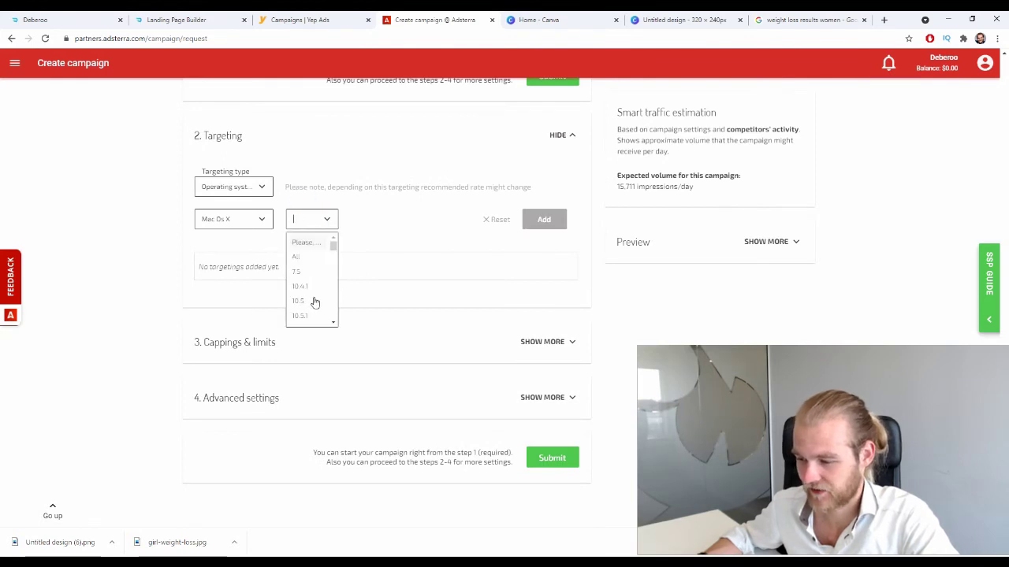
pyautogui.click(171, 265)
# - Examine the browser targeting options, including the version choices for Chrome
pyautogui.click(262, 186)
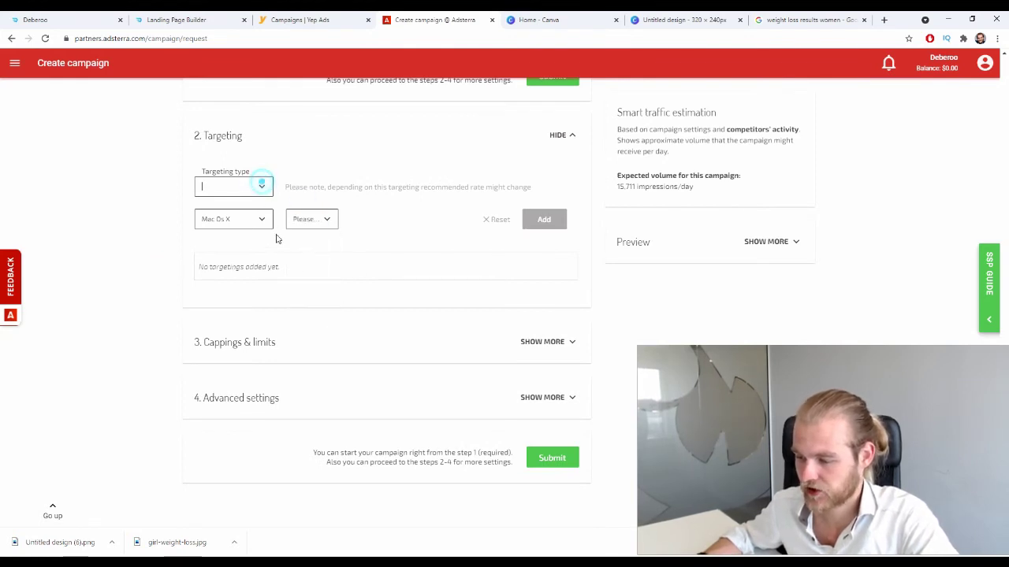
pyautogui.click(232, 224)
pyautogui.click(248, 220)
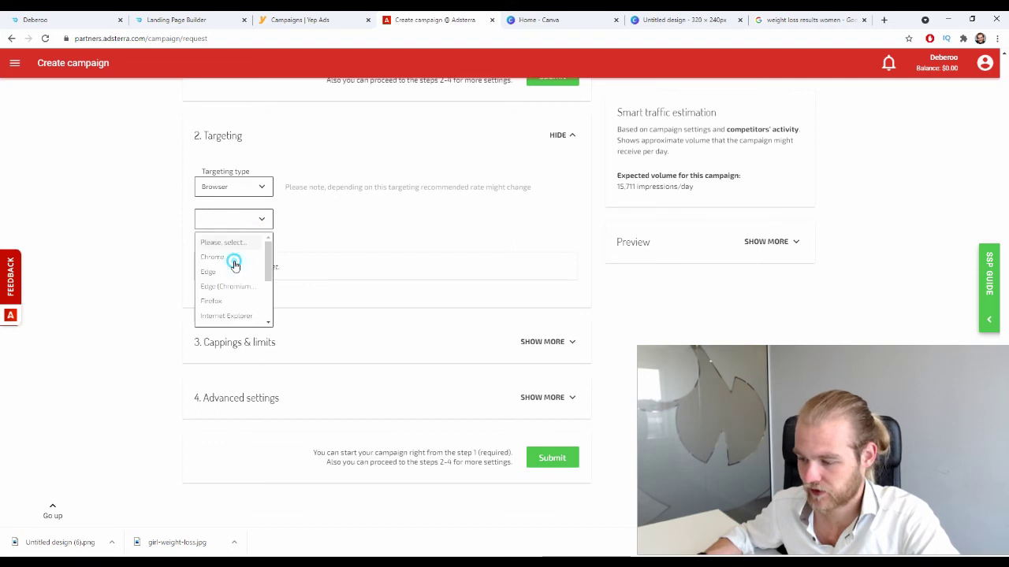
pyautogui.click(234, 260)
pyautogui.click(312, 219)
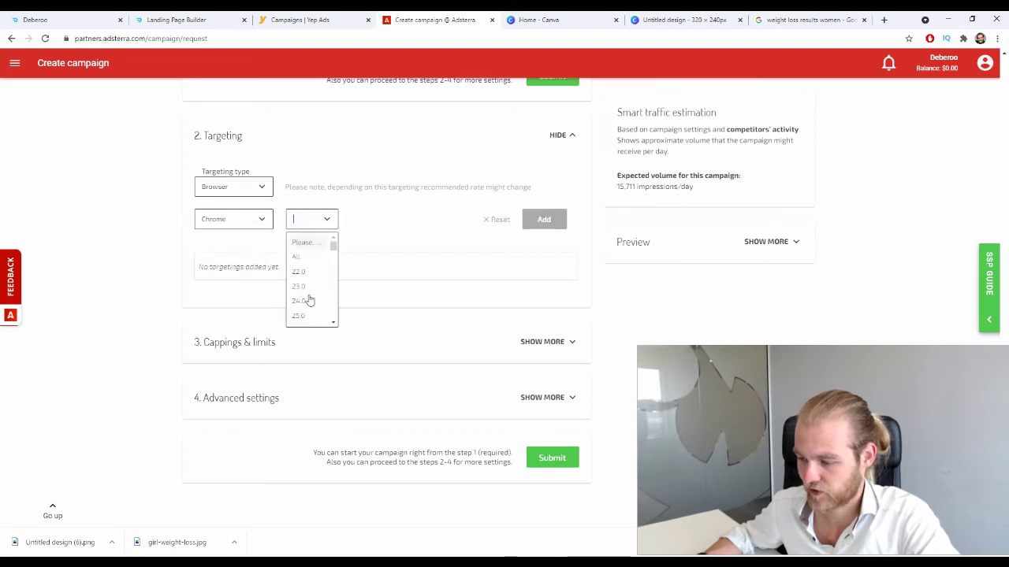
# - Add a language targeting rule that includes French
pyautogui.click(252, 187)
pyautogui.click(231, 240)
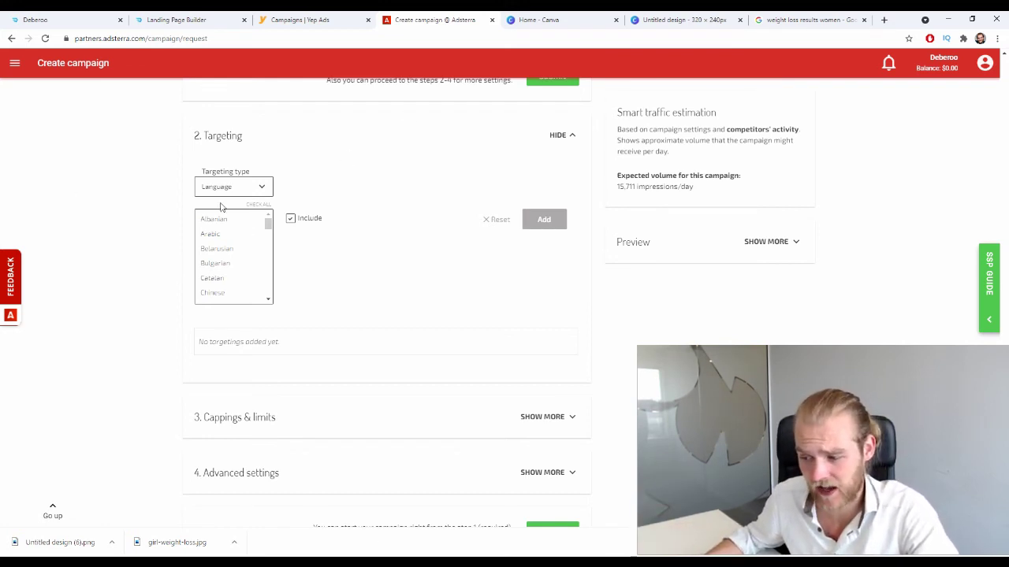
pyautogui.scroll(-1, 224, 264)
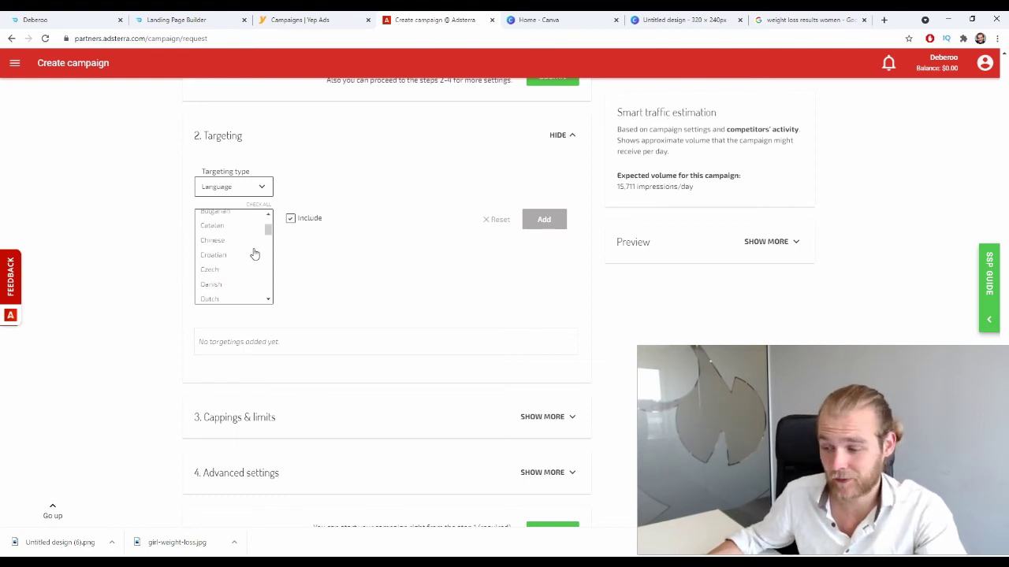
pyautogui.scroll(-2, 251, 260)
pyautogui.click(222, 253)
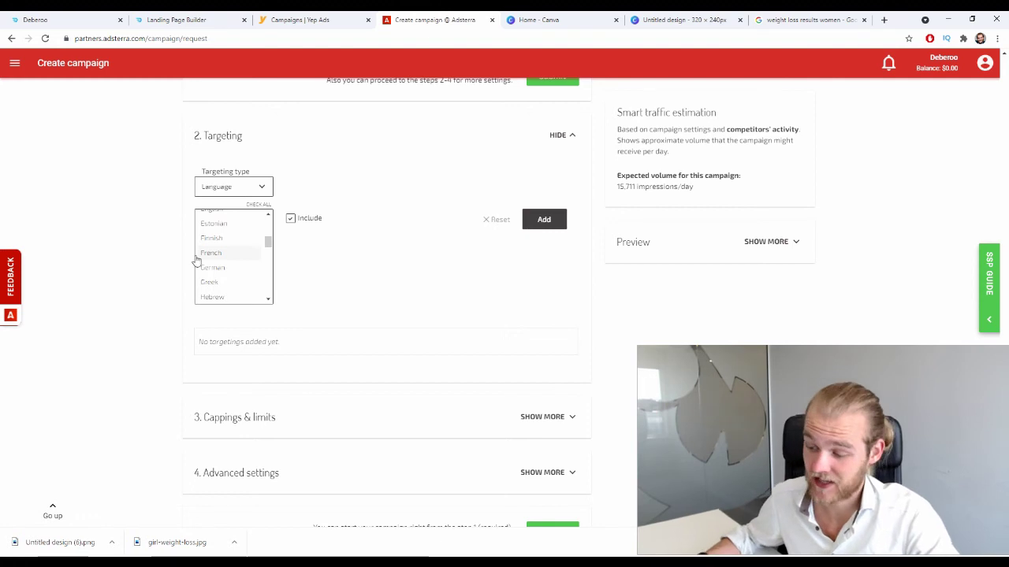
pyautogui.scroll(3, 200, 264)
pyautogui.scroll(-2, 269, 280)
pyautogui.scroll(-1, 277, 264)
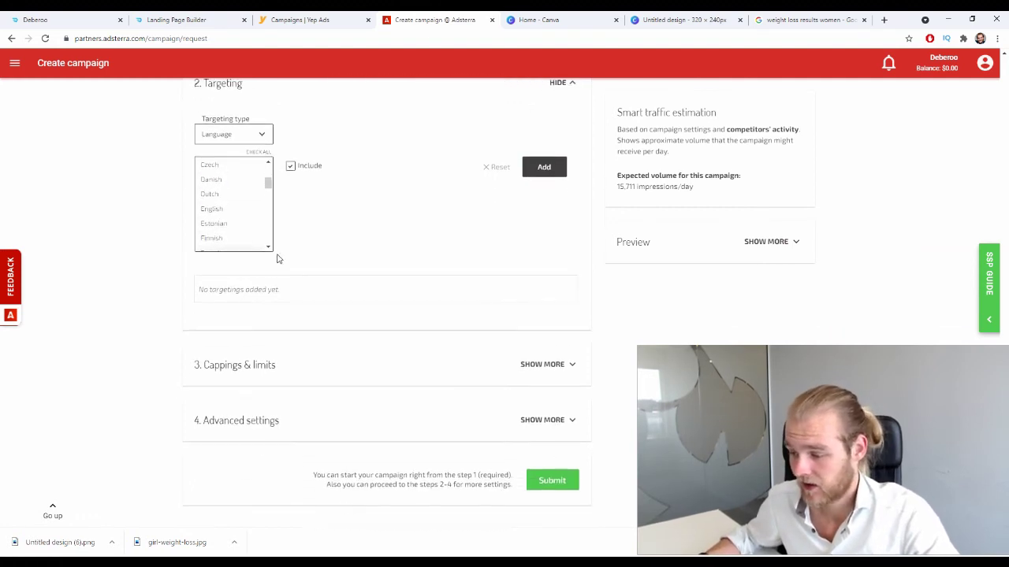
pyautogui.click(546, 177)
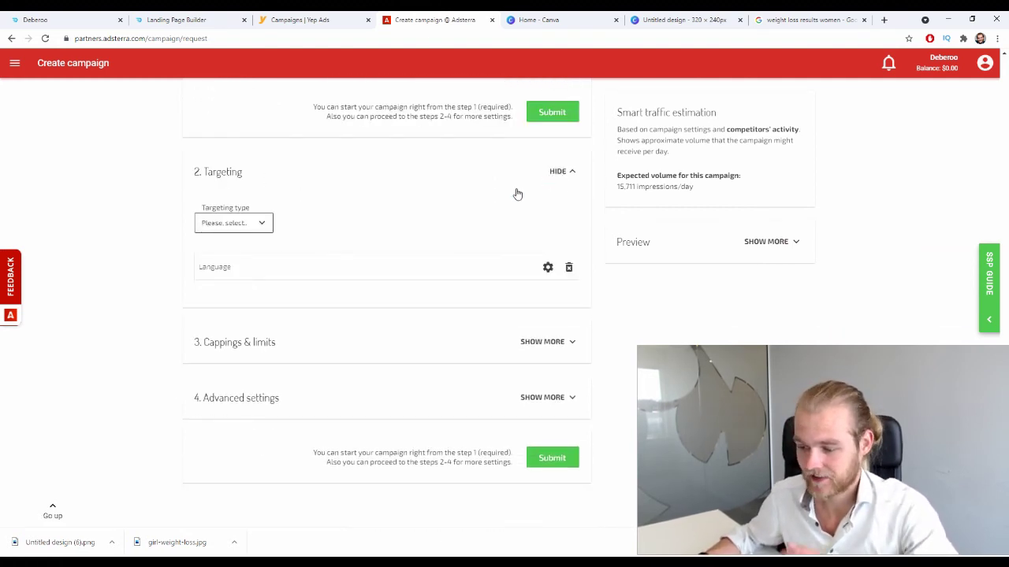
# - Examine the weekdays offered by the Day of week targeting type
pyautogui.click(241, 273)
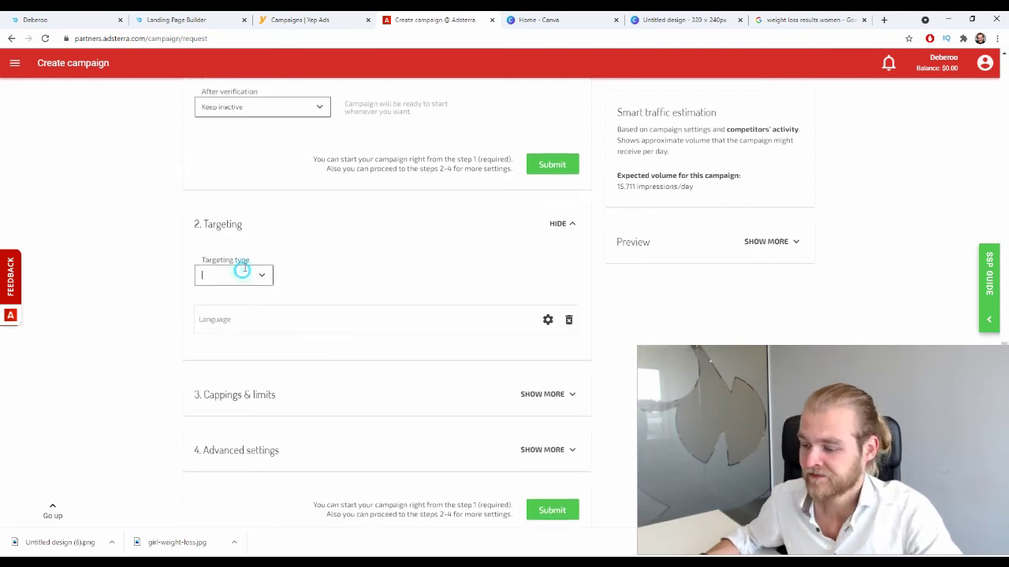
pyautogui.click(225, 357)
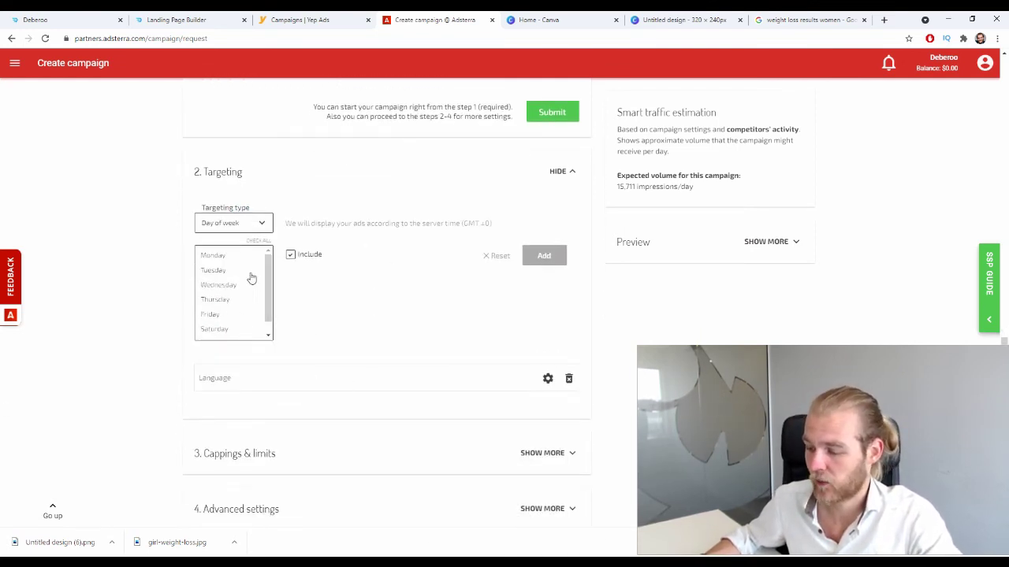
pyautogui.scroll(-1, 256, 288)
pyautogui.scroll(2, 231, 288)
pyautogui.scroll(-3, 229, 292)
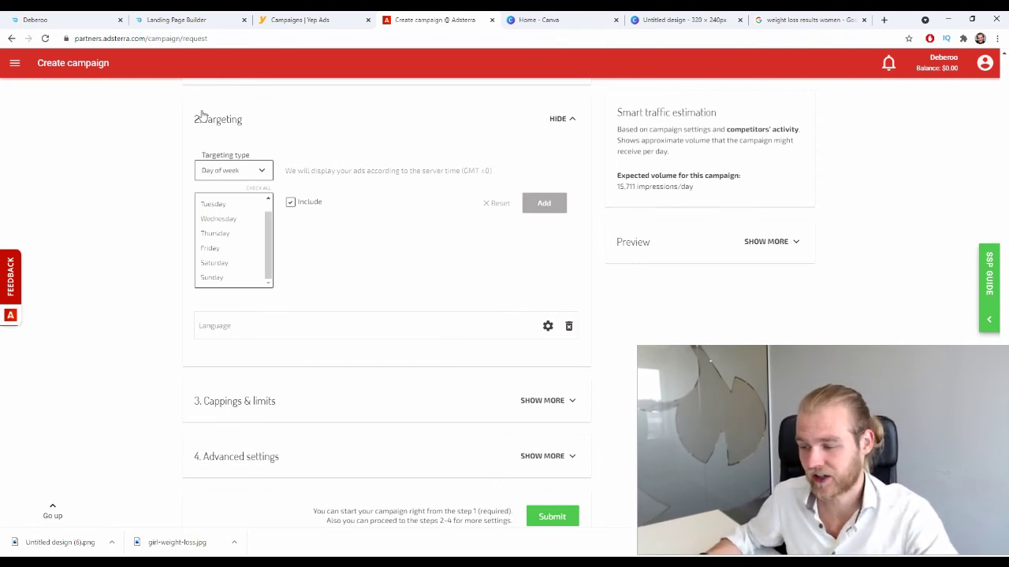
# - Examine the start and end hours offered by the Time range targeting type
pyautogui.click(259, 170)
pyautogui.click(233, 260)
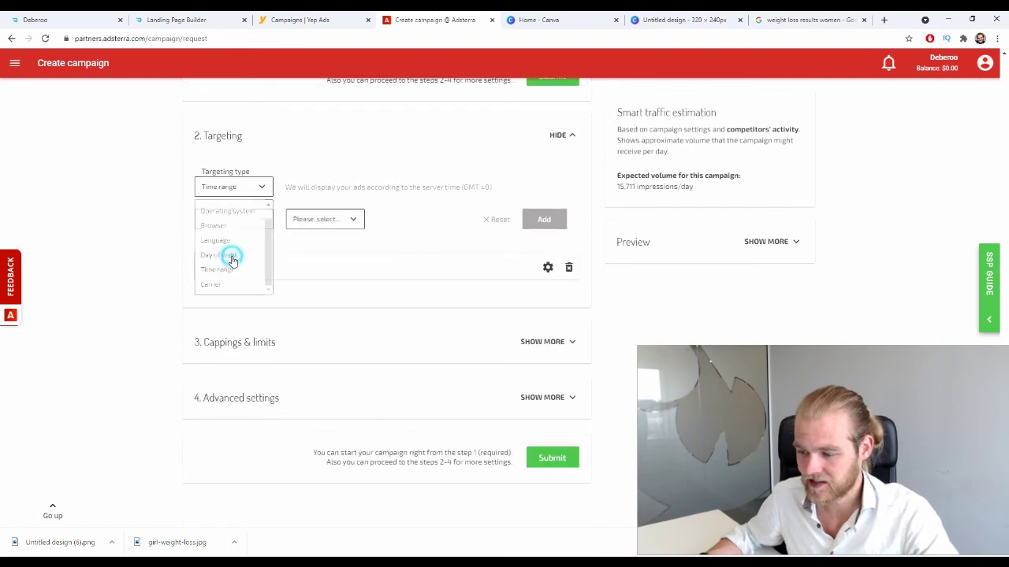
pyautogui.click(242, 218)
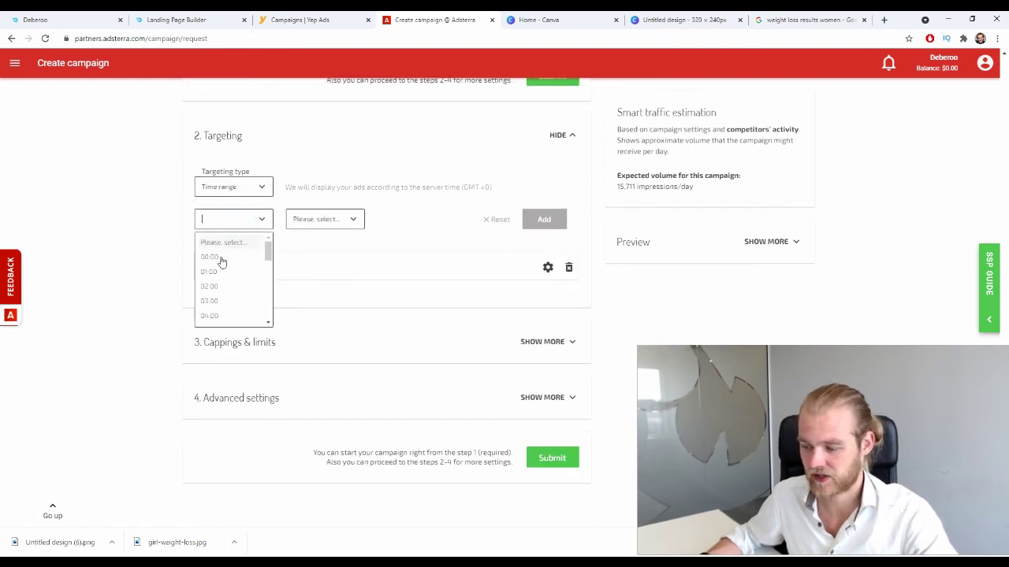
pyautogui.scroll(-1, 228, 268)
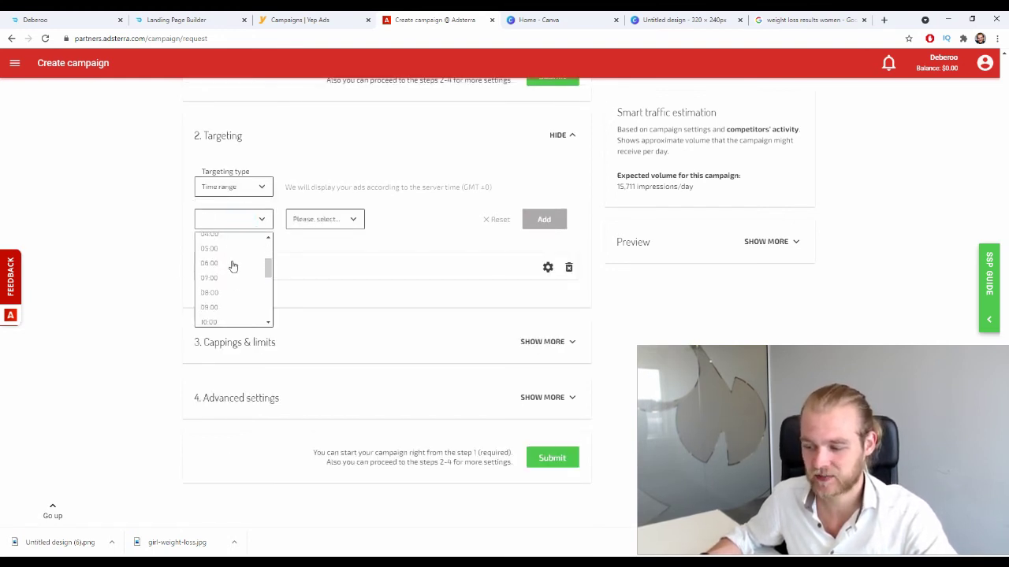
pyautogui.scroll(-2, 231, 266)
pyautogui.click(331, 219)
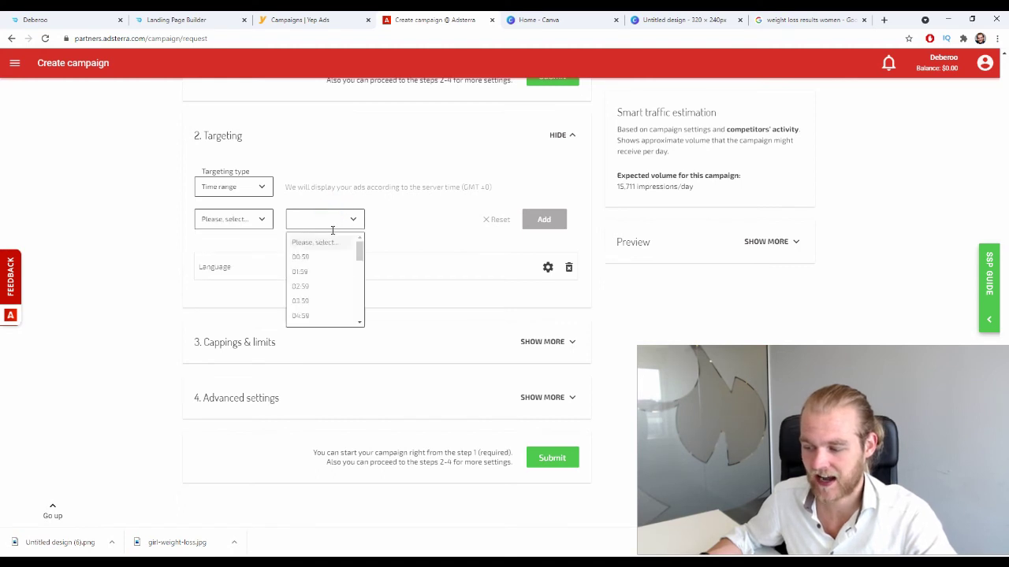
pyautogui.click(150, 259)
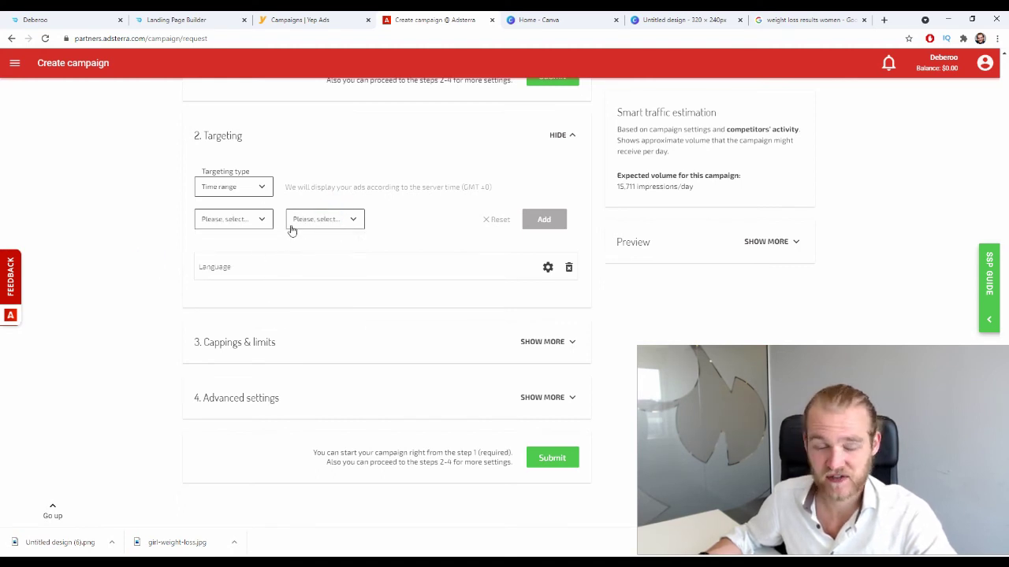
# - Examine the country choices offered by the Carrier targeting type
pyautogui.click(219, 189)
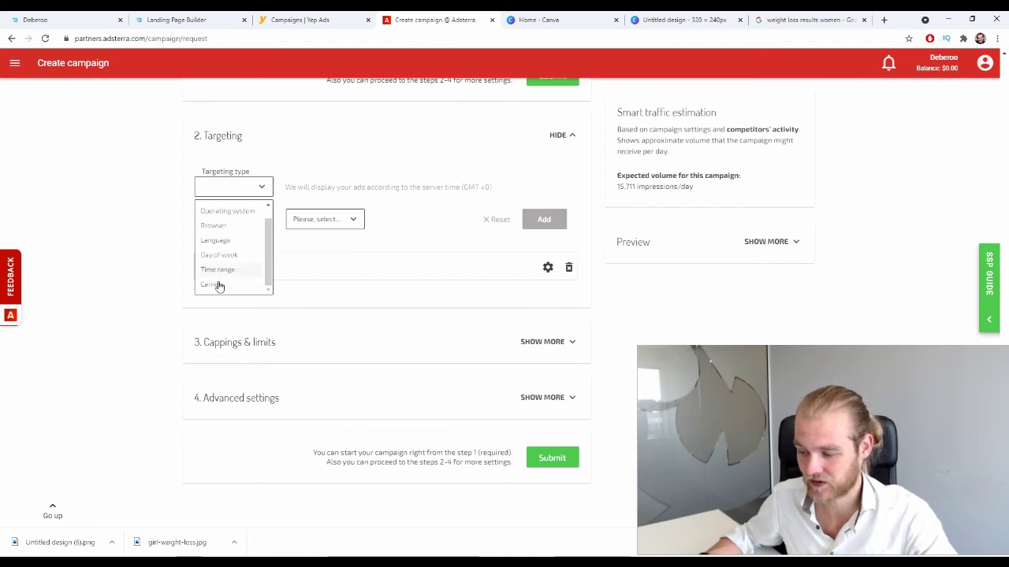
pyautogui.click(219, 286)
pyautogui.click(254, 217)
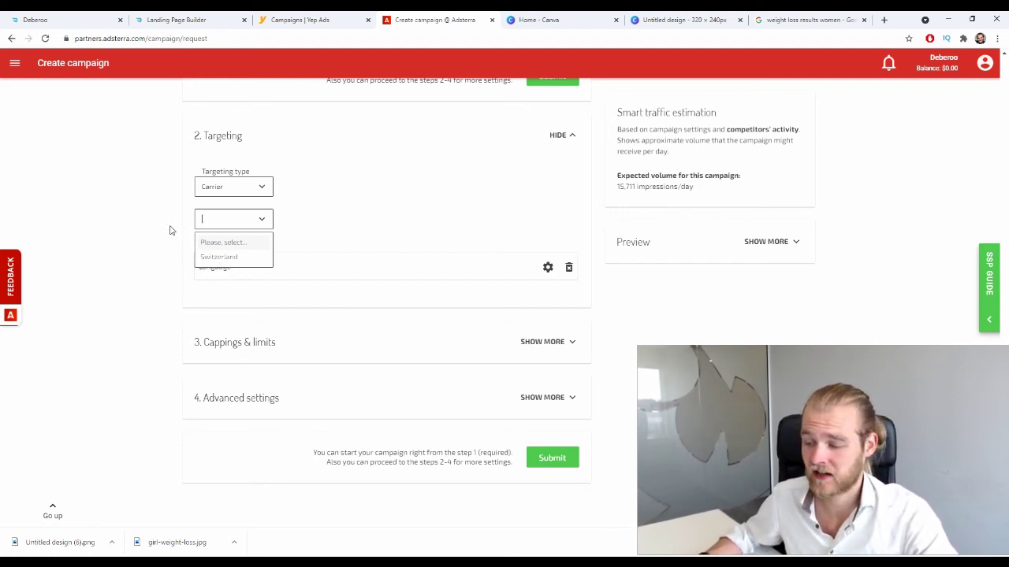
pyautogui.click(314, 212)
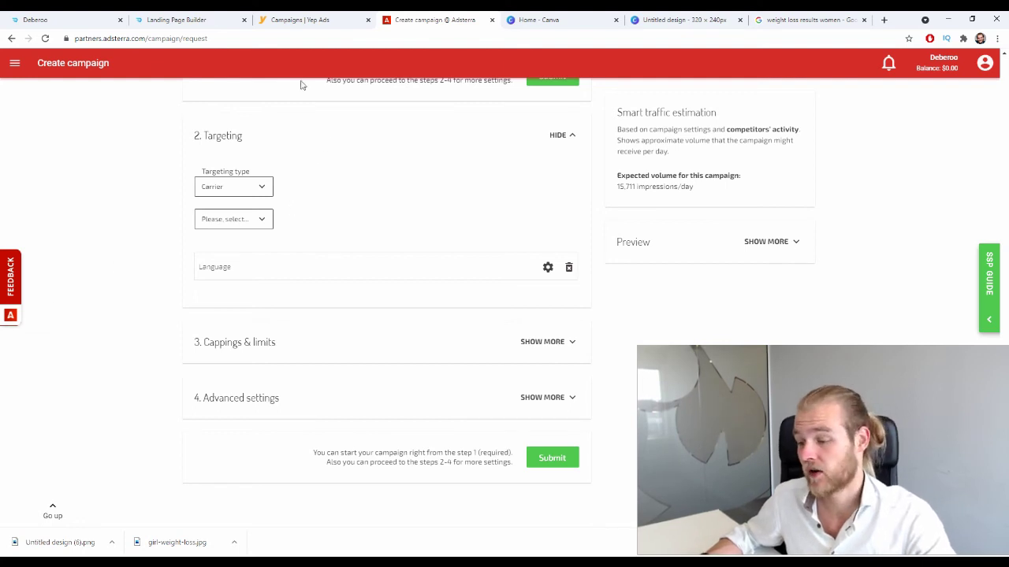
# - Collapse the targeting settings and set the frequency capping to 2 impressions per 24 hours
pyautogui.click(568, 134)
pyautogui.click(560, 339)
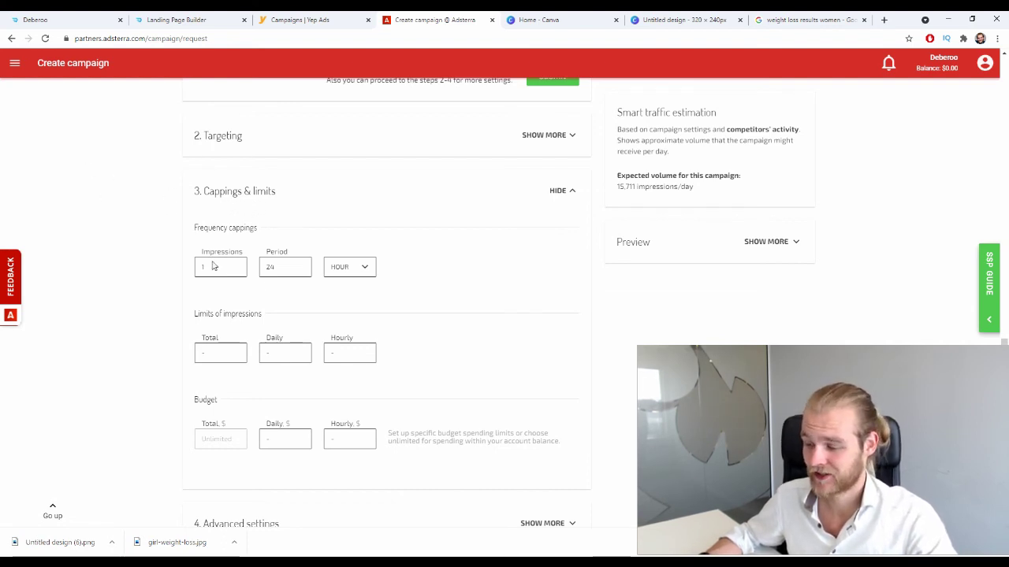
pyautogui.click(242, 262)
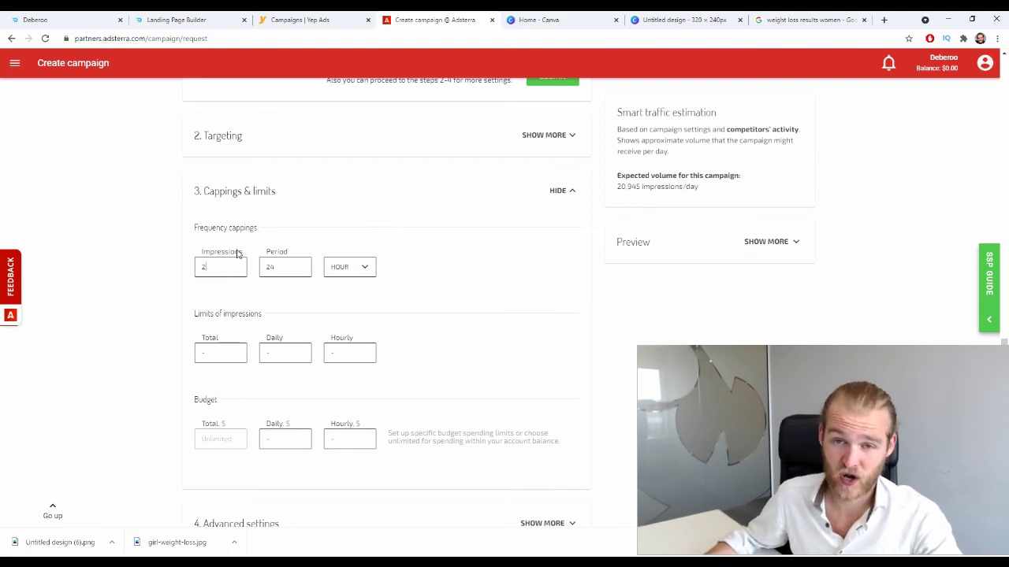
pyautogui.click(365, 269)
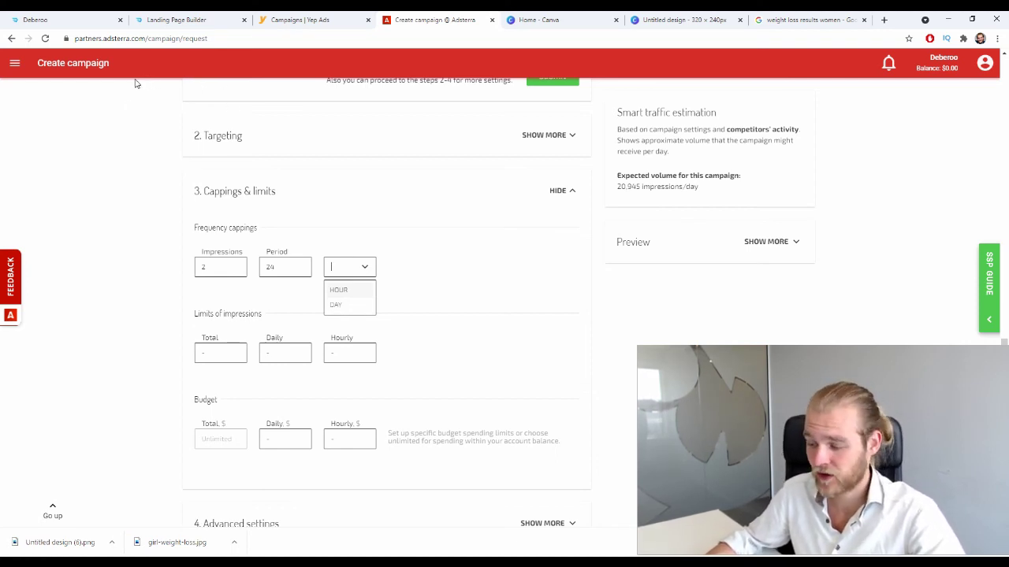
pyautogui.click(145, 241)
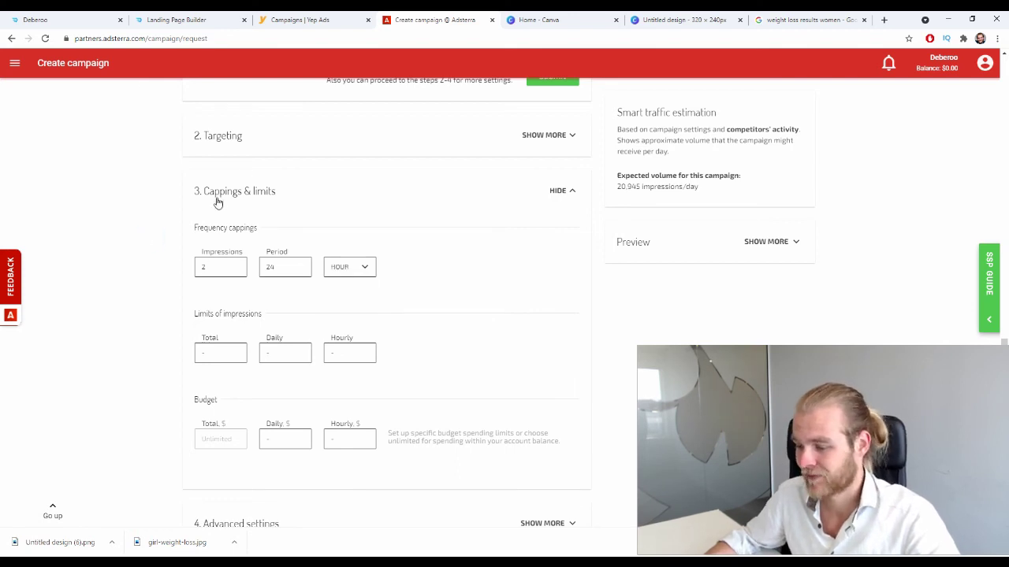
pyautogui.scroll(-2, 197, 220)
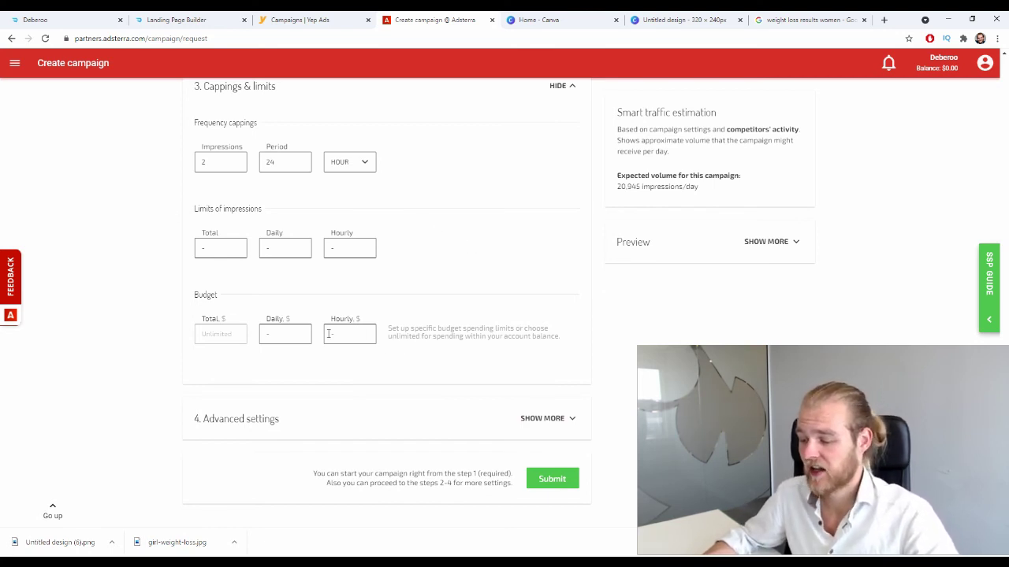
# - Set the campaign's daily budget limit to $300, leaving the total budget unlimited
pyautogui.click(299, 334)
pyautogui.click(367, 332)
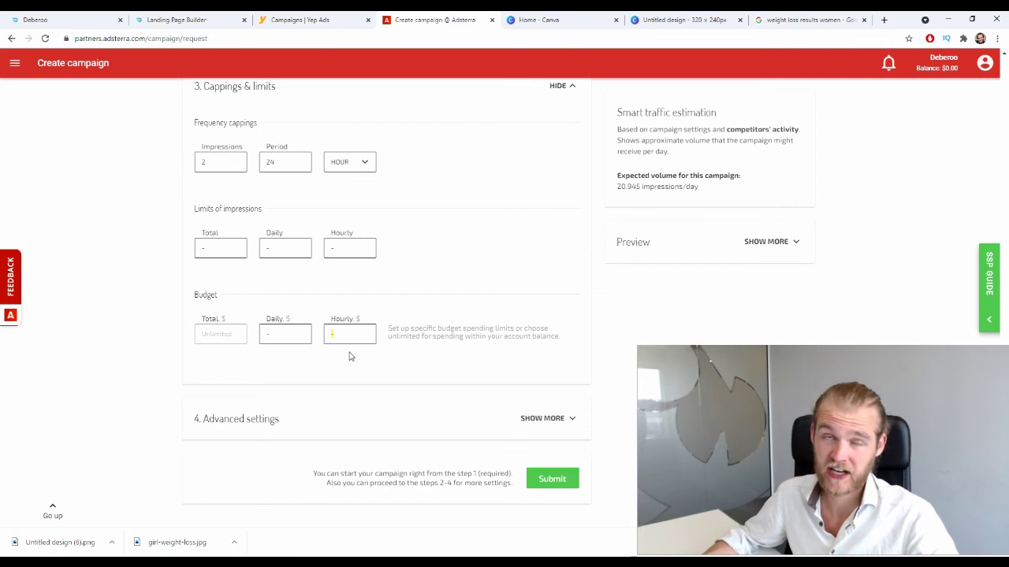
pyautogui.click(260, 332)
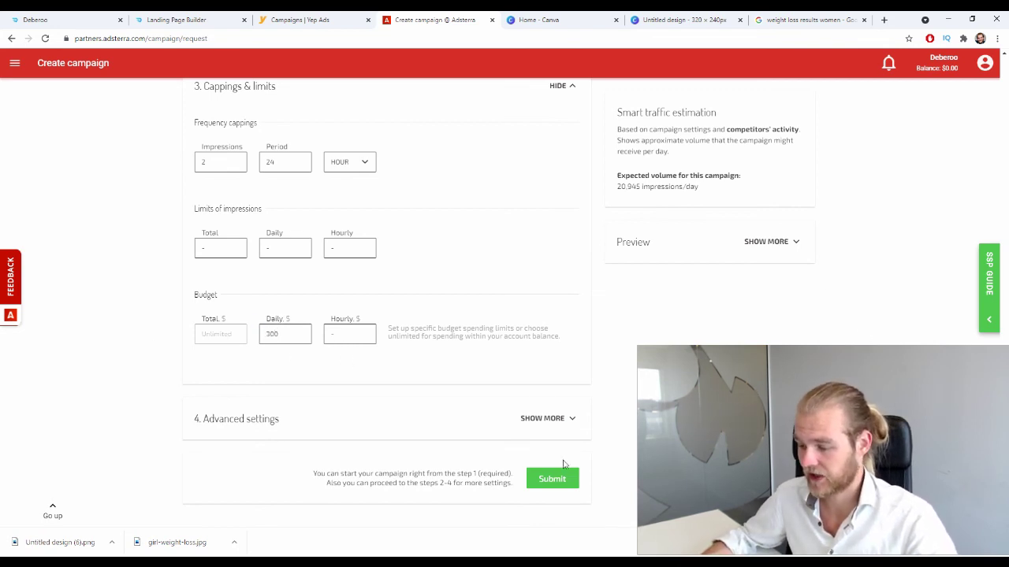
pyautogui.click(92, 372)
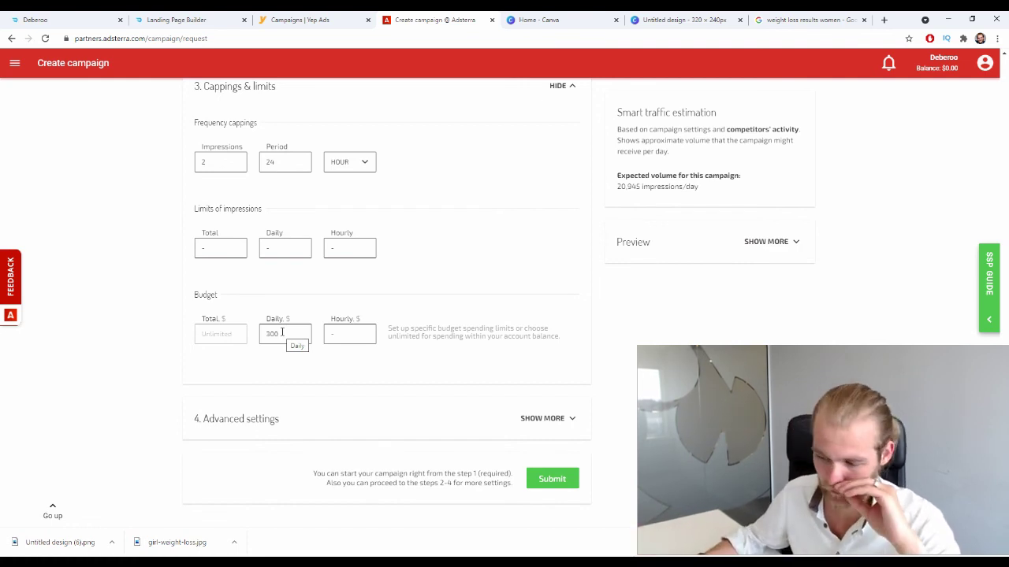
pyautogui.click(368, 331)
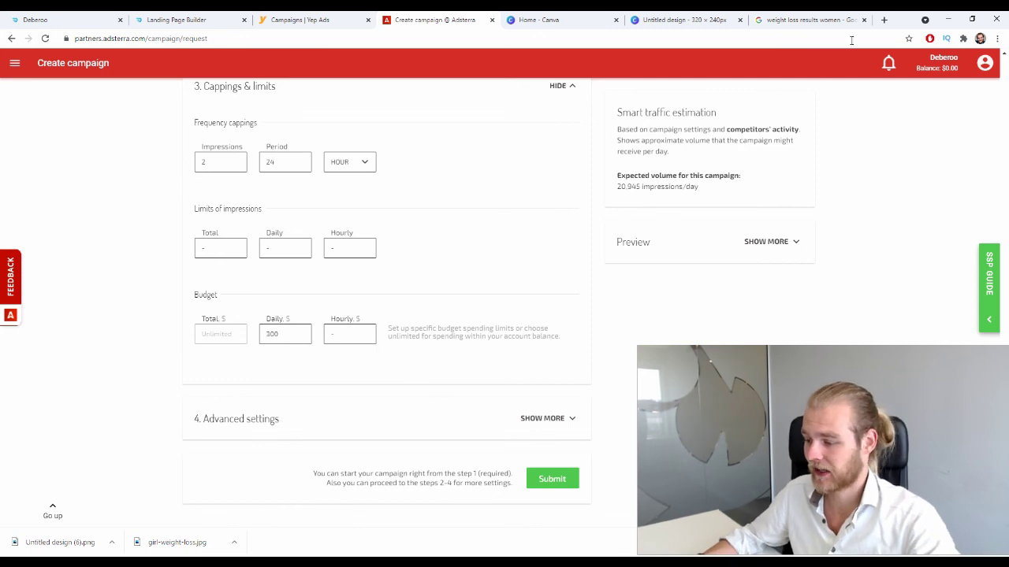
# - Search Google for a calculator in a new tab and divide the 300 daily budget by 24 hours
pyautogui.click(886, 20)
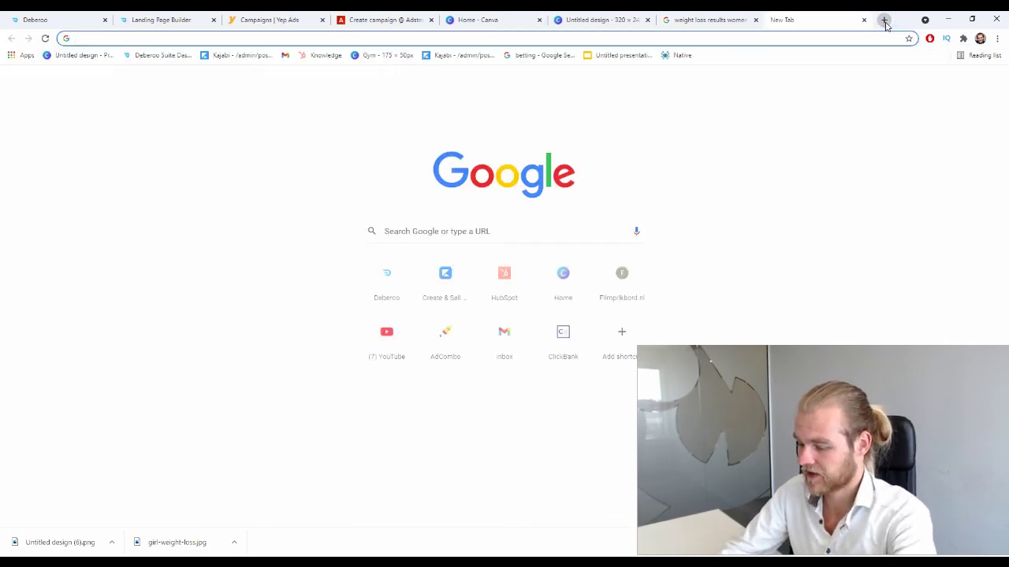
pyautogui.write('calculator')
pyautogui.press('Return')
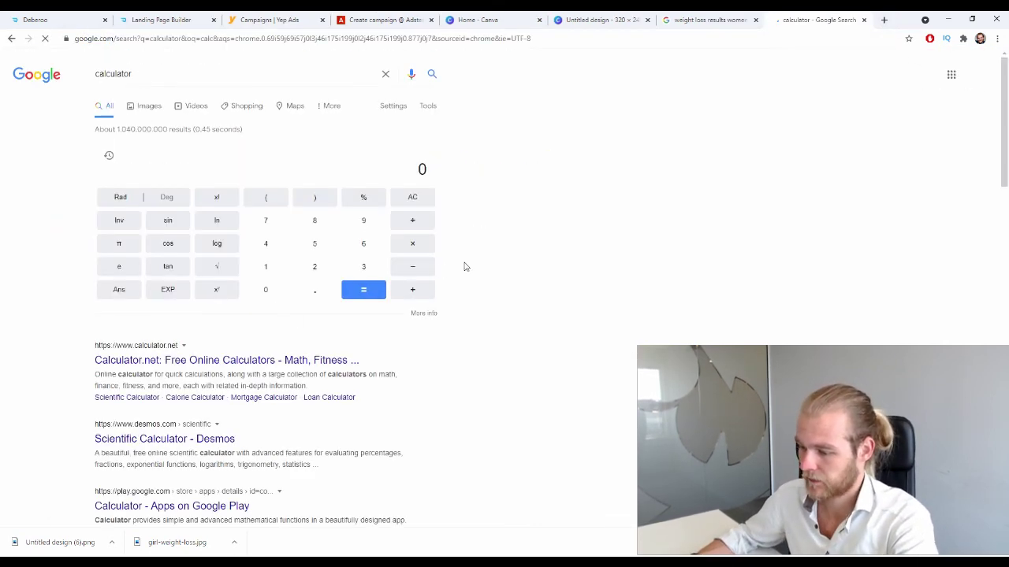
pyautogui.click(365, 267)
pyautogui.doubleClick(278, 290)
pyautogui.click(412, 220)
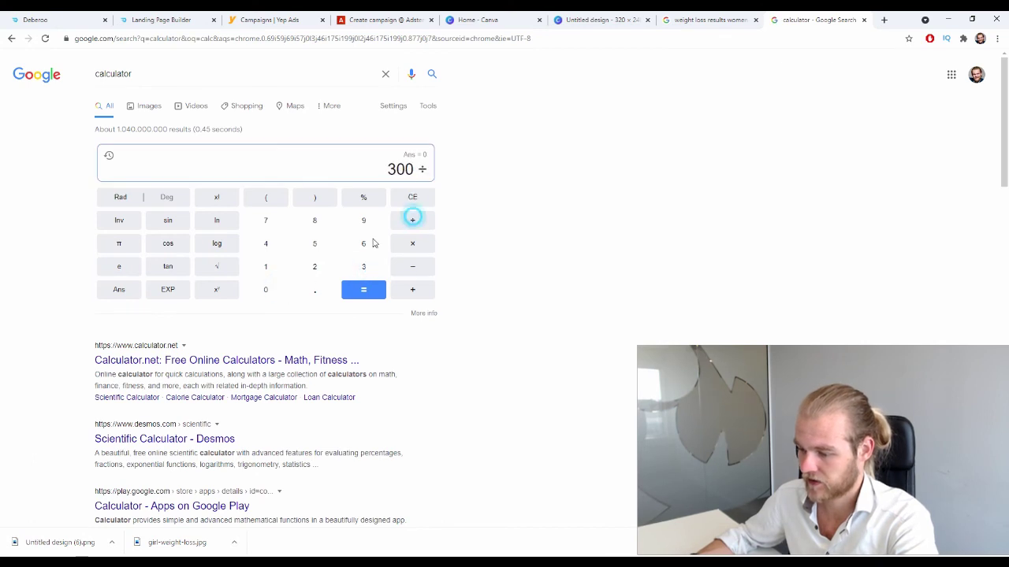
pyautogui.click(313, 268)
pyautogui.click(265, 243)
pyautogui.click(354, 299)
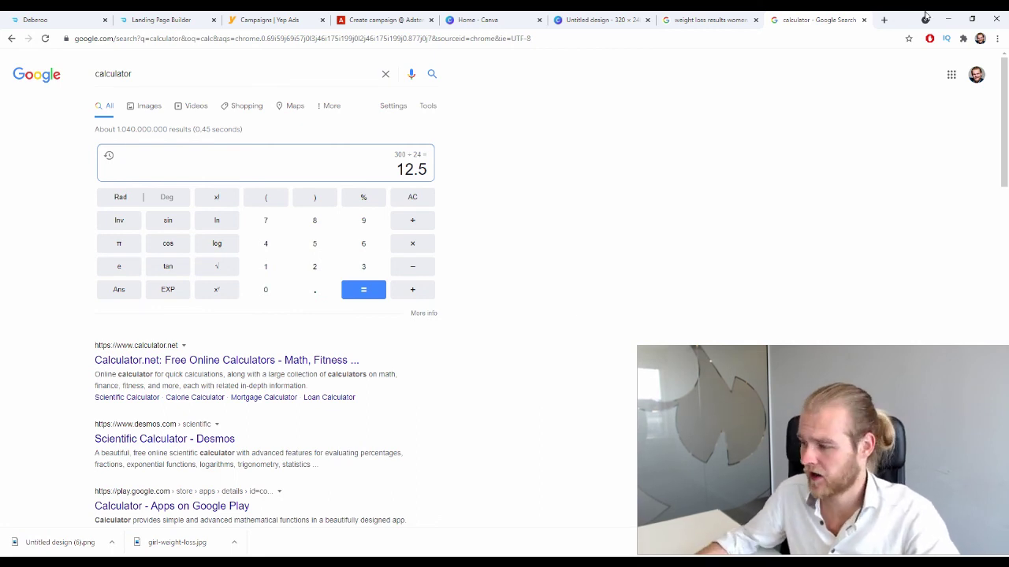
# - Close the calculator tab and set the campaign's hourly budget limit to $18
pyautogui.click(864, 20)
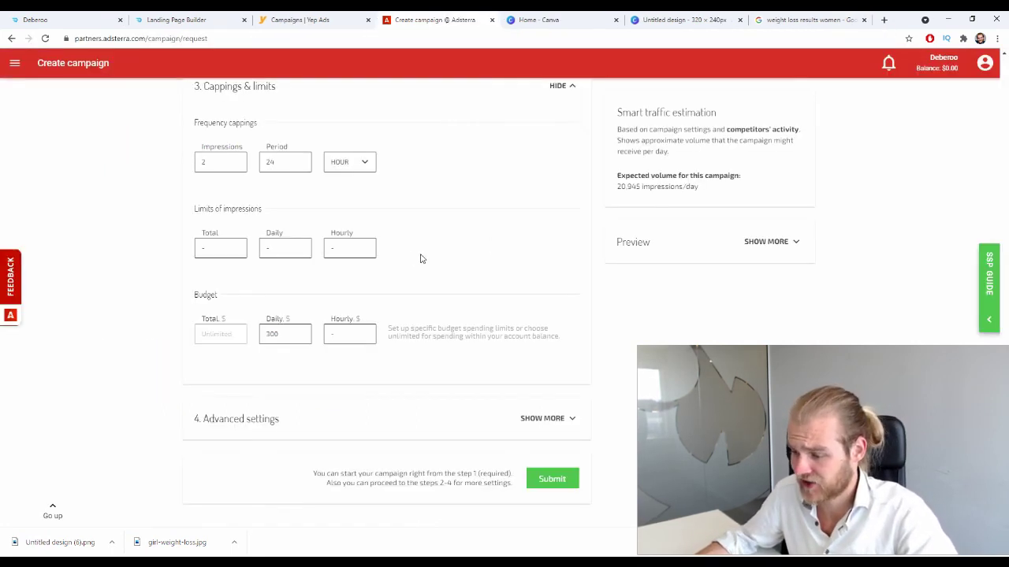
pyautogui.click(350, 241)
pyautogui.click(340, 333)
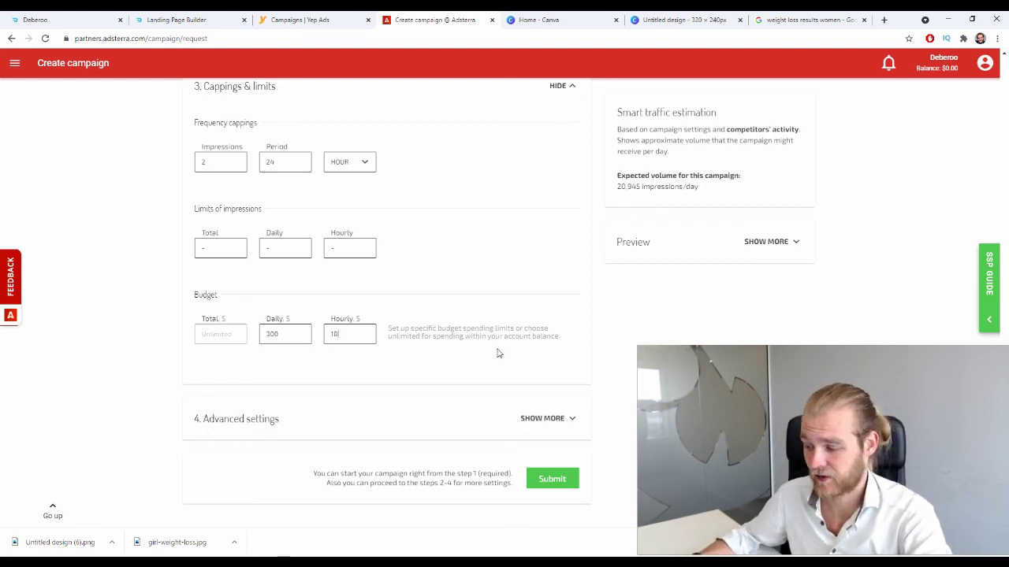
# - Expand the advanced settings and examine the blacklist and whitelist options for adding placements
pyautogui.click(572, 419)
pyautogui.scroll(-2, 576, 415)
pyautogui.scroll(-3, 575, 415)
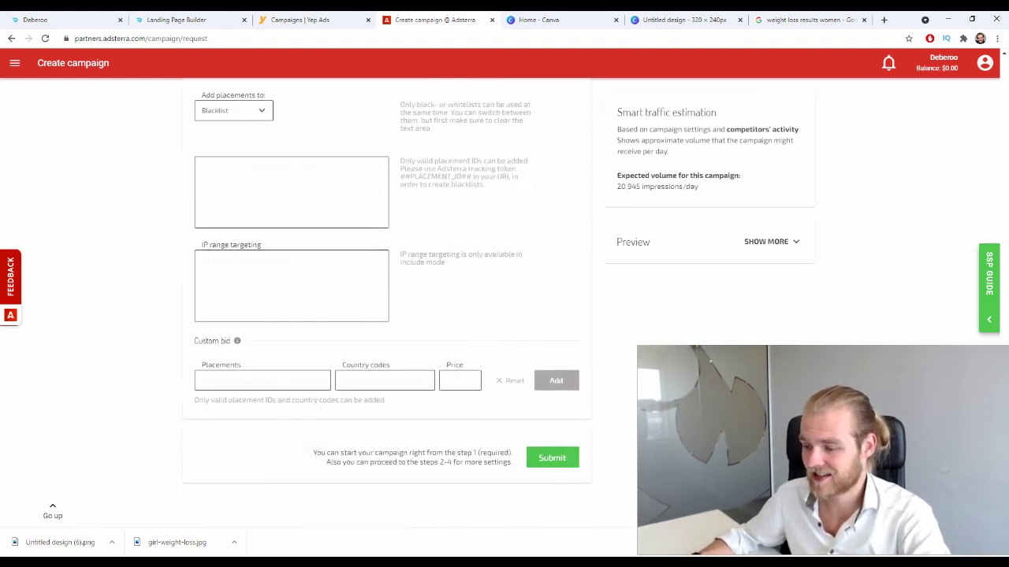
pyautogui.scroll(2, 135, 270)
pyautogui.click(237, 215)
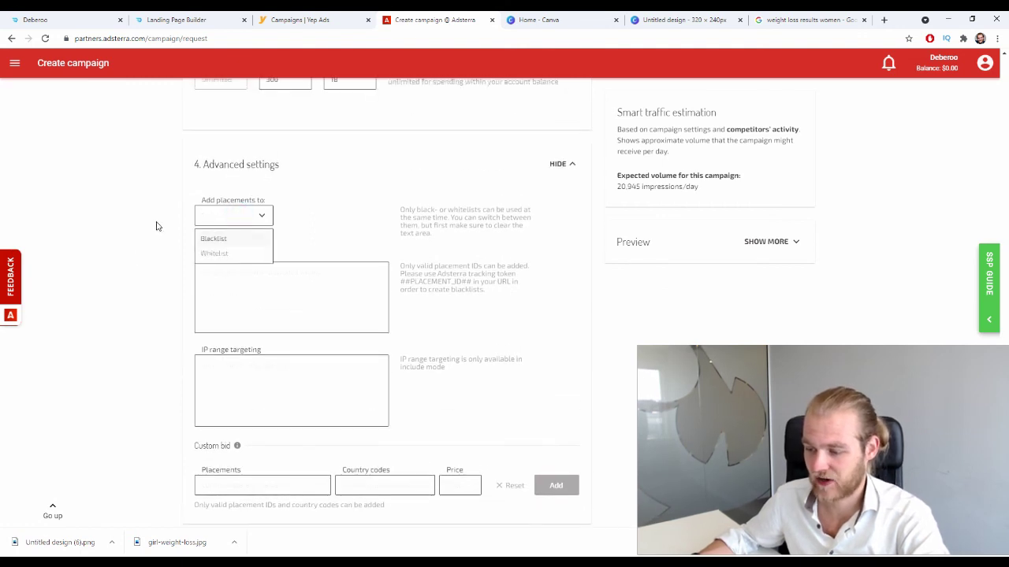
pyautogui.click(89, 216)
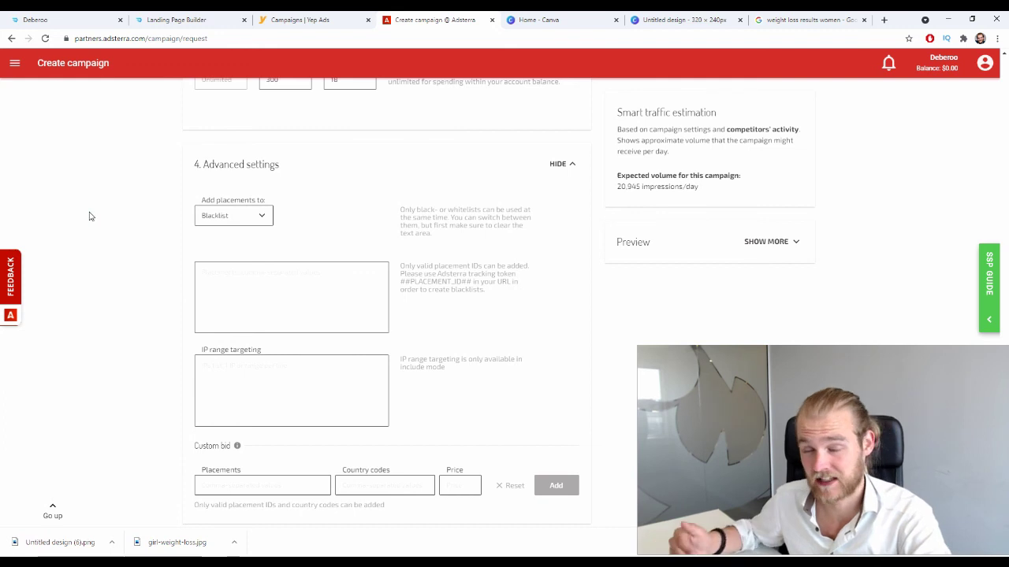
# - Examine the IP range targeting and custom bid fields of the advanced settings
pyautogui.scroll(-1, 132, 209)
pyautogui.scroll(-1, 133, 208)
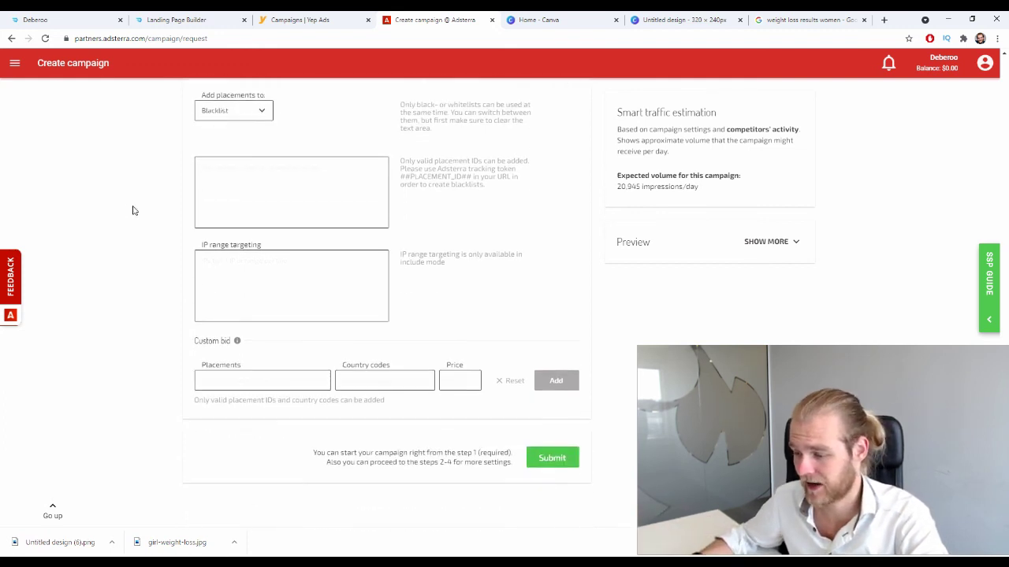
pyautogui.click(243, 271)
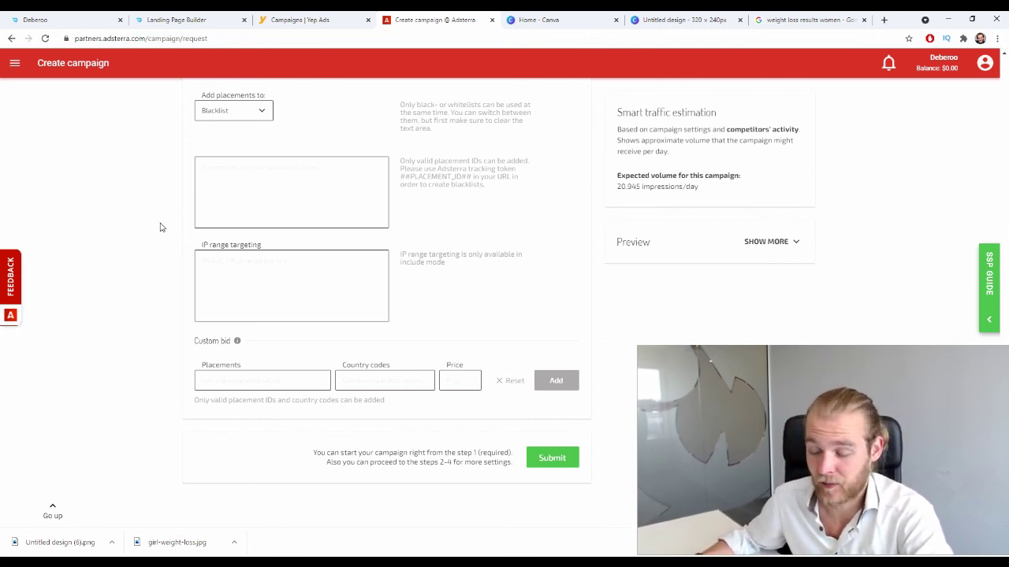
pyautogui.click(197, 344)
pyautogui.click(123, 397)
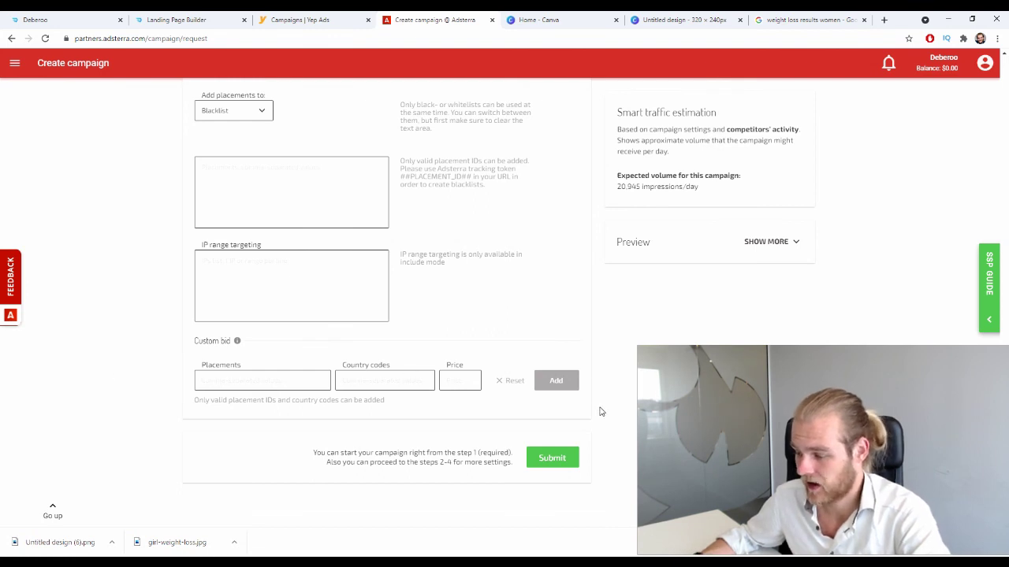
# - Submit the campaign, check the summary of its settings, and send it for verification
pyautogui.click(551, 459)
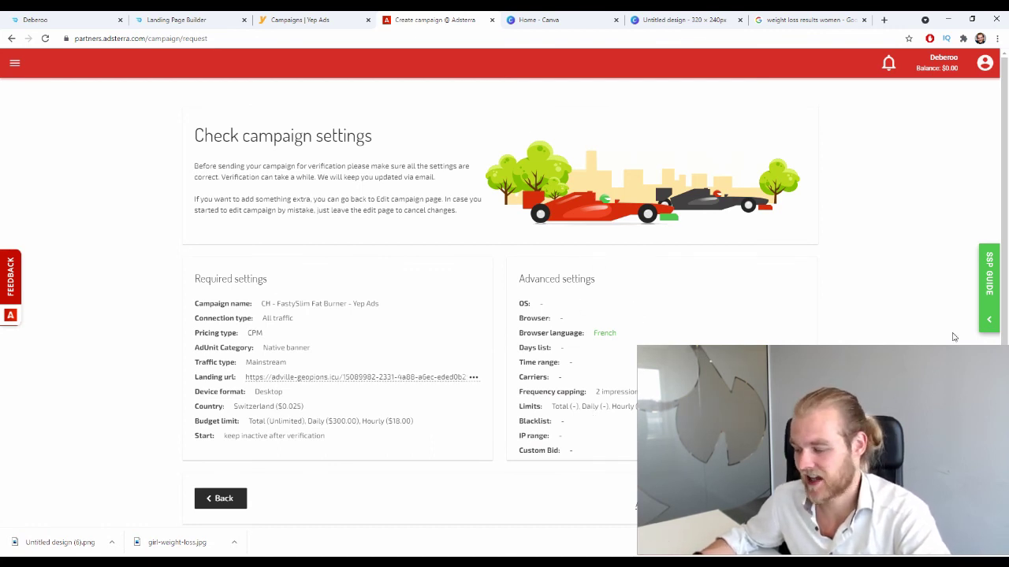
pyautogui.scroll(-1, 946, 329)
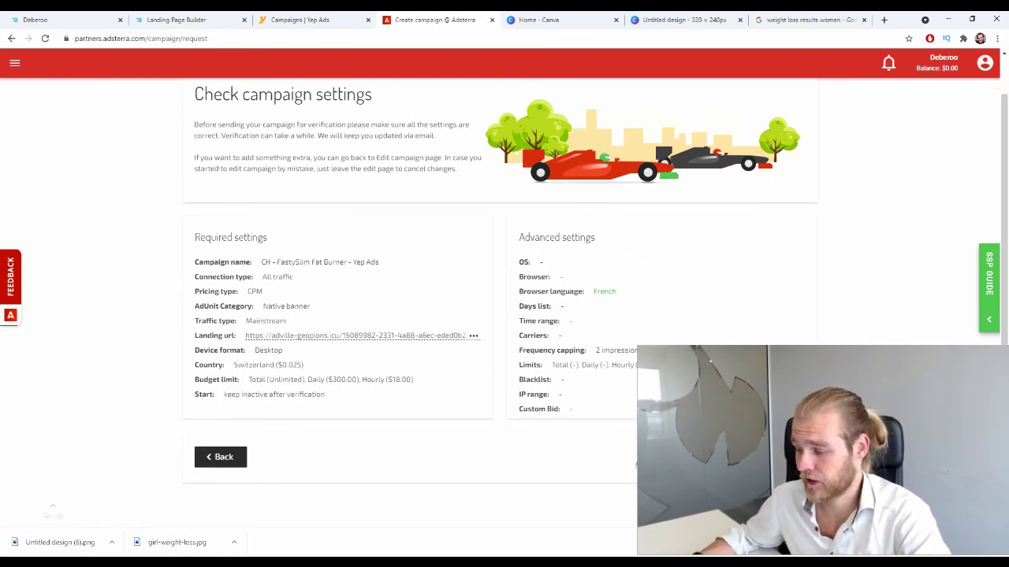
pyautogui.click(757, 457)
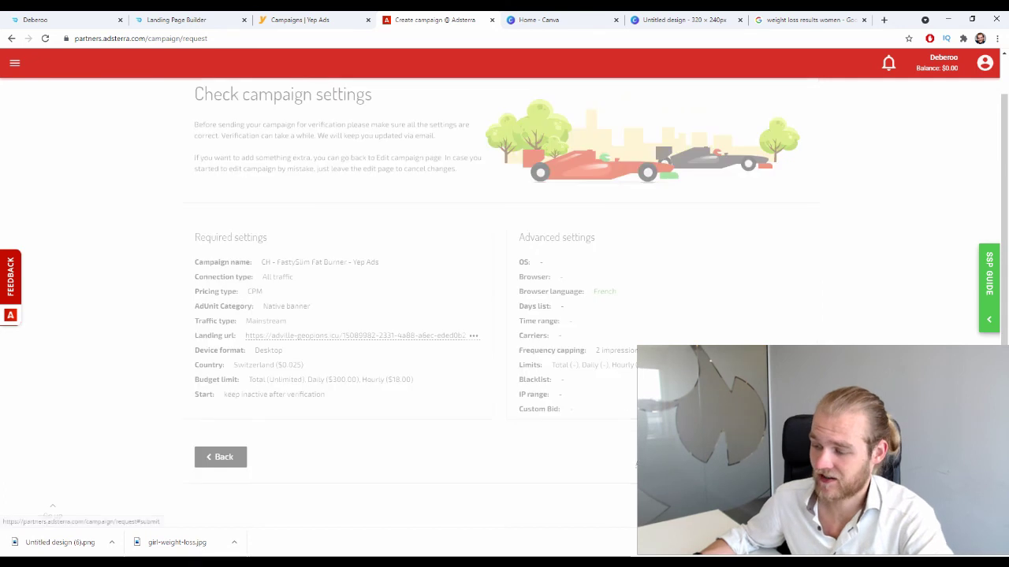